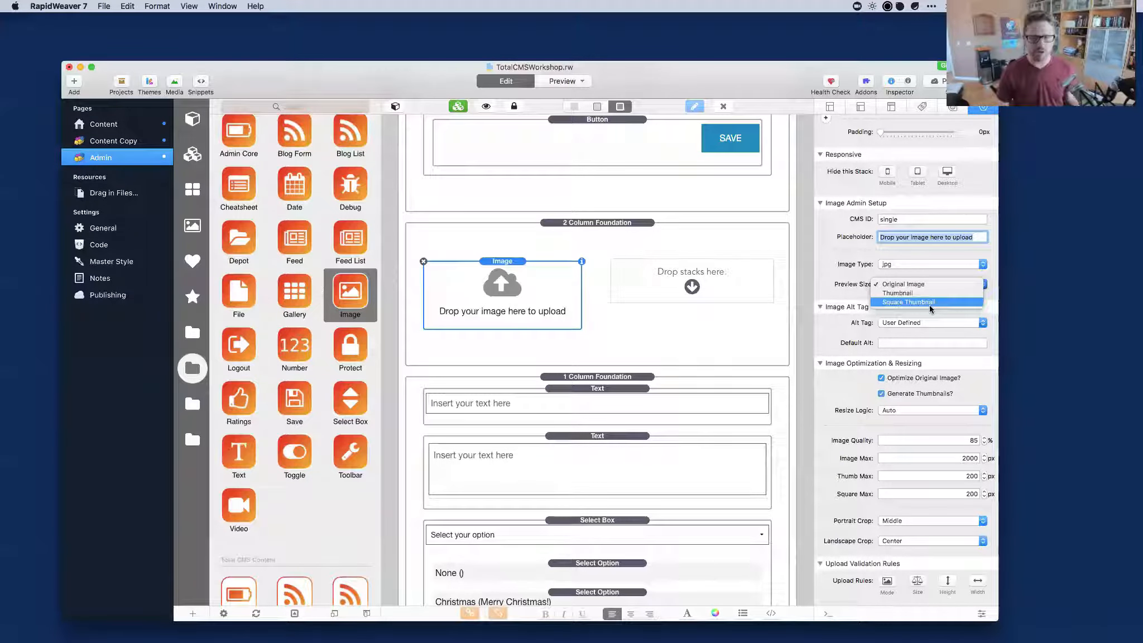
# Set the Image Admin Setup Preview Size to Original Image.
pyautogui.click(908, 282)
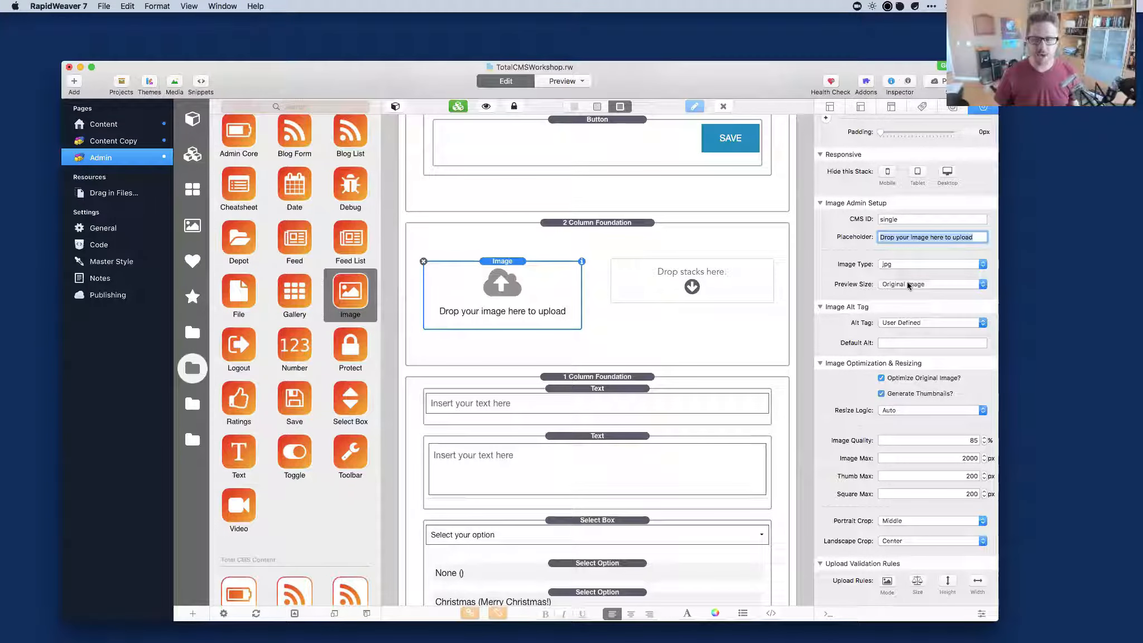
# Switch the Alt Tag source from User Defined to Image Meta Data.
pyautogui.click(911, 323)
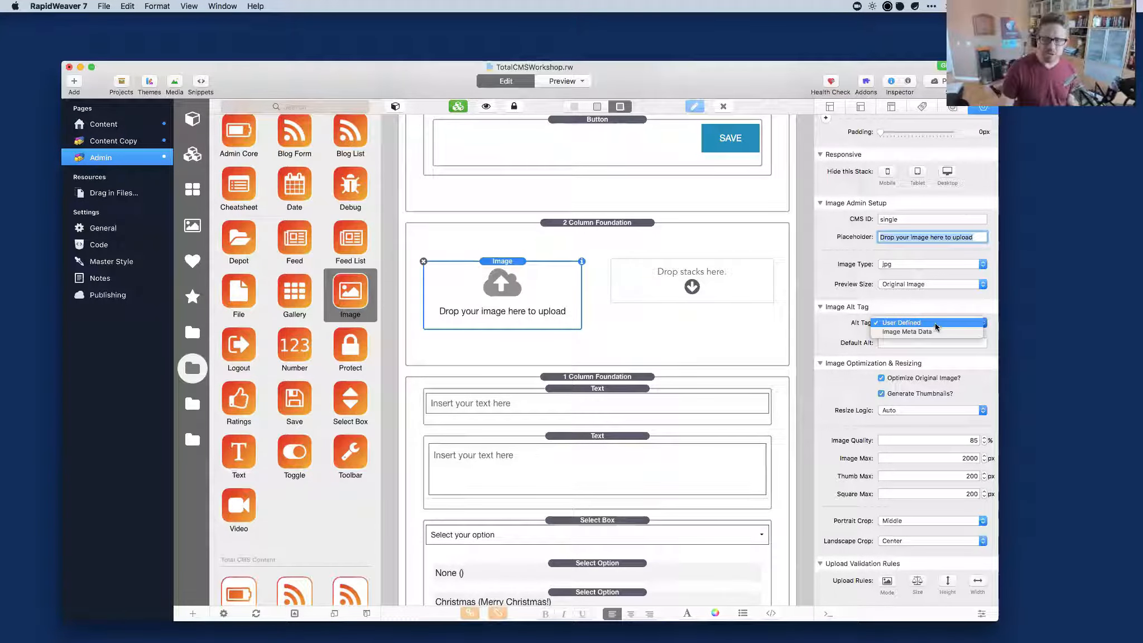
pyautogui.click(908, 348)
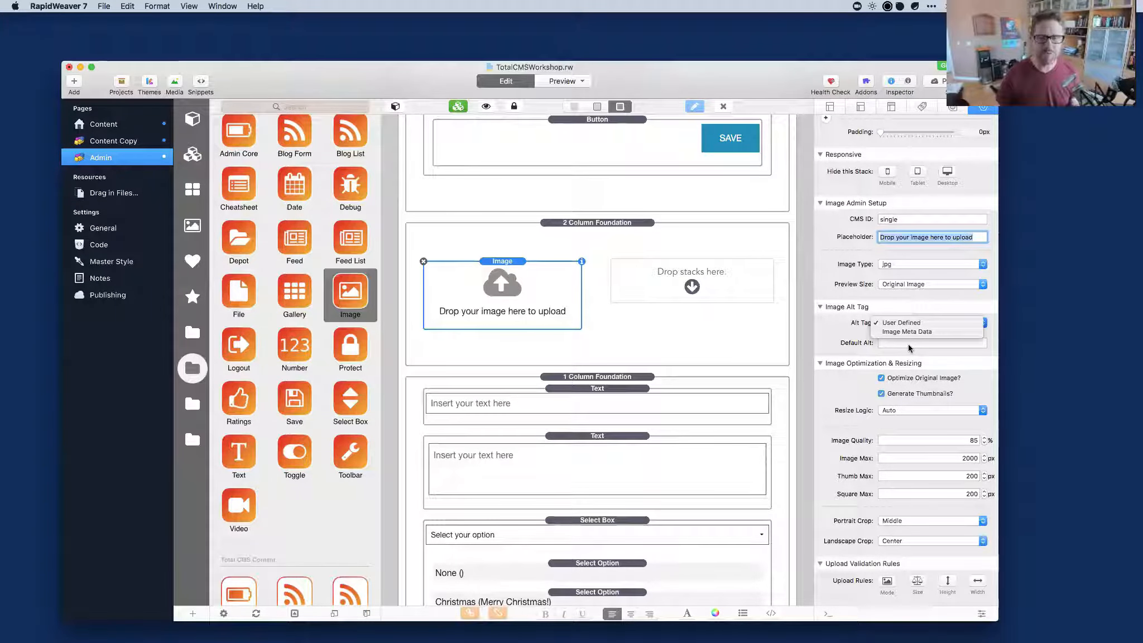
pyautogui.click(908, 344)
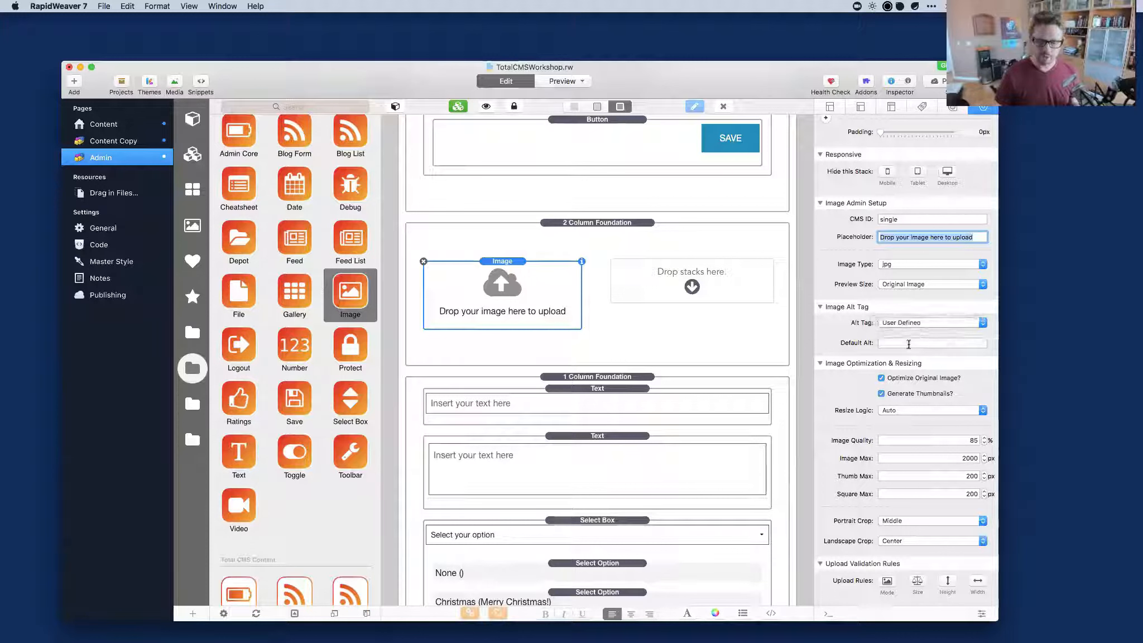
pyautogui.click(905, 344)
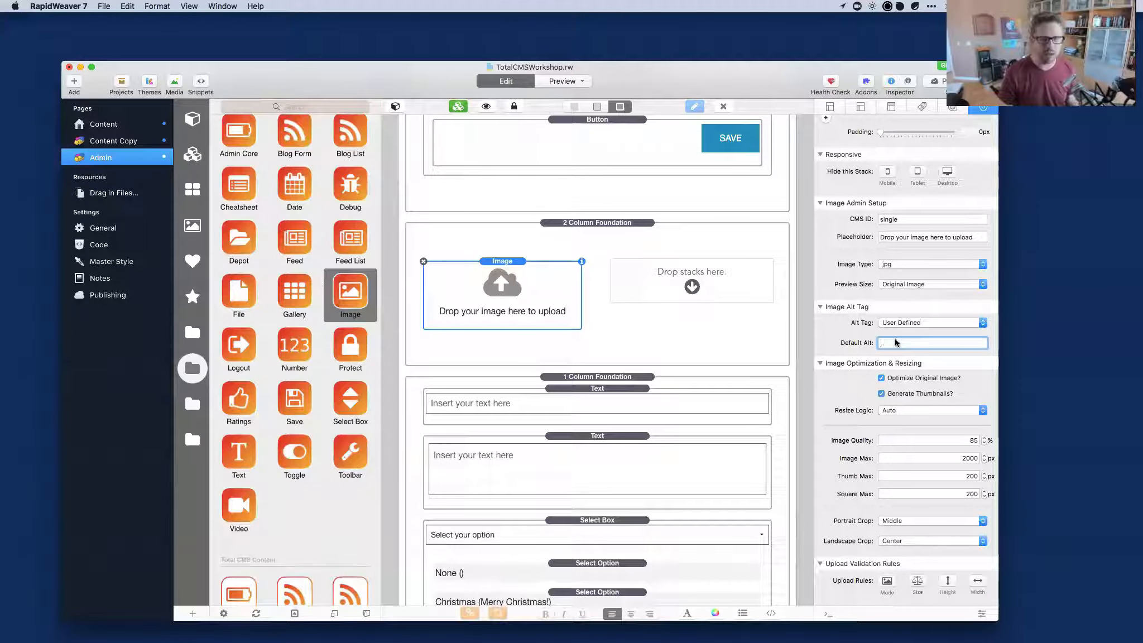
pyautogui.click(901, 323)
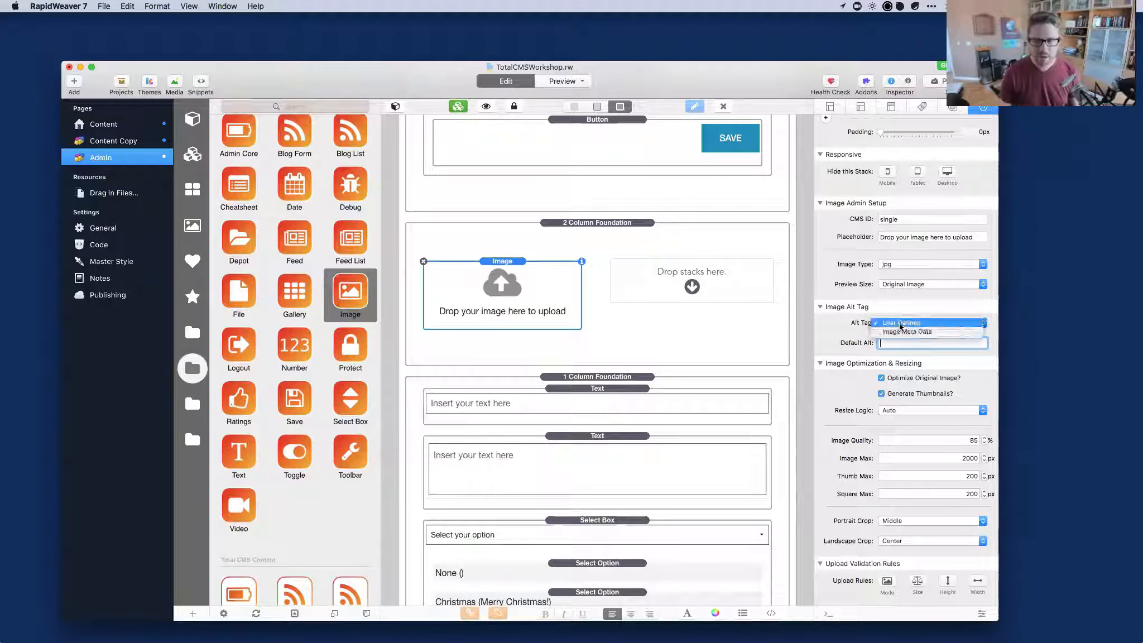
pyautogui.click(909, 332)
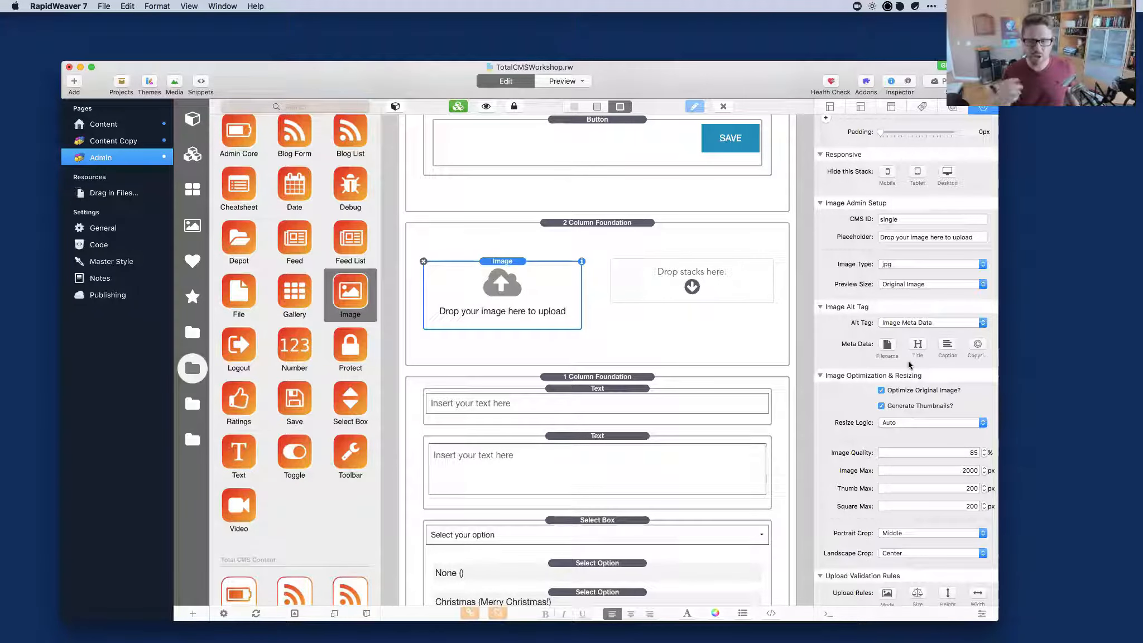
# Leave only Title enabled in the Meta Data toggles, with Filename, Caption and Copyright off.
pyautogui.click(917, 346)
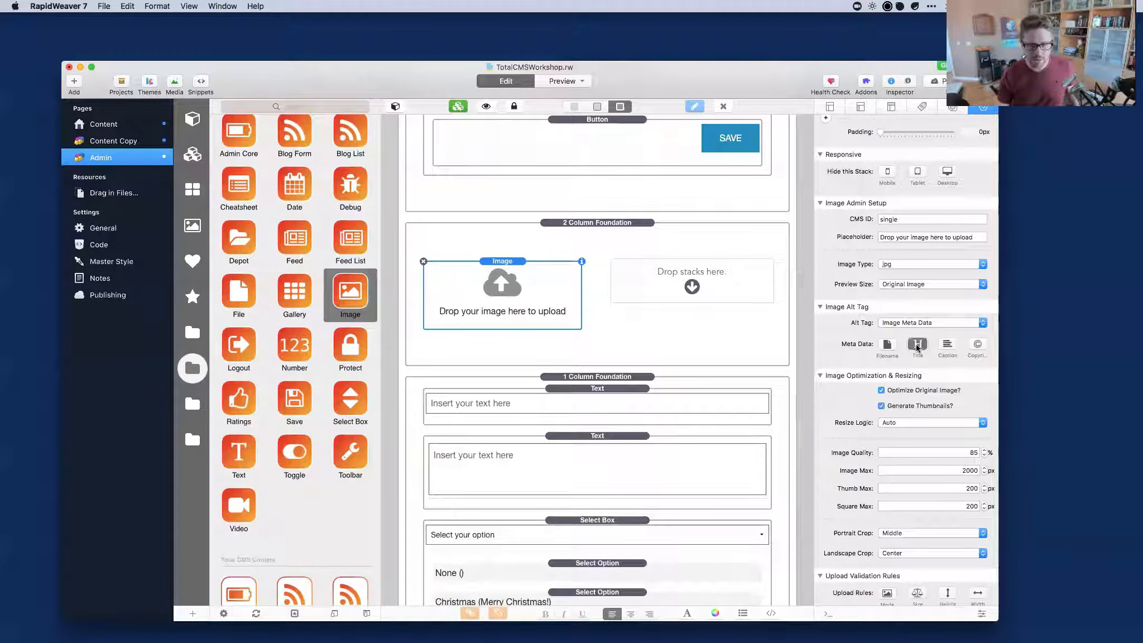
pyautogui.click(950, 347)
pyautogui.click(983, 348)
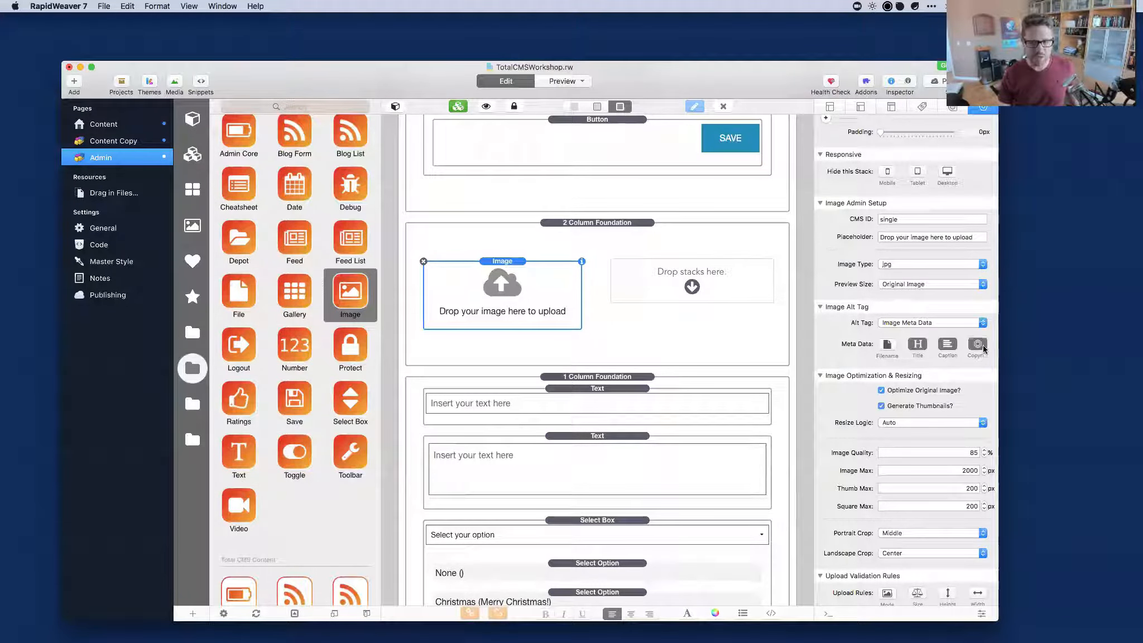
pyautogui.click(887, 345)
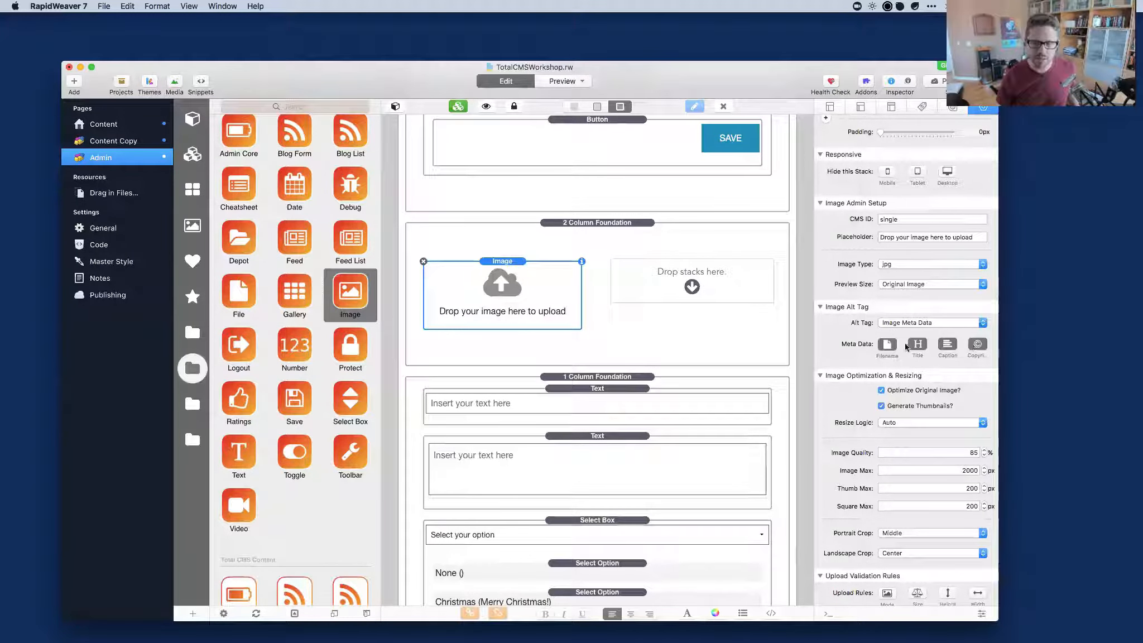
pyautogui.click(917, 345)
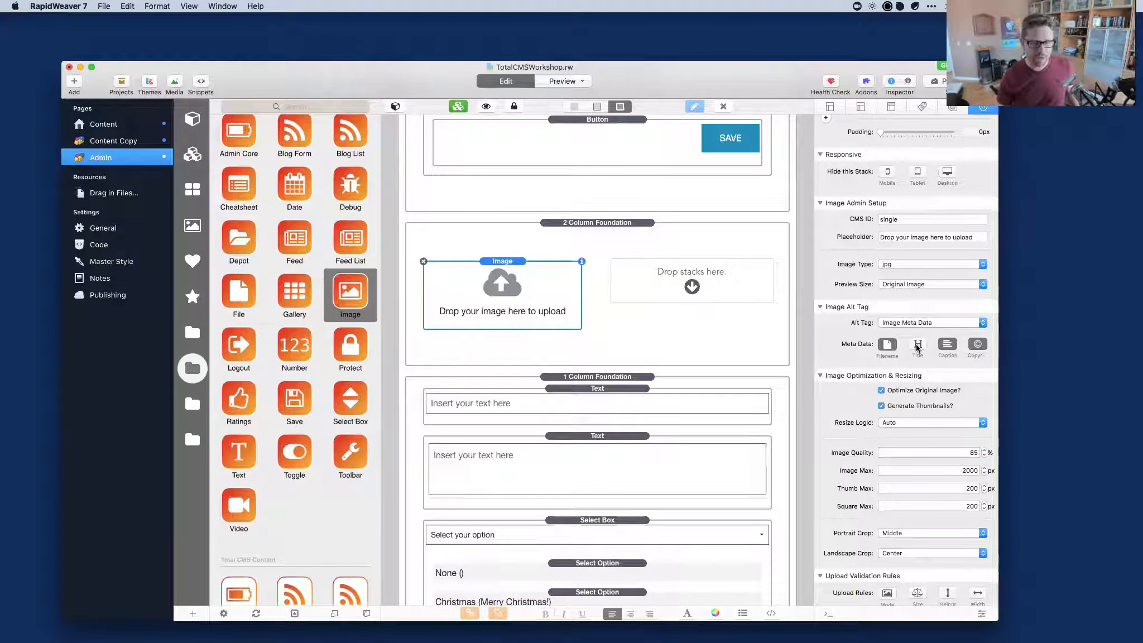
pyautogui.click(916, 347)
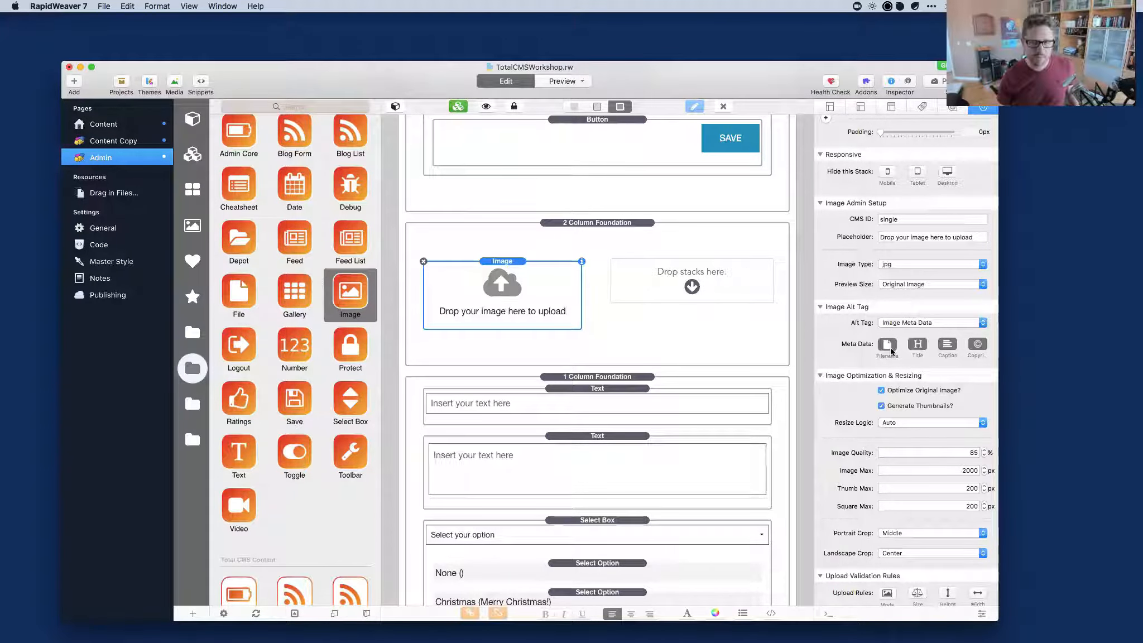
pyautogui.click(981, 344)
pyautogui.click(947, 346)
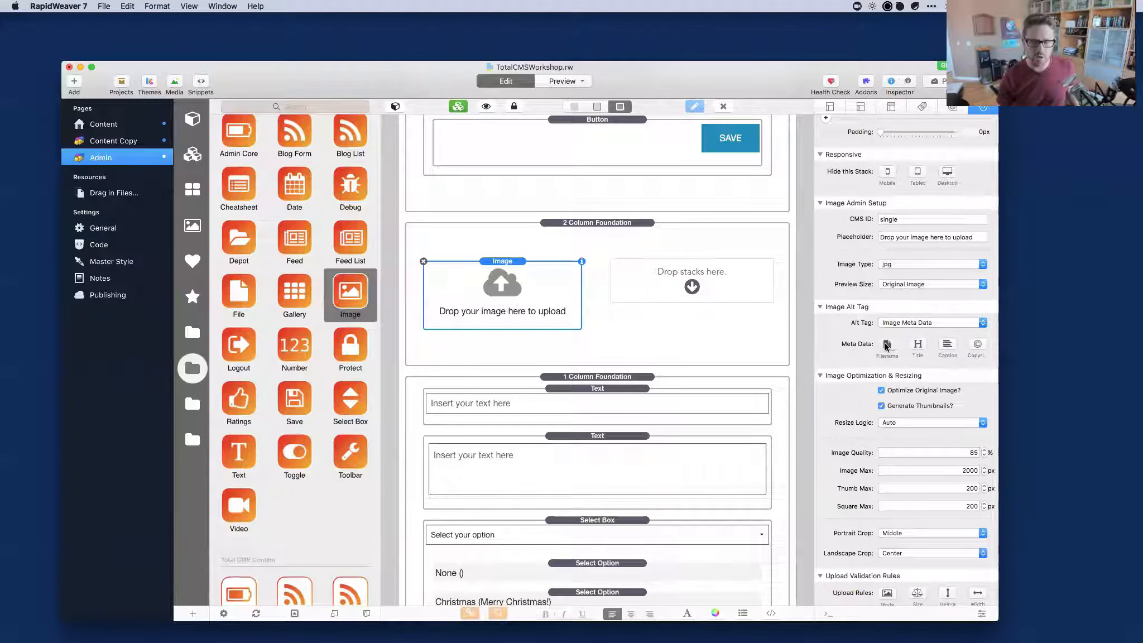
pyautogui.click(897, 346)
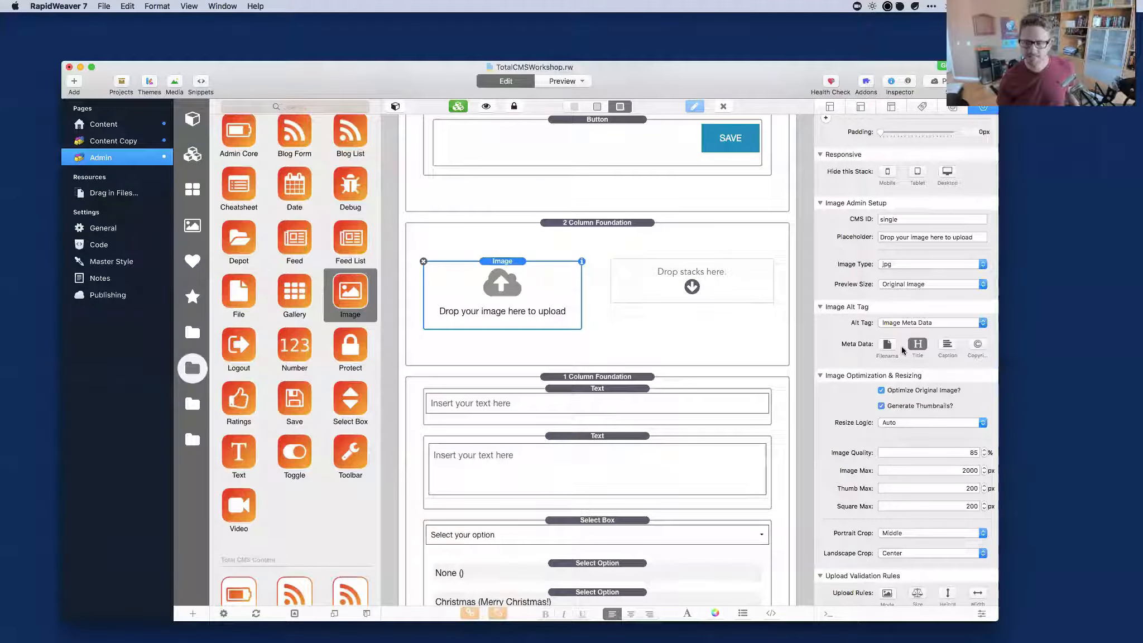
# Uncheck Optimize Original Image? under Image Optimization & Resizing.
pyautogui.scroll(-2, 900, 347)
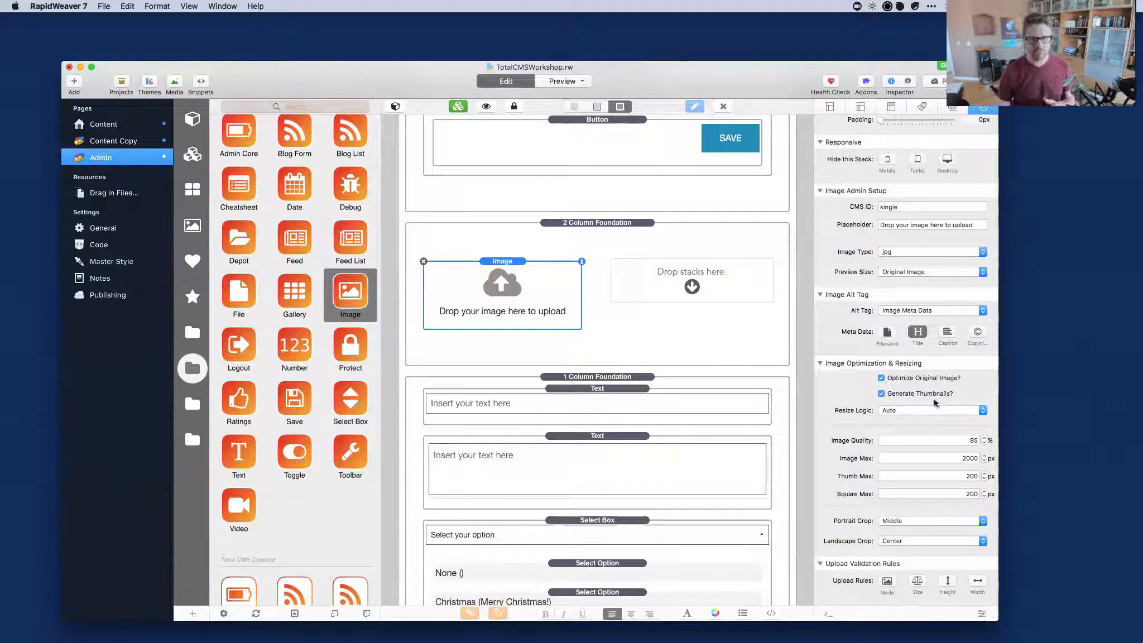
pyautogui.click(881, 378)
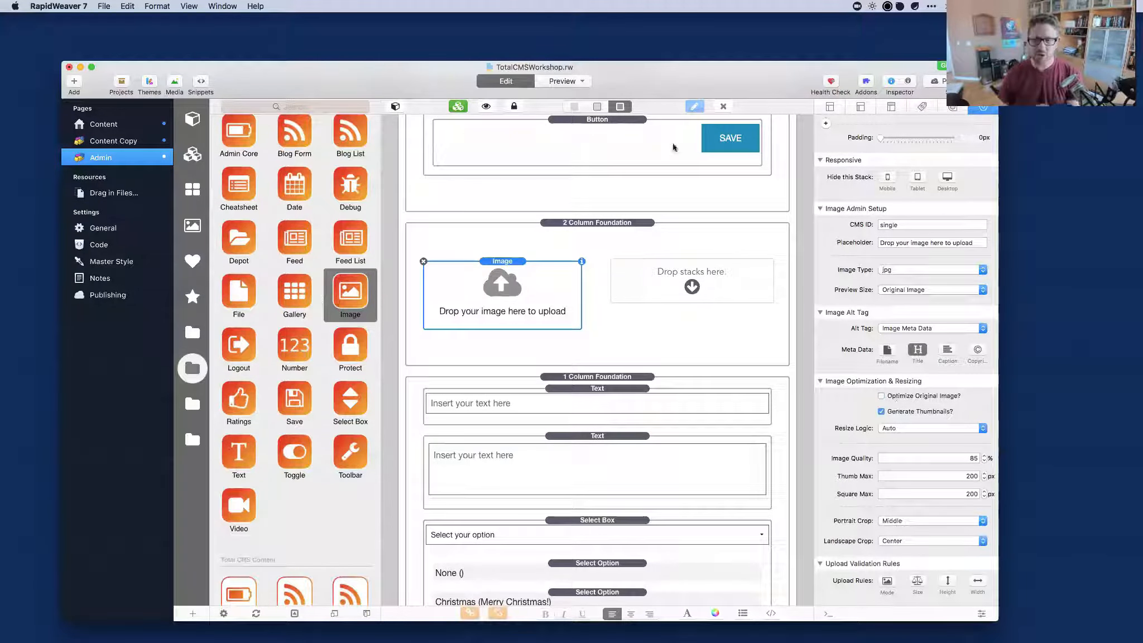
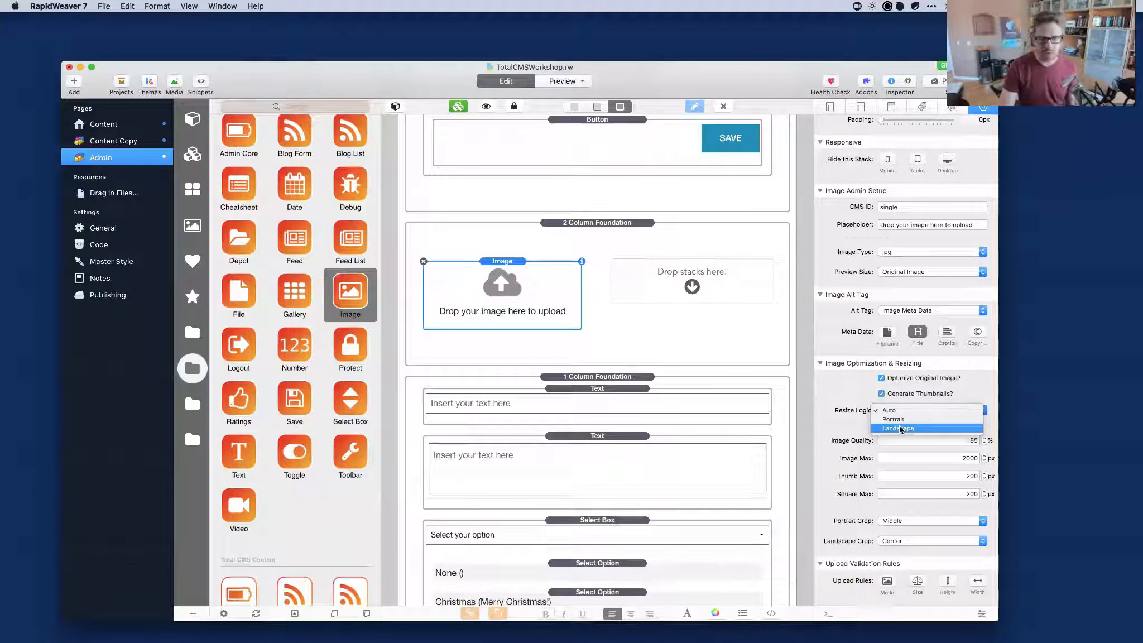
pyautogui.click(842, 405)
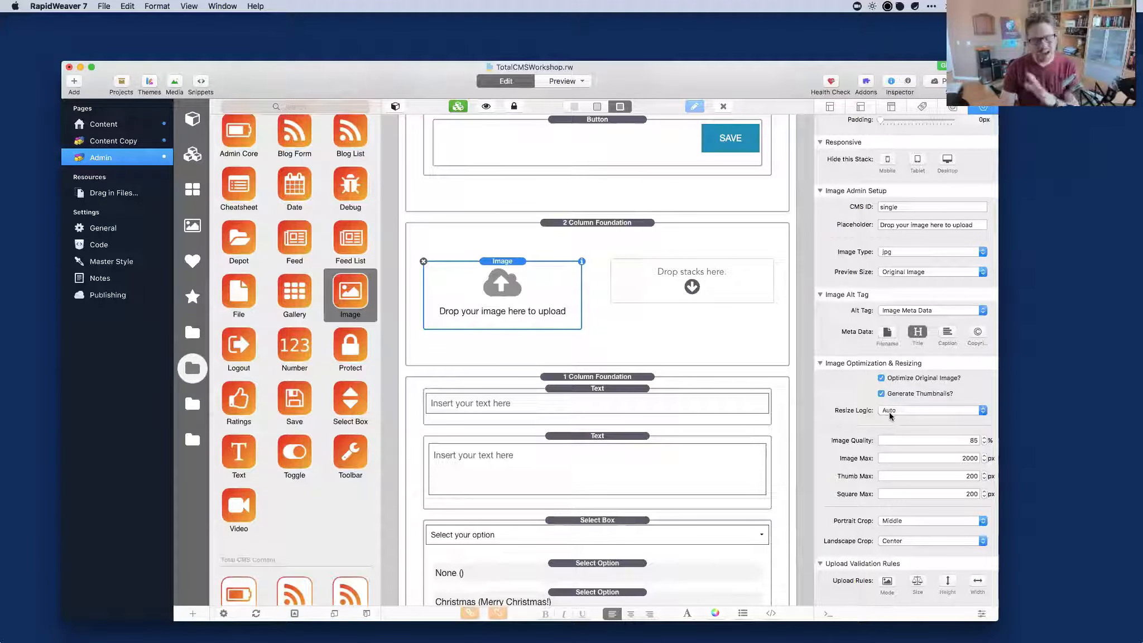
pyautogui.moveTo(890, 412)
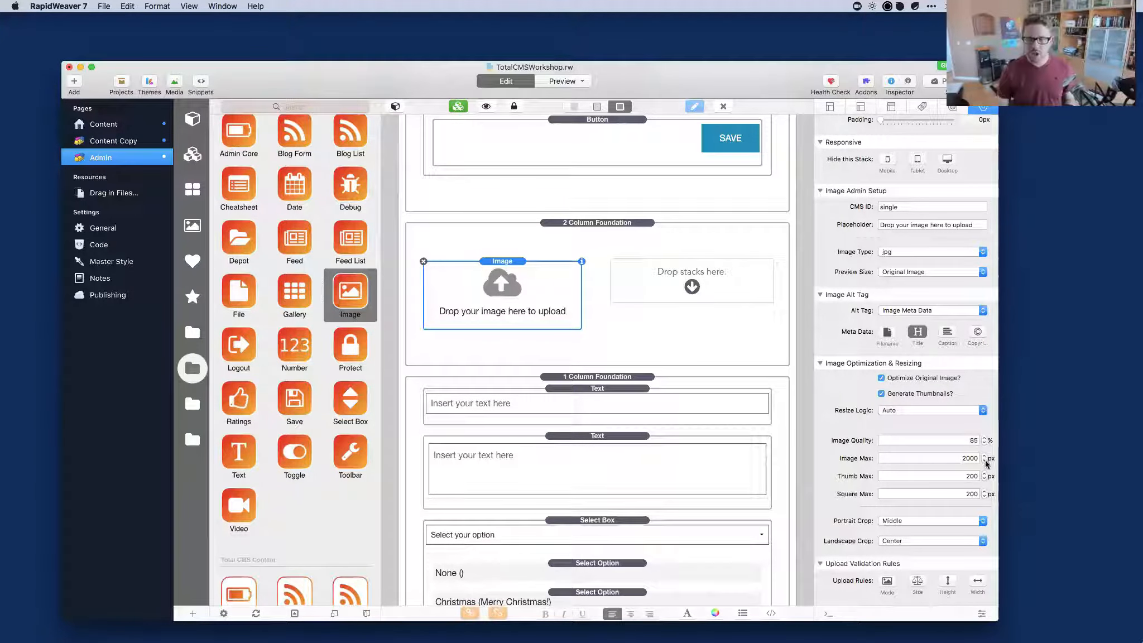
pyautogui.doubleClick(960, 458)
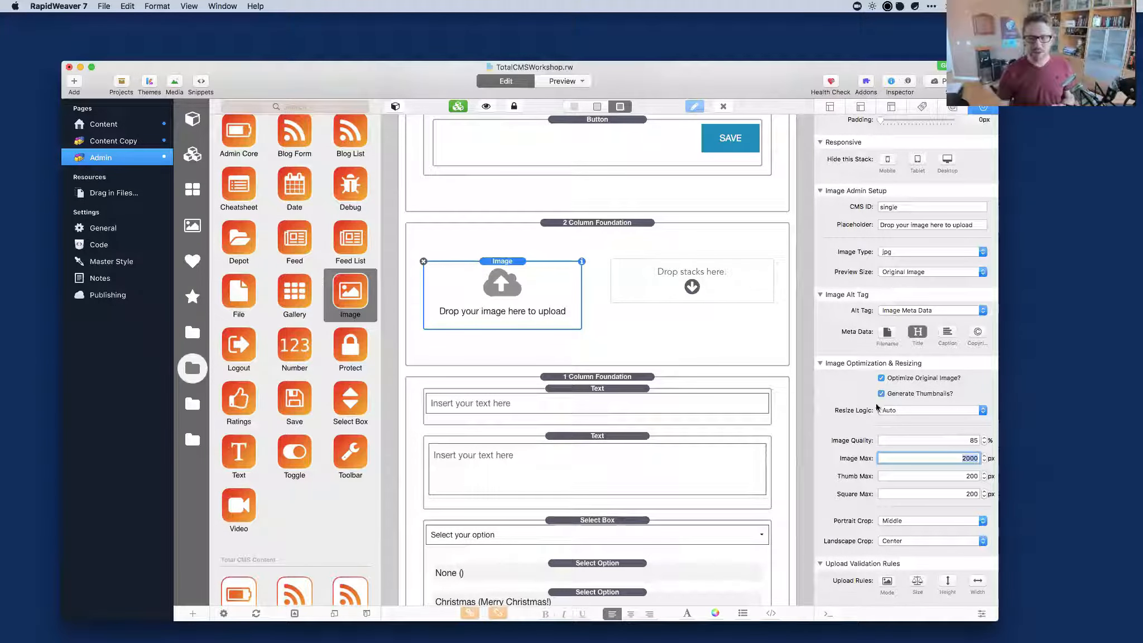
pyautogui.click(899, 411)
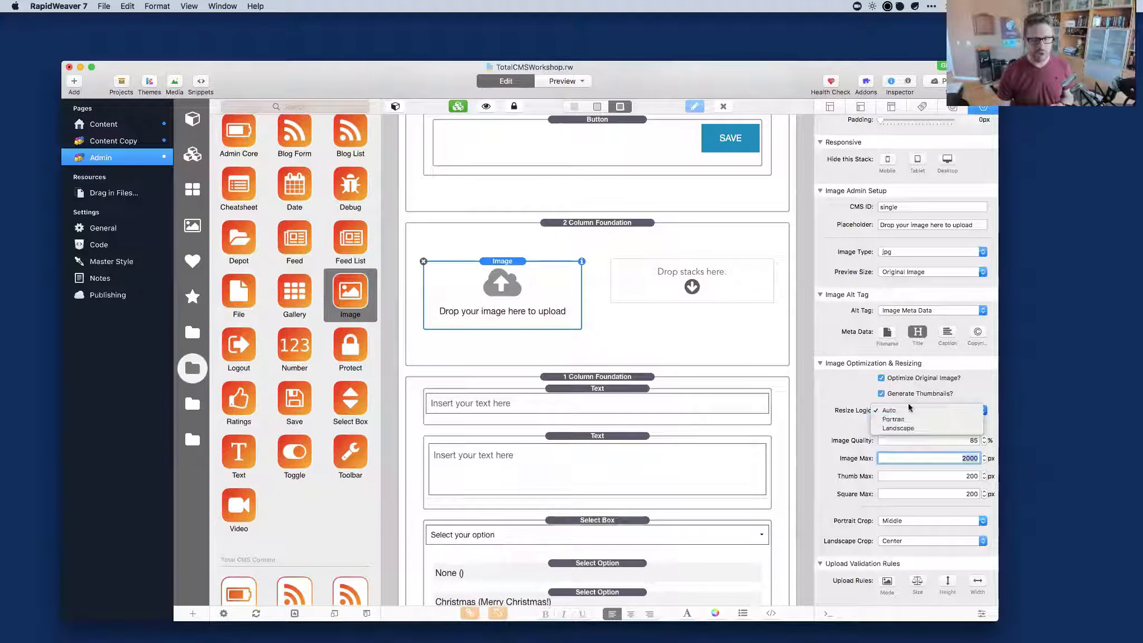
pyautogui.click(907, 410)
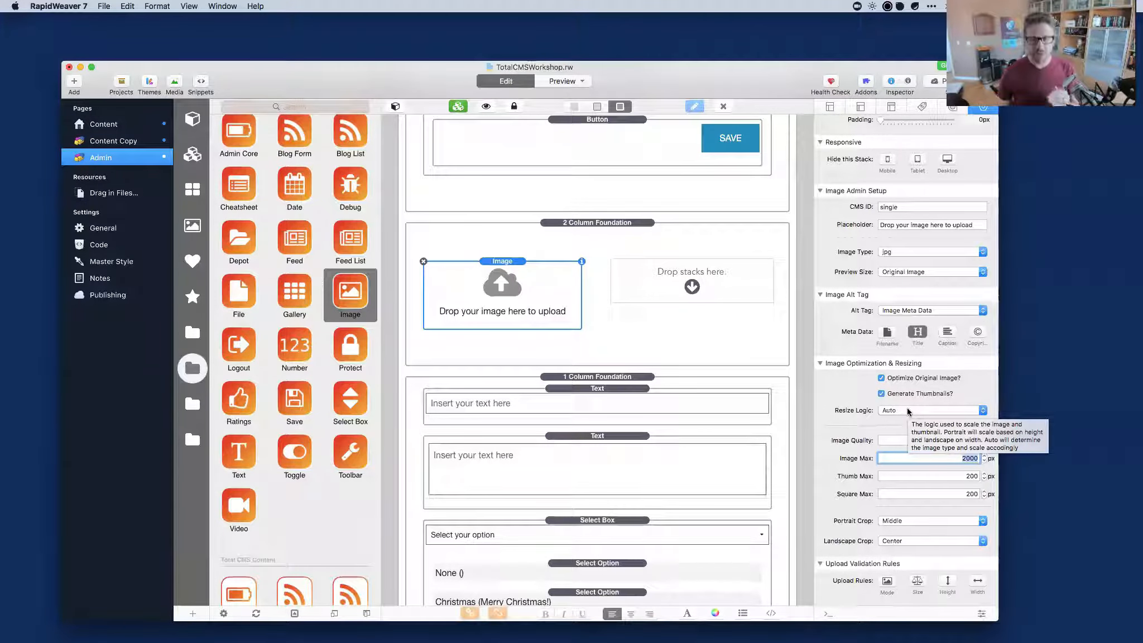
pyautogui.click(908, 410)
pyautogui.click(893, 415)
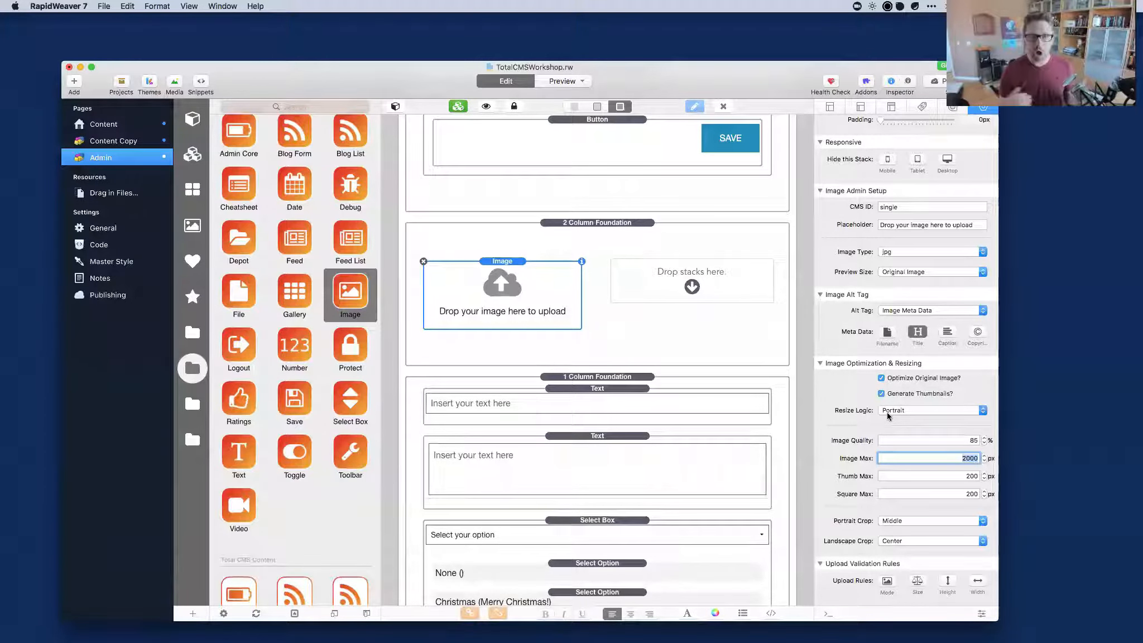
pyautogui.click(887, 416)
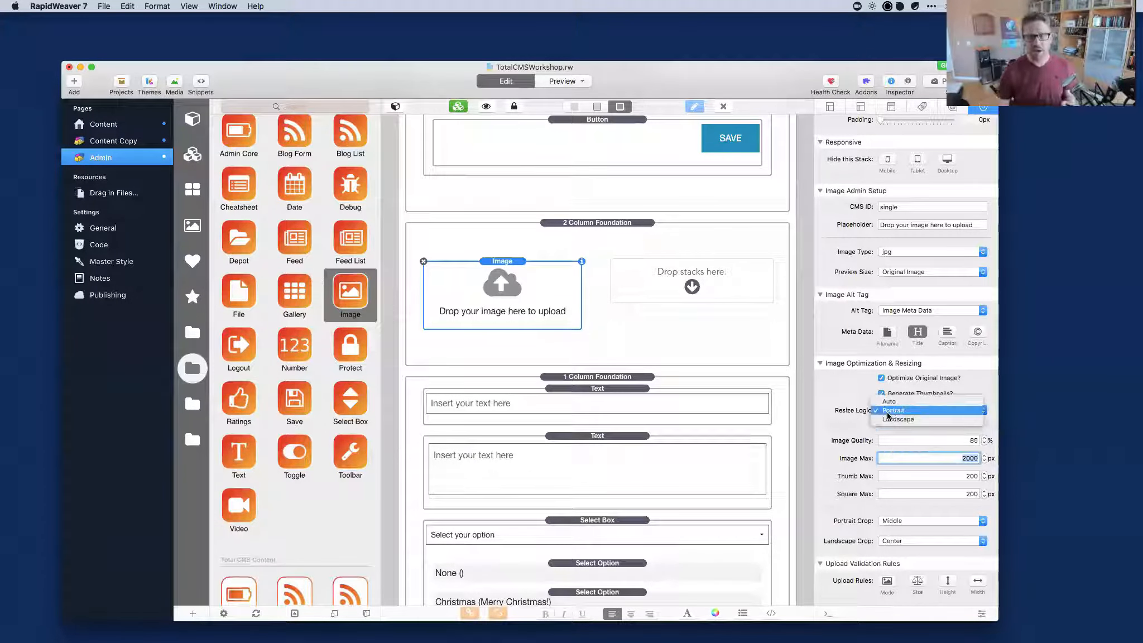
pyautogui.click(890, 420)
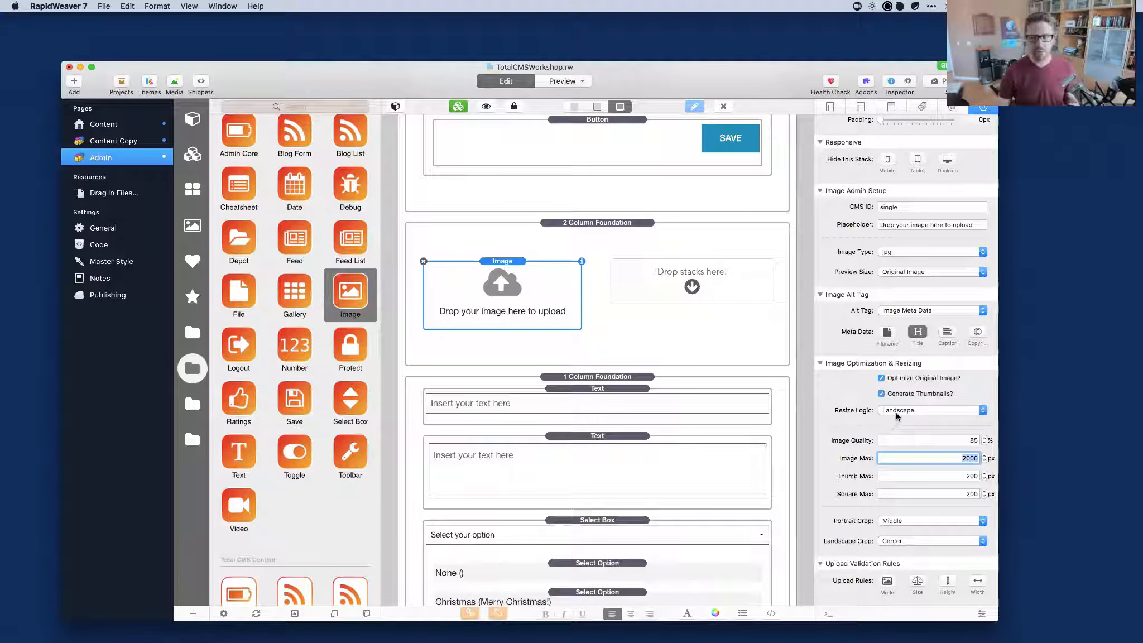
pyautogui.click(896, 413)
pyautogui.click(896, 393)
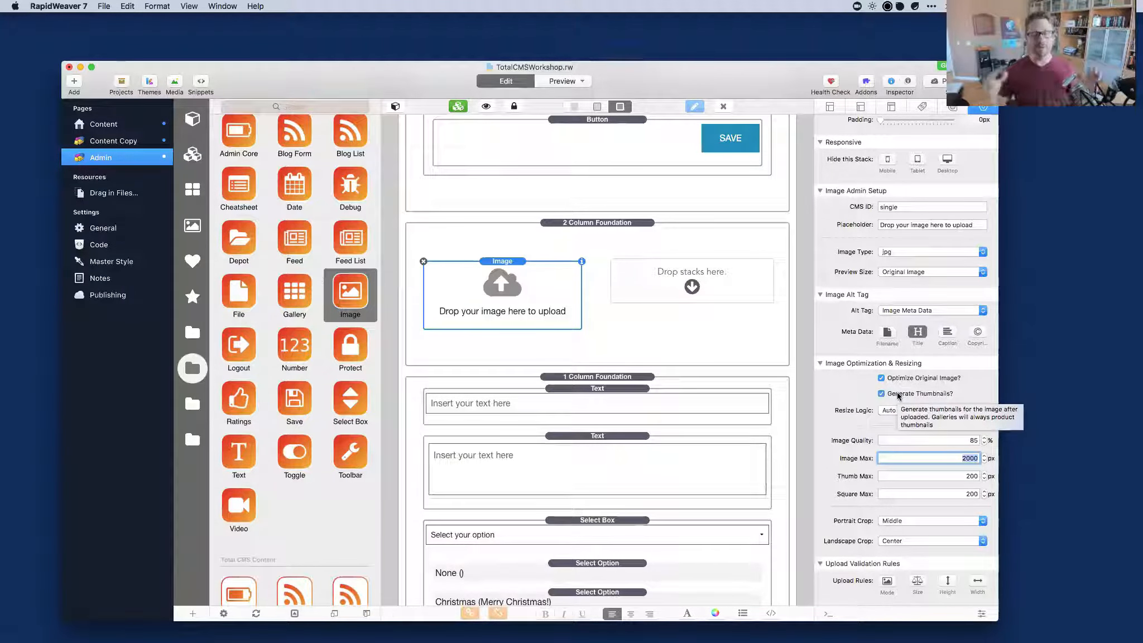
pyautogui.click(912, 457)
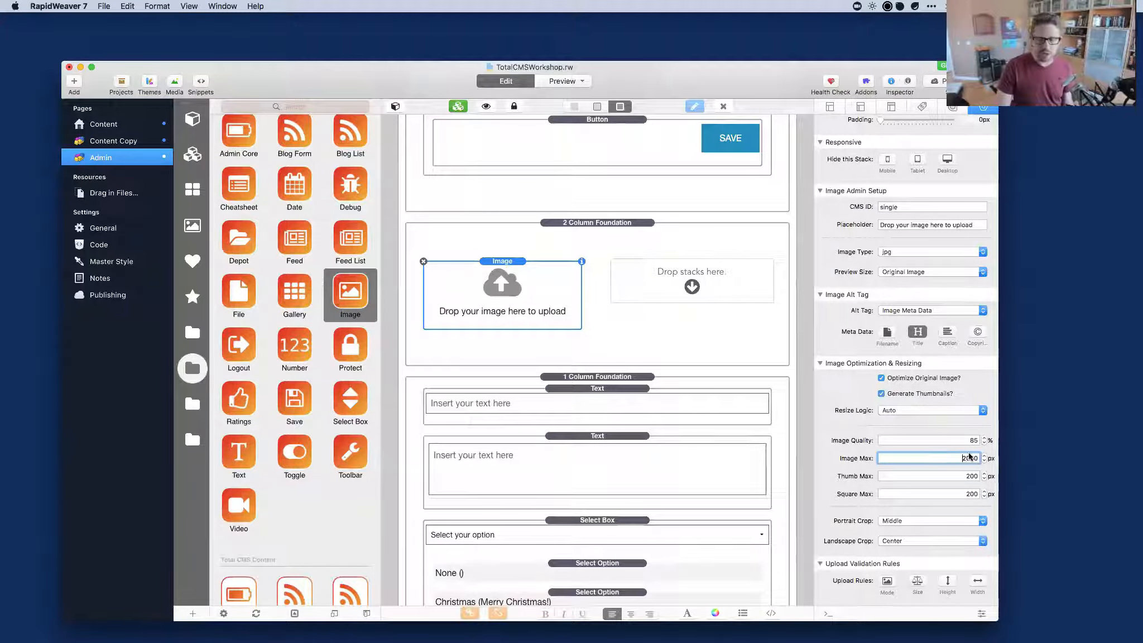
pyautogui.click(947, 439)
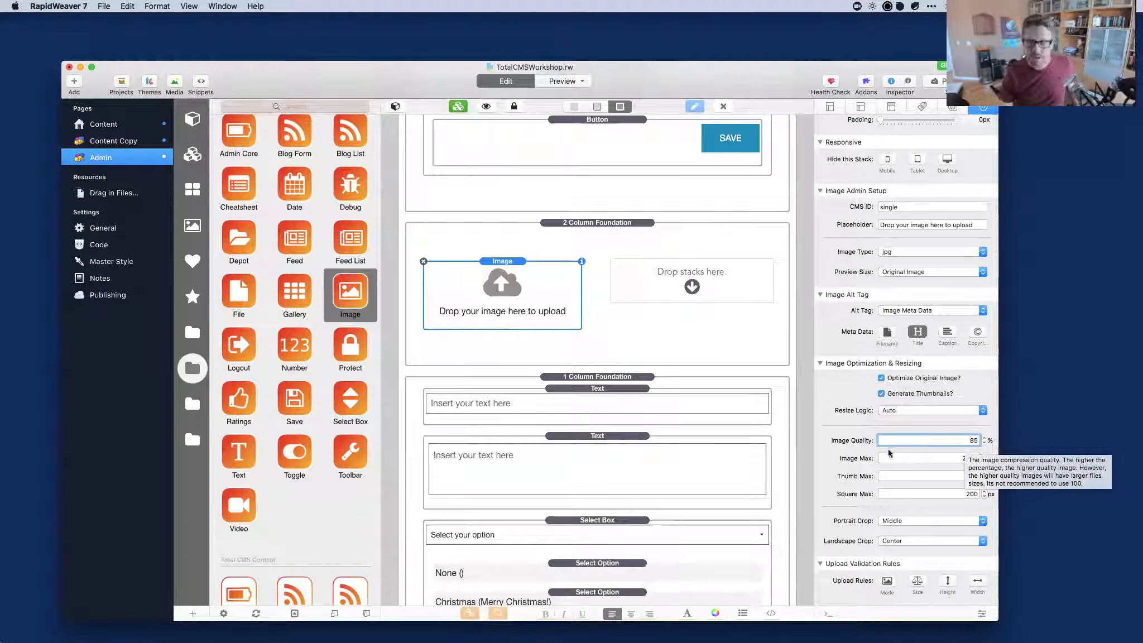
pyautogui.click(889, 476)
pyautogui.click(889, 494)
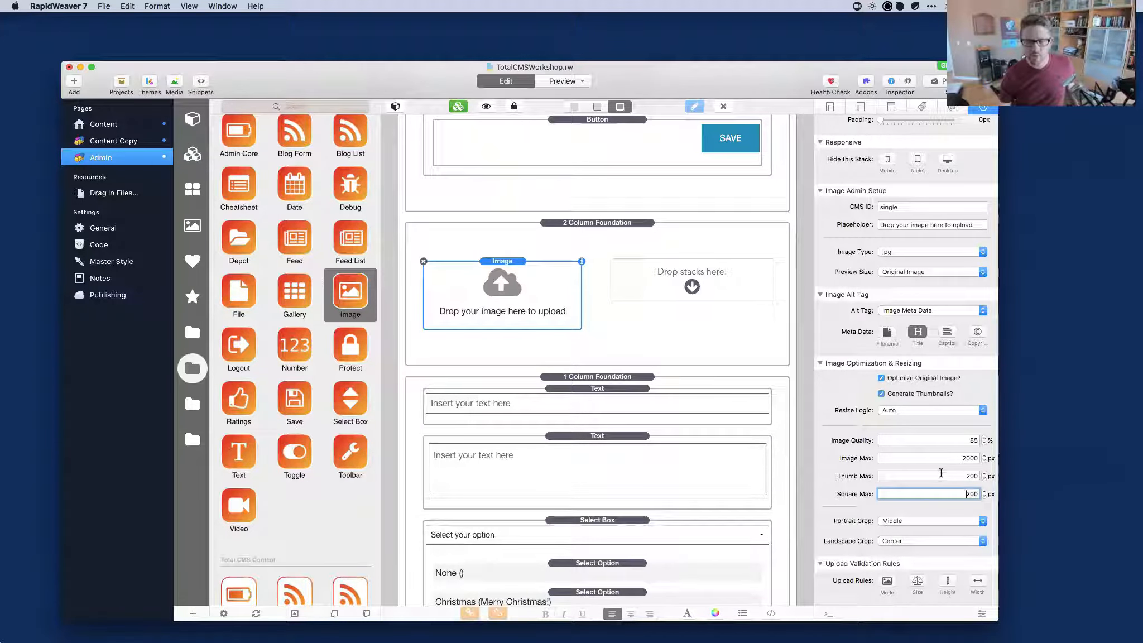
pyautogui.doubleClick(918, 477)
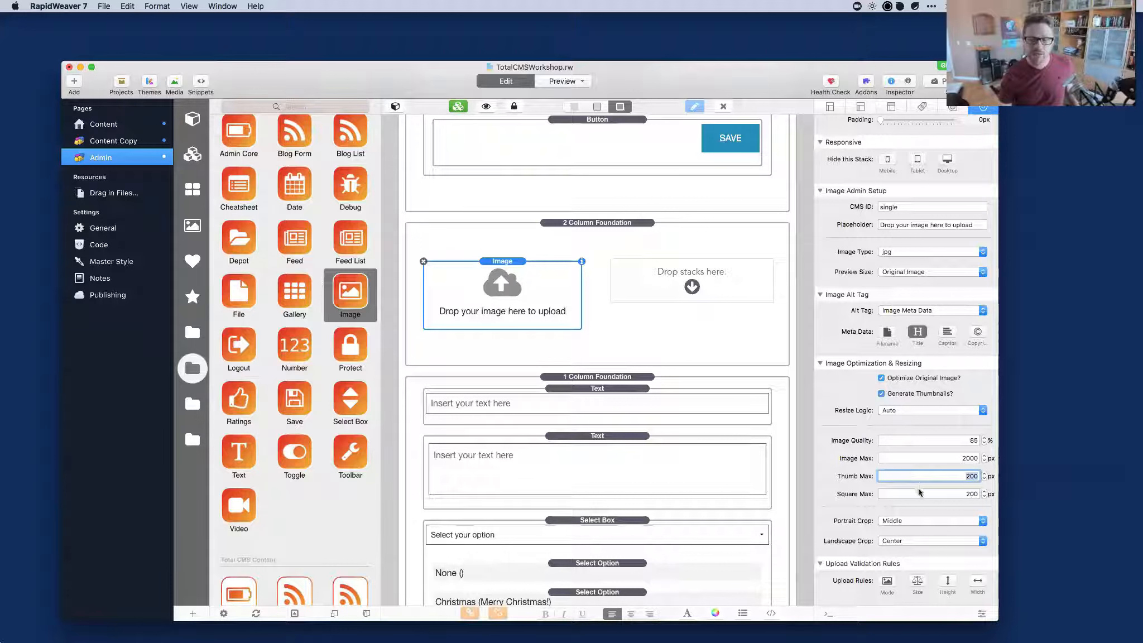
pyautogui.doubleClick(919, 493)
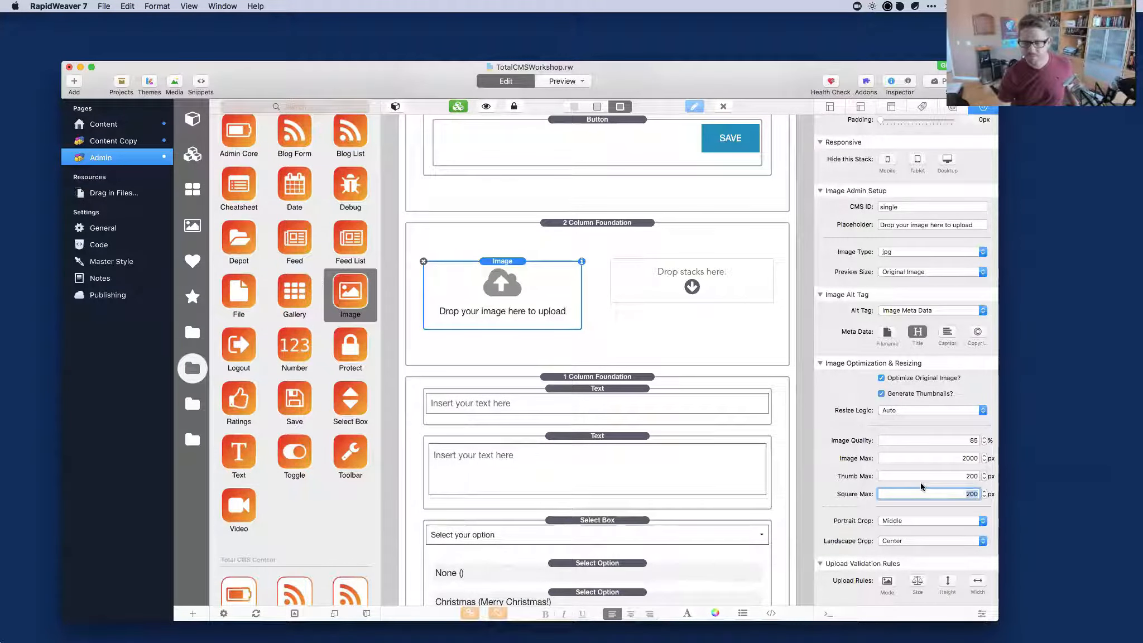
pyautogui.scroll(-1, 920, 487)
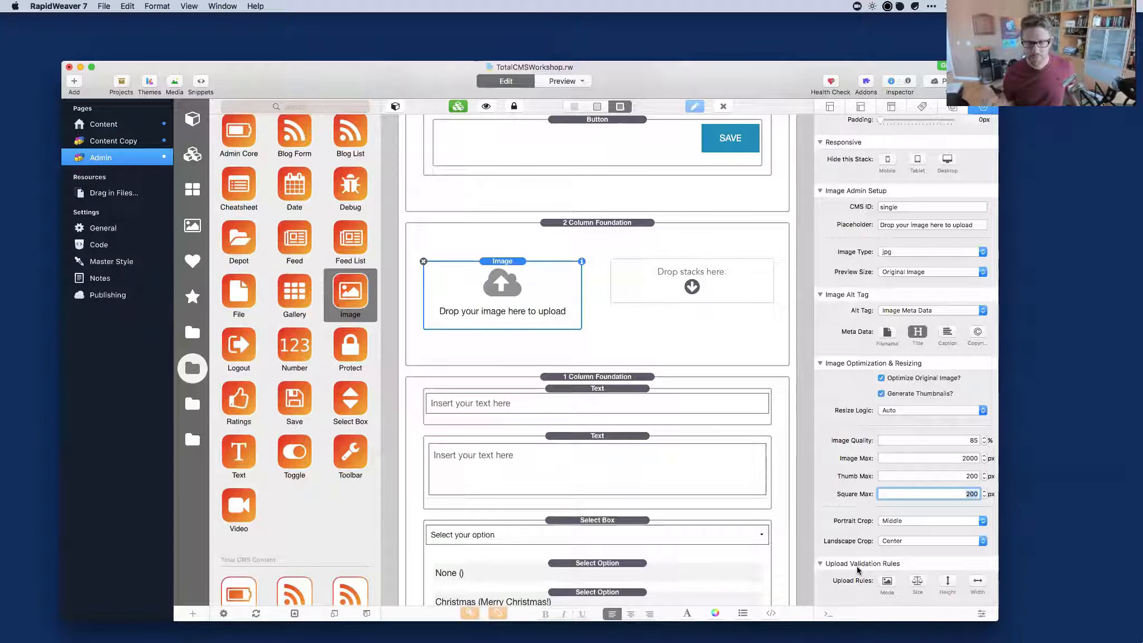
# Turn on the Mode upload validation rule and change its orientation from Landscape to Portrait.
pyautogui.click(887, 584)
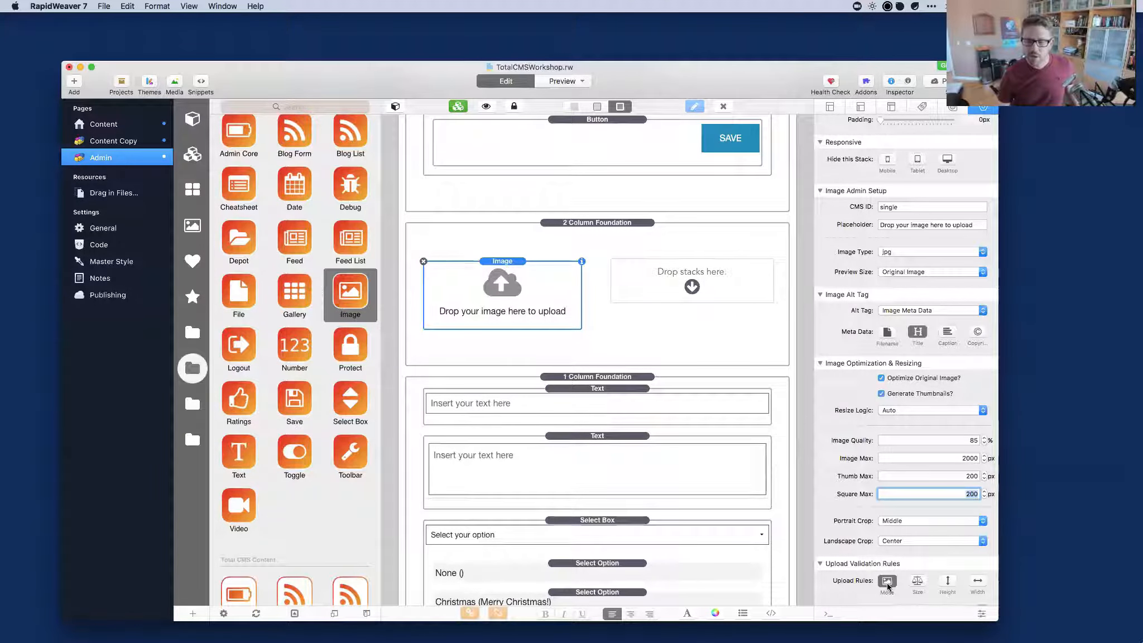
pyautogui.scroll(-2, 915, 589)
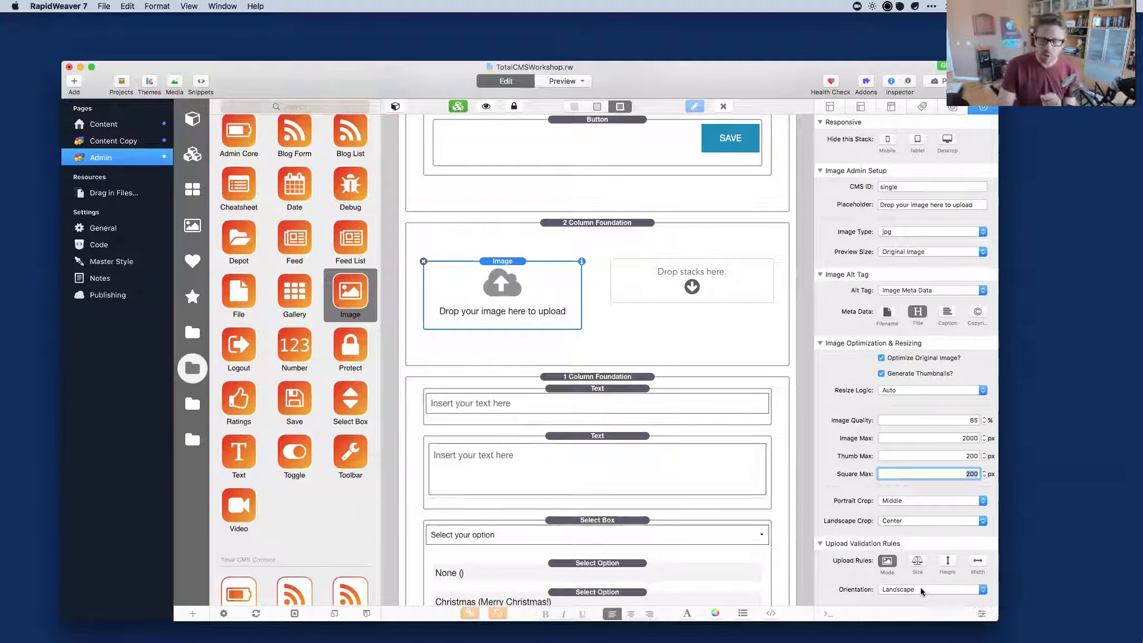
pyautogui.click(920, 590)
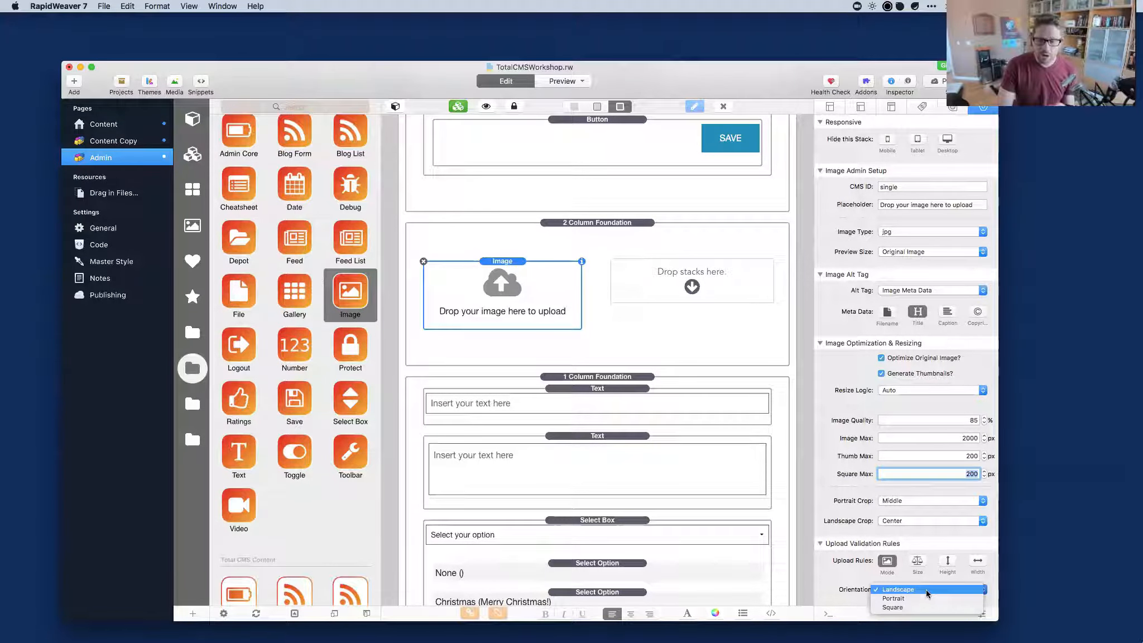
pyautogui.click(925, 590)
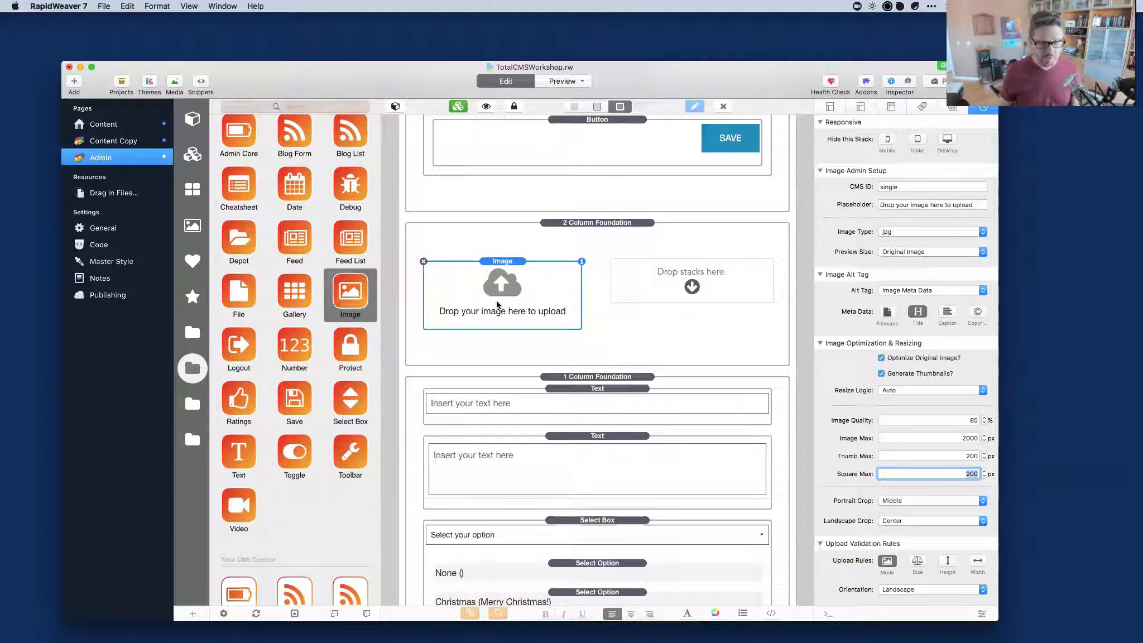
pyautogui.click(905, 588)
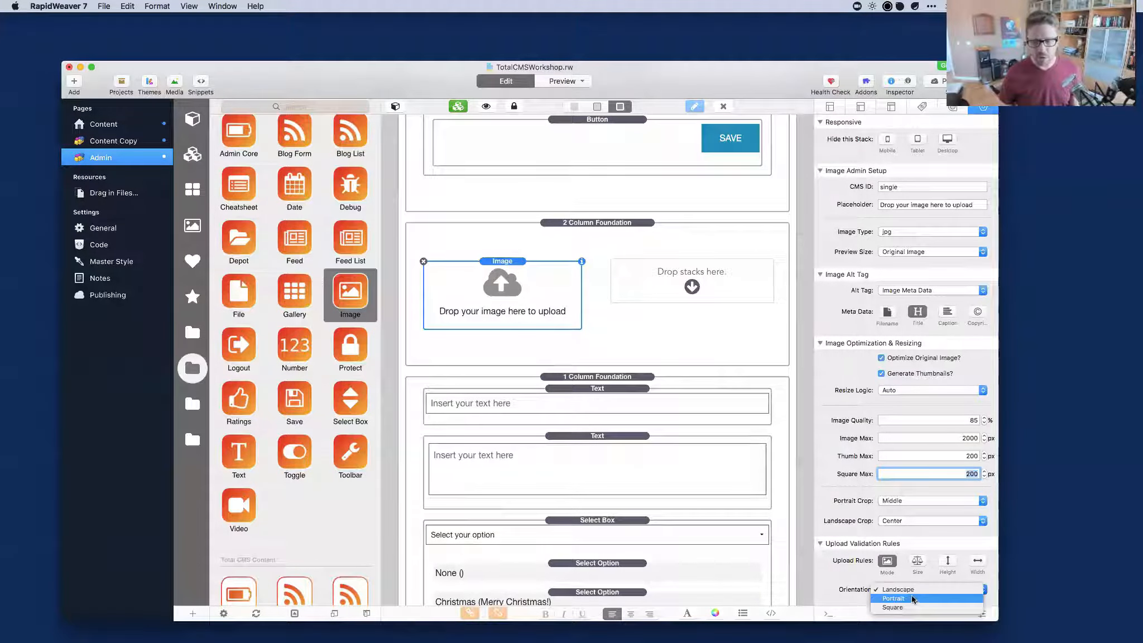
pyautogui.click(893, 598)
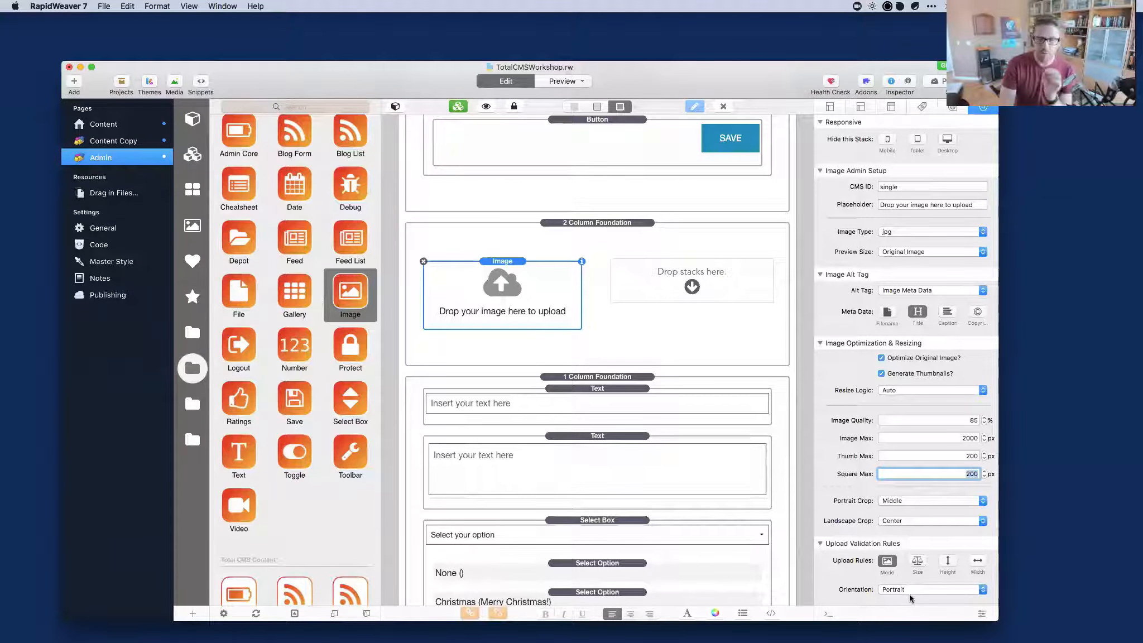
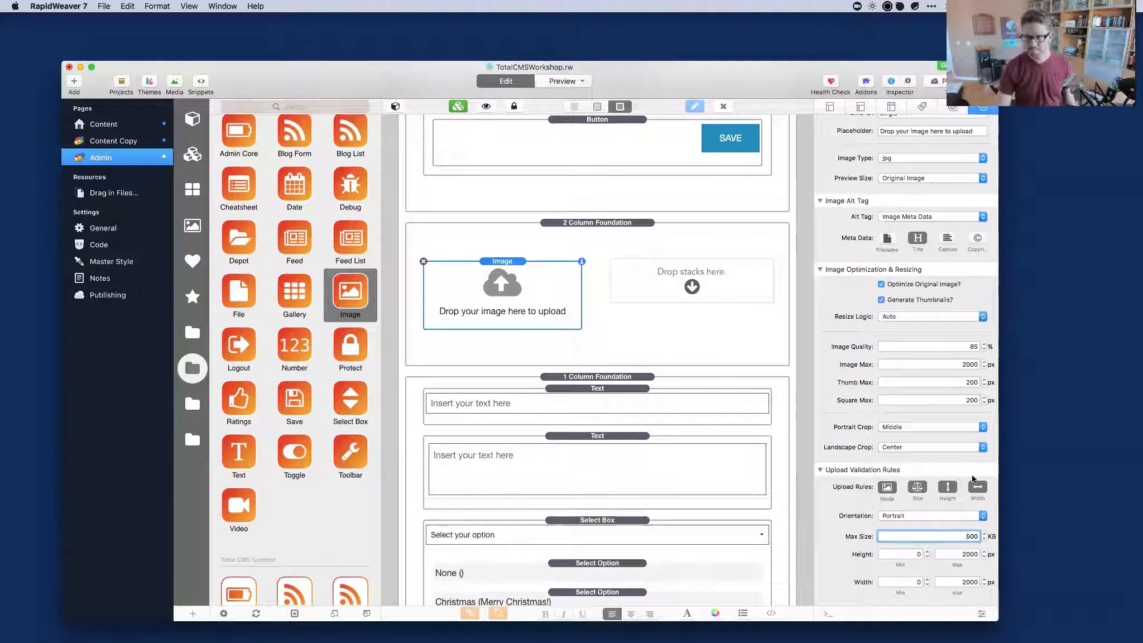
# Scroll up in the Admin page to review the configured Image stack (jpg, 2000/200 px, 500 KB).
pyautogui.scroll(2, 951, 491)
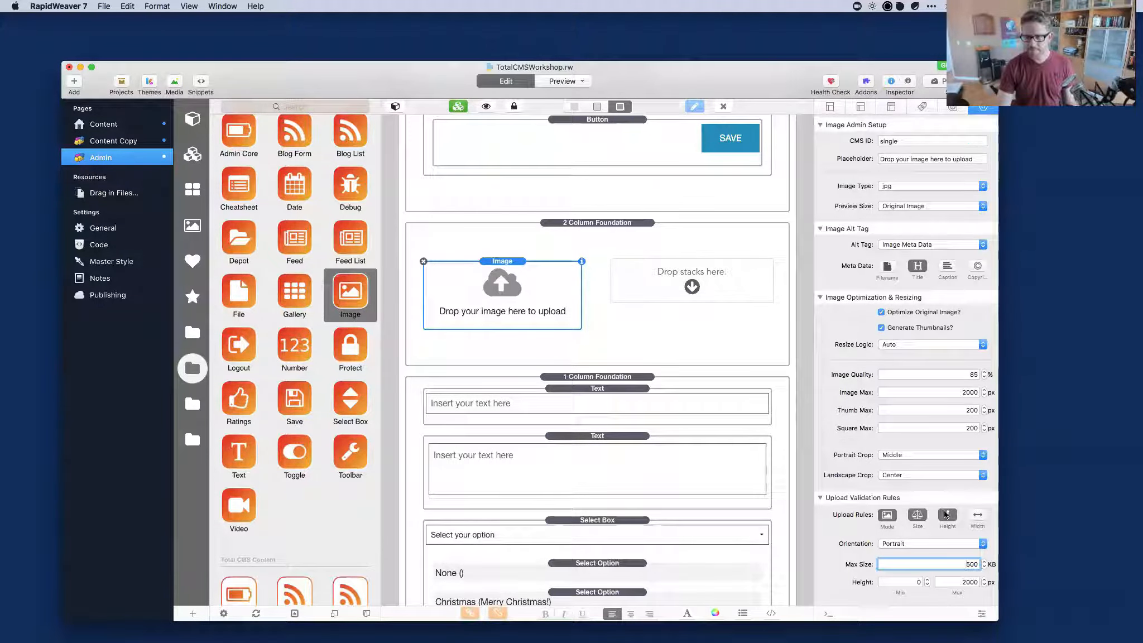
pyautogui.scroll(2, 916, 543)
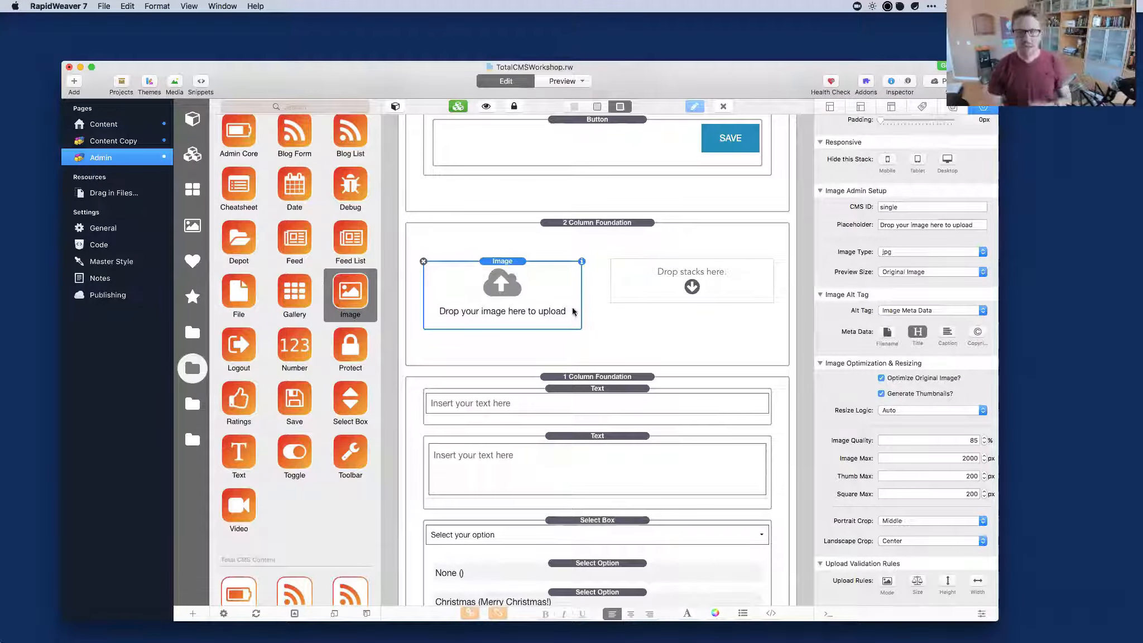
# Preview the Admin page and drop hangout.jpg from the placeholder images into the upload area.
pyautogui.scroll(-1, 843, 417)
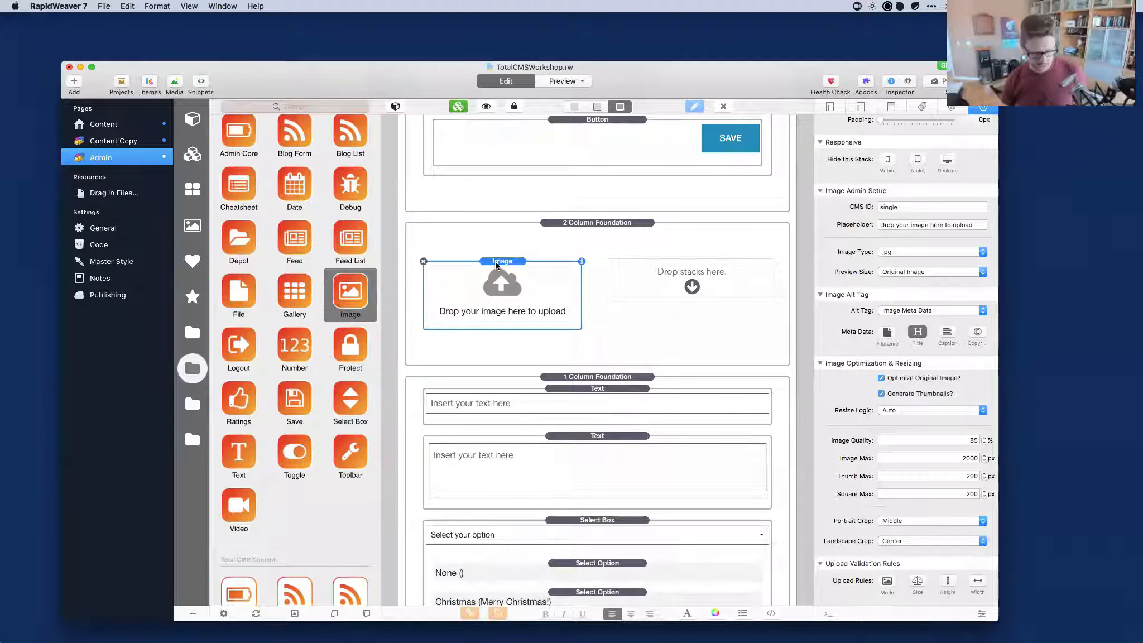
pyautogui.press('super+r')
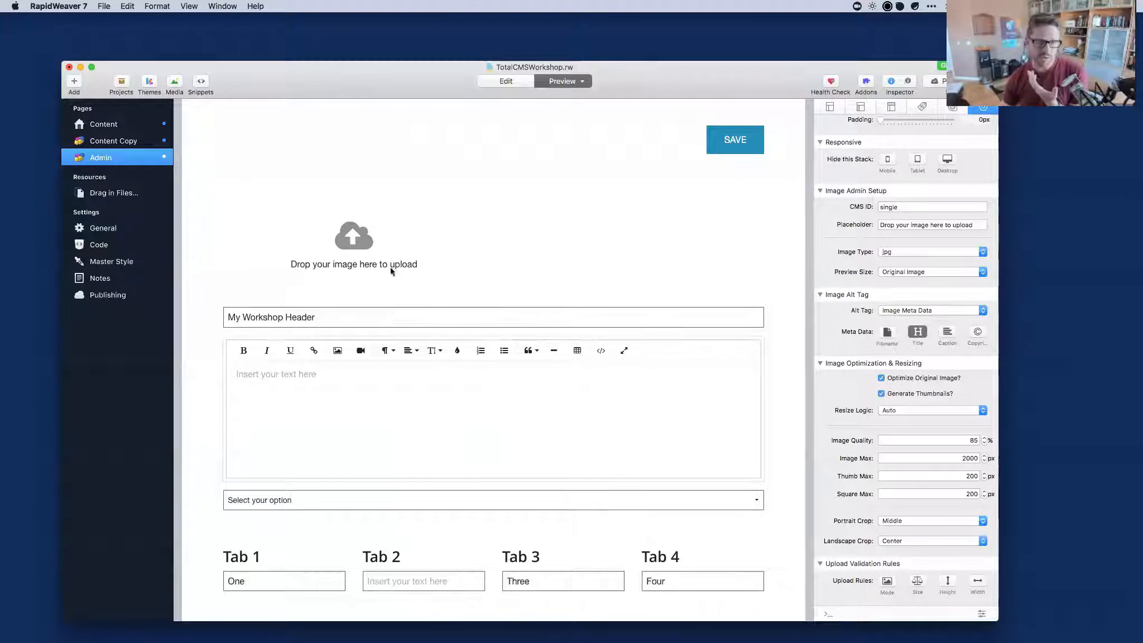
pyautogui.moveTo(527, 641)
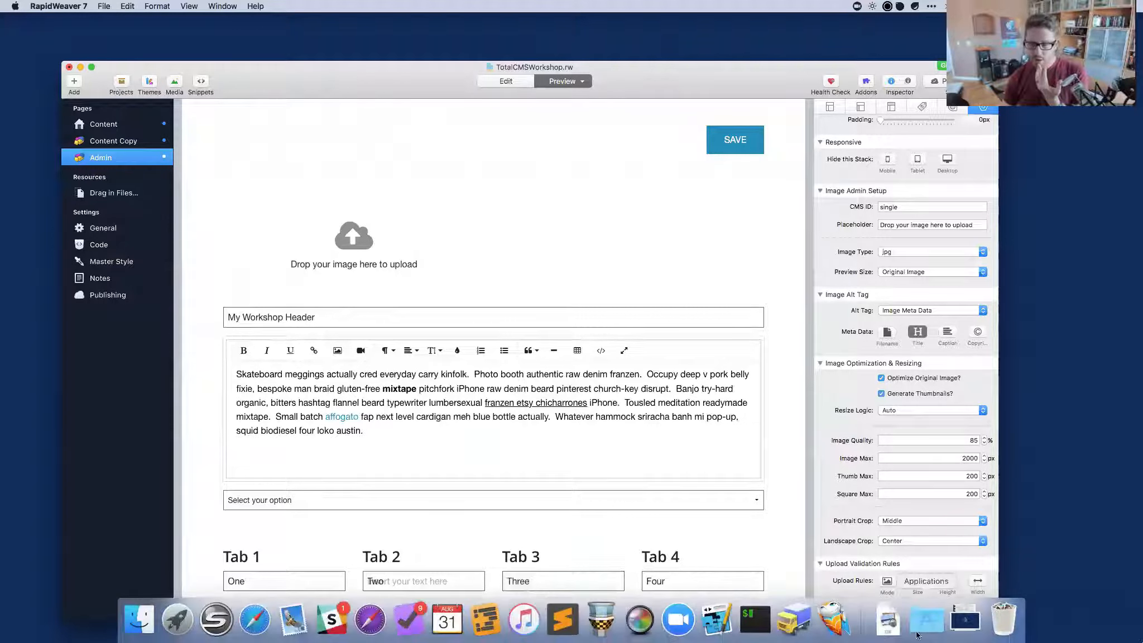
pyautogui.click(883, 630)
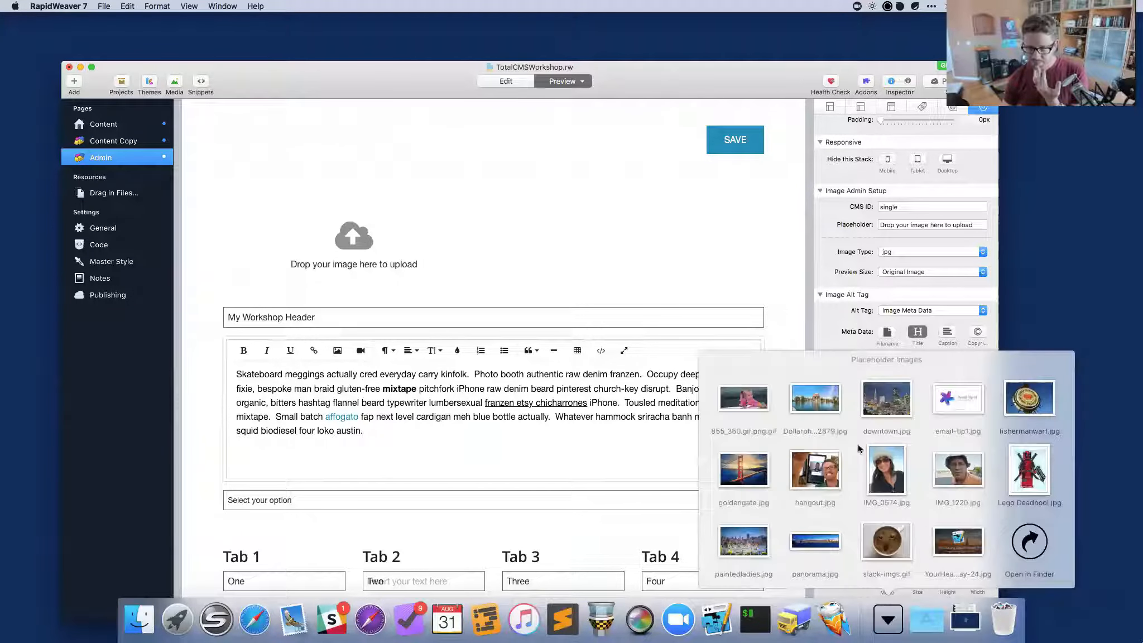
pyautogui.moveTo(825, 473); pyautogui.dragTo(354, 244)
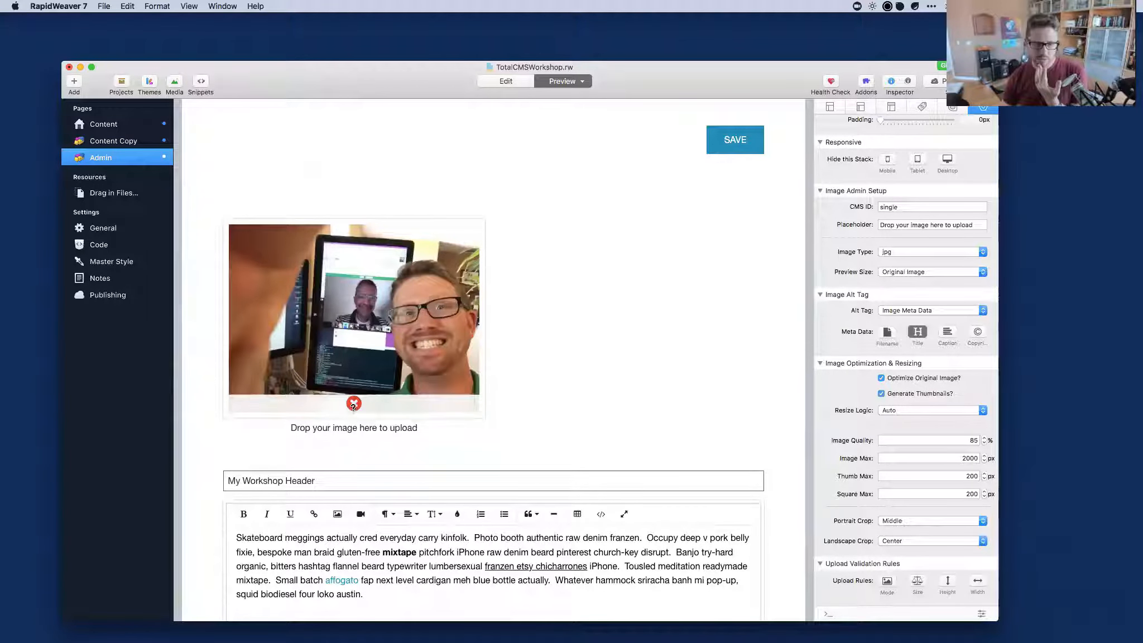
pyautogui.moveTo(353, 404)
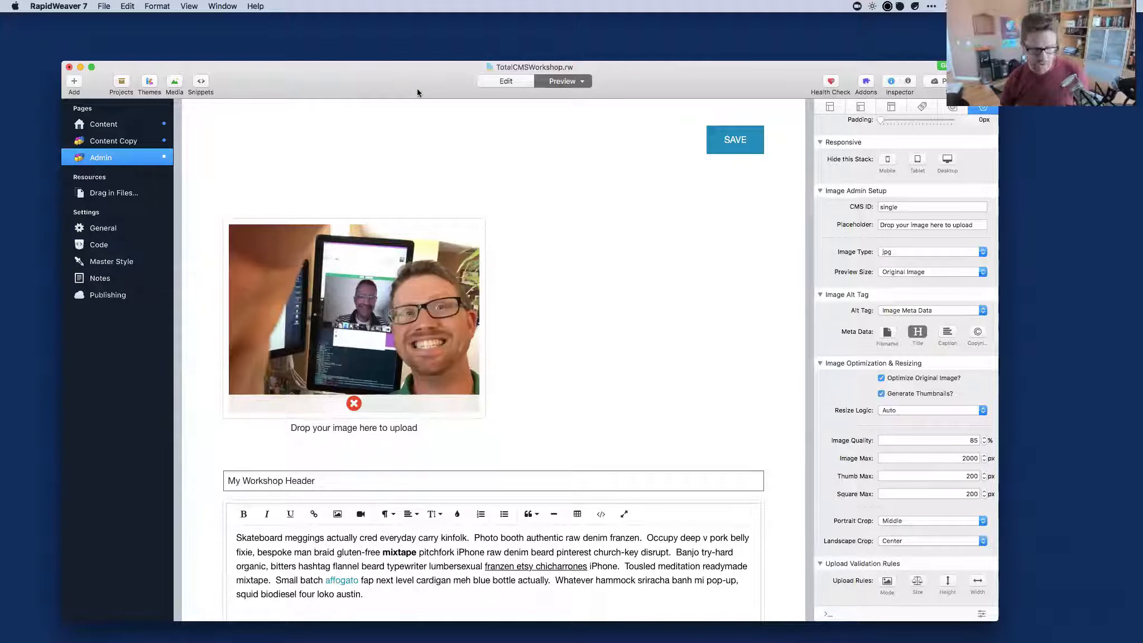
# Open the admin preview in Safari, drop in hangout.jpg, then close the window.
pyautogui.press('super+shift+r')
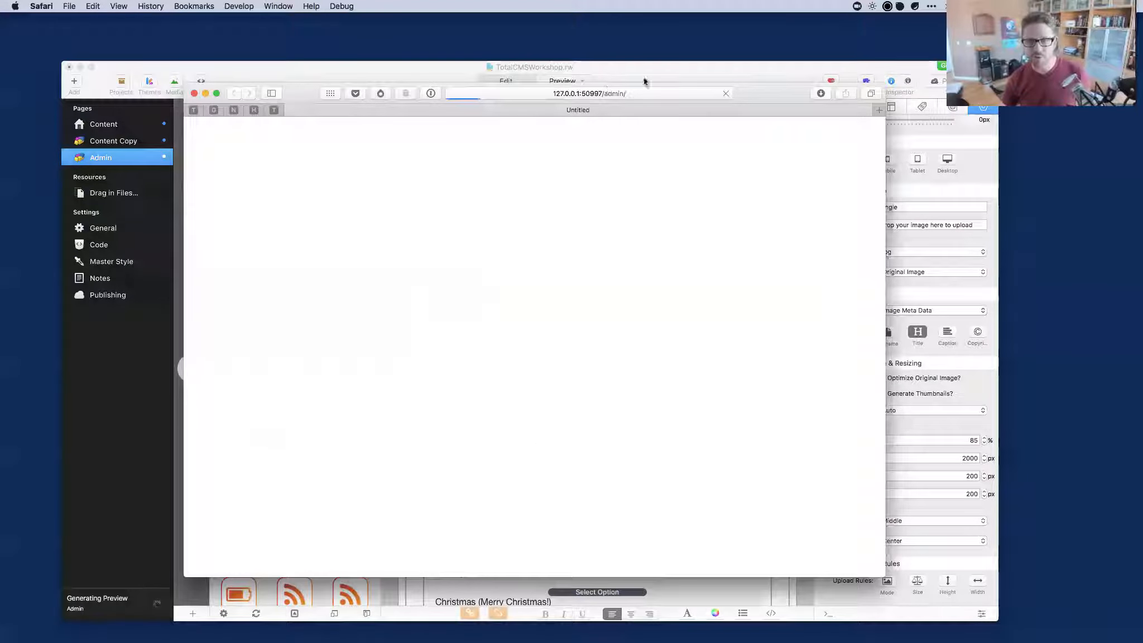
pyautogui.moveTo(751, 95); pyautogui.dragTo(723, 80)
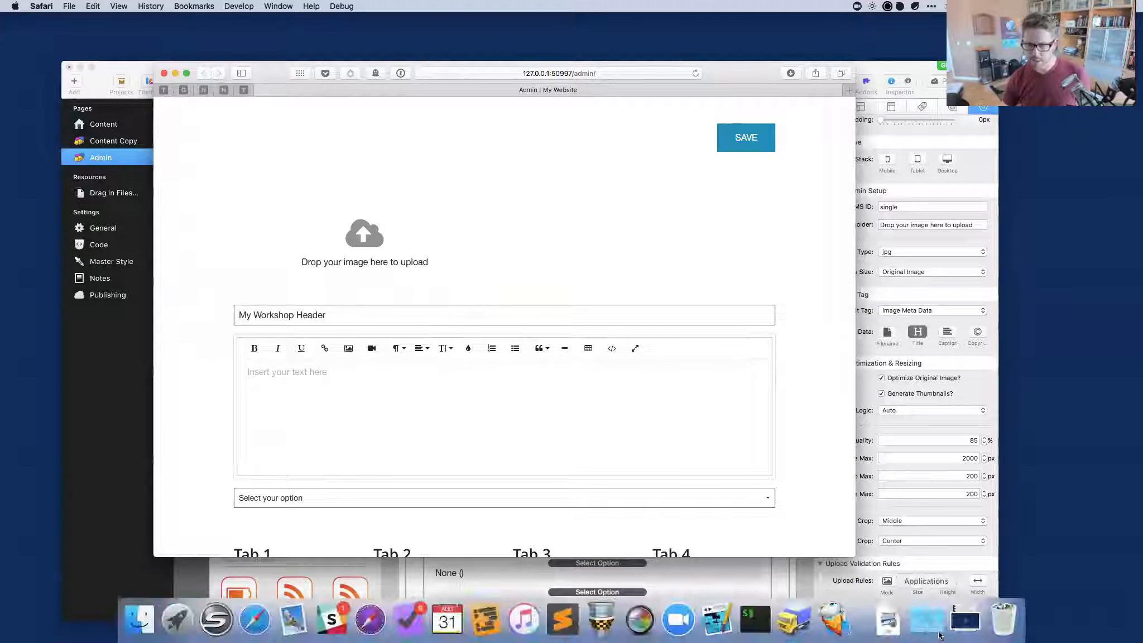
pyautogui.click(887, 618)
pyautogui.moveTo(815, 469); pyautogui.dragTo(363, 240)
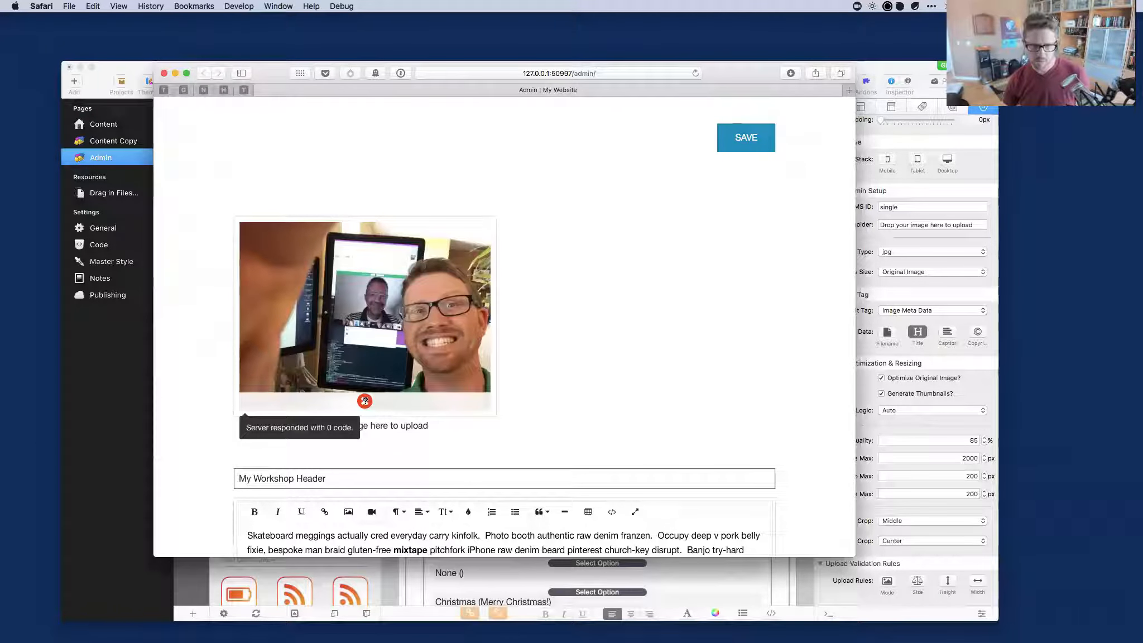
pyautogui.click(165, 75)
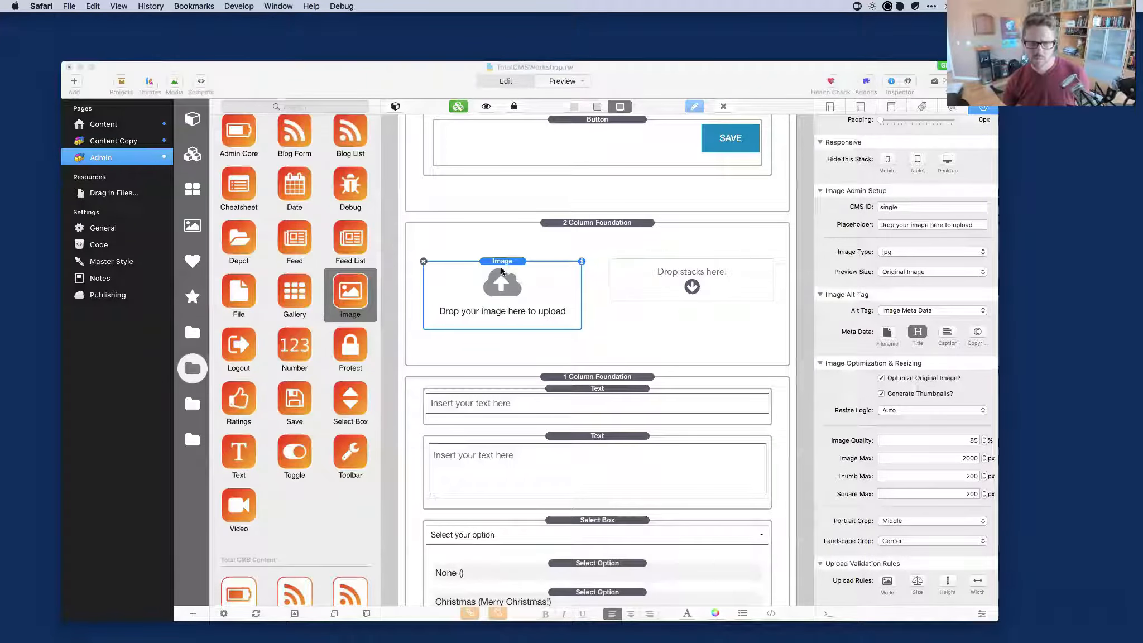
pyautogui.click(501, 271)
# Reopen the Safari preview, upload hangout.jpg into the drop zone again, and close the preview.
pyautogui.press('super+shift+r')
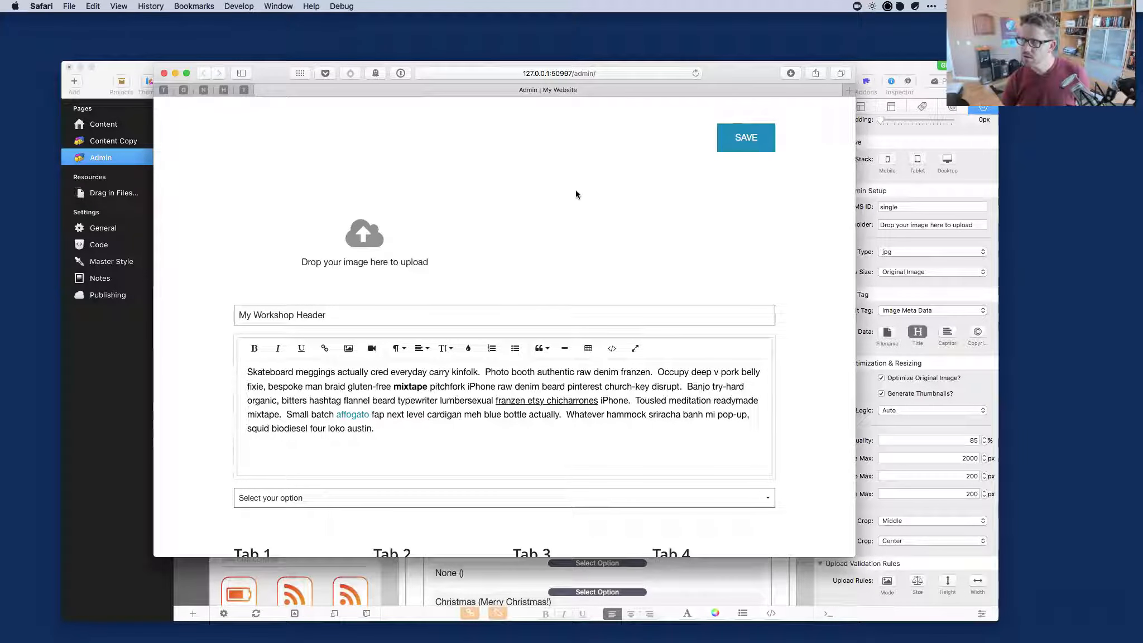
pyautogui.moveTo(733, 74); pyautogui.dragTo(743, 67)
pyautogui.click(392, 316)
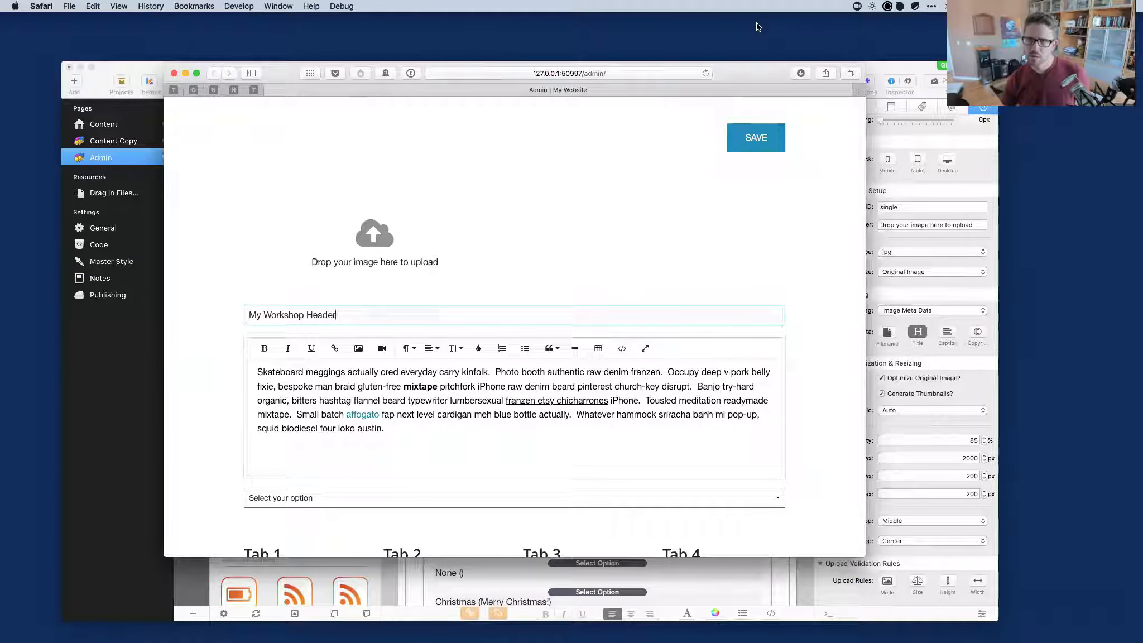
pyautogui.moveTo(847, 620)
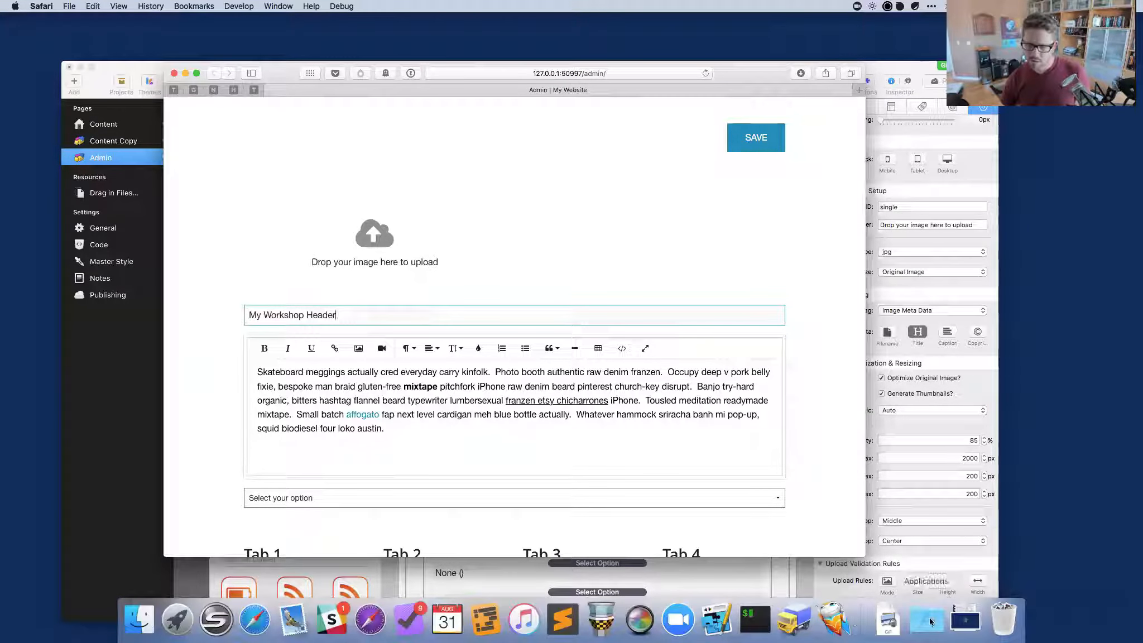
pyautogui.click(887, 619)
pyautogui.moveTo(815, 471); pyautogui.dragTo(385, 245)
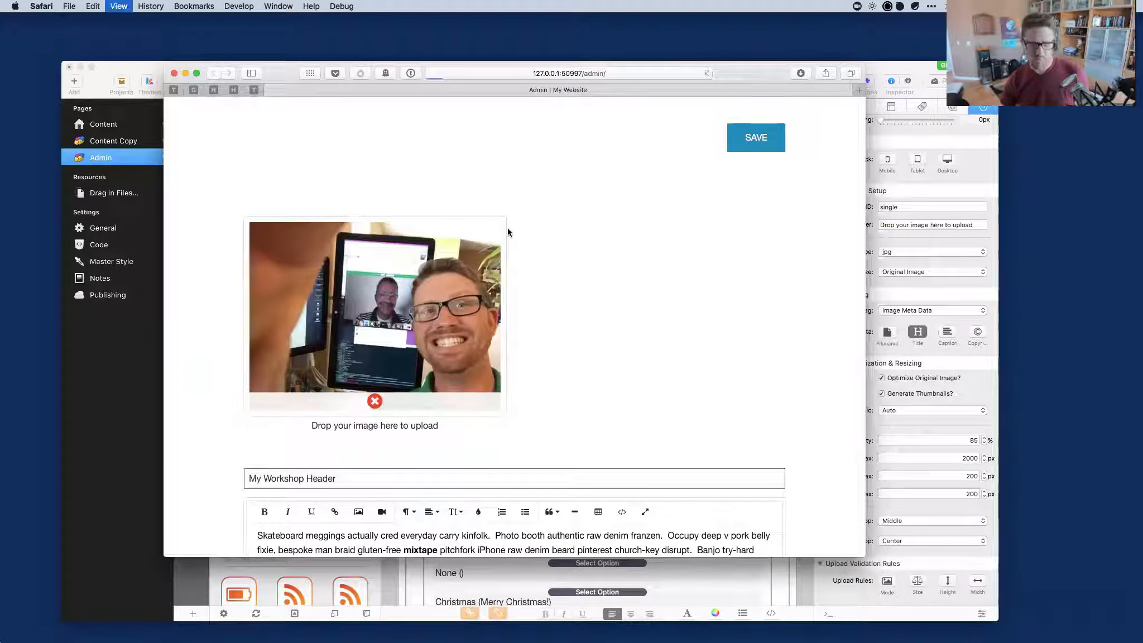
pyautogui.click(173, 74)
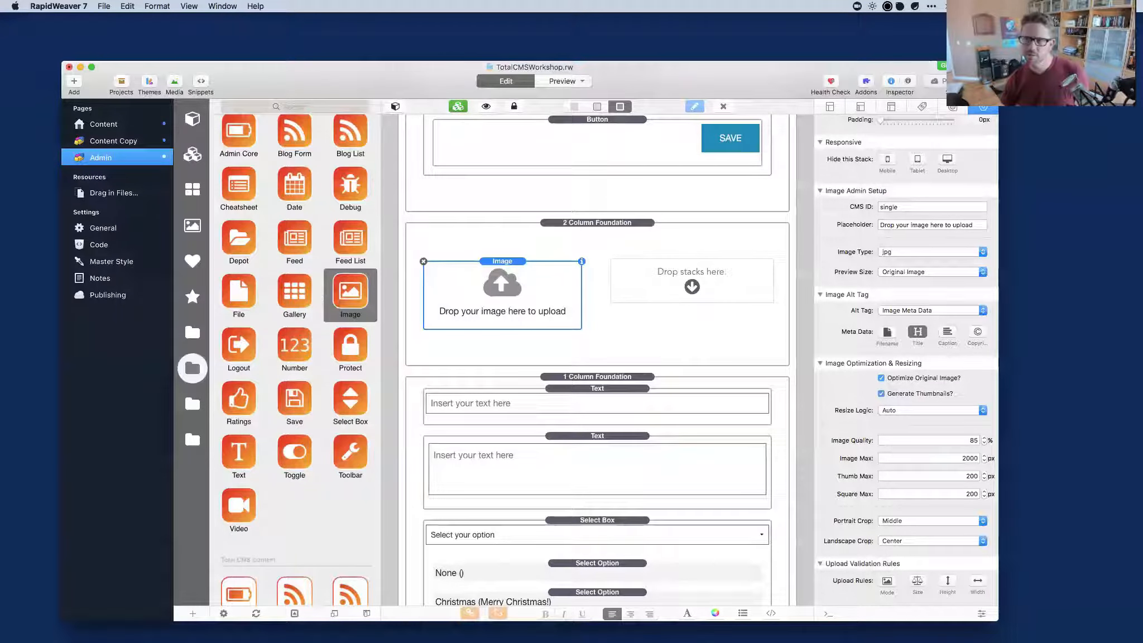
# Publish the site to the server, then load the live sandbox site in Safari.
pyautogui.press('shift+super+e')
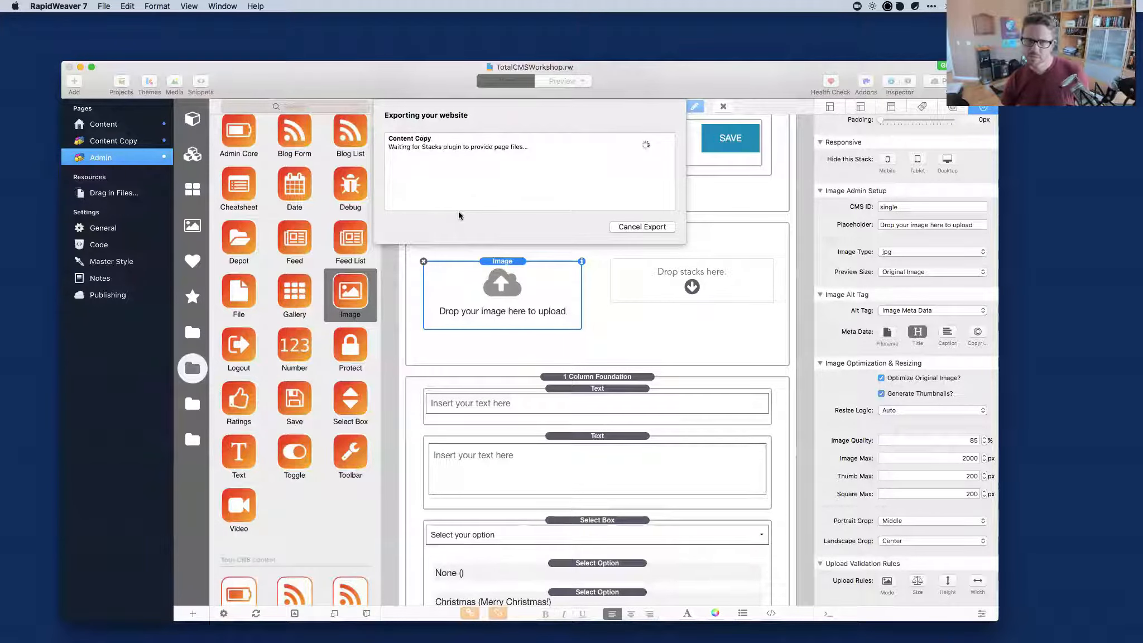
pyautogui.moveTo(670, 69); pyautogui.dragTo(666, 56)
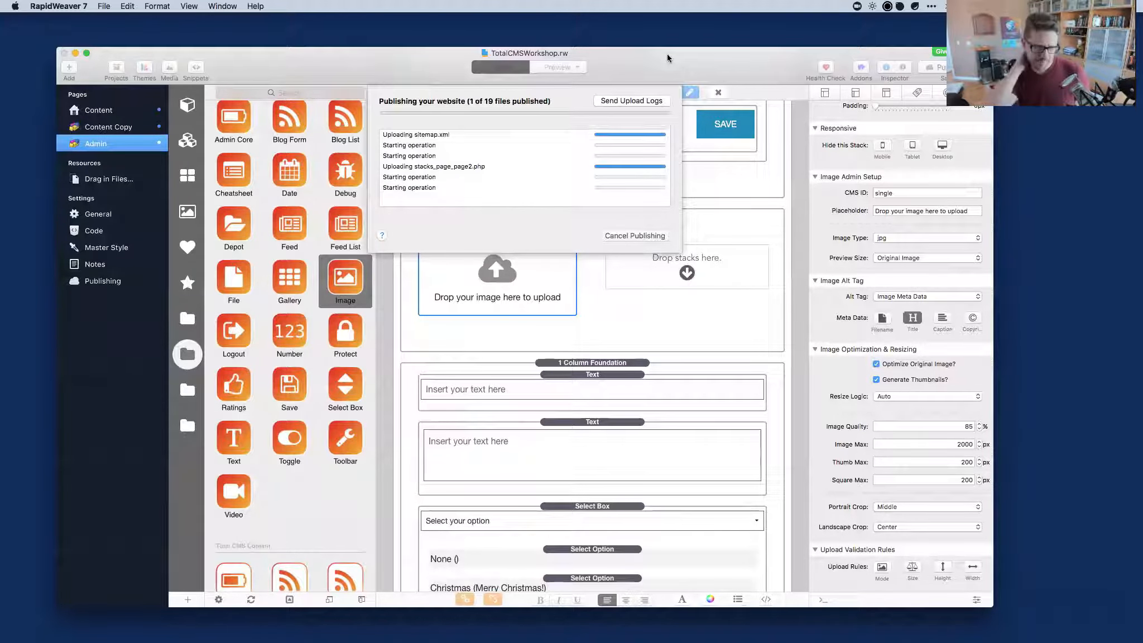
pyautogui.press('super+space')
pyautogui.write('s')
pyautogui.press('Return')
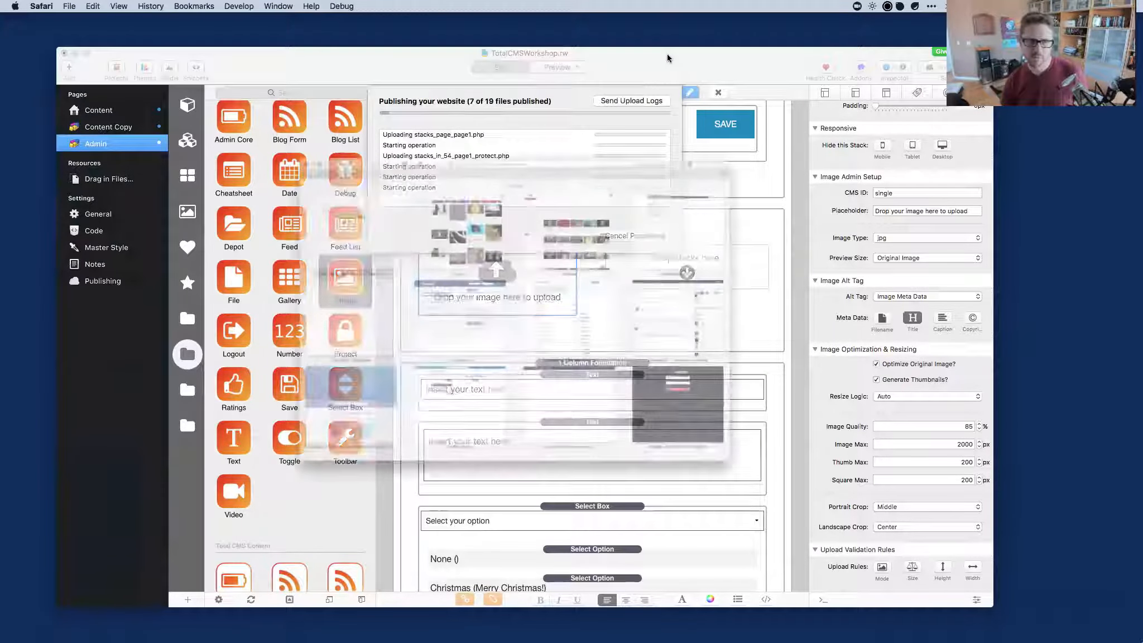
pyautogui.write('sand')
pyautogui.press('Return')
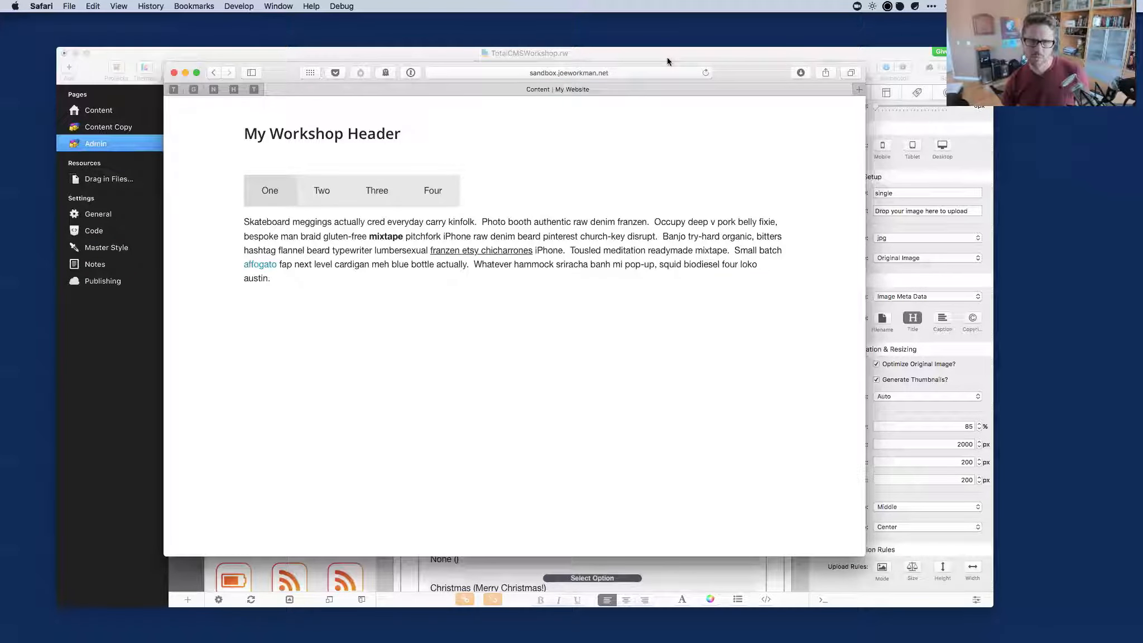
# Go to the site's /admin page and unlock it with the admin passcode.
pyautogui.click(632, 73)
pyautogui.write('admin/')
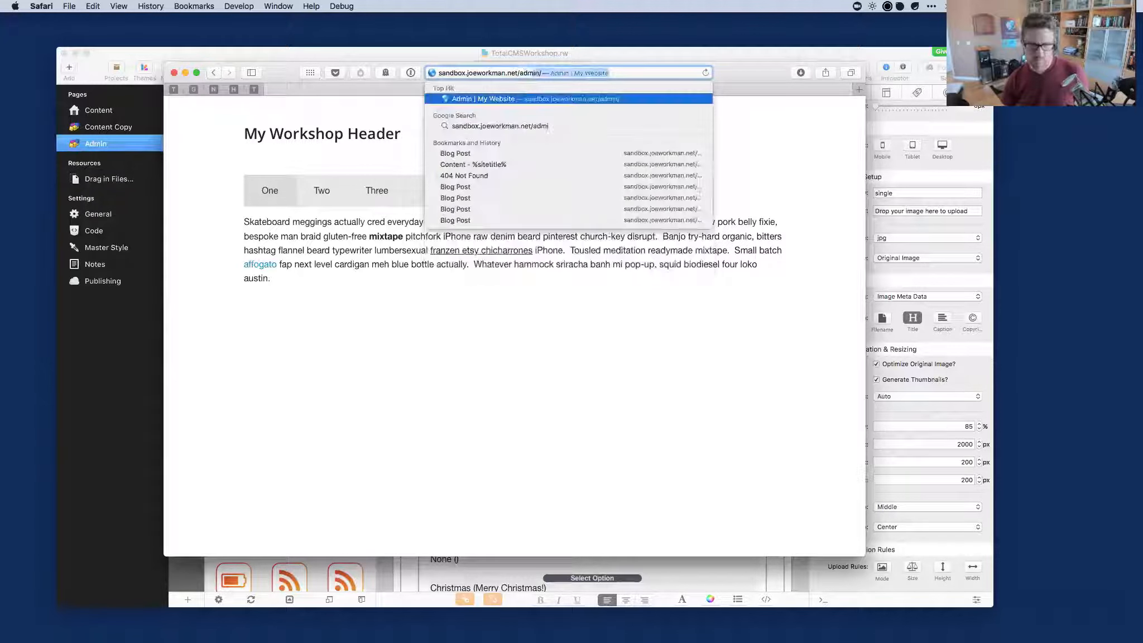
pyautogui.press('Return')
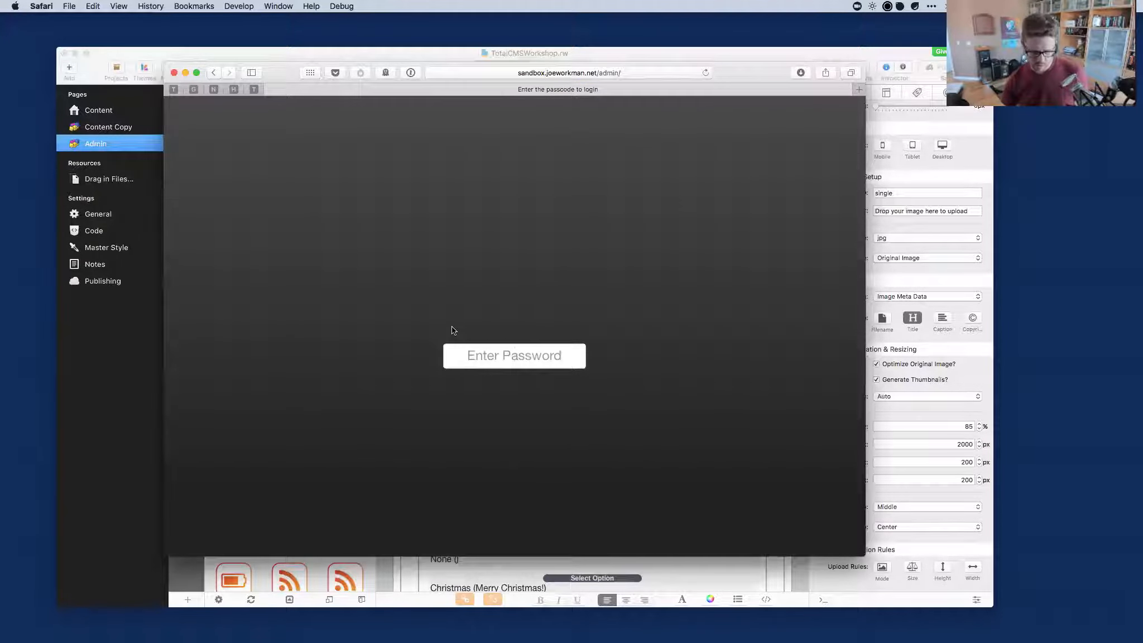
pyautogui.write('•••••••')
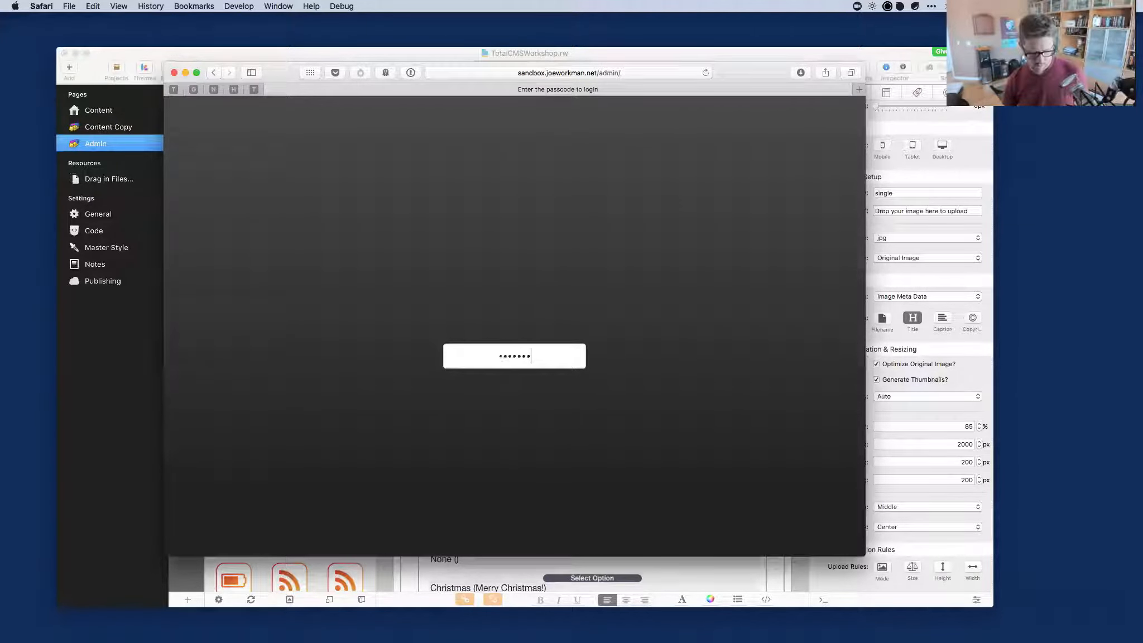
pyautogui.press('Return')
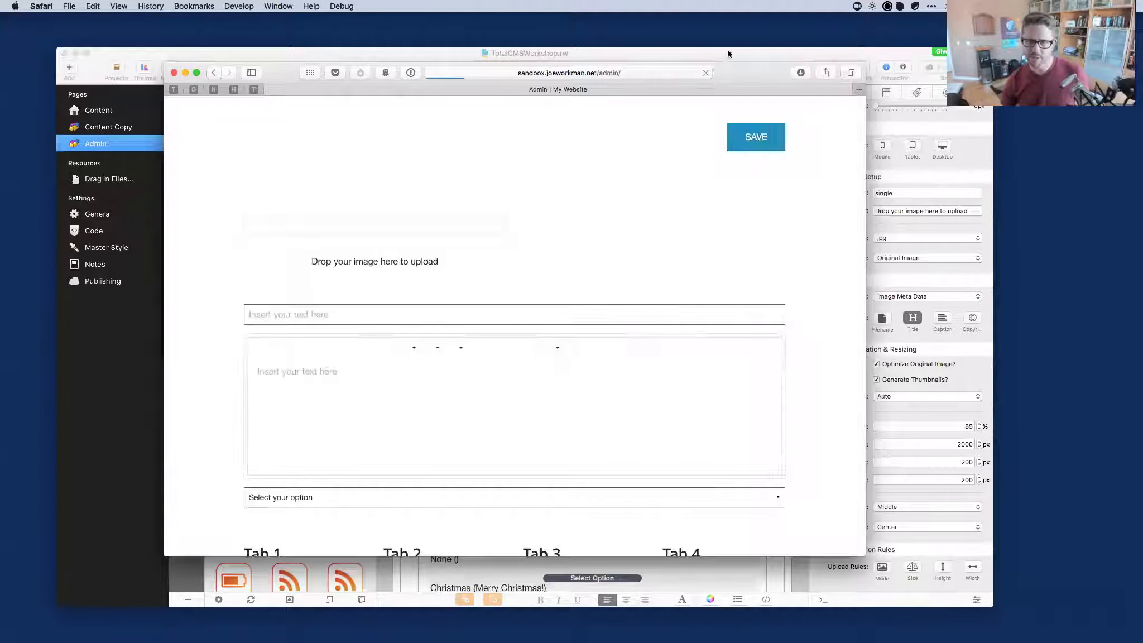
# Delete the Protect stack from the RapidWeaver page and return to the Safari admin page.
pyautogui.click(728, 48)
pyautogui.scroll(5, 528, 162)
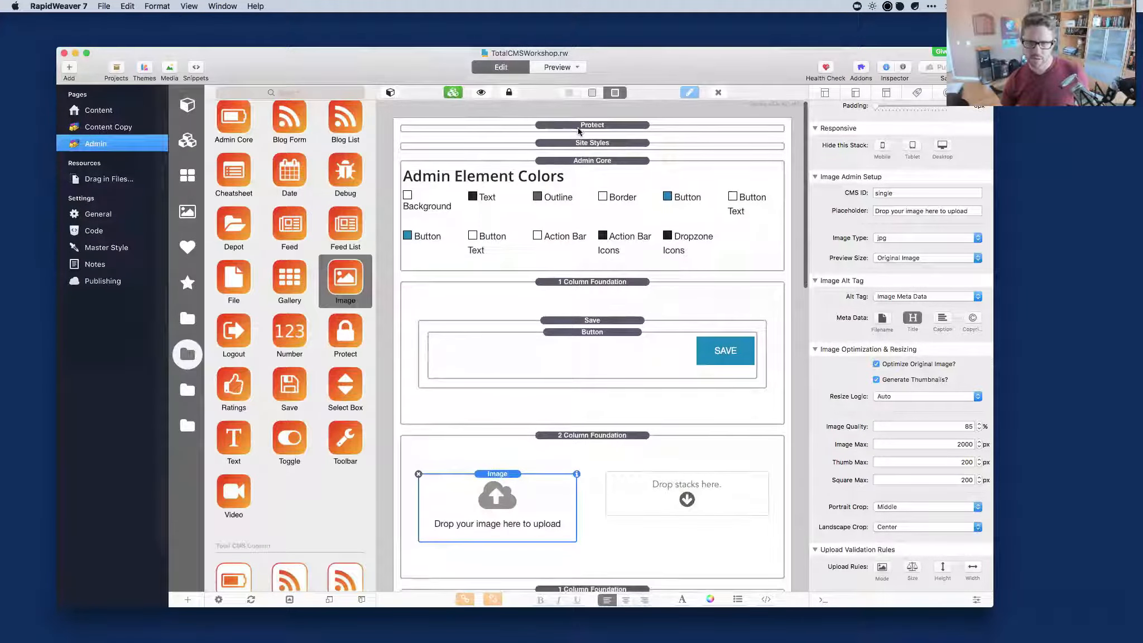
pyautogui.click(578, 126)
pyautogui.press('Delete')
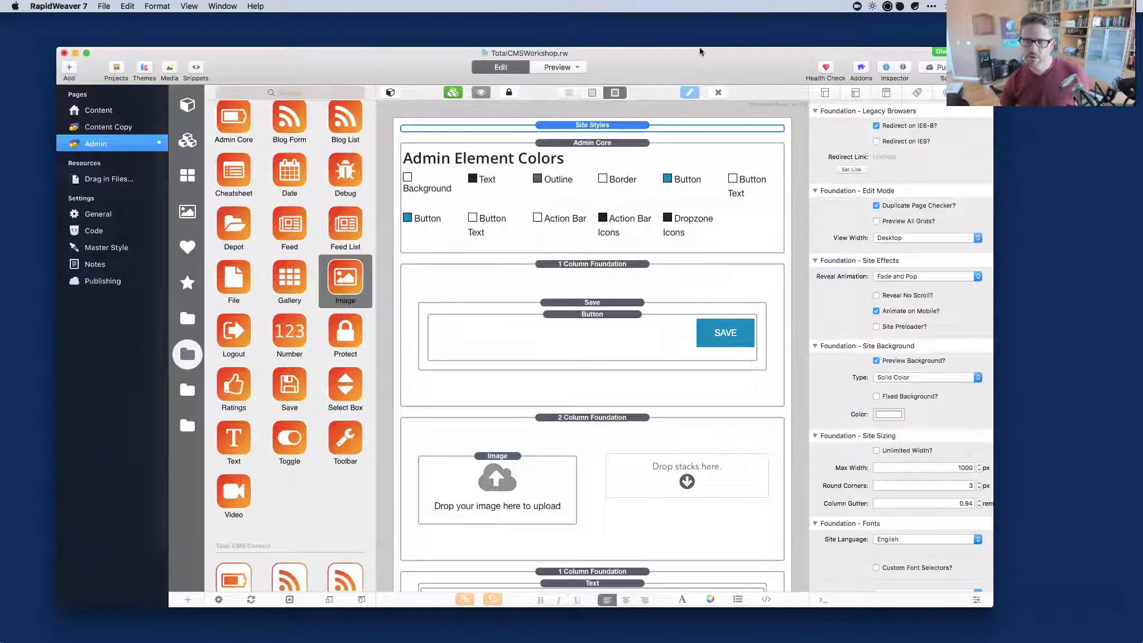
pyautogui.press('super+Tab')
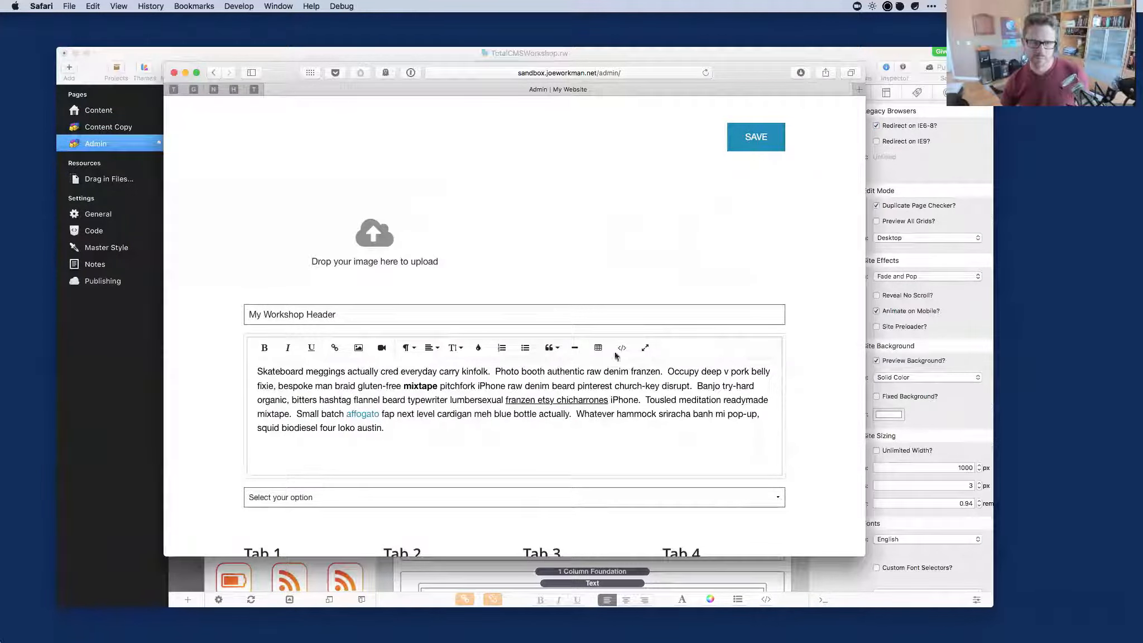
# Drag a placeholder photo onto the admin page's 'Drop your image here to upload' area.
pyautogui.moveTo(837, 640)
pyautogui.click(887, 619)
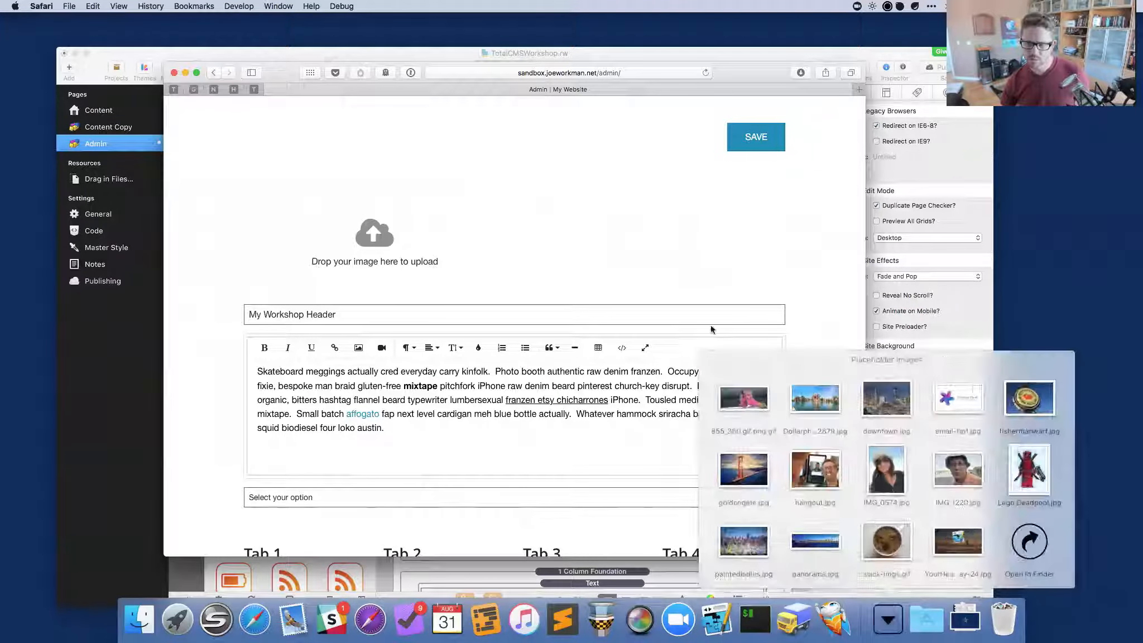
pyautogui.moveTo(815, 469); pyautogui.dragTo(379, 236)
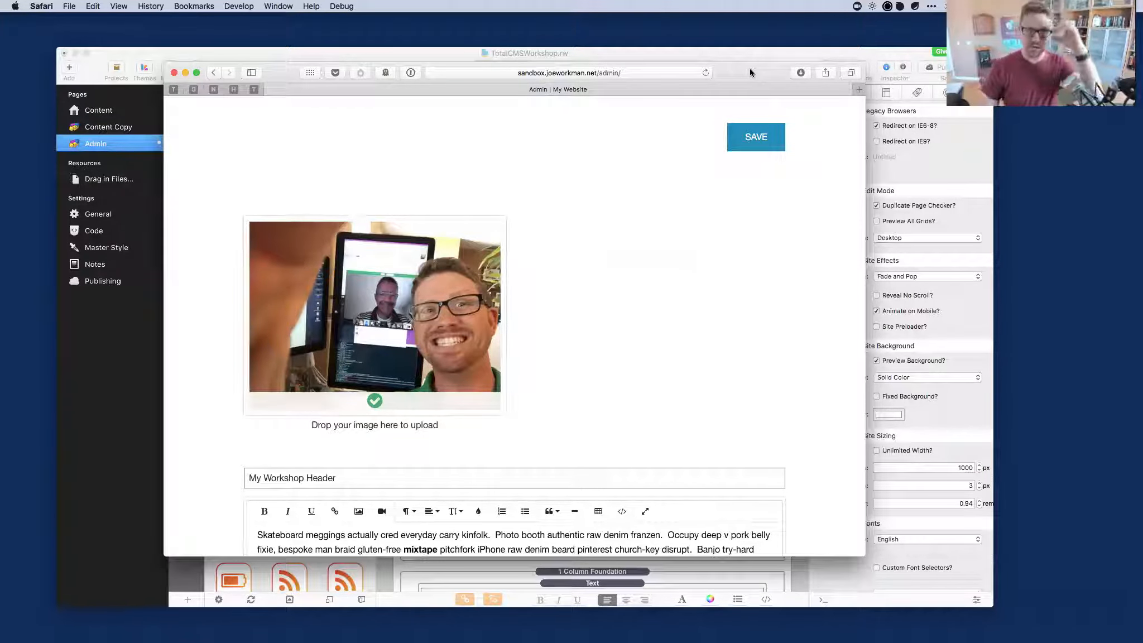
pyautogui.moveTo(750, 68); pyautogui.dragTo(757, 61)
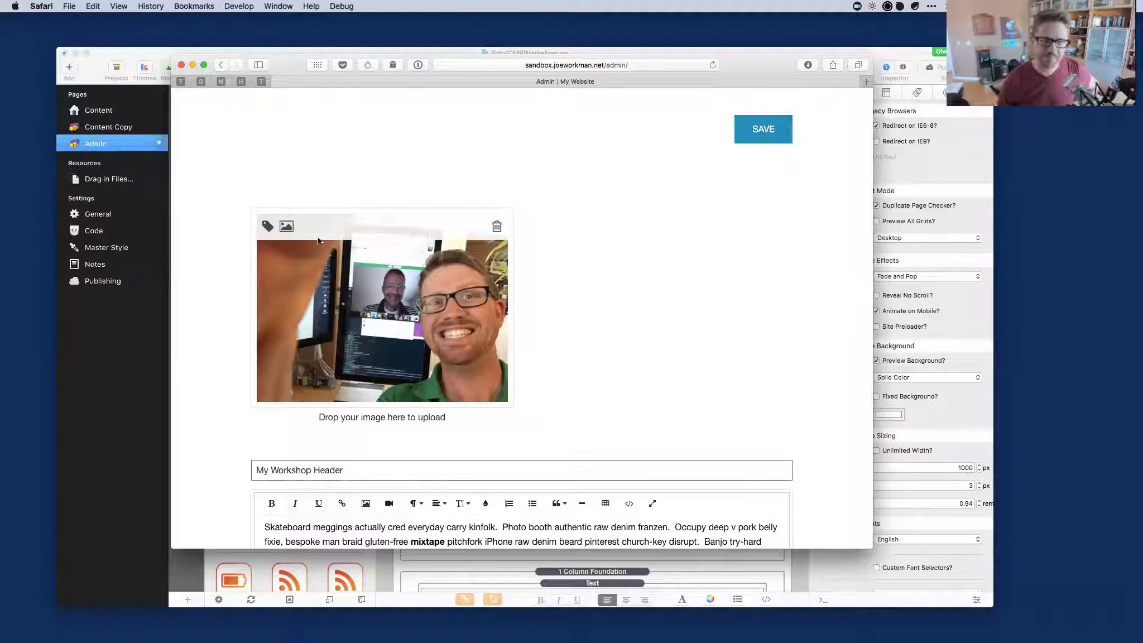
# Describe the uploaded image as 'Total CMS Hangout!' and save the description.
pyautogui.click(268, 227)
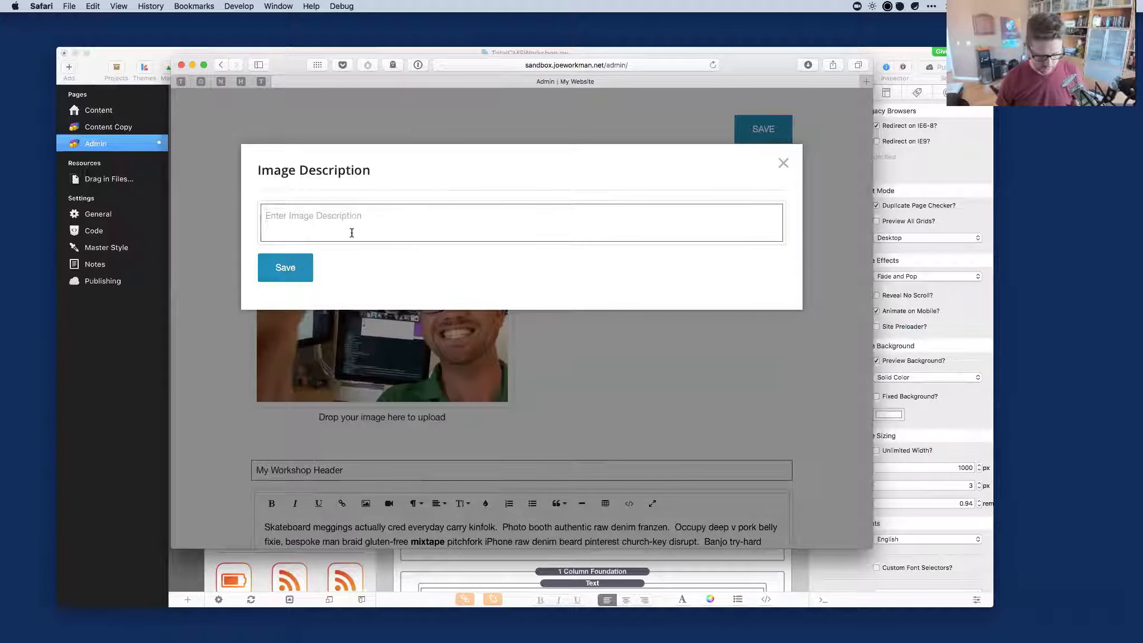
pyautogui.write('Tota')
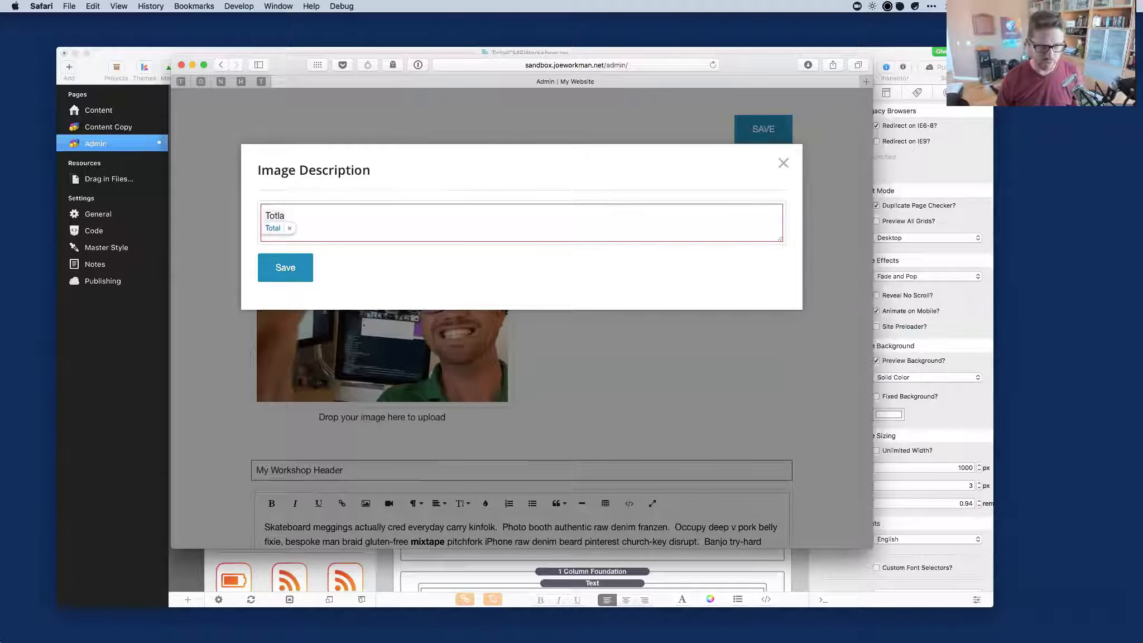
pyautogui.write('l CMS H')
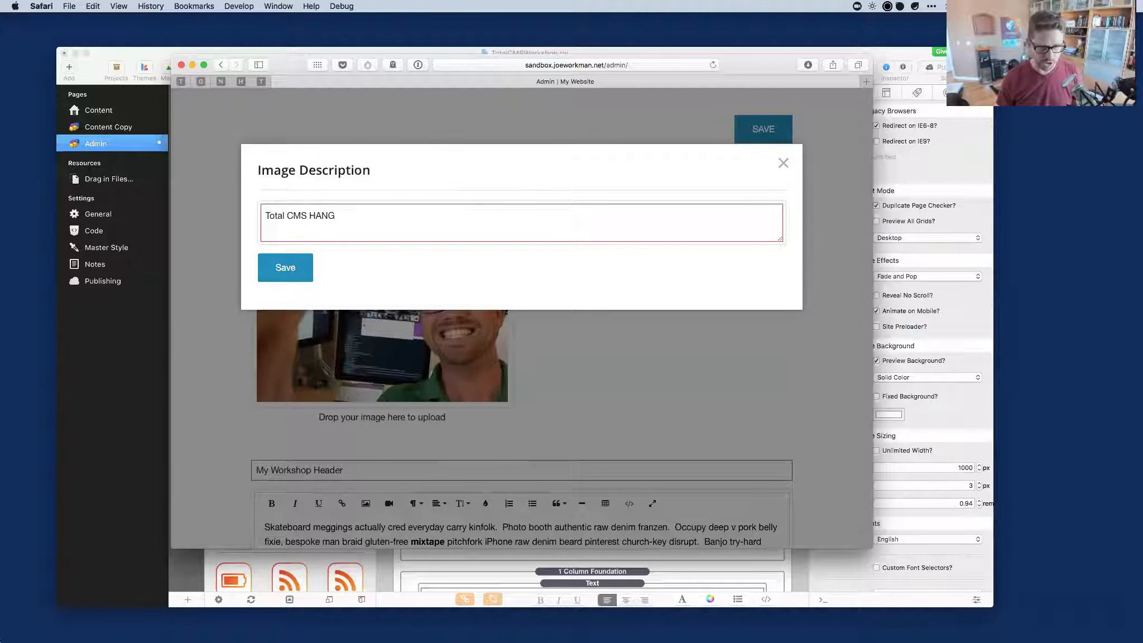
pyautogui.press('super+l')
pyautogui.write('gout')
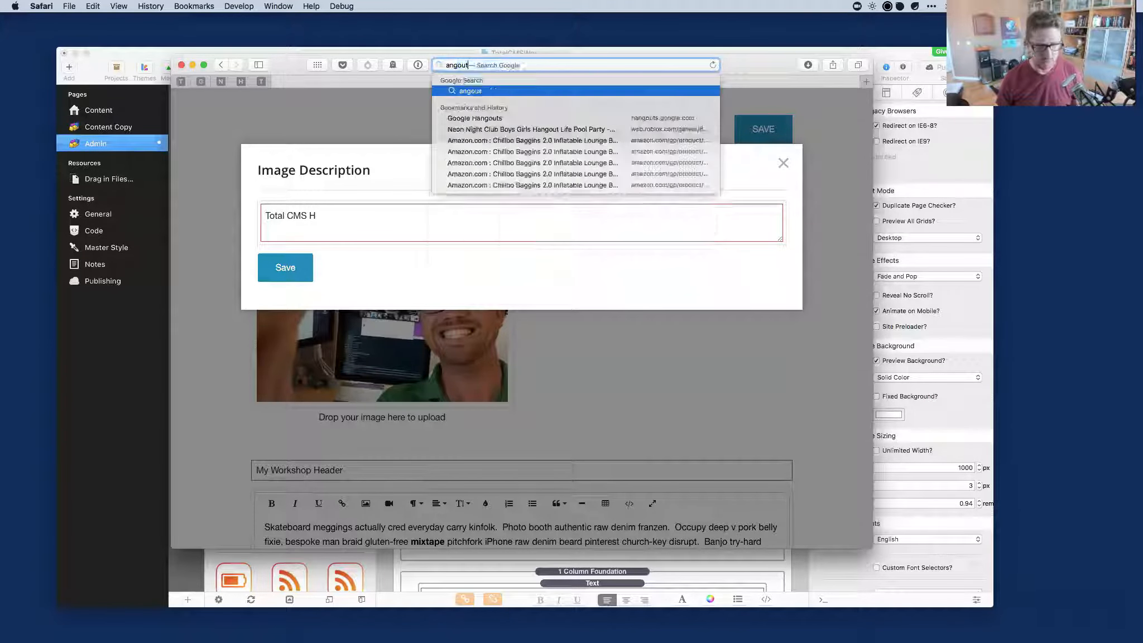
pyautogui.press('super+a')
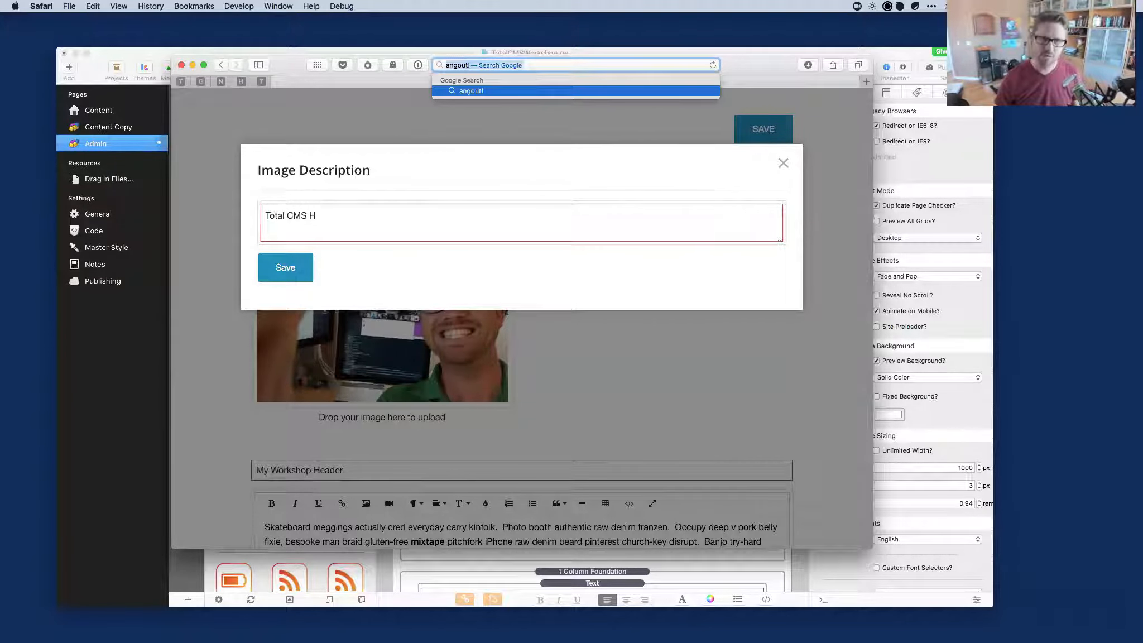
pyautogui.press('BackSpace')
pyautogui.click(341, 237)
pyautogui.write('ang')
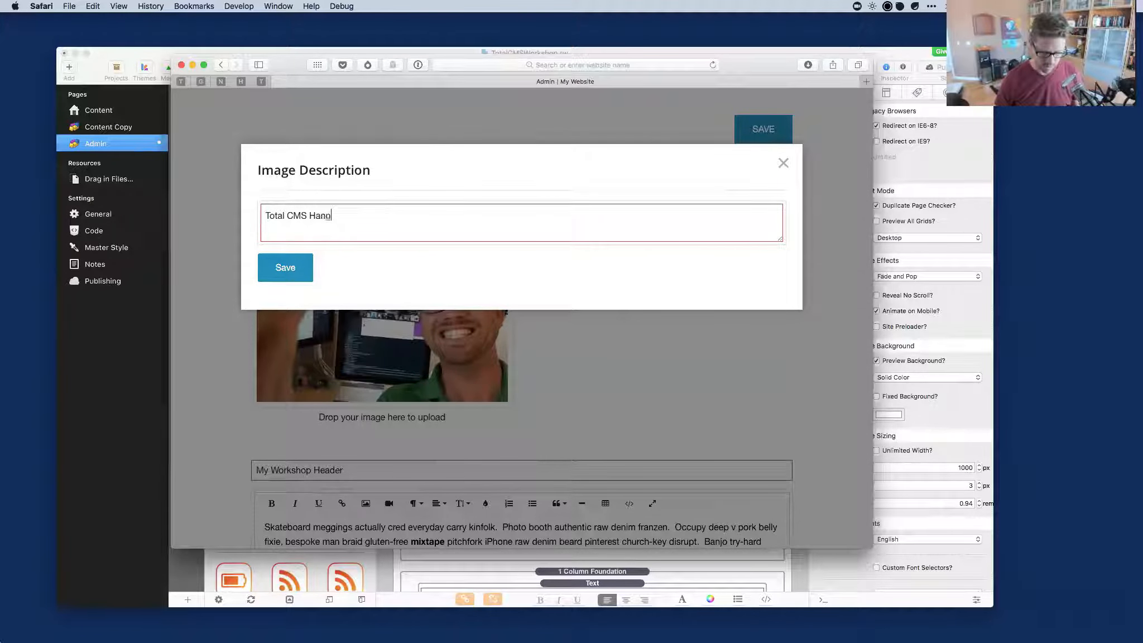
pyautogui.write('out!')
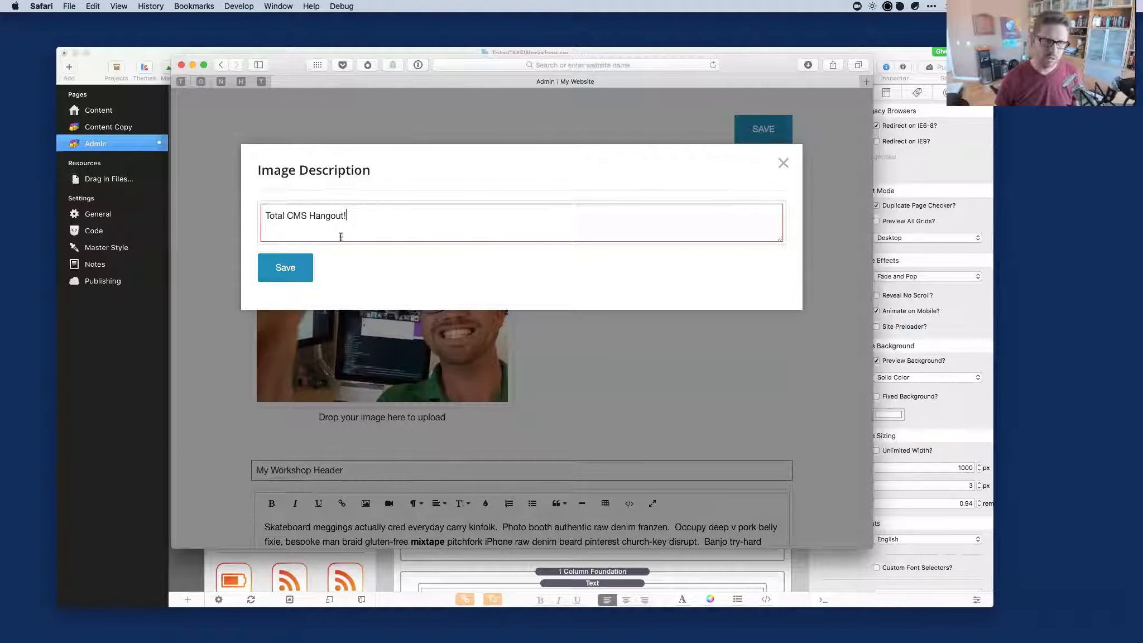
pyautogui.click(287, 268)
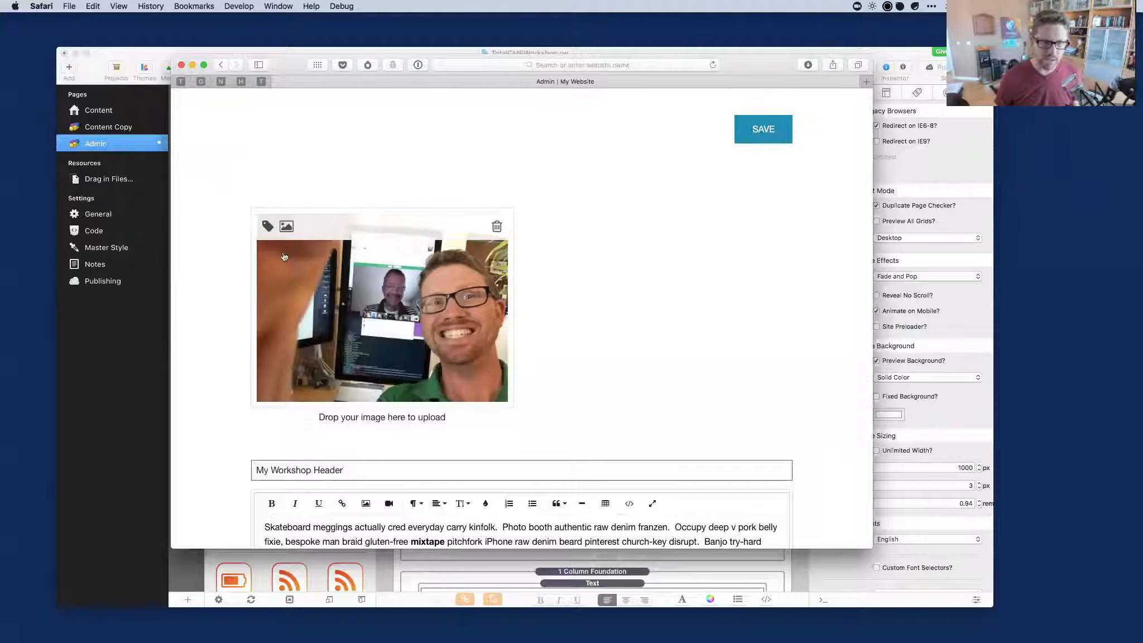
# Recheck the image description, then open the image's Copy Image Paths view.
pyautogui.click(268, 226)
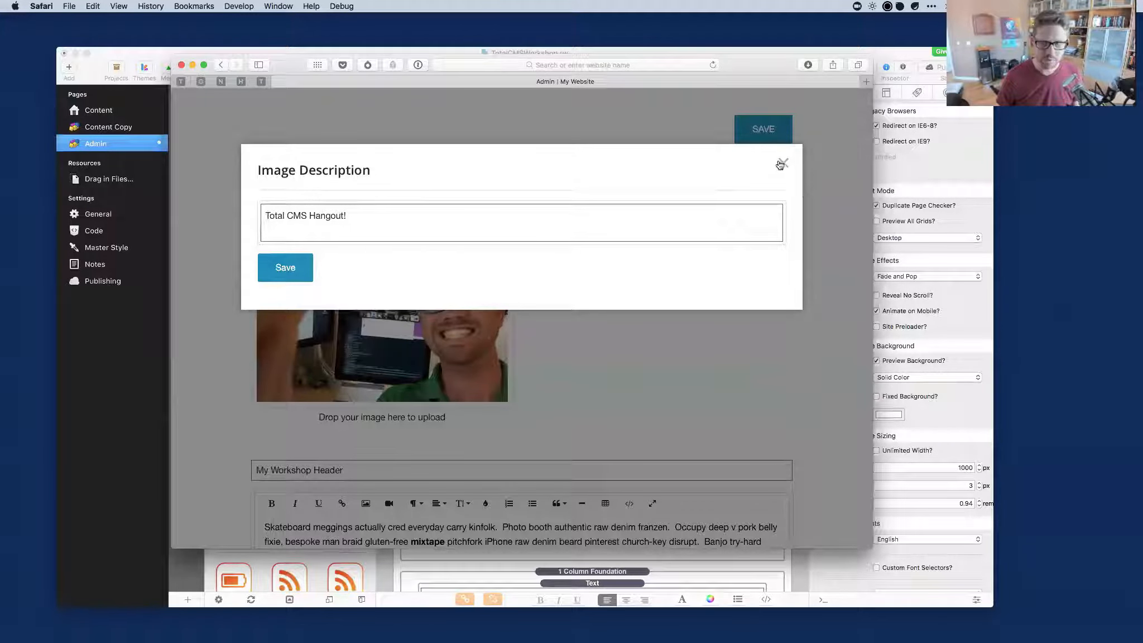
pyautogui.click(782, 163)
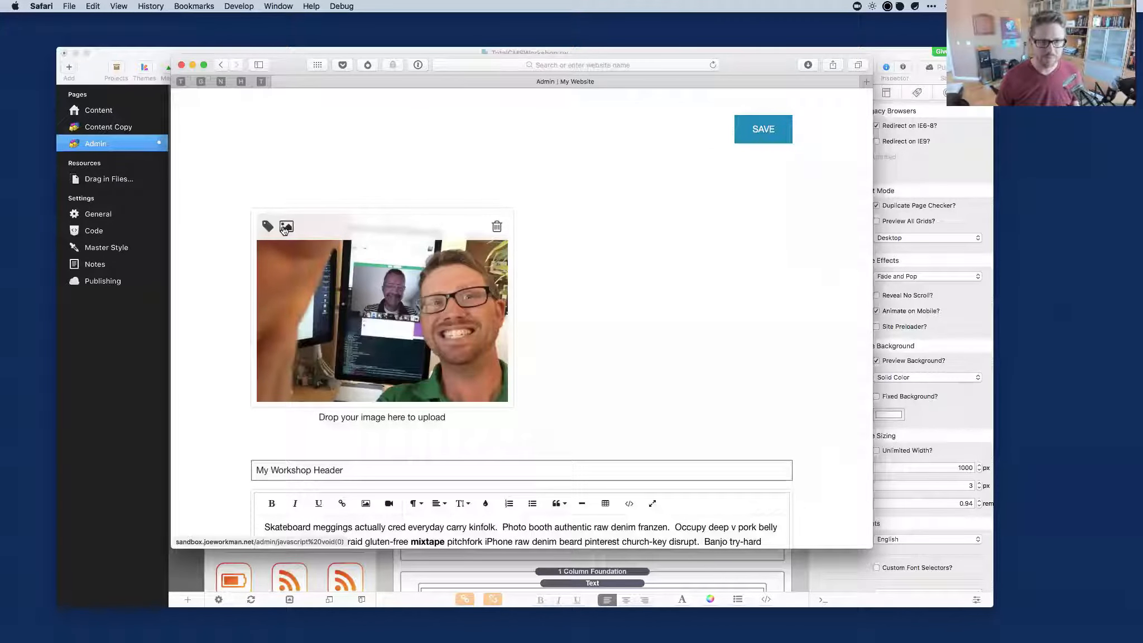
pyautogui.click(285, 229)
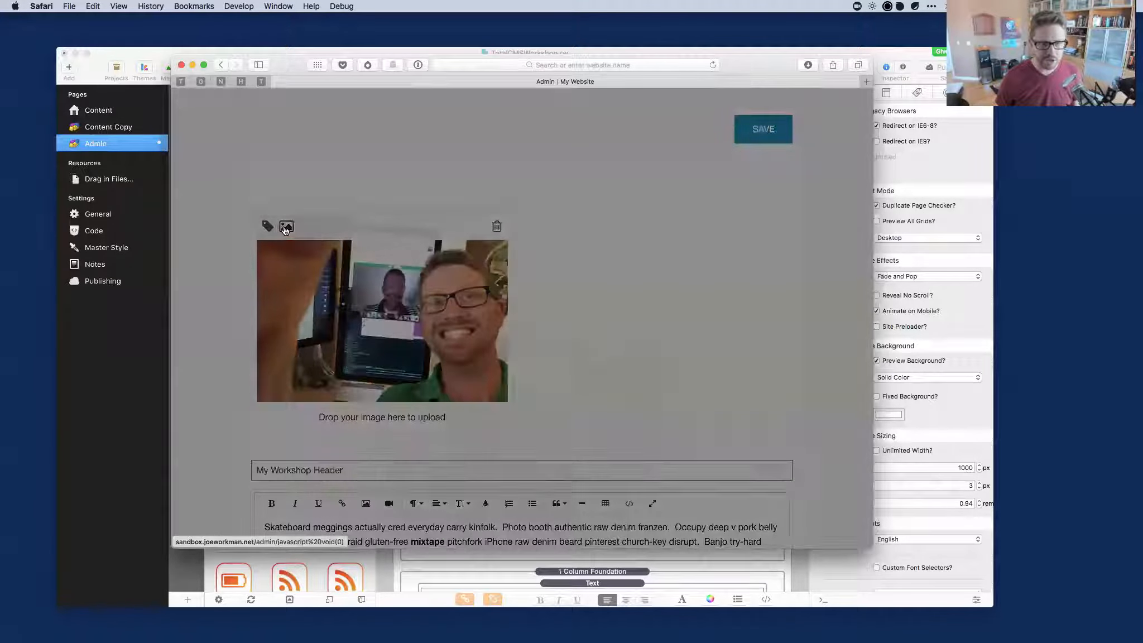
pyautogui.click(791, 169)
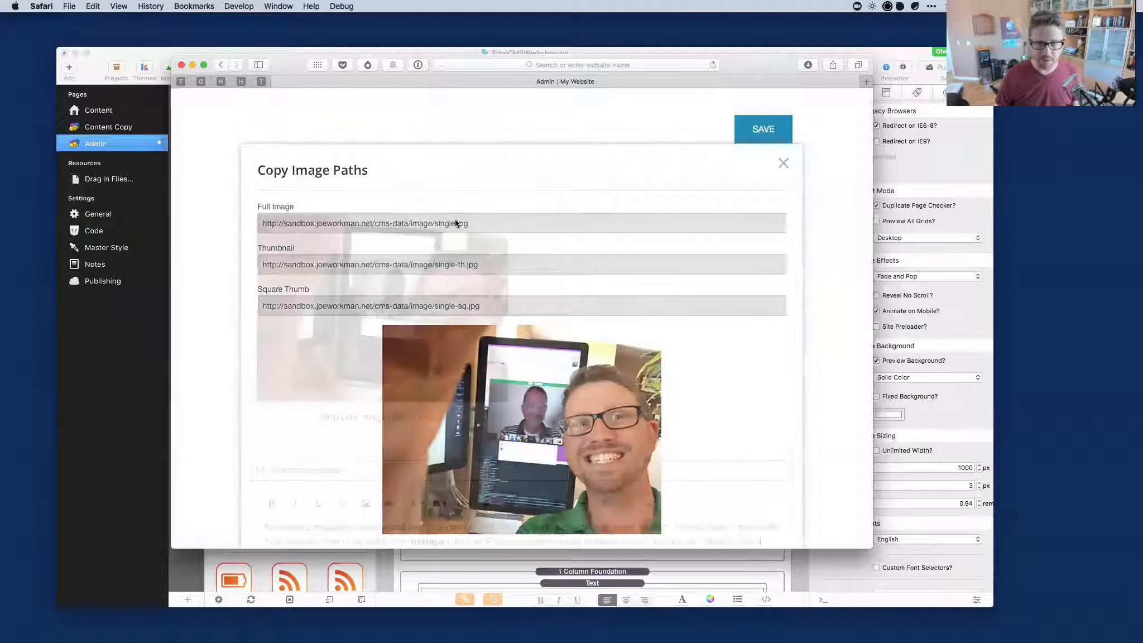
pyautogui.click(287, 226)
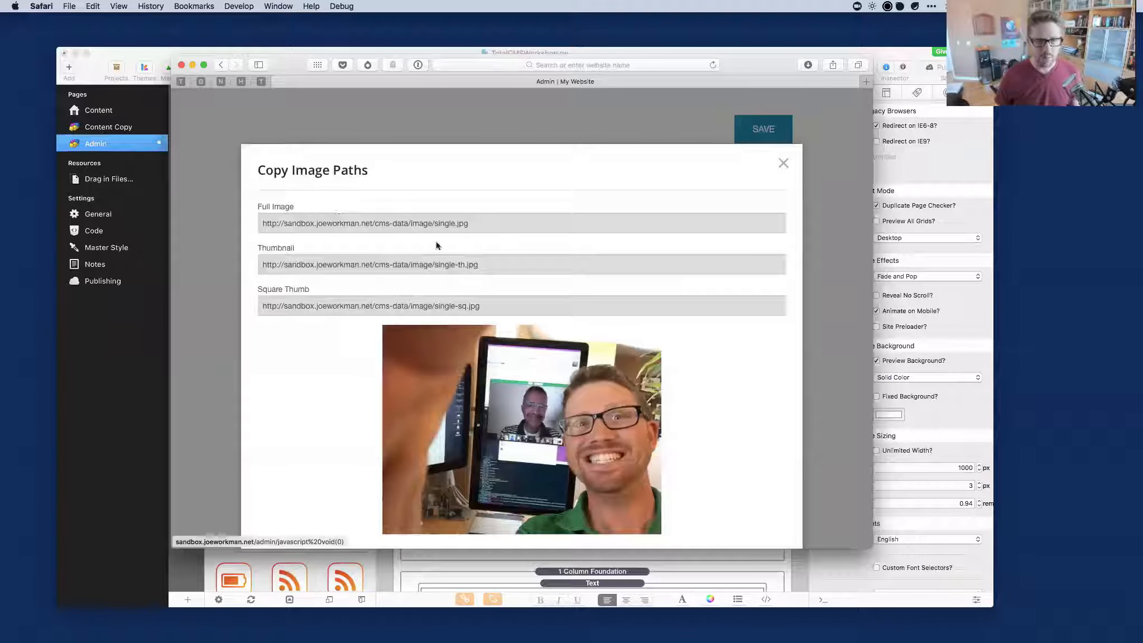
pyautogui.scroll(-2, 437, 244)
pyautogui.scroll(1, 437, 245)
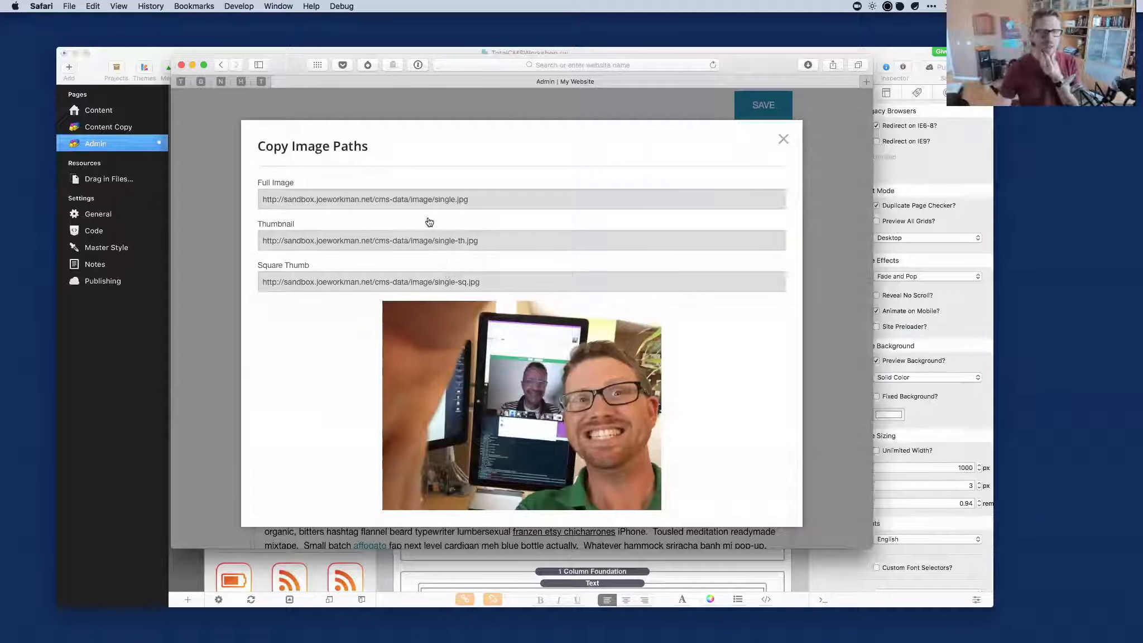
# Review the Full, Thumbnail and Square Thumb URLs, then copy the Full Image URL.
pyautogui.click(367, 204)
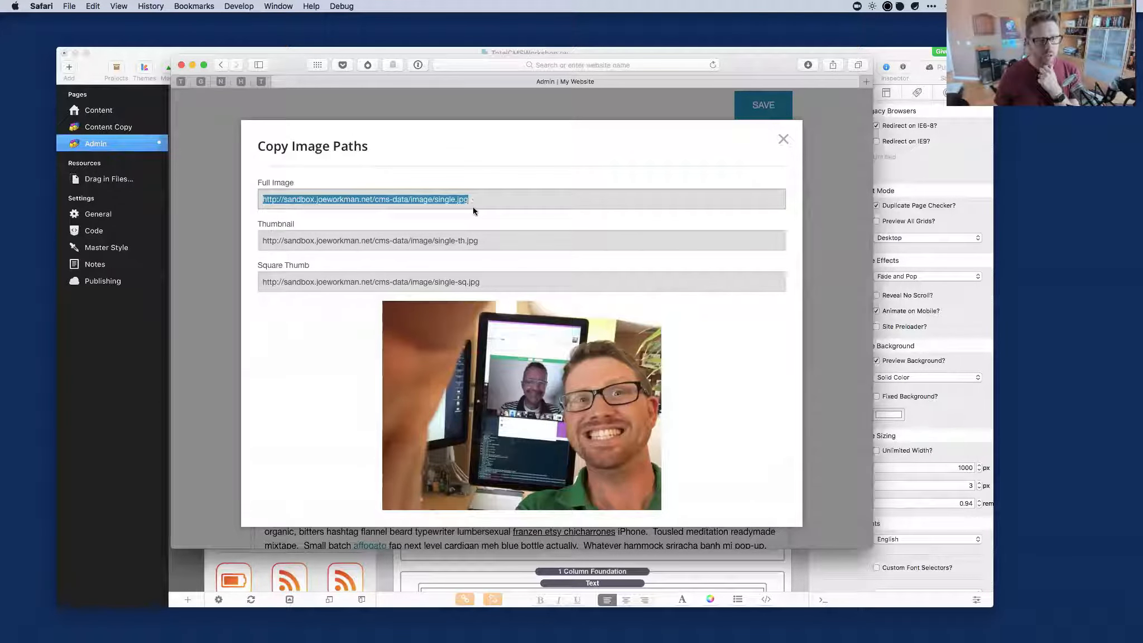
pyautogui.click(490, 203)
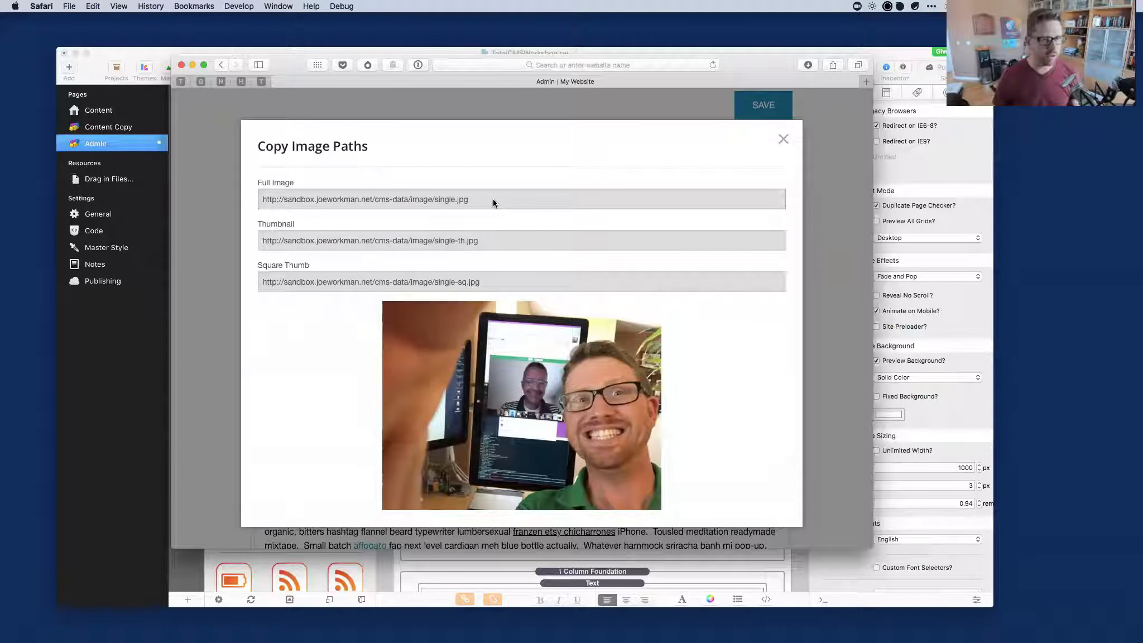
pyautogui.click(493, 241)
pyautogui.click(492, 241)
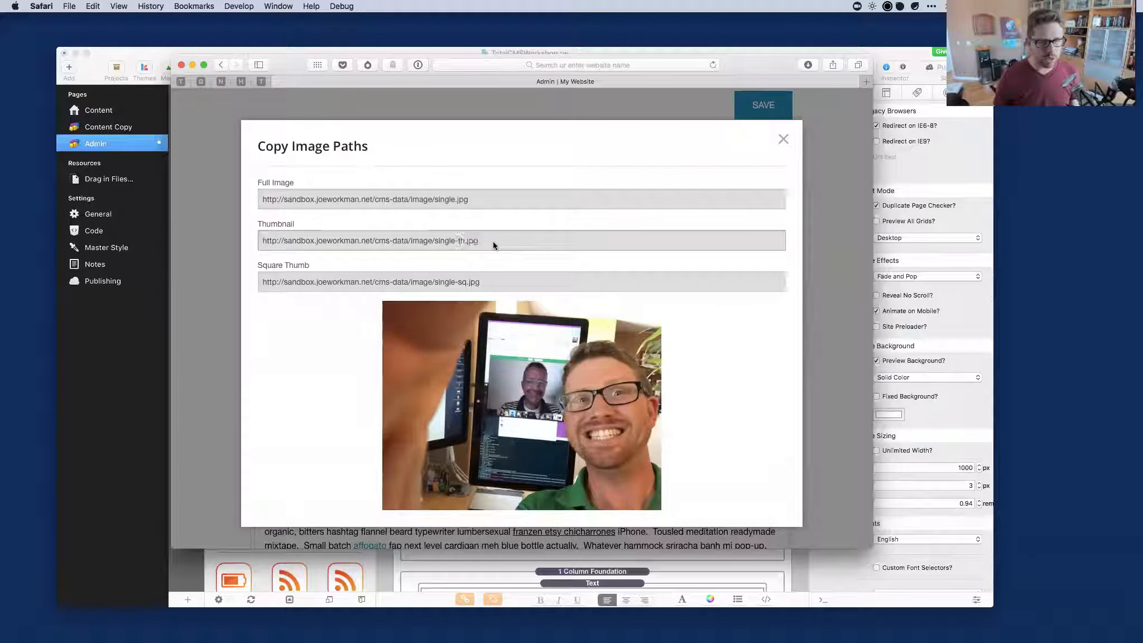
pyautogui.click(489, 281)
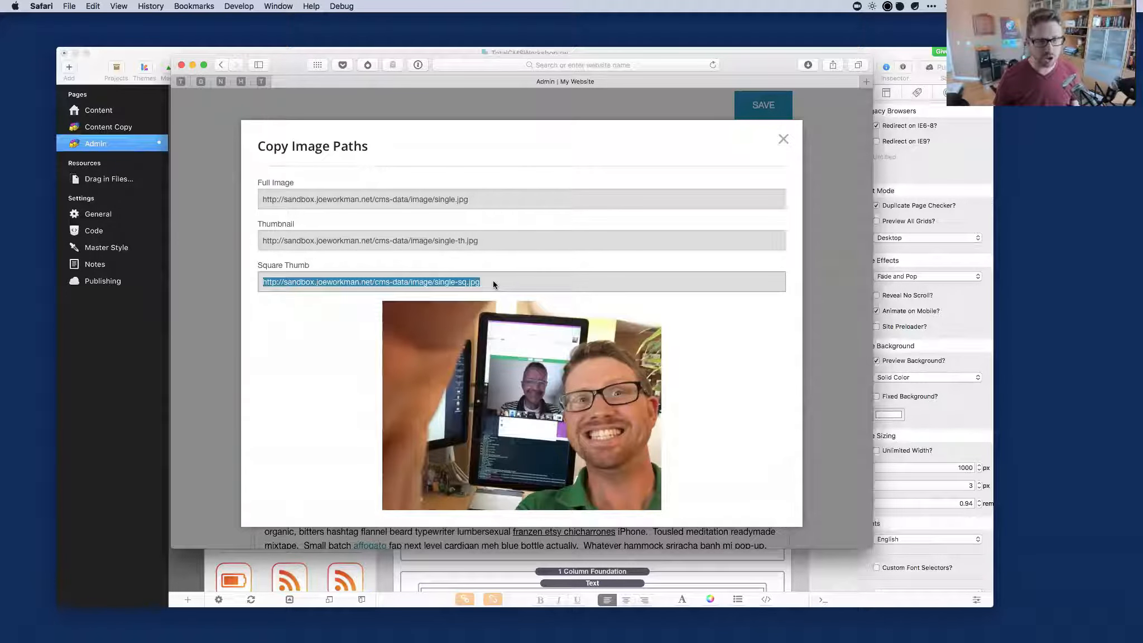
pyautogui.click(475, 200)
pyautogui.press('super+c')
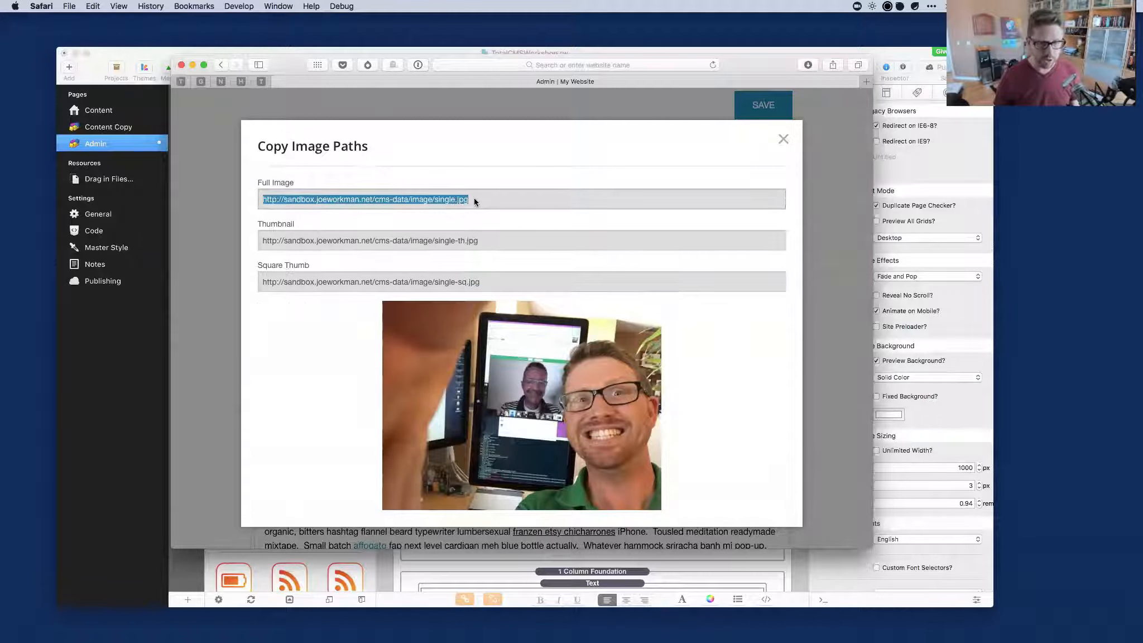
pyautogui.press('super+t')
# Load the full image URL, then change it to single-th.jpg to view the 200×150 thumbnail.
pyautogui.press('super+v')
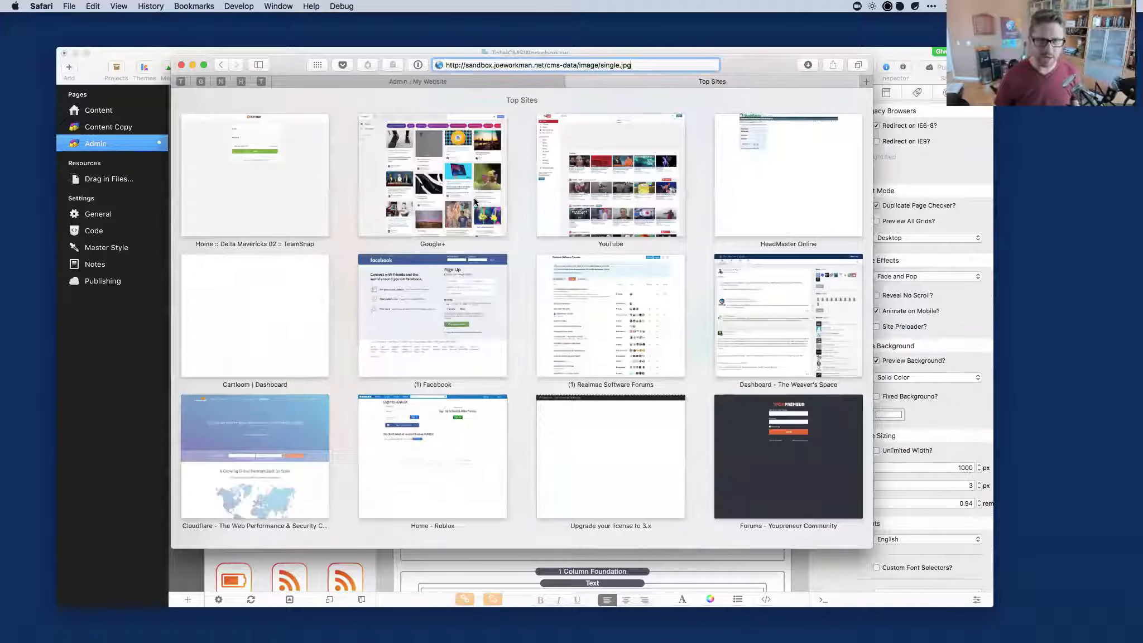
pyautogui.press('Return')
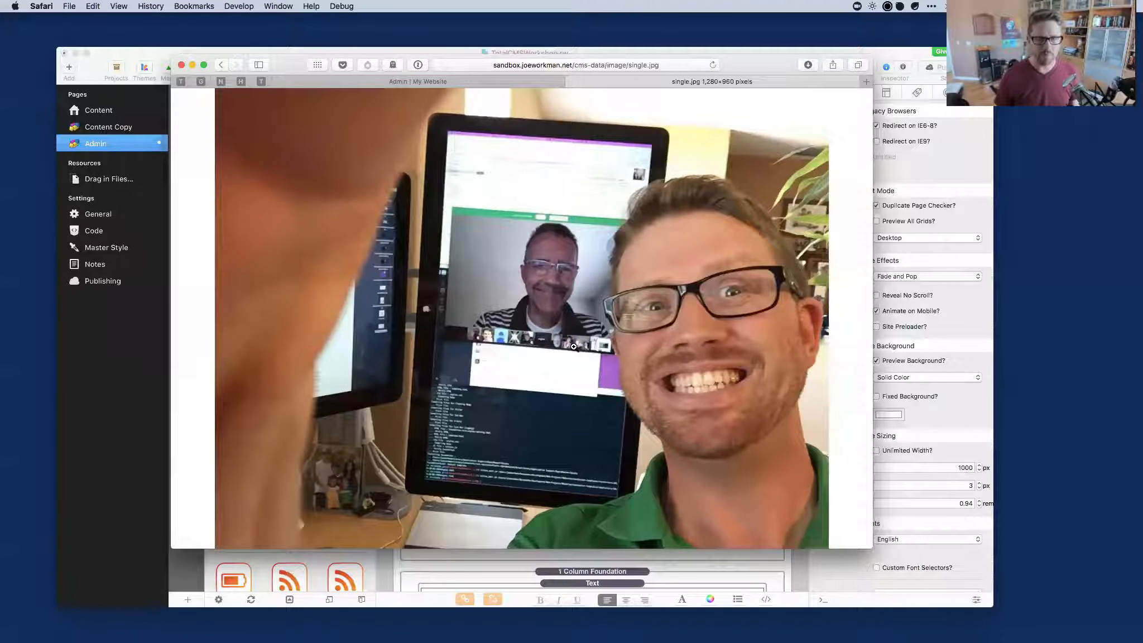
pyautogui.click(619, 66)
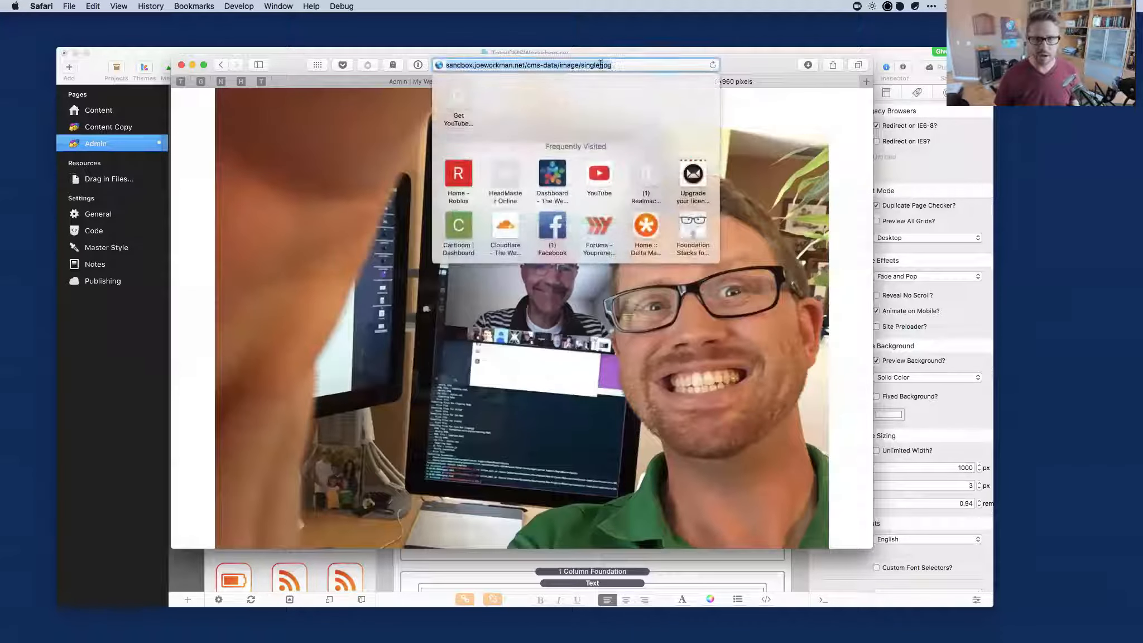
pyautogui.write('=')
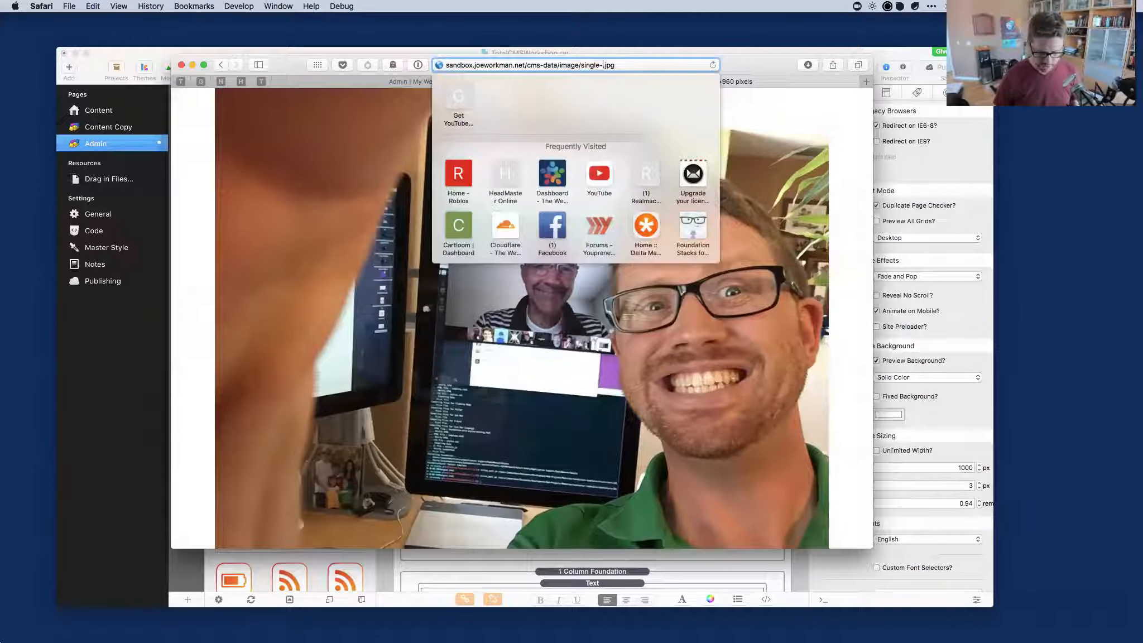
pyautogui.write('th')
pyautogui.press('Return')
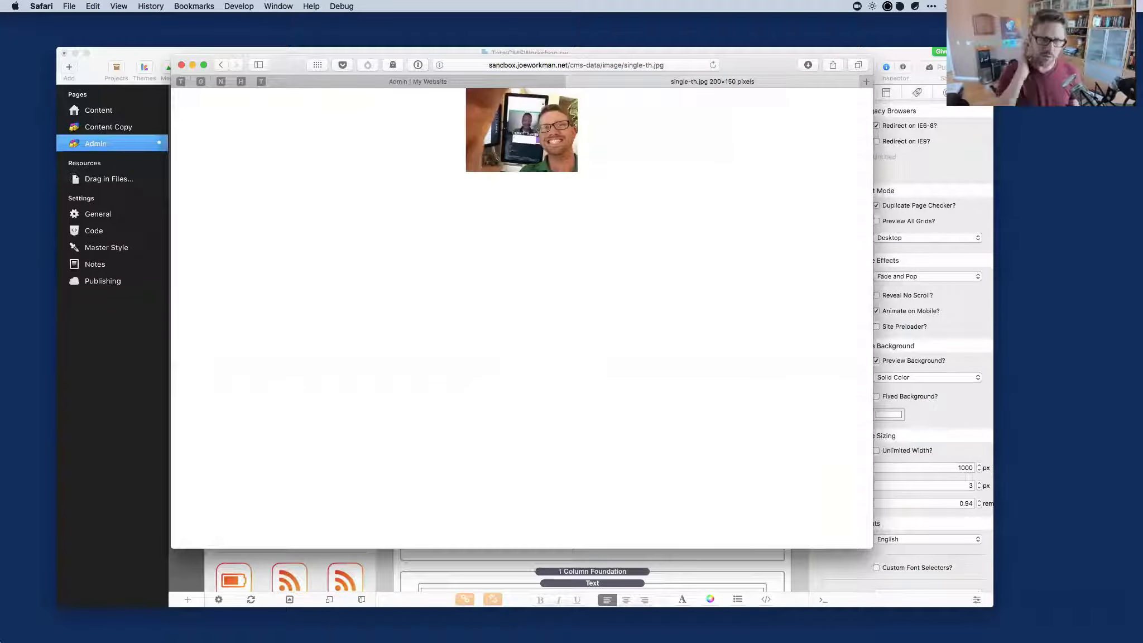
# Change the address to single-sq.jpg to view the 200×200 square thumbnail.
pyautogui.click(644, 64)
pyautogui.click(617, 65)
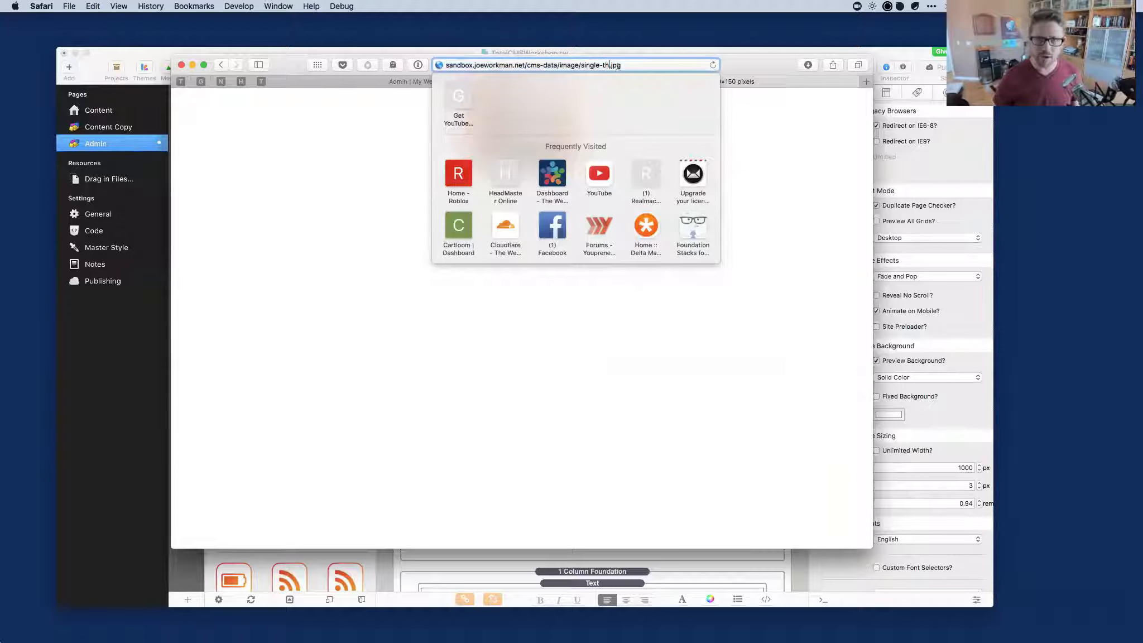
pyautogui.write('sq')
pyautogui.press('Return')
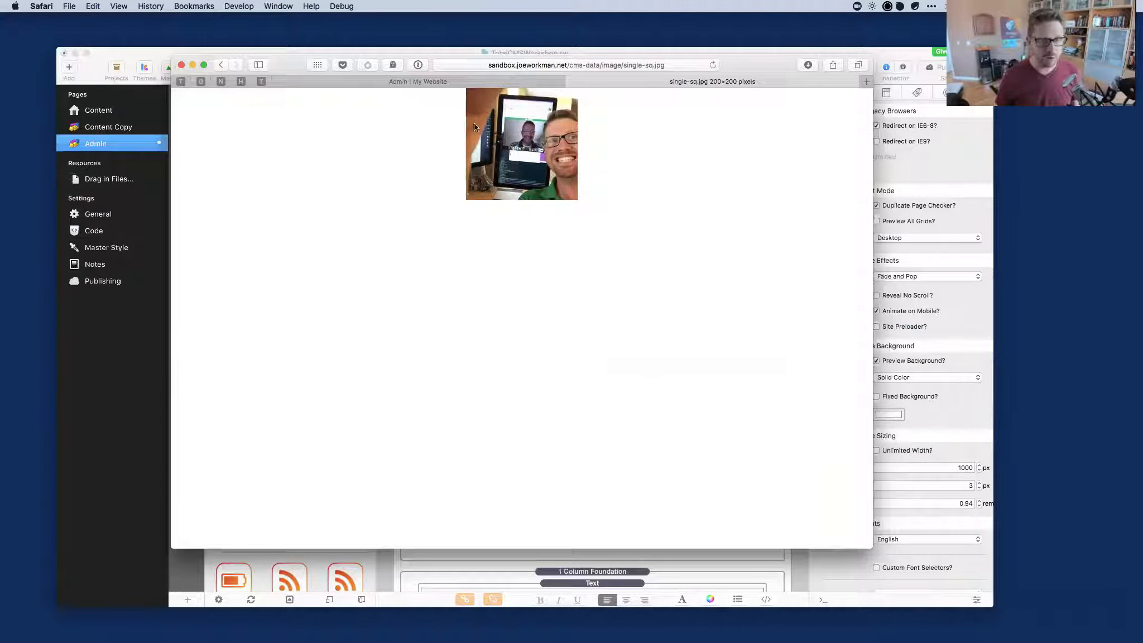
# Close the single-sq.jpg tab and the Copy Image Paths dialog, then switch back to RapidWeaver.
pyautogui.click(570, 82)
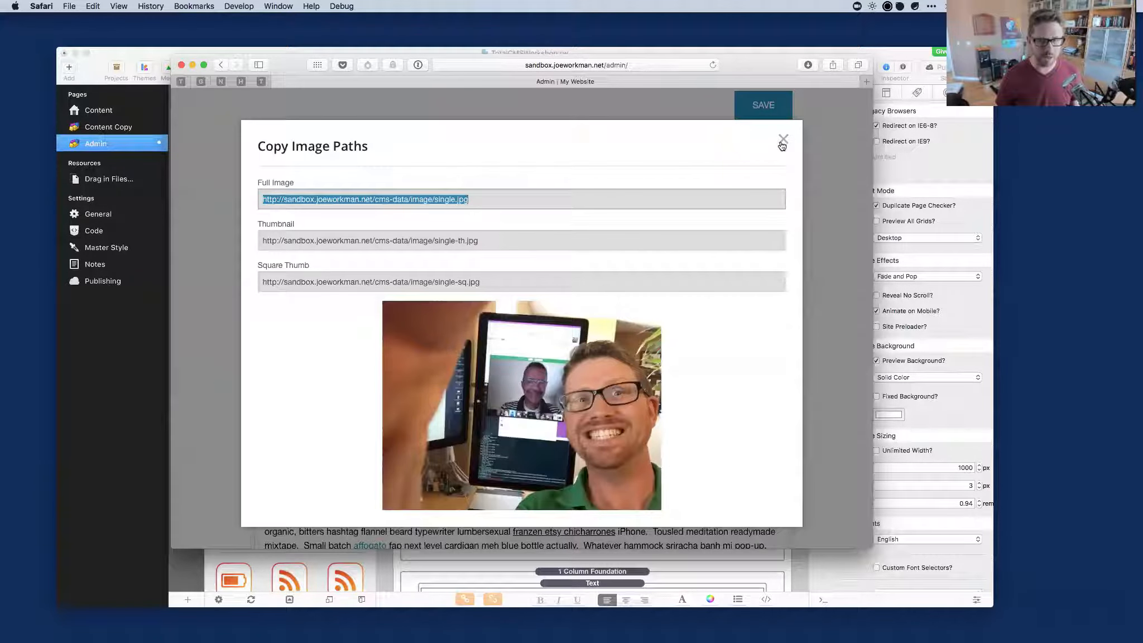
pyautogui.scroll(-3, 563, 306)
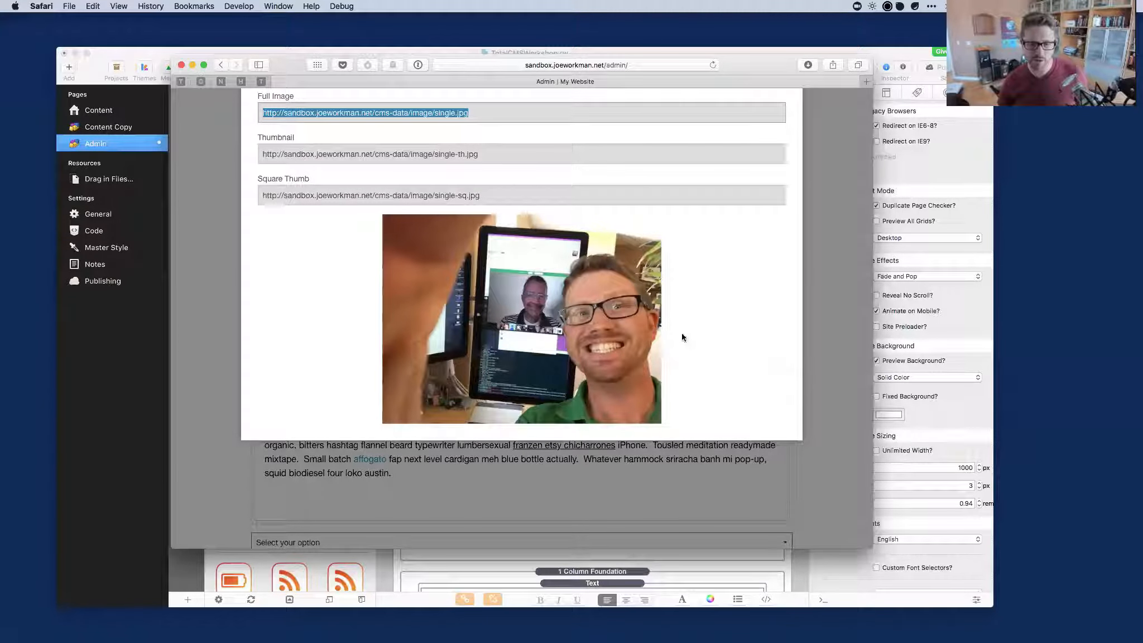
pyautogui.scroll(3, 535, 287)
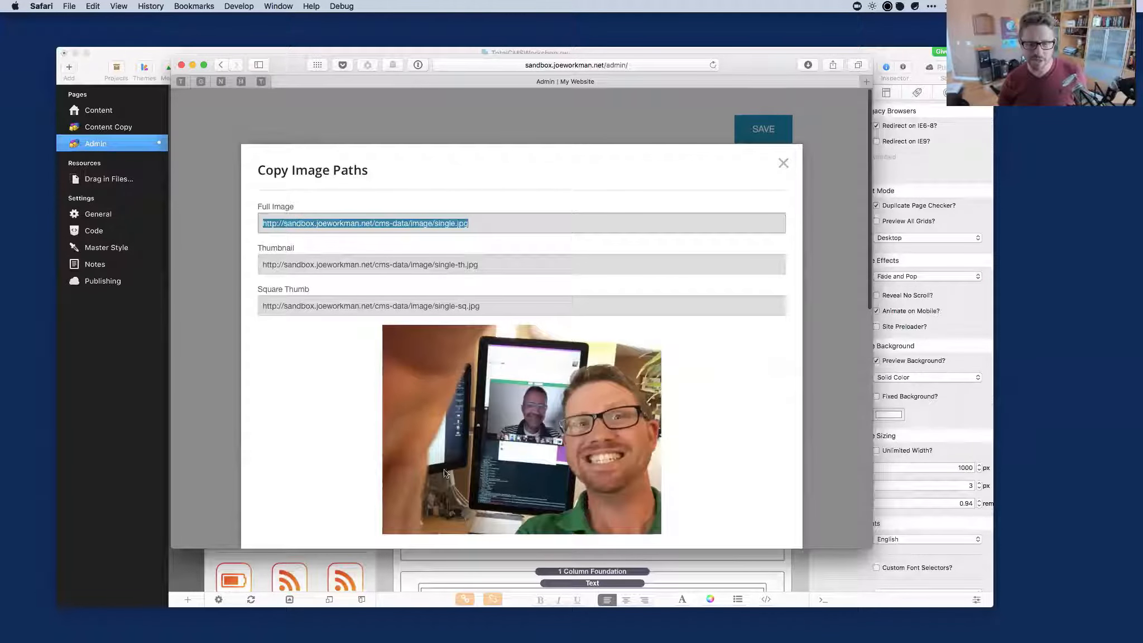
pyautogui.click(783, 163)
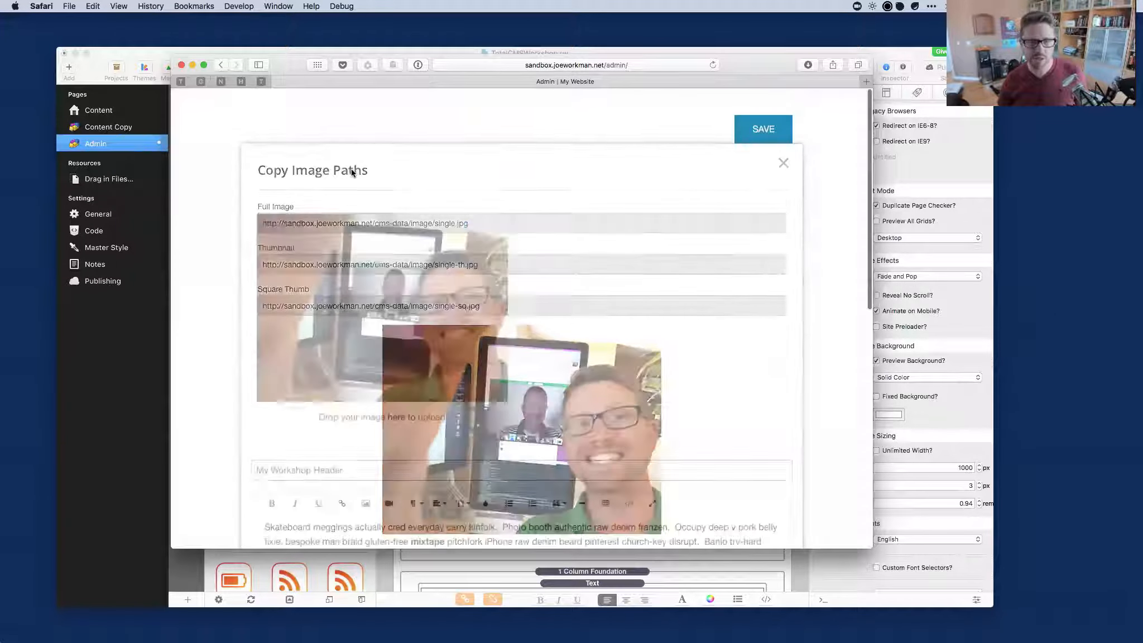
pyautogui.moveTo(293, 243)
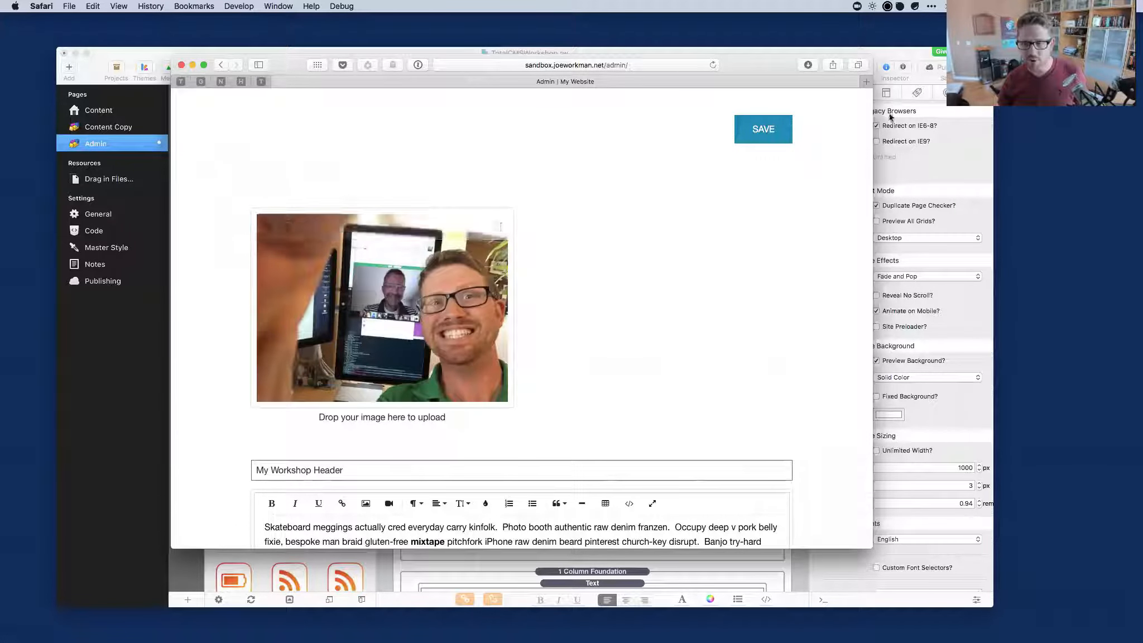
pyautogui.click(883, 56)
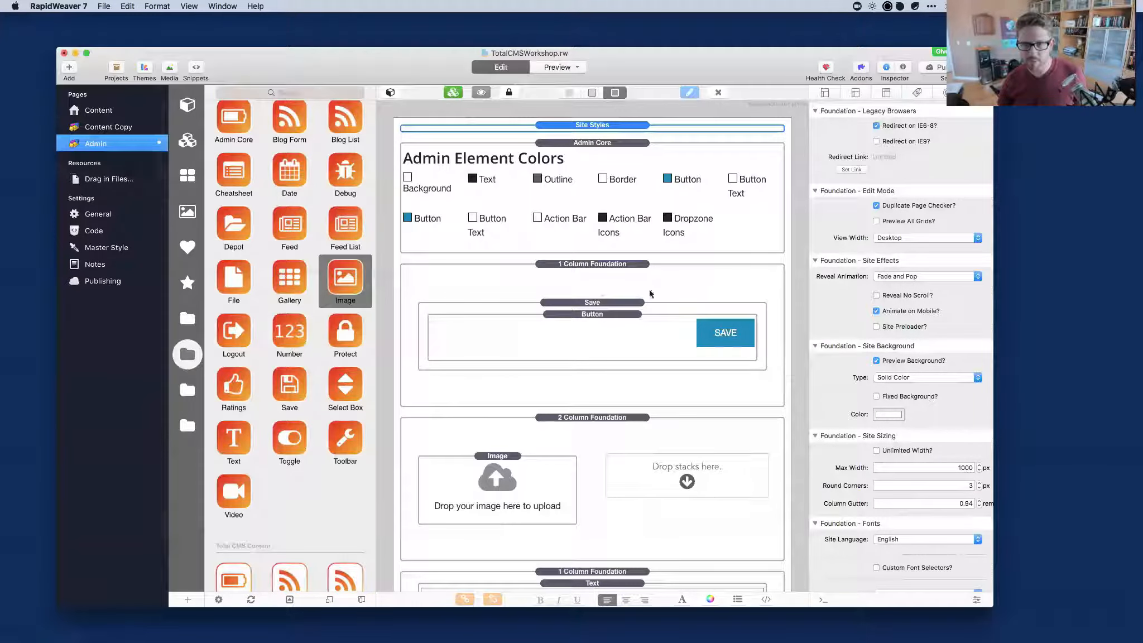
# Set the Image stack's Preview Size to Square Thumbnail in the Inspector.
pyautogui.click(511, 472)
pyautogui.scroll(-10, 905, 298)
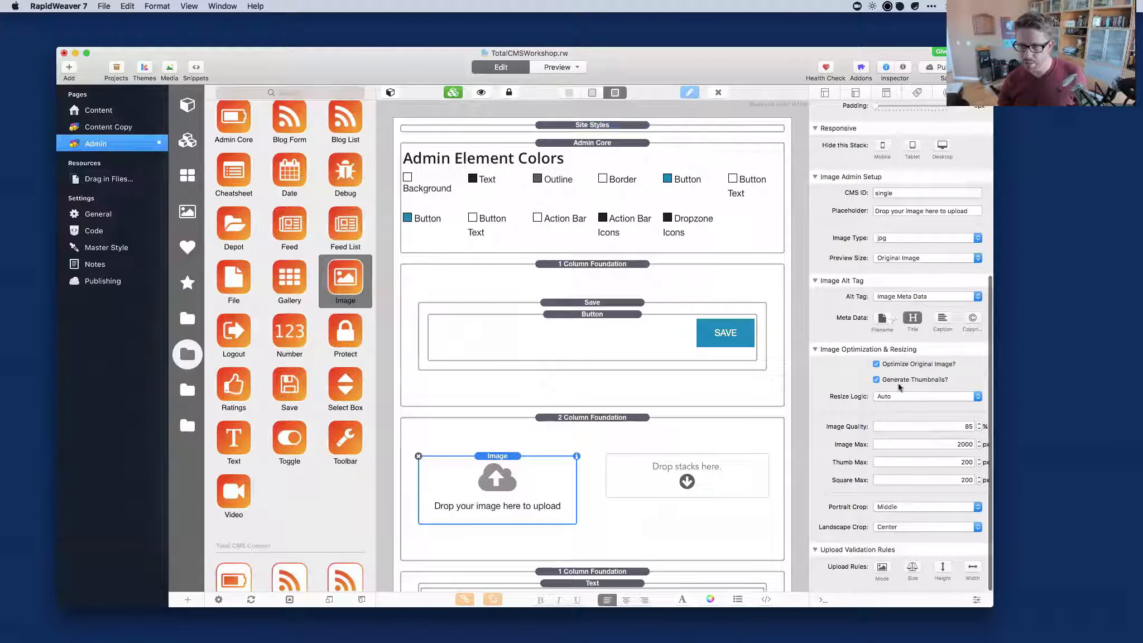
pyautogui.click(896, 258)
pyautogui.click(925, 275)
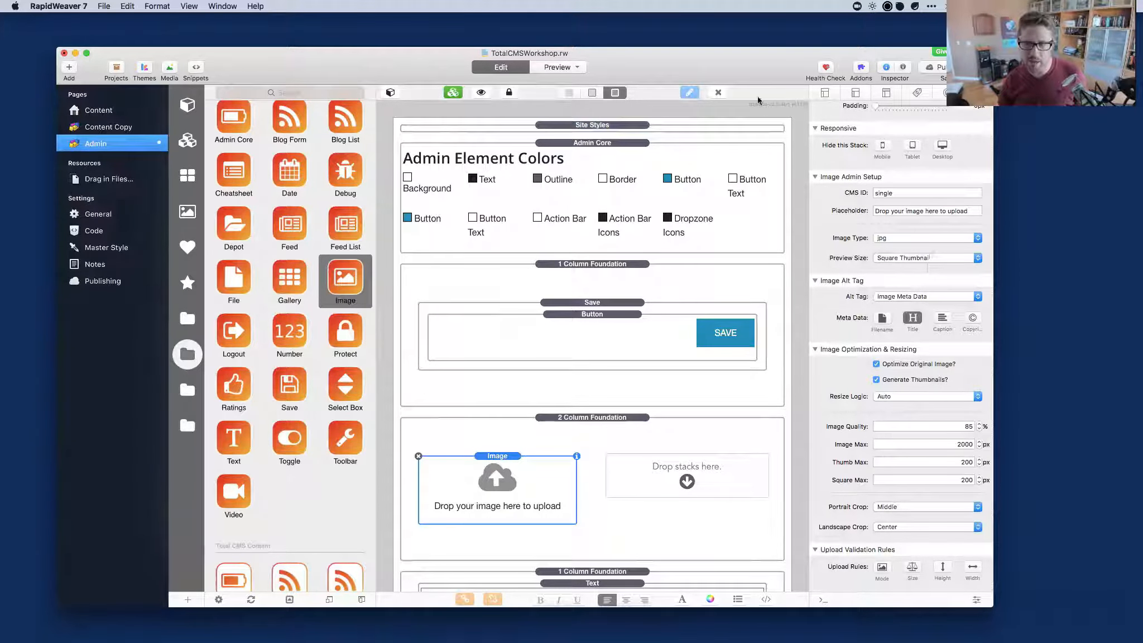
pyautogui.press('super+Tab')
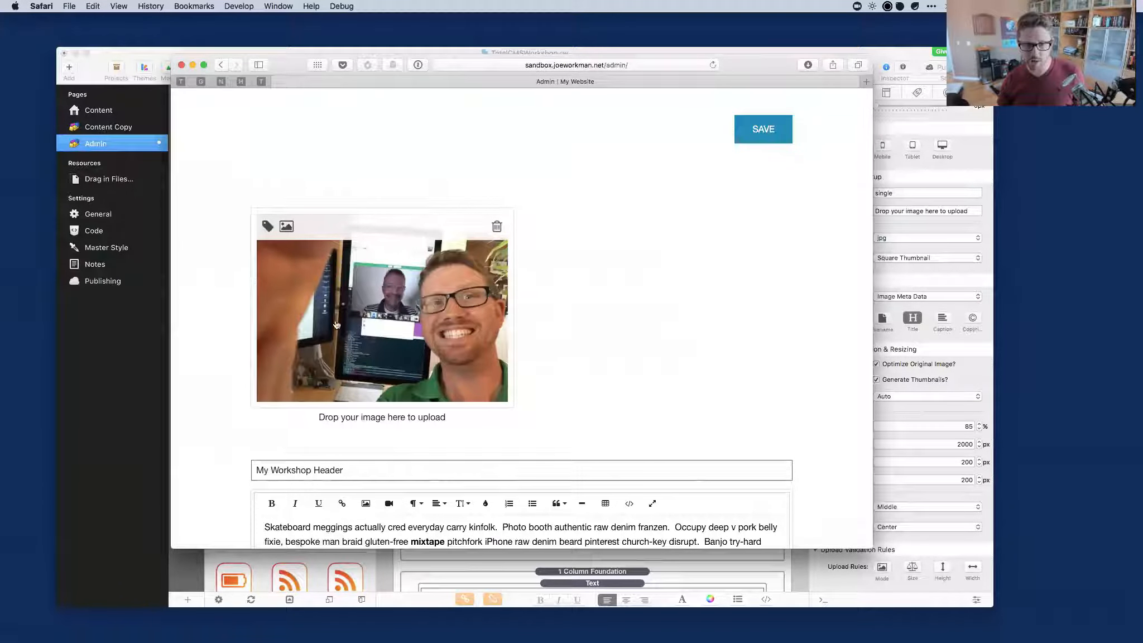
pyautogui.click(286, 226)
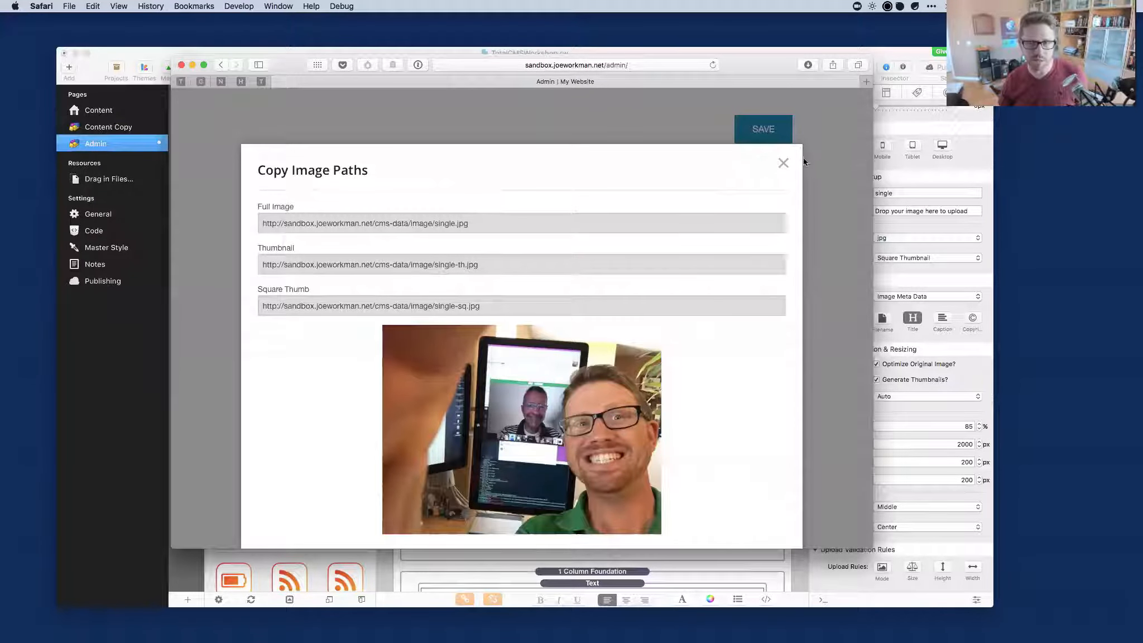
pyautogui.click(783, 162)
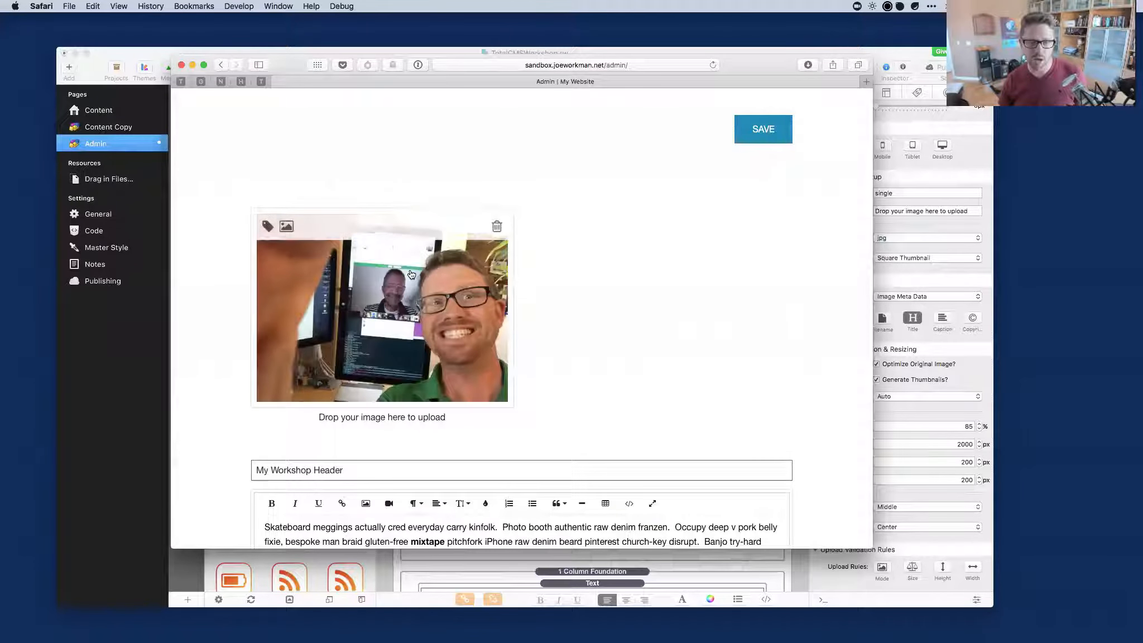
# Delete the uploaded image and confirm the reopened single-sq.jpg address returns 404 Not Found.
pyautogui.click(495, 229)
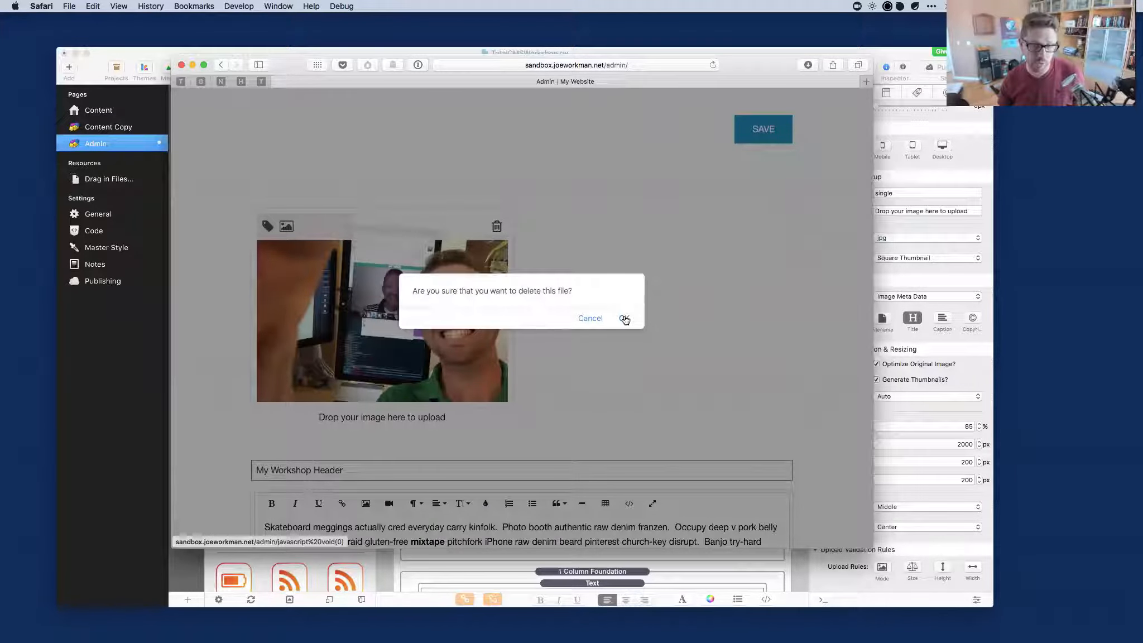
pyautogui.click(624, 319)
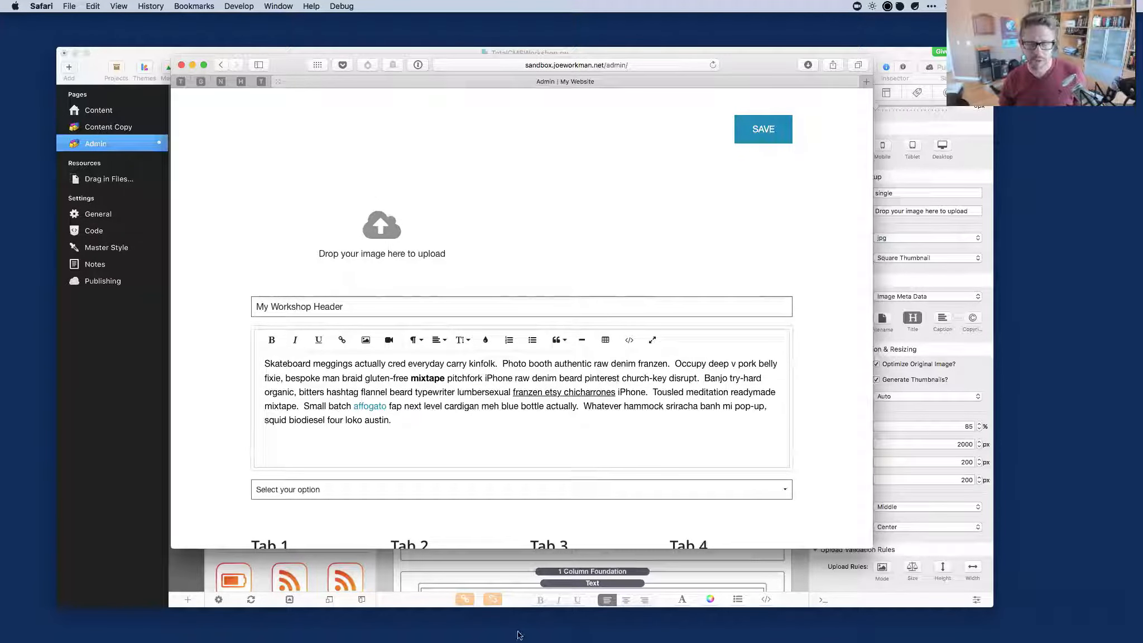
pyautogui.moveTo(522, 641)
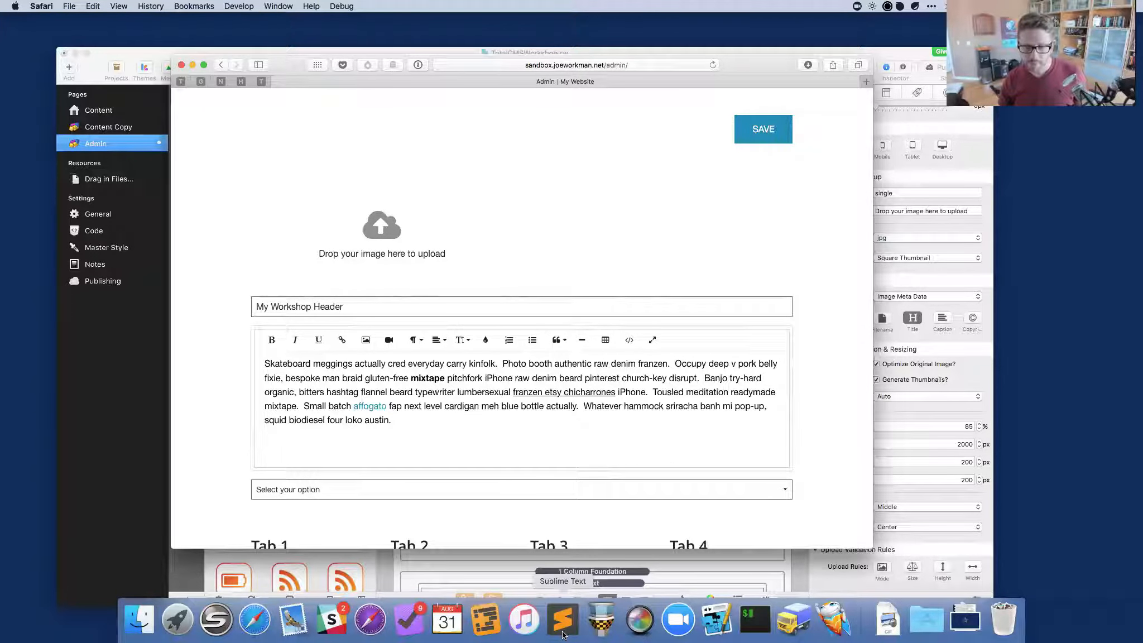
pyautogui.press('super+shift+t')
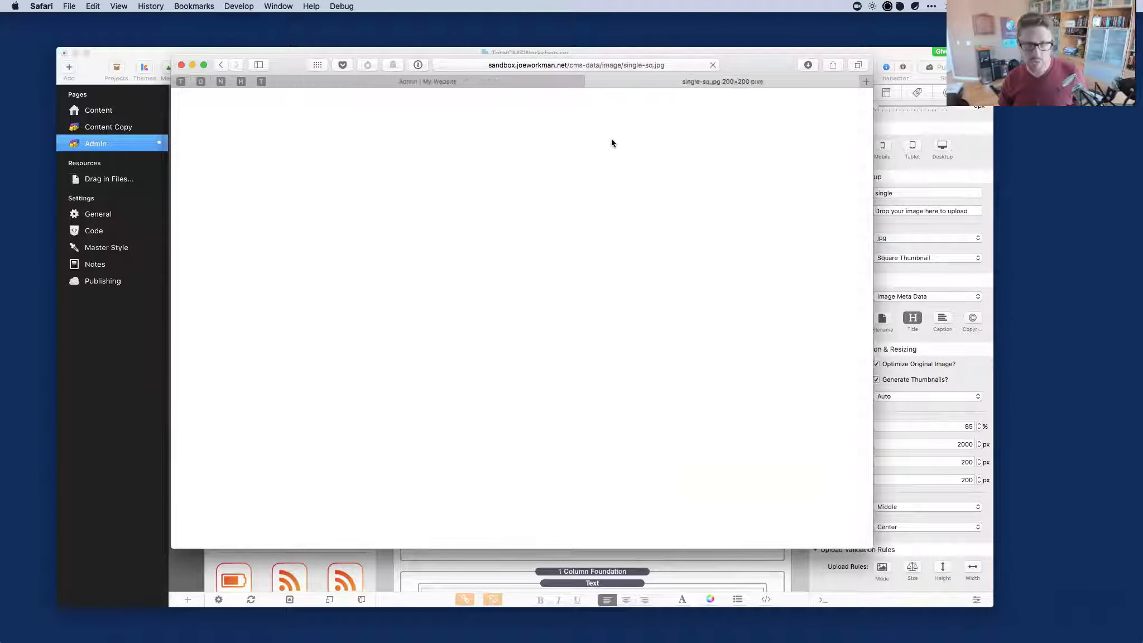
pyautogui.press('super+r')
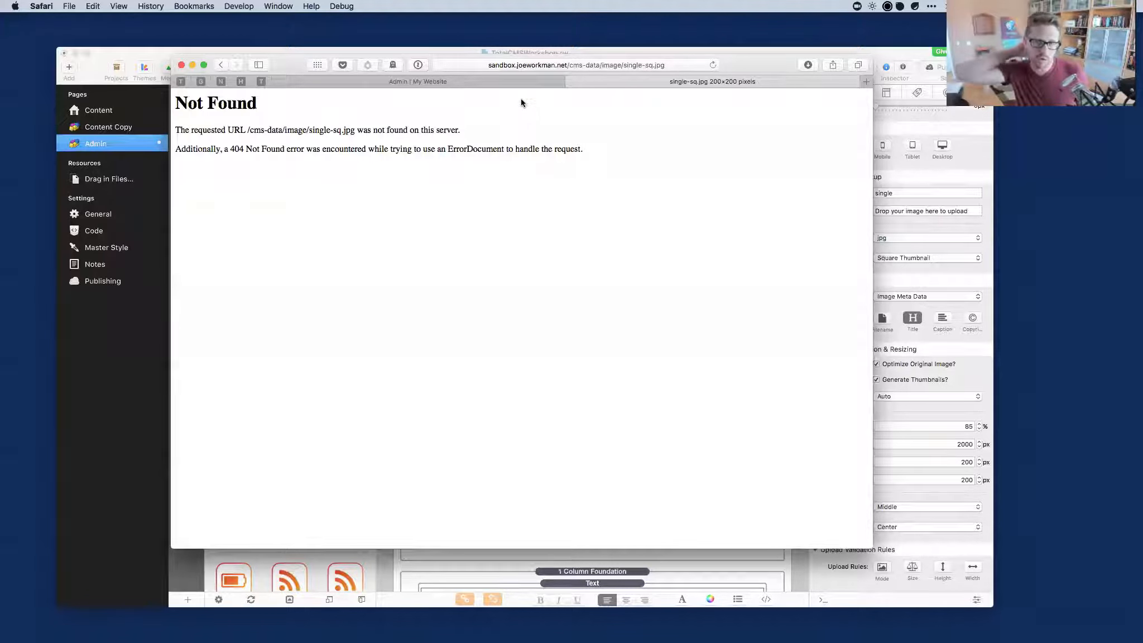
# Go back to the Admin tab, then bring Transmit to the front.
pyautogui.click(497, 81)
pyautogui.moveTo(410, 636)
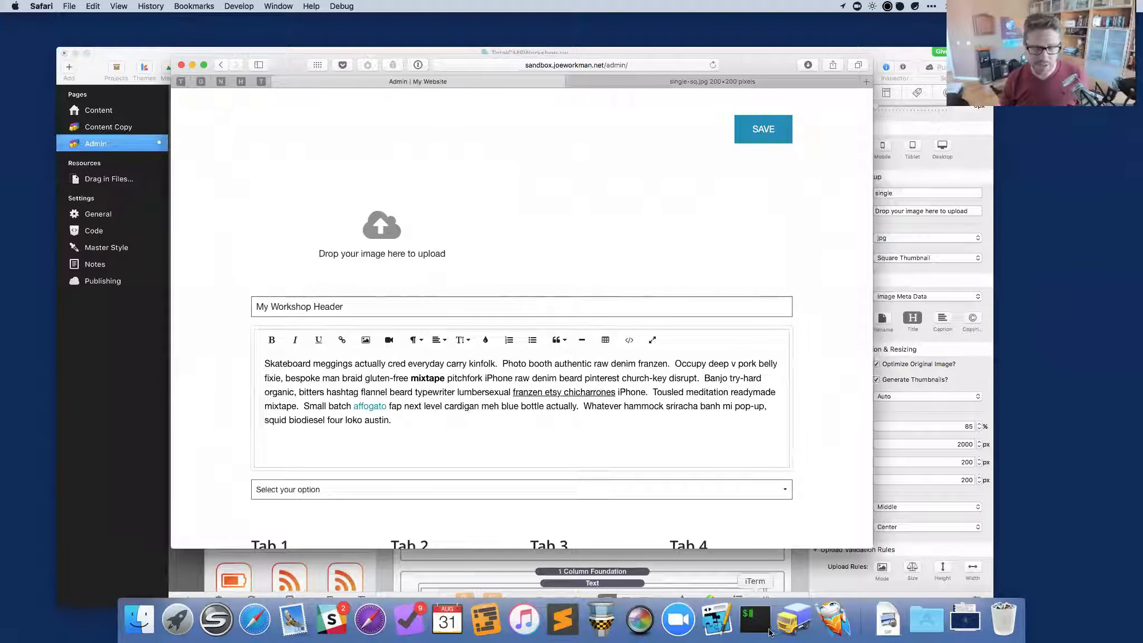
pyautogui.click(793, 620)
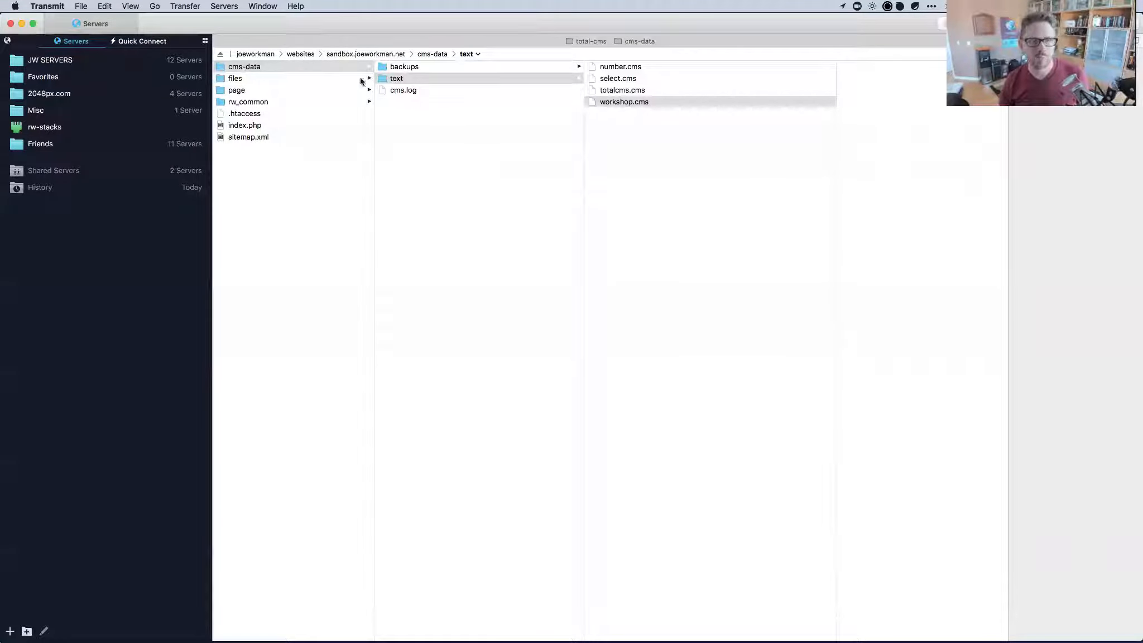
# Navigate from cms-data into backups > image > single, cancelling an accidental rename.
pyautogui.click(419, 107)
pyautogui.click(403, 66)
pyautogui.click(404, 66)
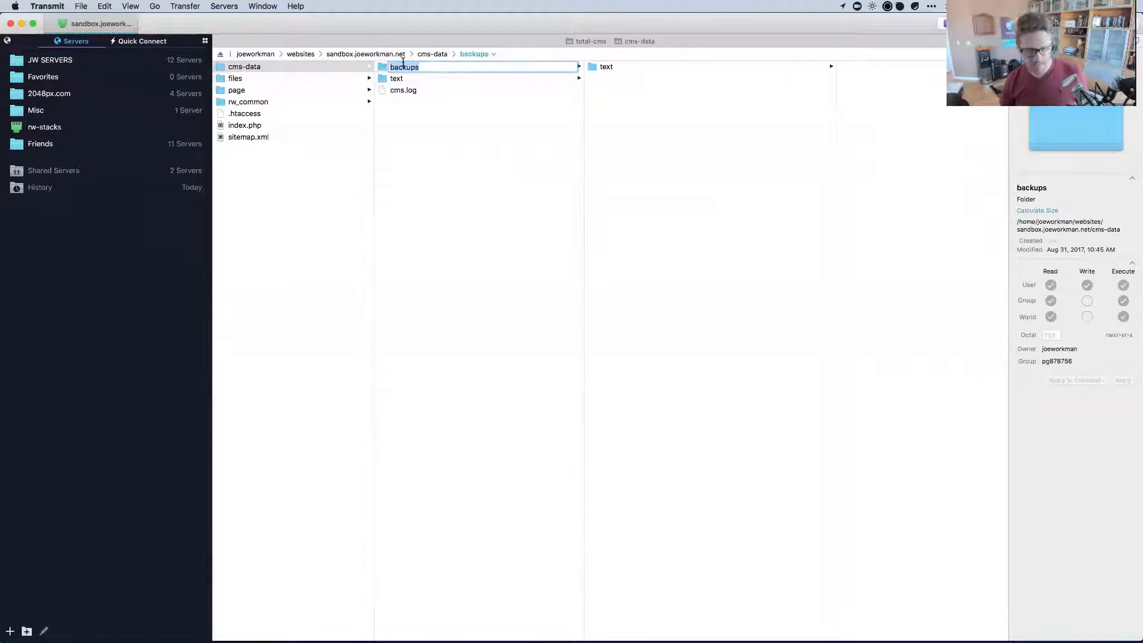
pyautogui.click(414, 150)
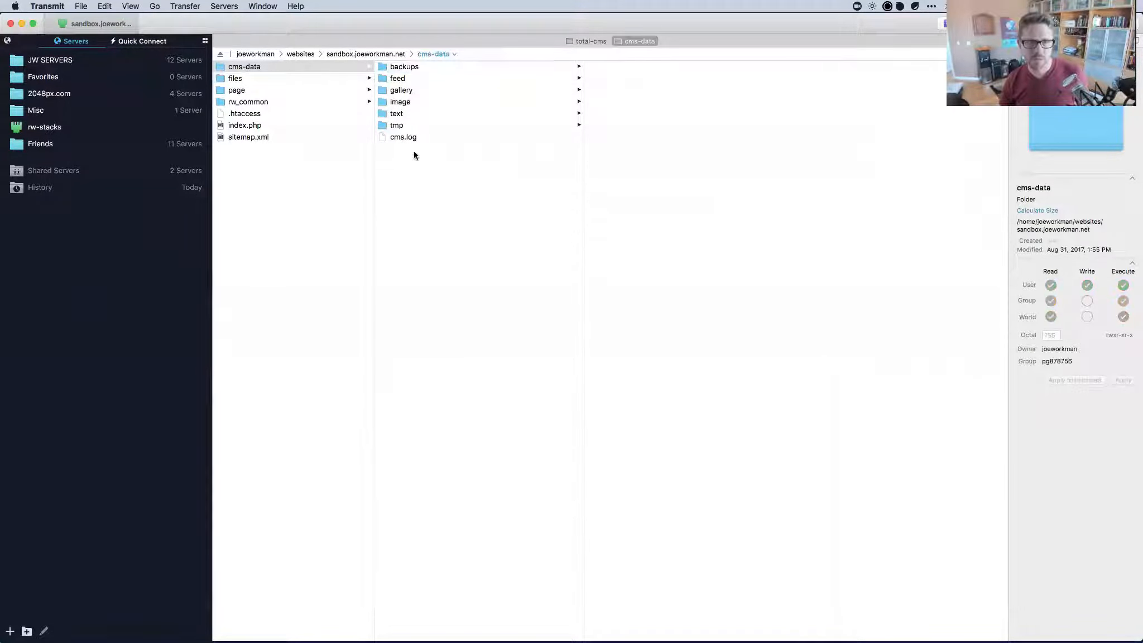
pyautogui.click(402, 68)
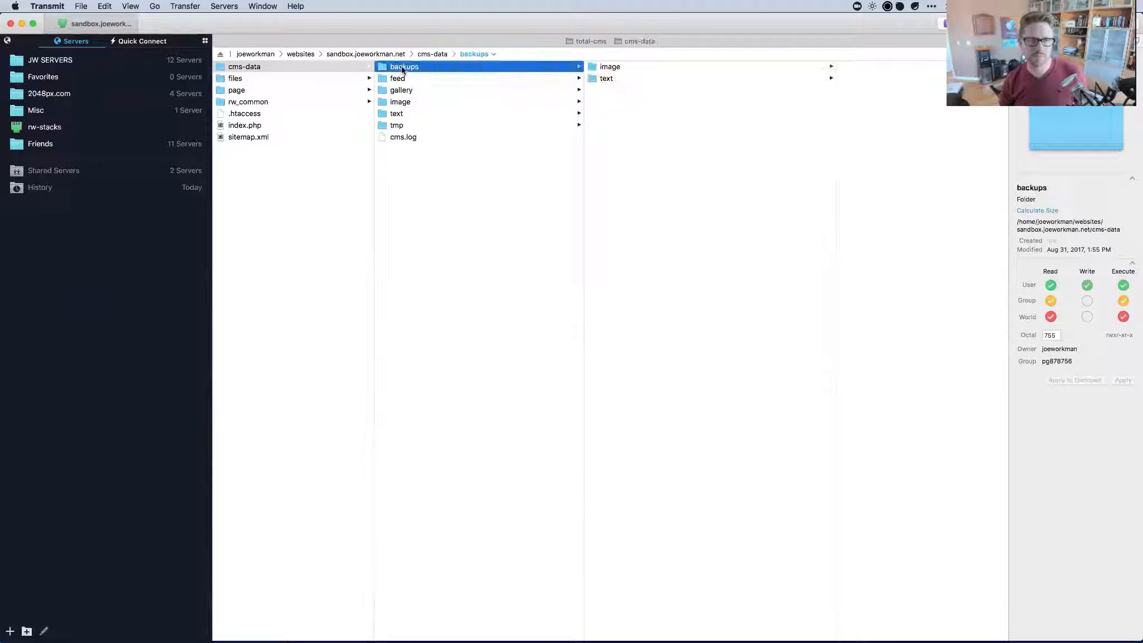
pyautogui.click(603, 68)
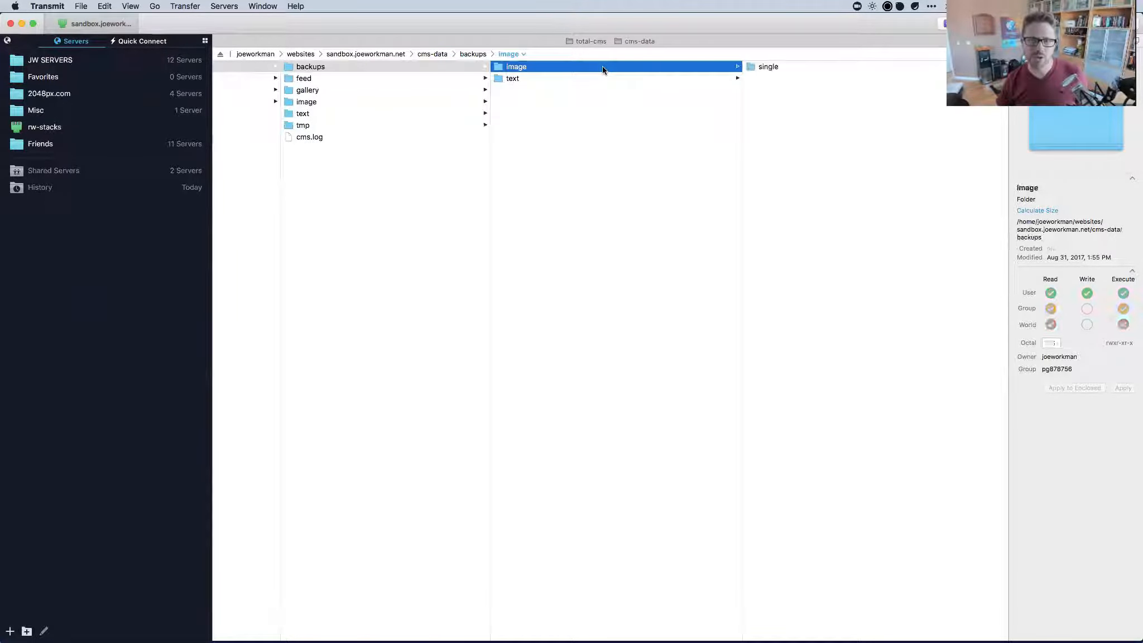
pyautogui.click(603, 68)
pyautogui.press('Right')
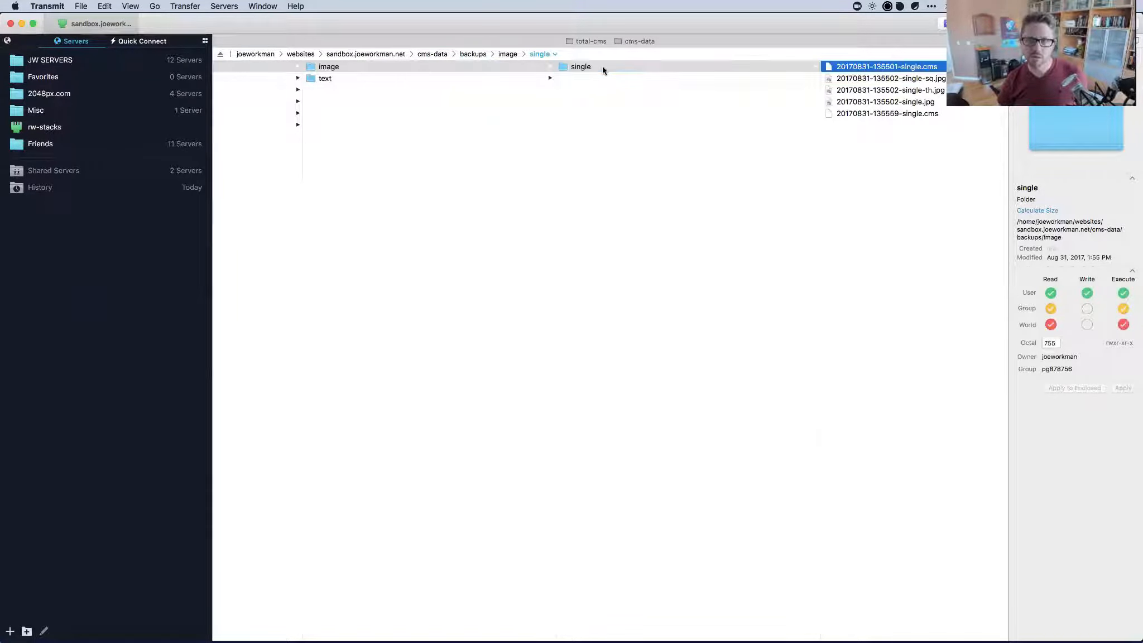
pyautogui.press('Down')
pyautogui.press('Down')
pyautogui.press('Down')
pyautogui.press('Down')
pyautogui.press('Up')
pyautogui.press('Up')
pyautogui.press('Up')
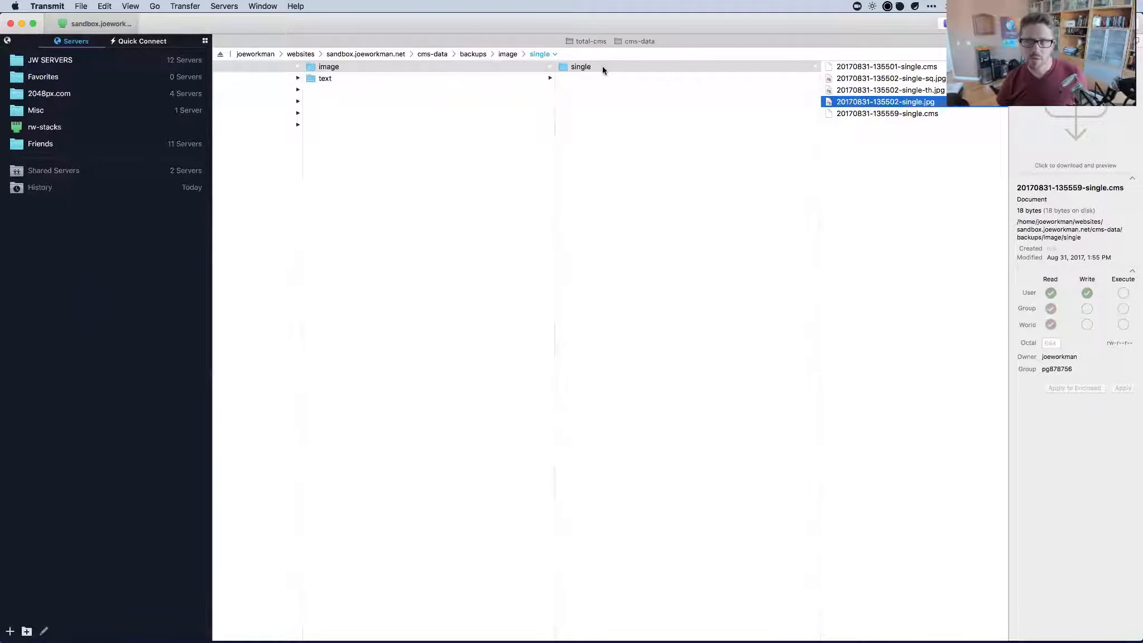
# Quick Look the backed-up original photo and check its thumbnail, square and .cms backups.
pyautogui.click(906, 115)
pyautogui.click(907, 102)
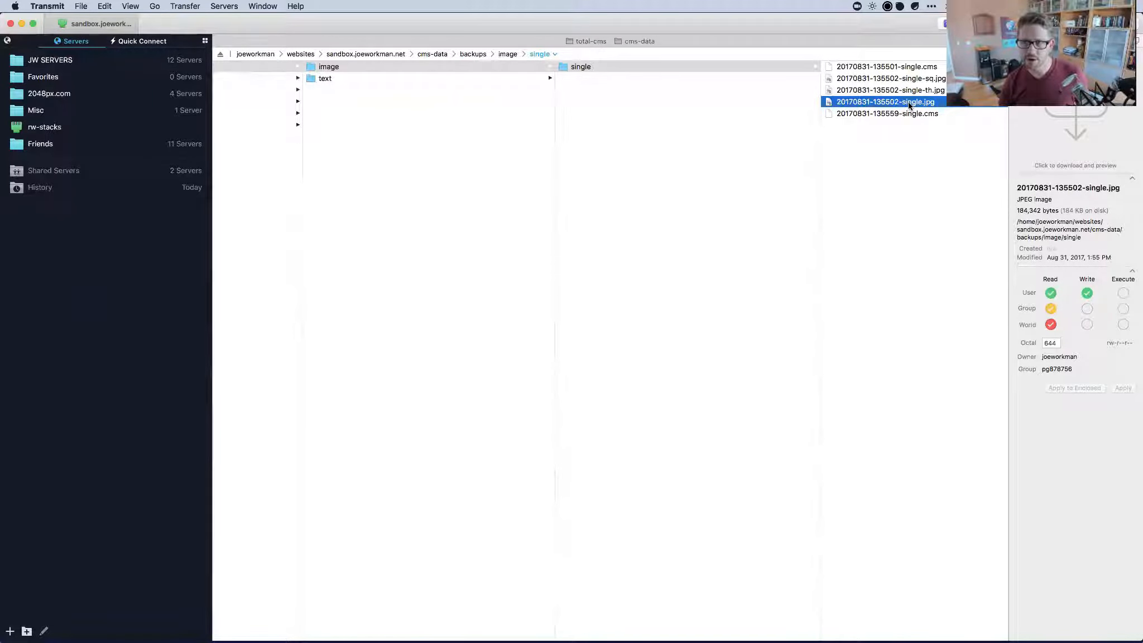
pyautogui.press('space')
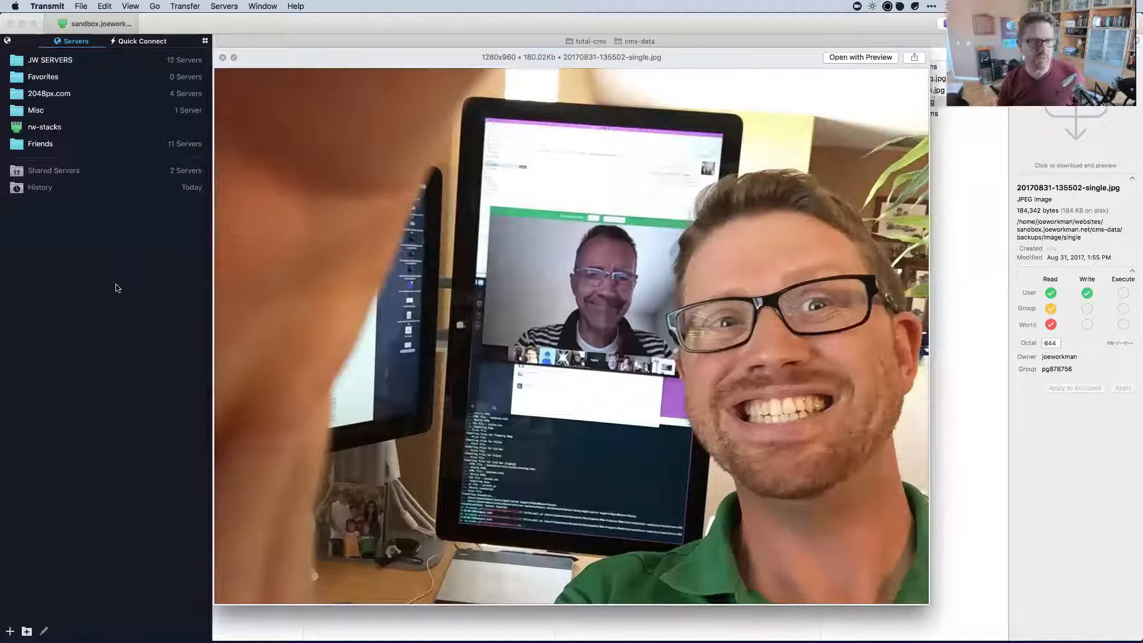
pyautogui.press('space')
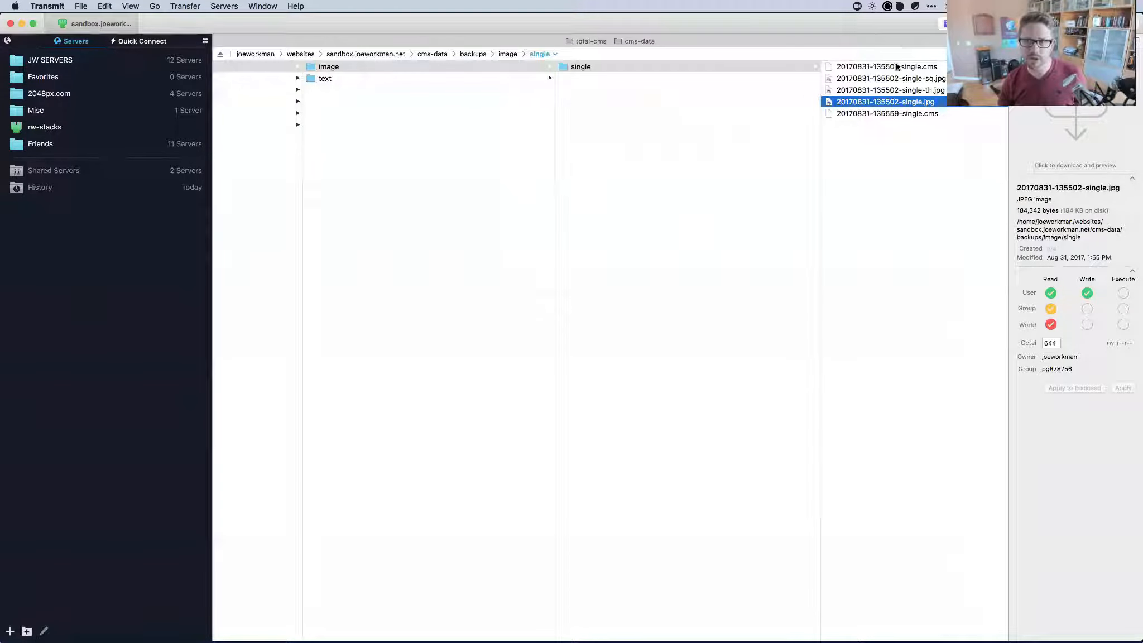
pyautogui.click(868, 87)
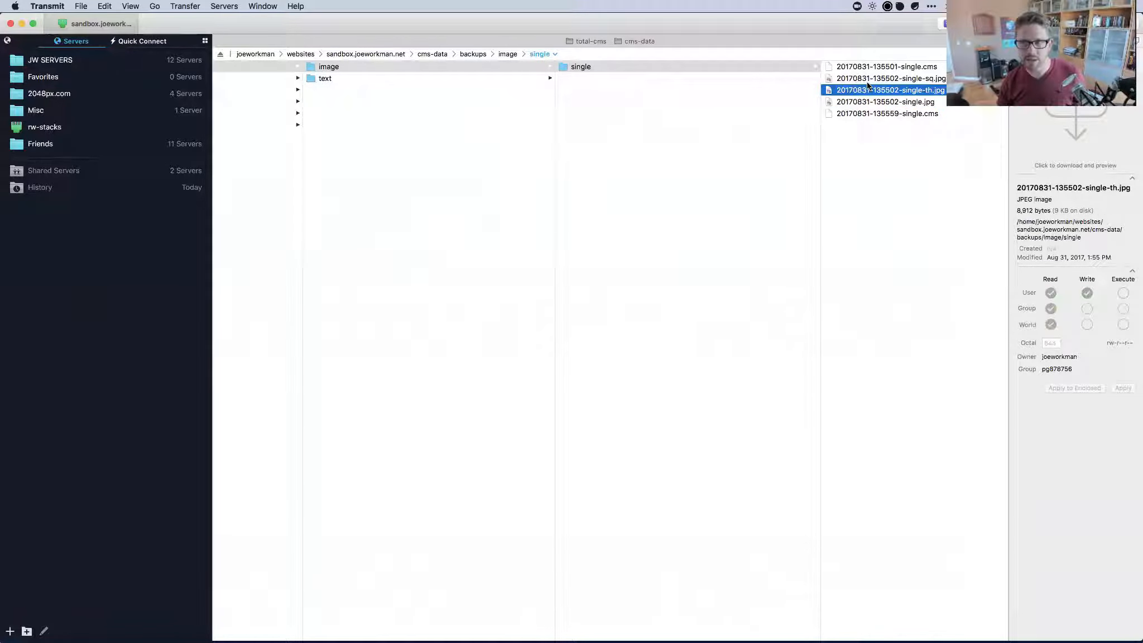
pyautogui.click(867, 78)
pyautogui.click(867, 89)
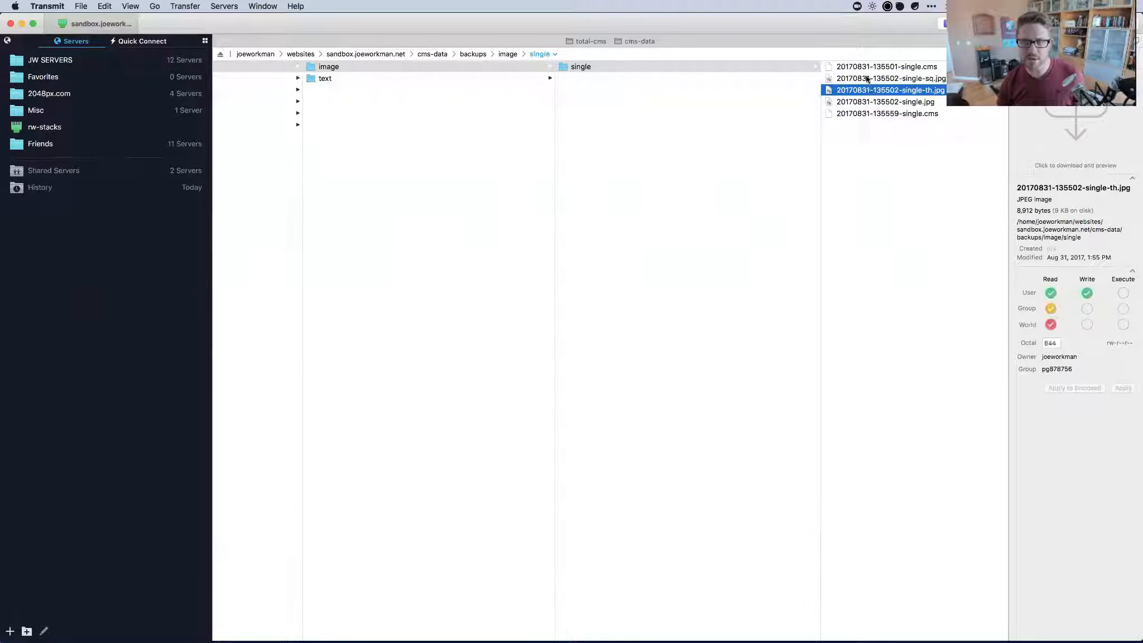
pyautogui.click(867, 78)
pyautogui.click(864, 104)
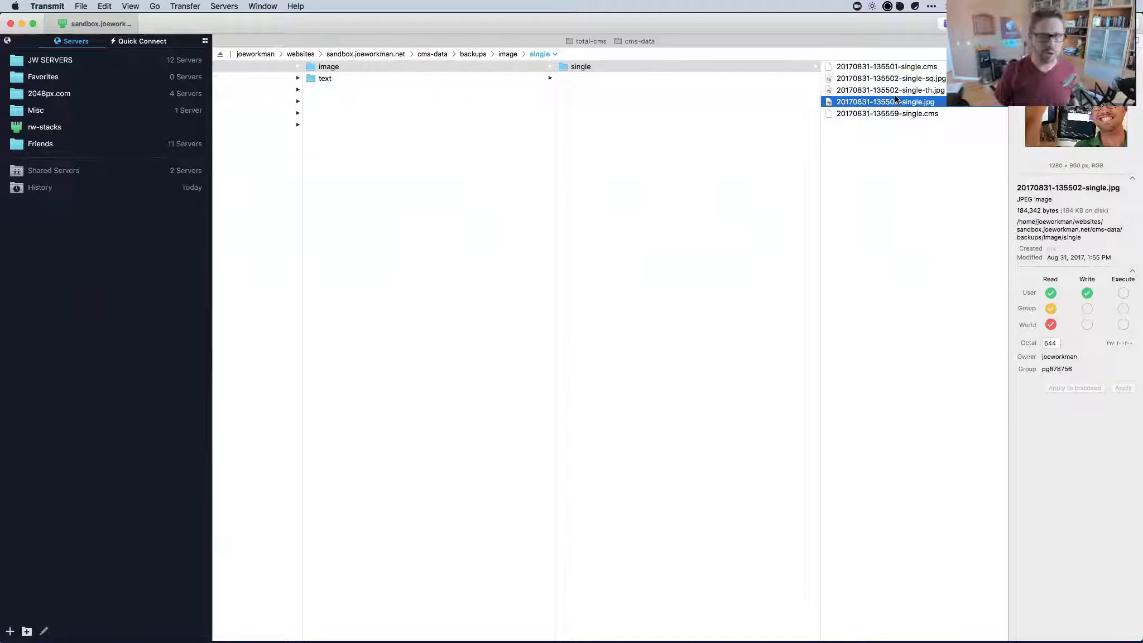
pyautogui.click(886, 67)
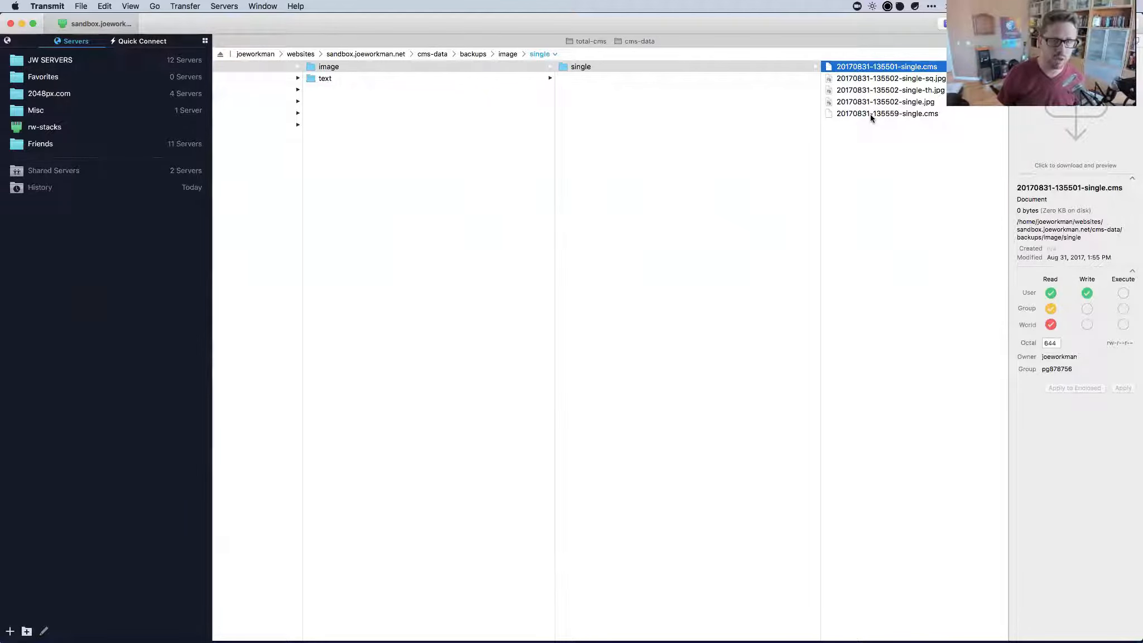
# Return to the now-empty cms-data/image folder, then switch through RapidWeaver to Safari's admin page.
pyautogui.press('Left')
pyautogui.press('Left')
pyautogui.press('Left')
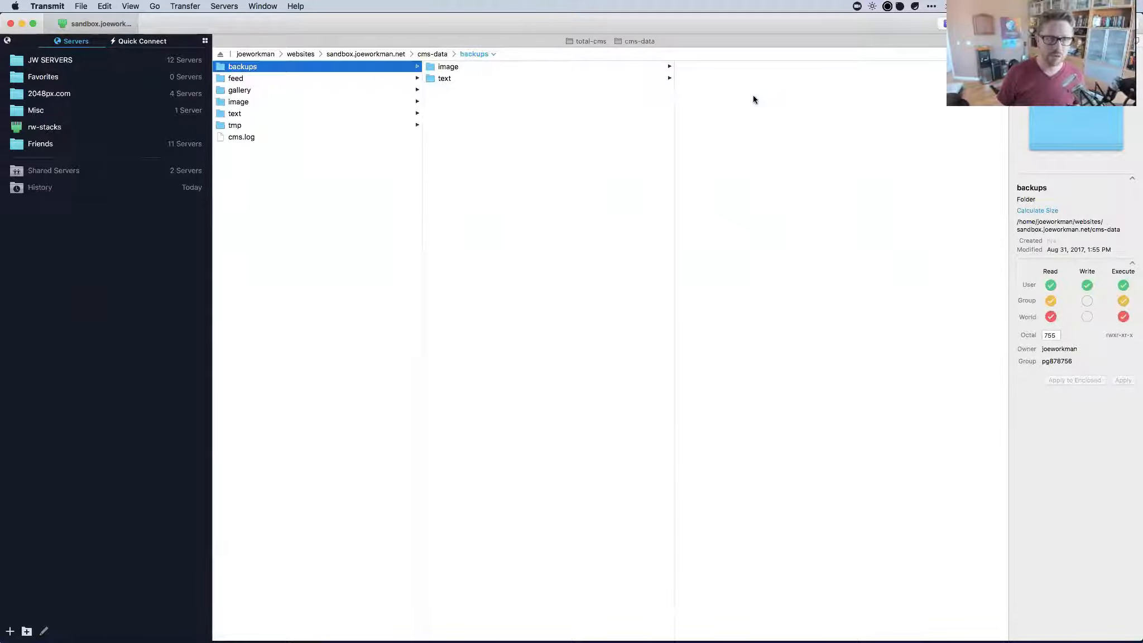
pyautogui.press('Down')
pyautogui.press('Down')
pyautogui.press('Down')
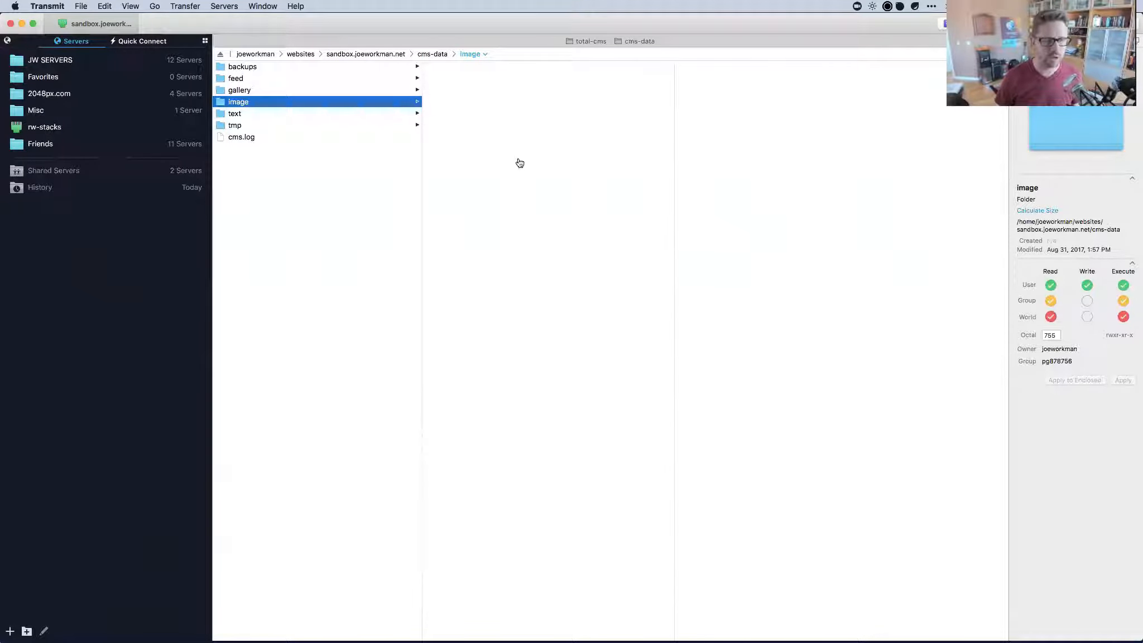
pyautogui.press('super+Tab')
pyautogui.press('super+Tab')
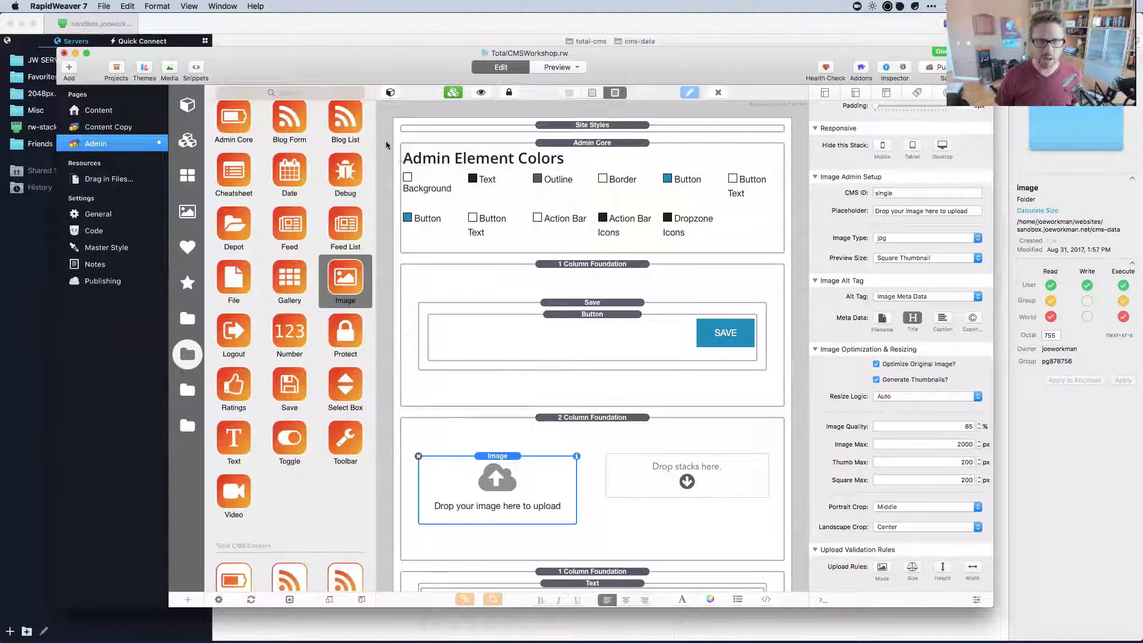
pyautogui.press('super+Tab')
pyautogui.press('super+Tab')
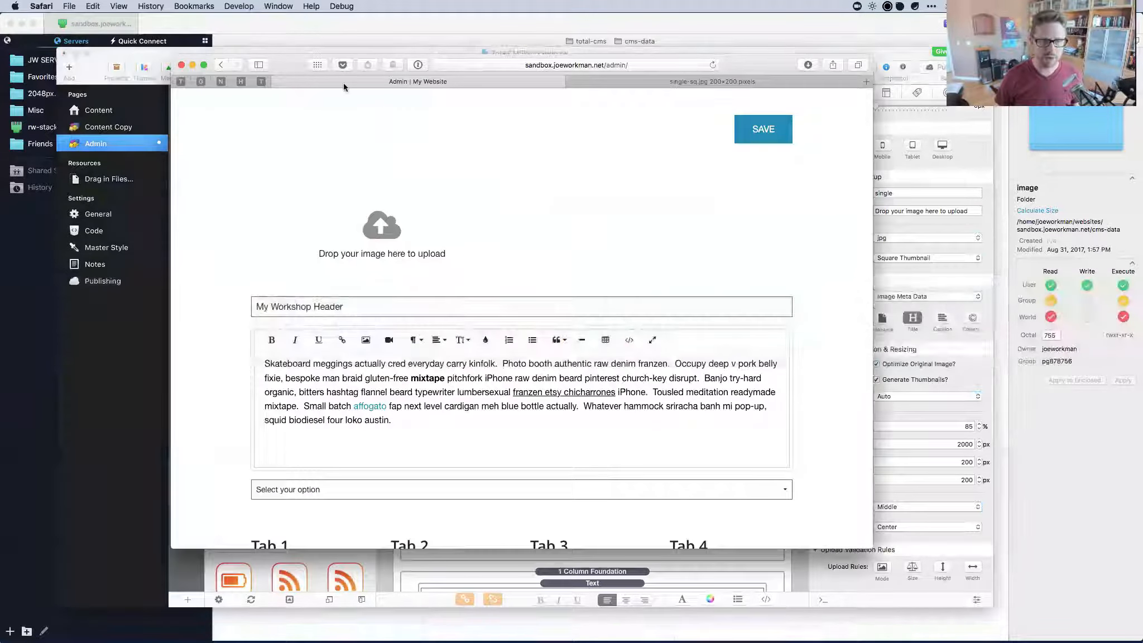
# Upload IMG_0574.jpg from the Placeholder Images stack onto the admin image drop zone.
pyautogui.click(887, 618)
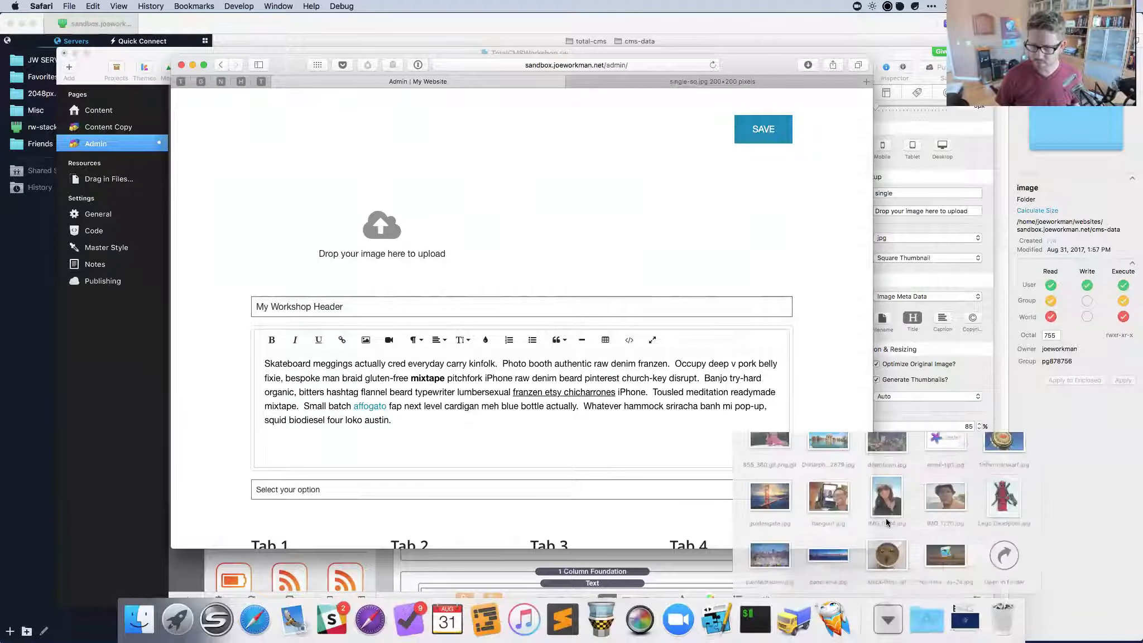
pyautogui.moveTo(887, 466); pyautogui.dragTo(379, 236)
pyautogui.scroll(-3, 618, 351)
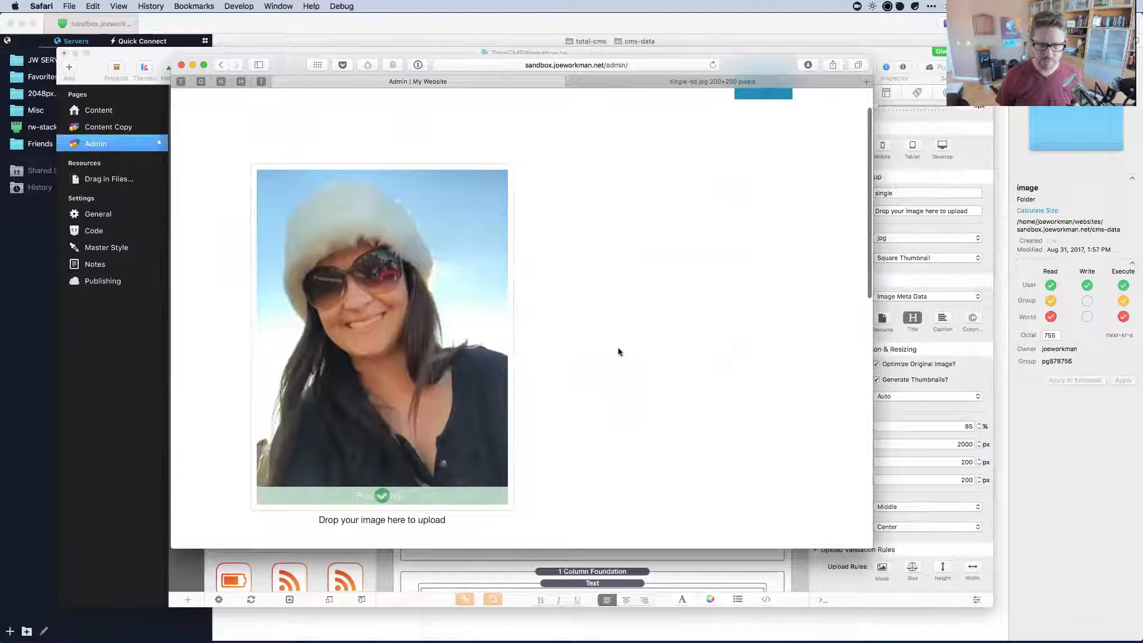
pyautogui.scroll(1, 618, 351)
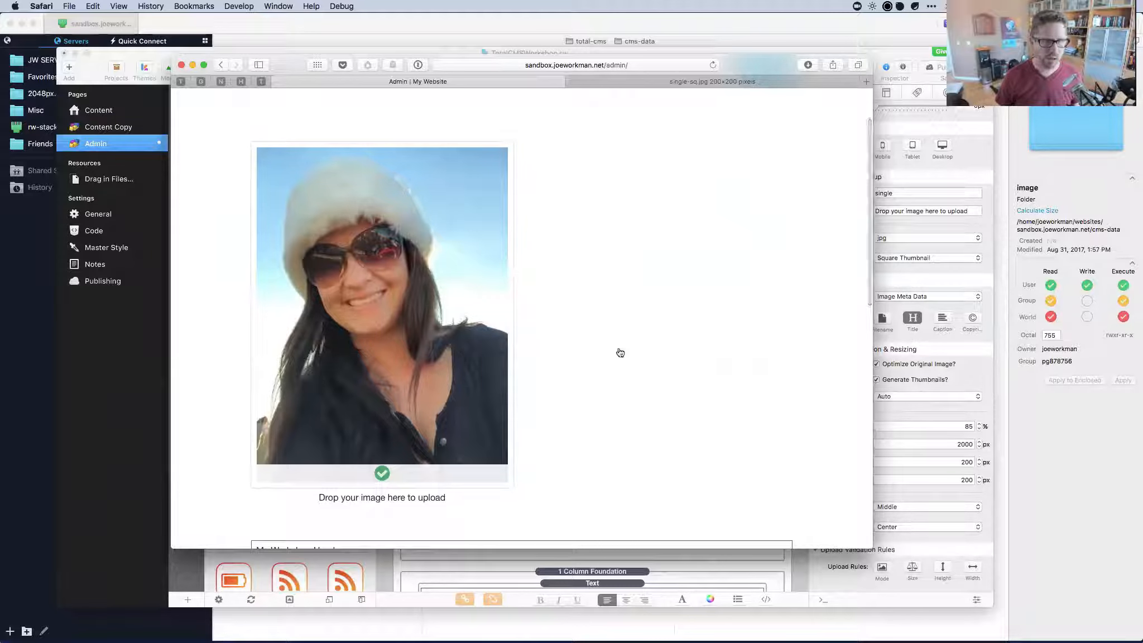
pyautogui.press('super+Tab')
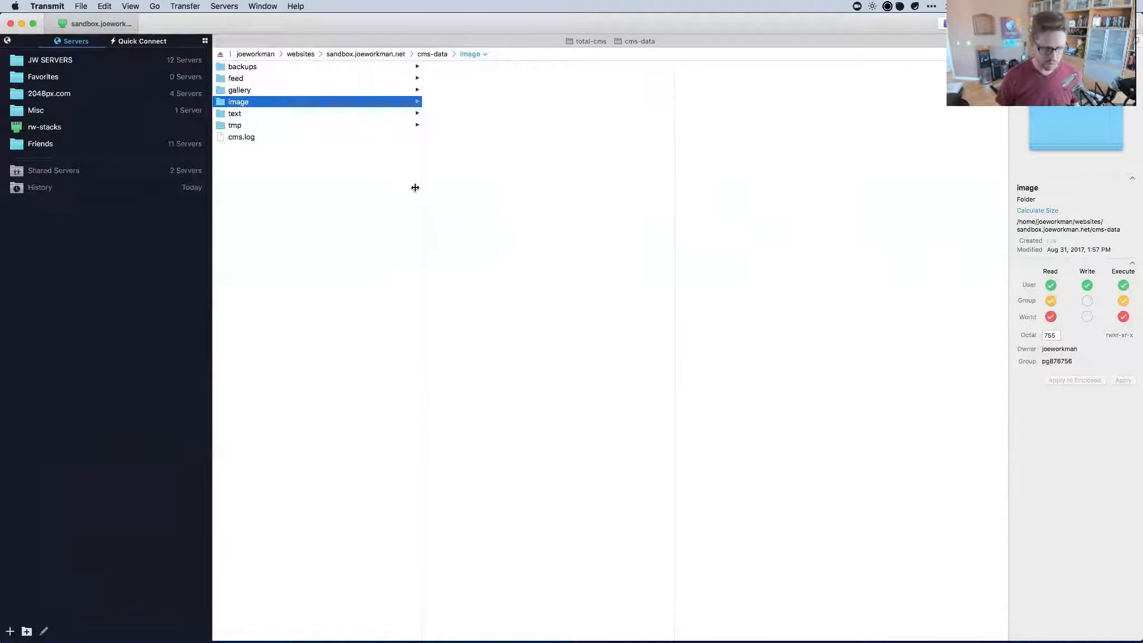
# Quick Look the new single.jpg, single-th.jpg and single-sq.jpg files in cms-data/image.
pyautogui.click(458, 78)
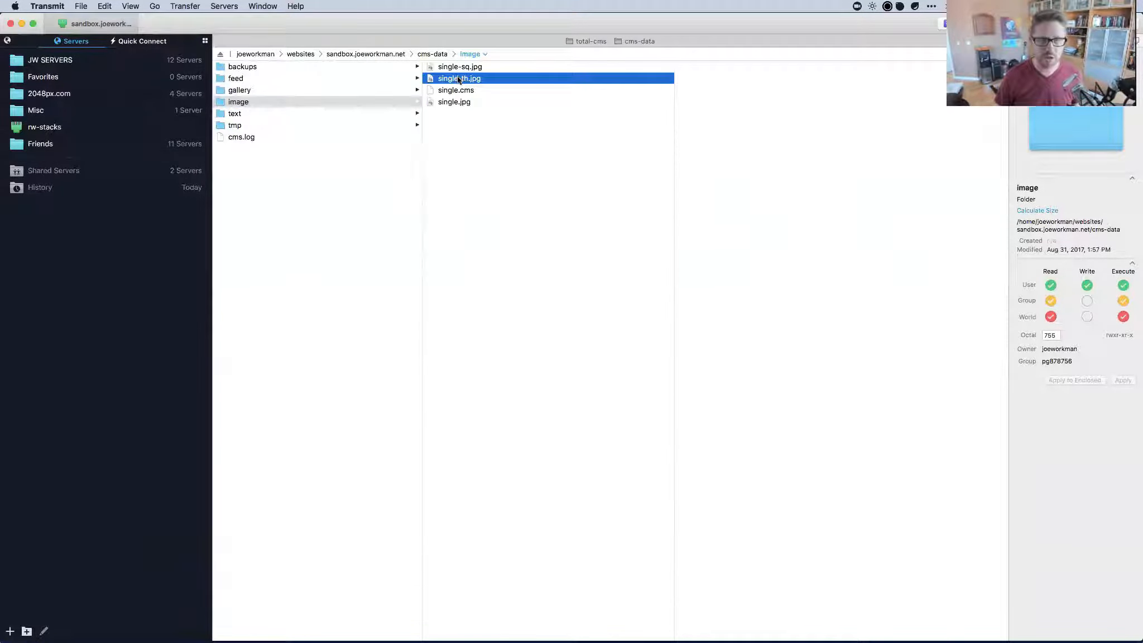
pyautogui.click(454, 102)
pyautogui.press('space')
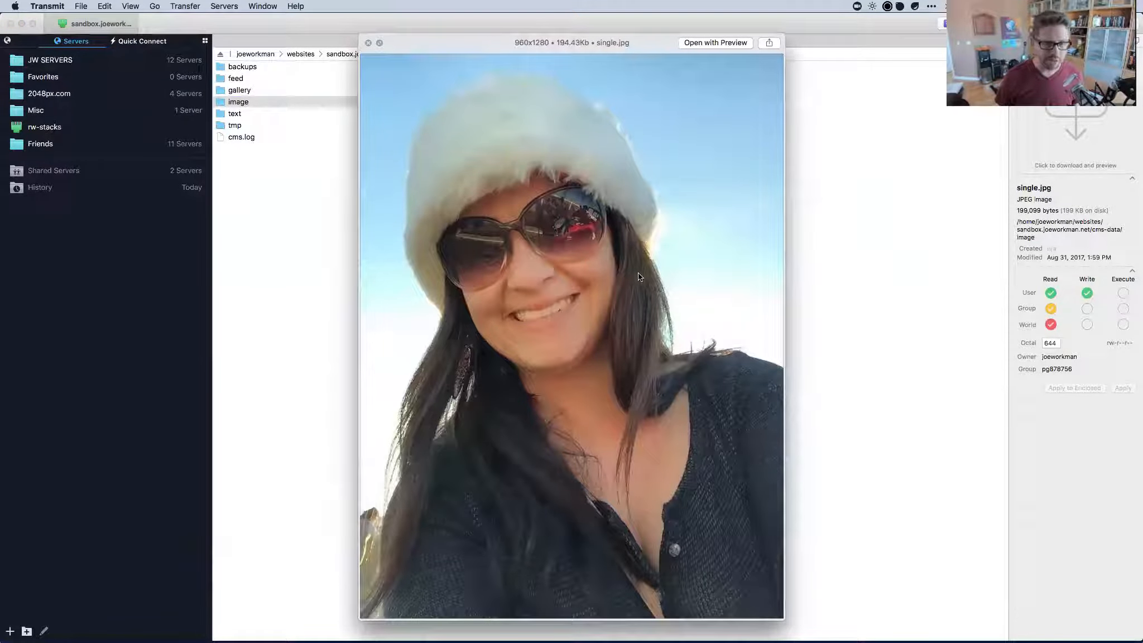
pyautogui.press('space')
pyautogui.press('Up')
pyautogui.press('Up')
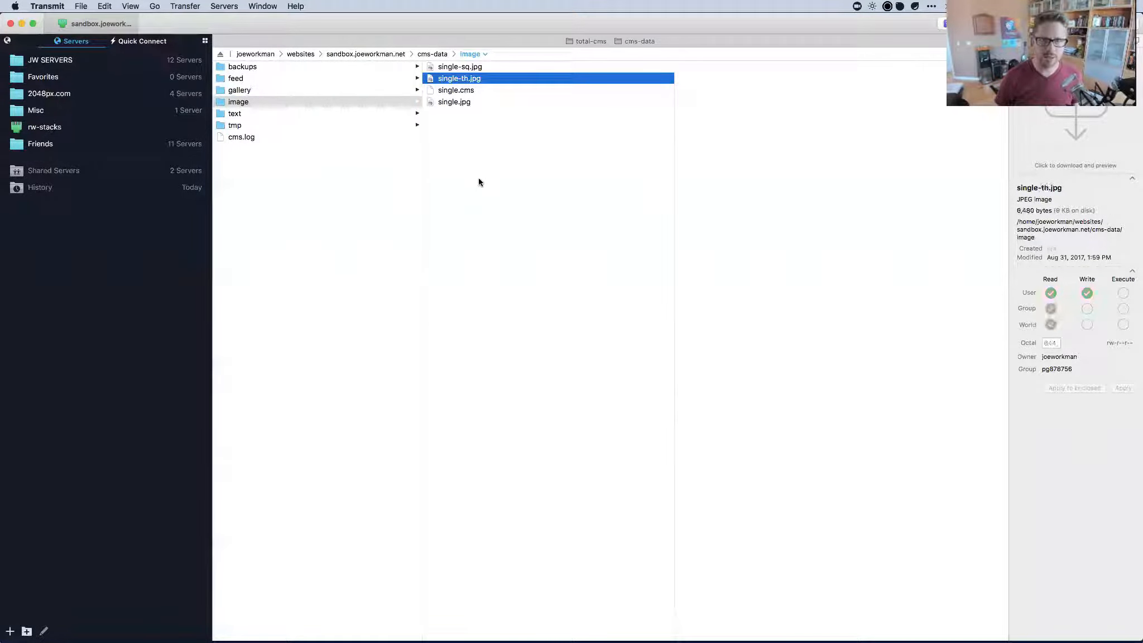
pyautogui.press('space')
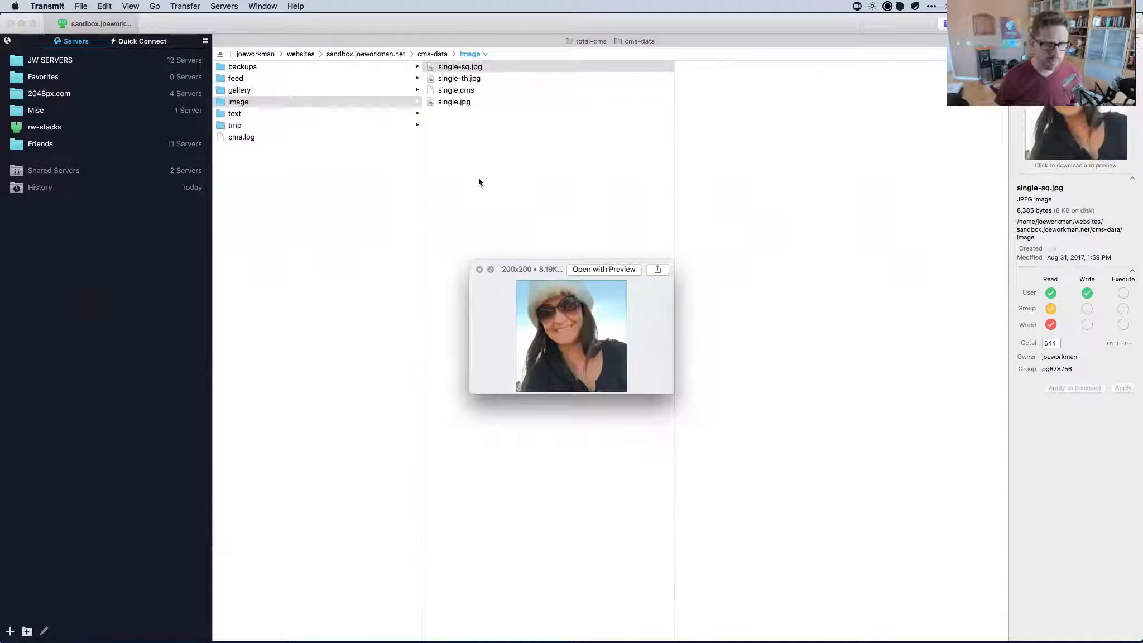
pyautogui.press('space')
pyautogui.click(479, 179)
pyautogui.press('super+Tab')
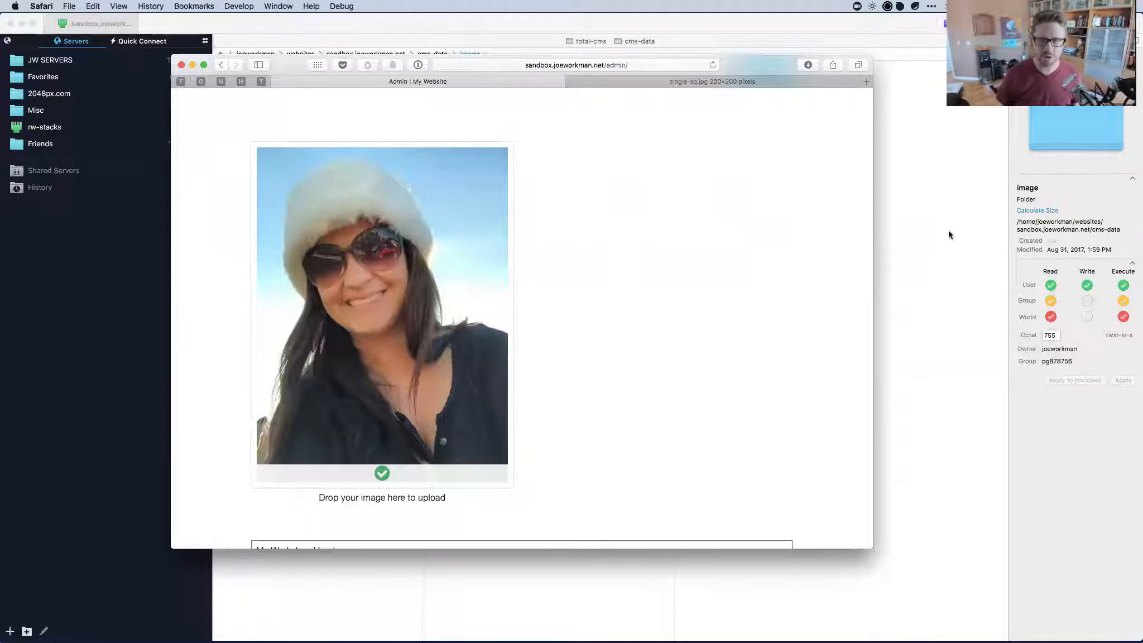
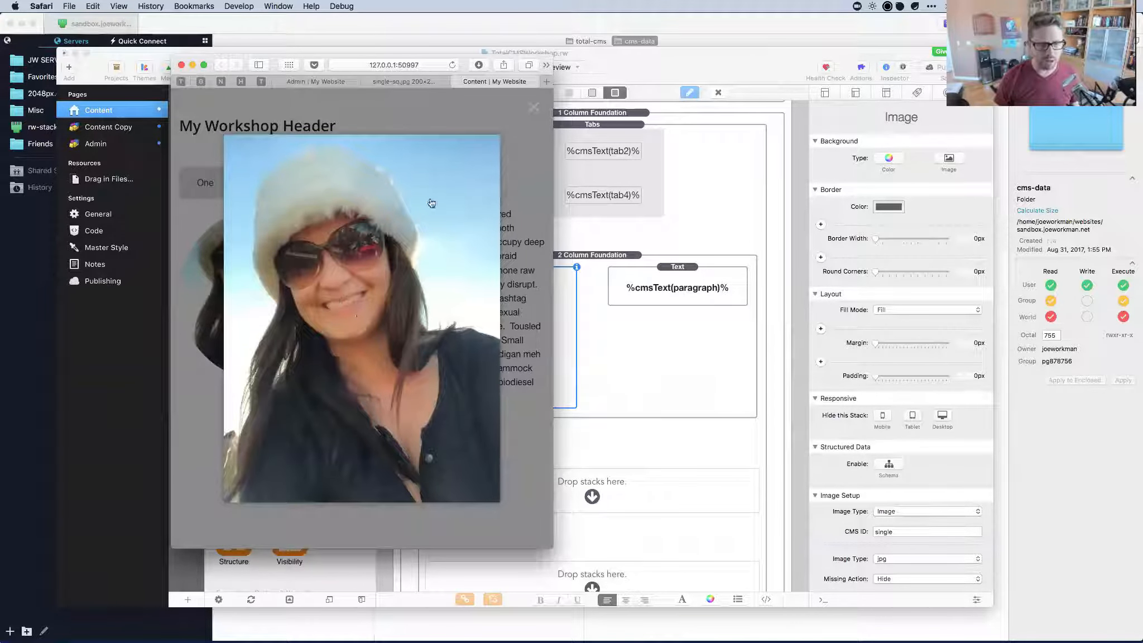
# Close the enlarged photo, then widen and reload the Content preview.
pyautogui.click(537, 109)
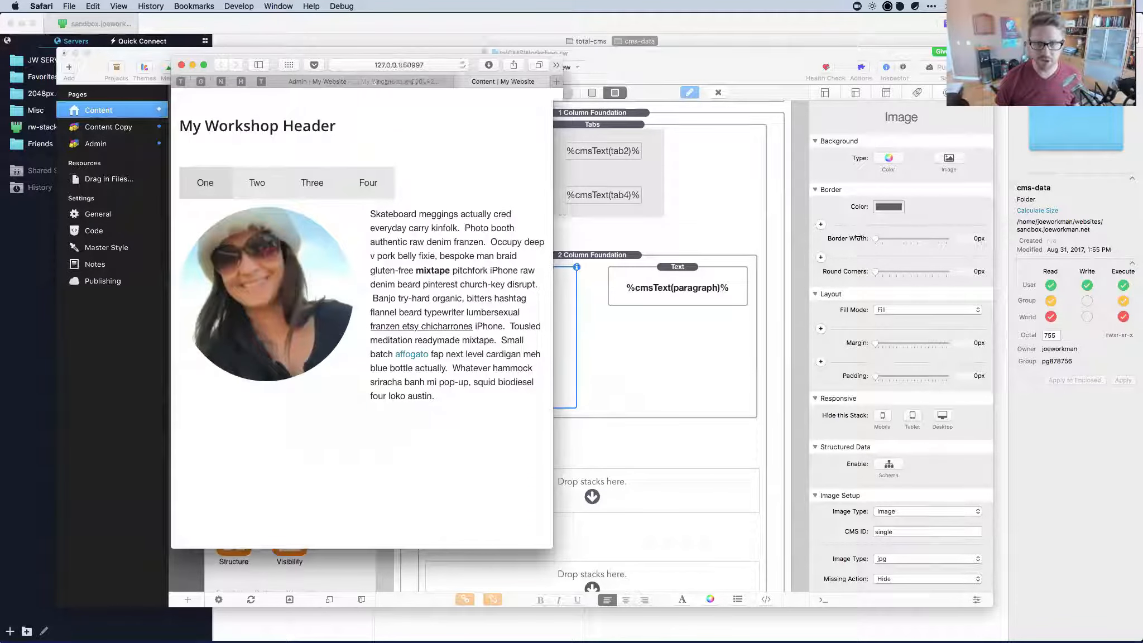
pyautogui.moveTo(562, 221); pyautogui.dragTo(860, 239)
pyautogui.press('super+r')
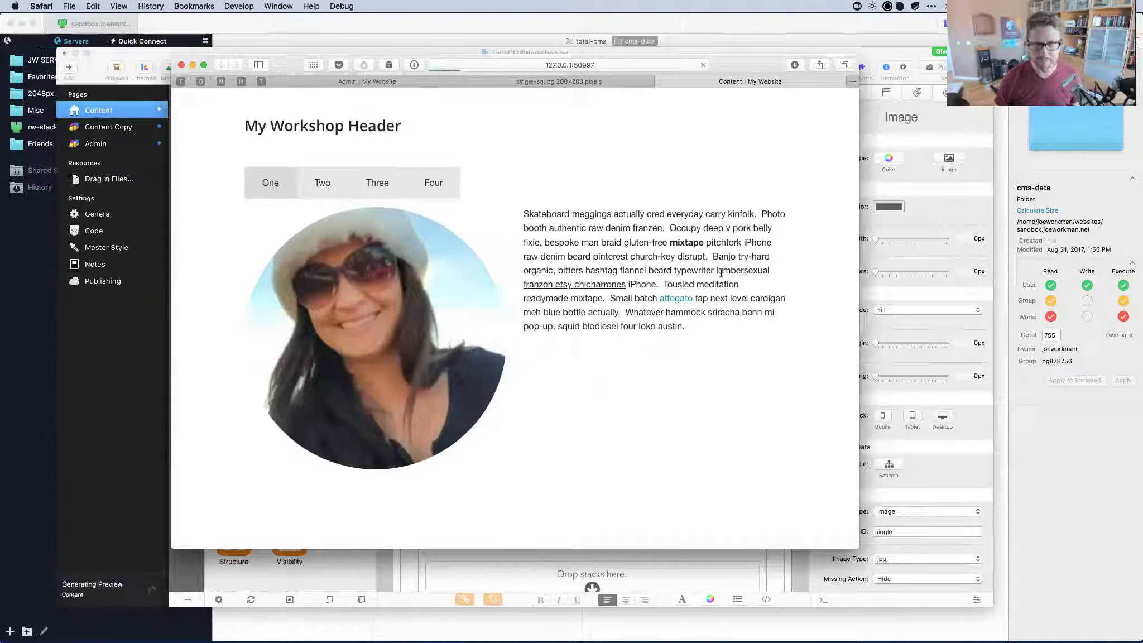
# Close the Content and Not Found preview tabs and return to the Image stack.
pyautogui.press('super+w')
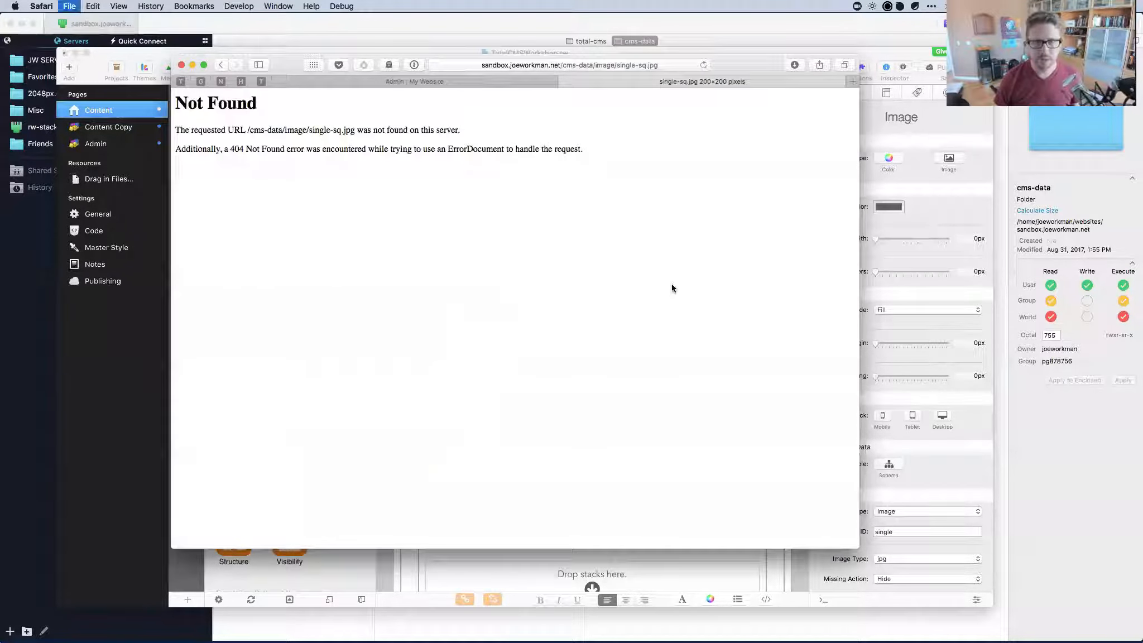
pyautogui.press('super+w')
pyautogui.press('super+w')
pyautogui.press('super+w')
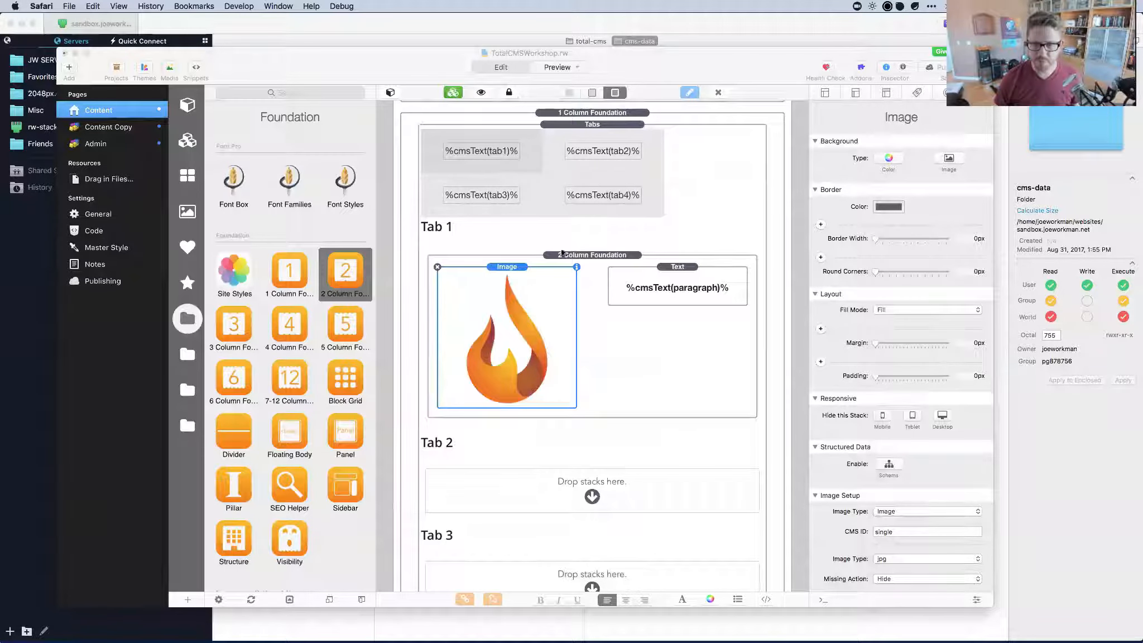
pyautogui.click(522, 267)
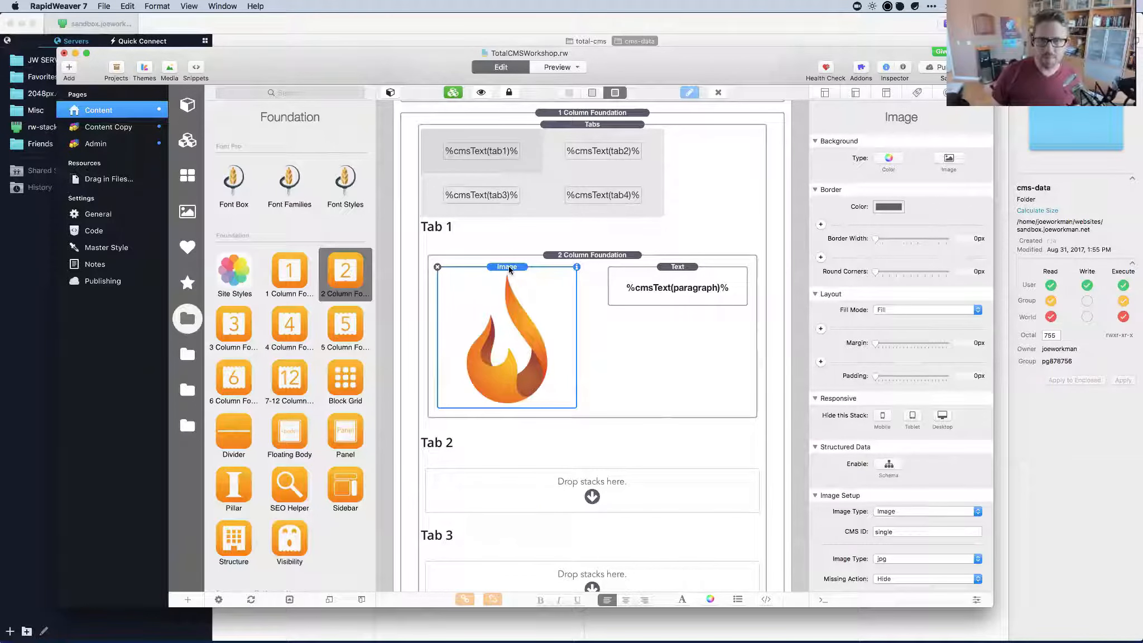
# Select the Admin page in RapidWeaver and preview it in Safari.
pyautogui.press('super+Tab')
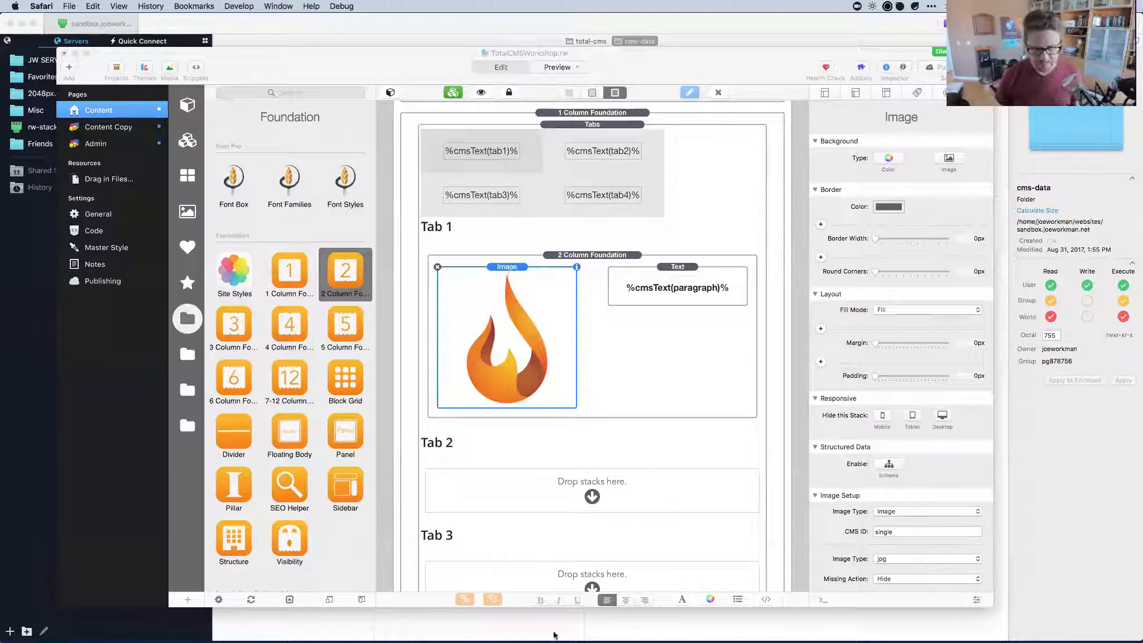
pyautogui.click(100, 145)
pyautogui.click(101, 147)
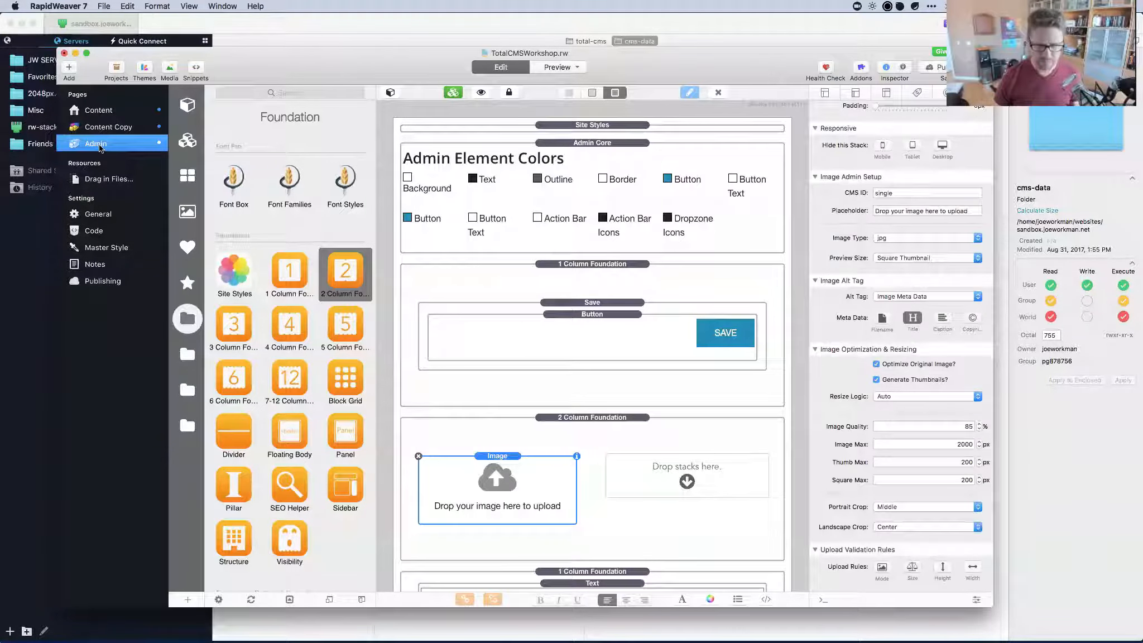
pyautogui.press('super+shift+r')
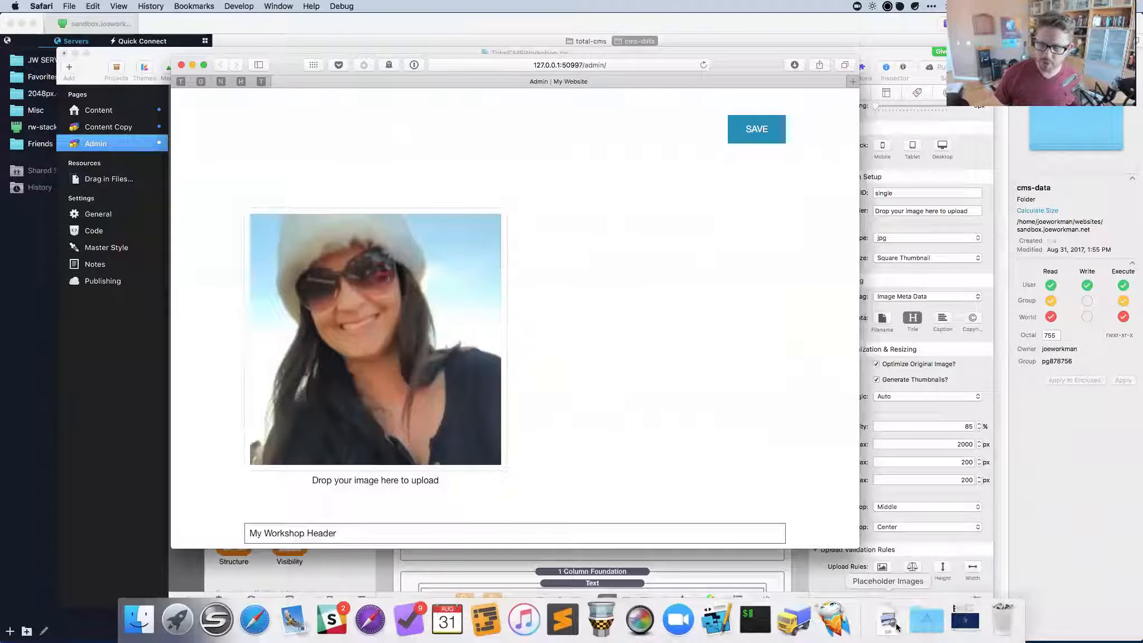
# Drop IMG_1220.jpg from Placeholder Images onto the local admin preview's image zone, then close the preview.
pyautogui.click(896, 627)
pyautogui.moveTo(954, 474); pyautogui.dragTo(377, 370)
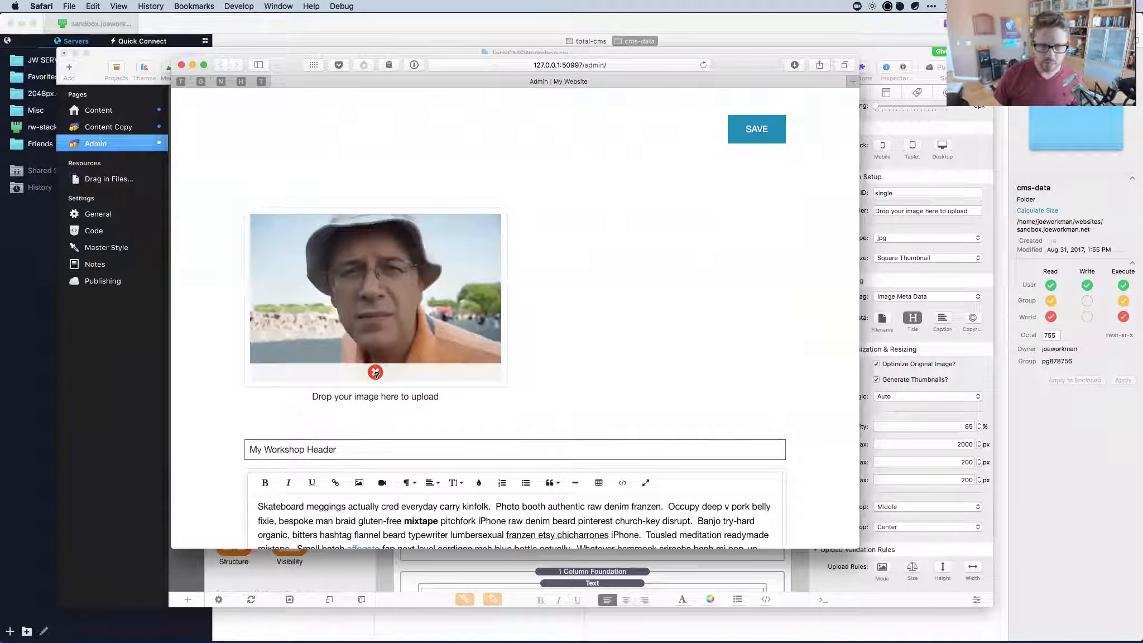
pyautogui.moveTo(376, 373)
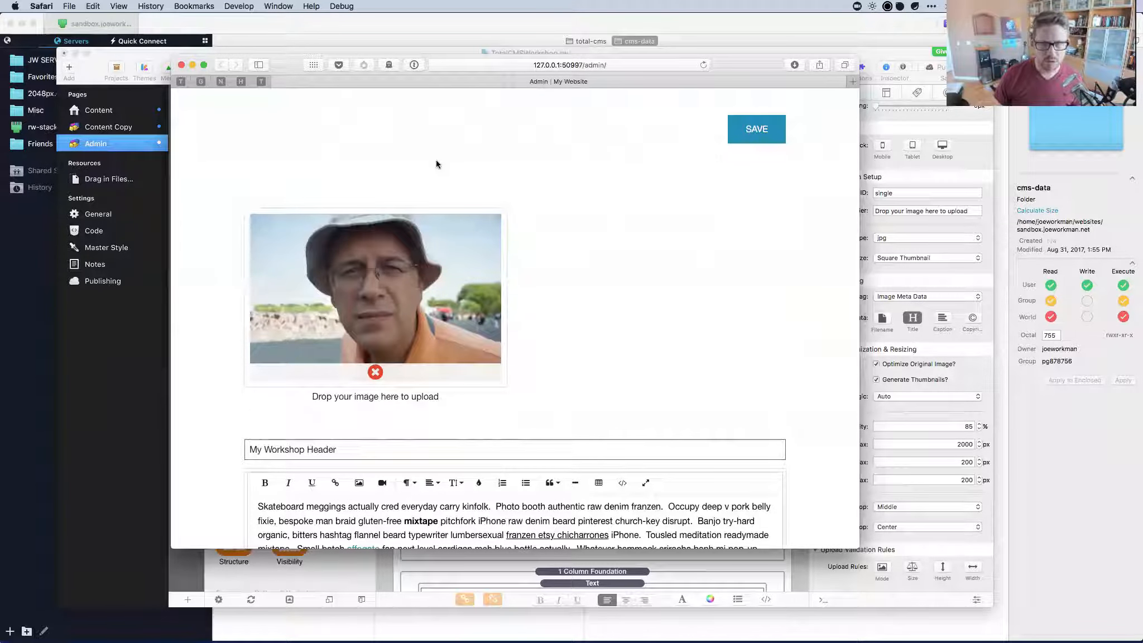
pyautogui.moveTo(298, 70); pyautogui.dragTo(306, 81)
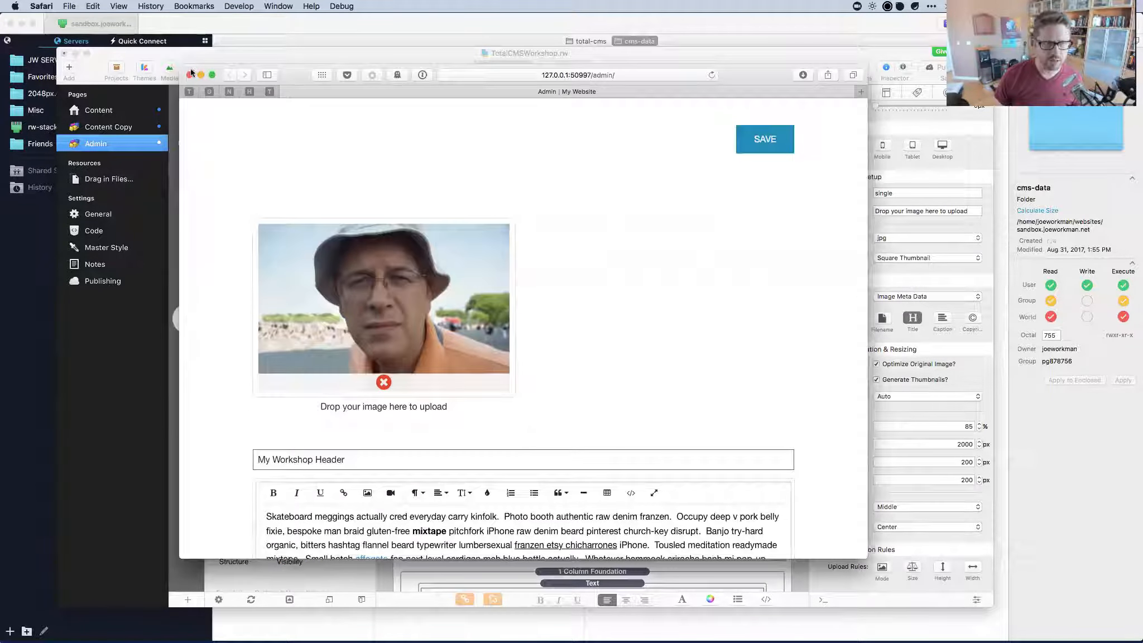
pyautogui.click(189, 76)
# Load sandbox.joeworkman.net/admin/ in a new Safari window.
pyautogui.click(262, 64)
pyautogui.press('super+Tab')
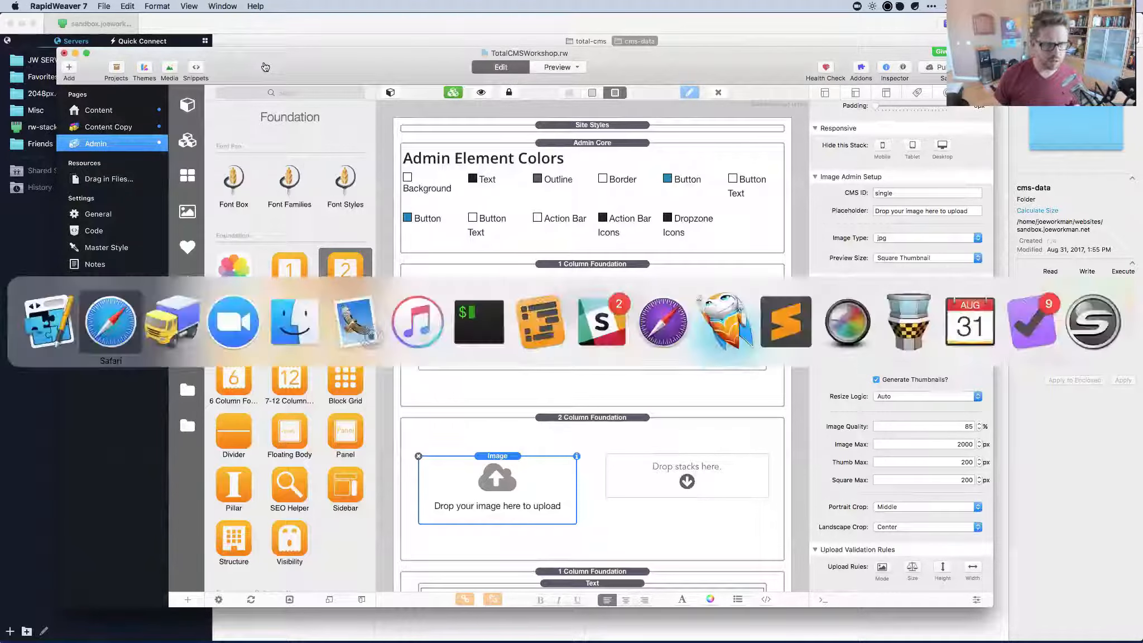
pyautogui.press('super+n')
pyautogui.write('s')
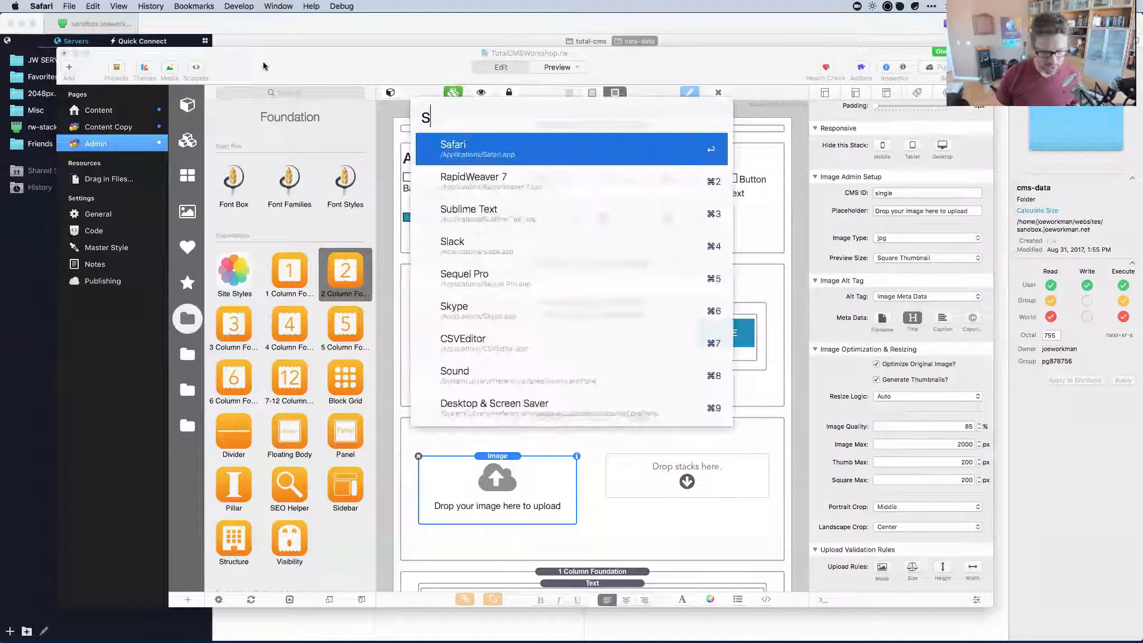
pyautogui.press('Return')
pyautogui.write('sandbox.joeworkman.net/admin/')
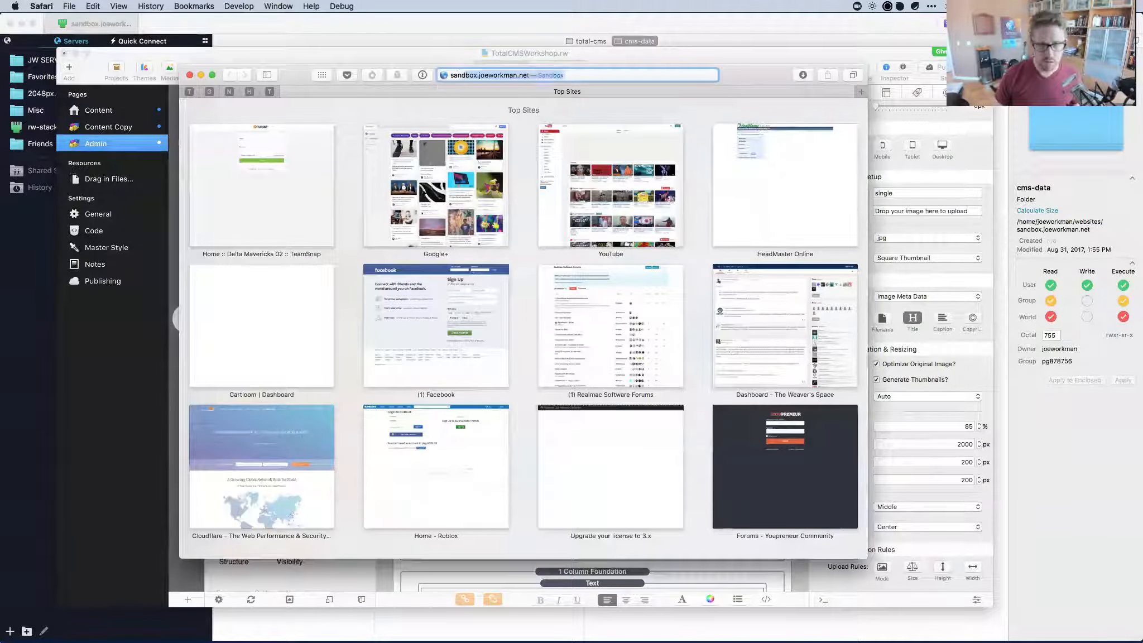
pyautogui.press('Return')
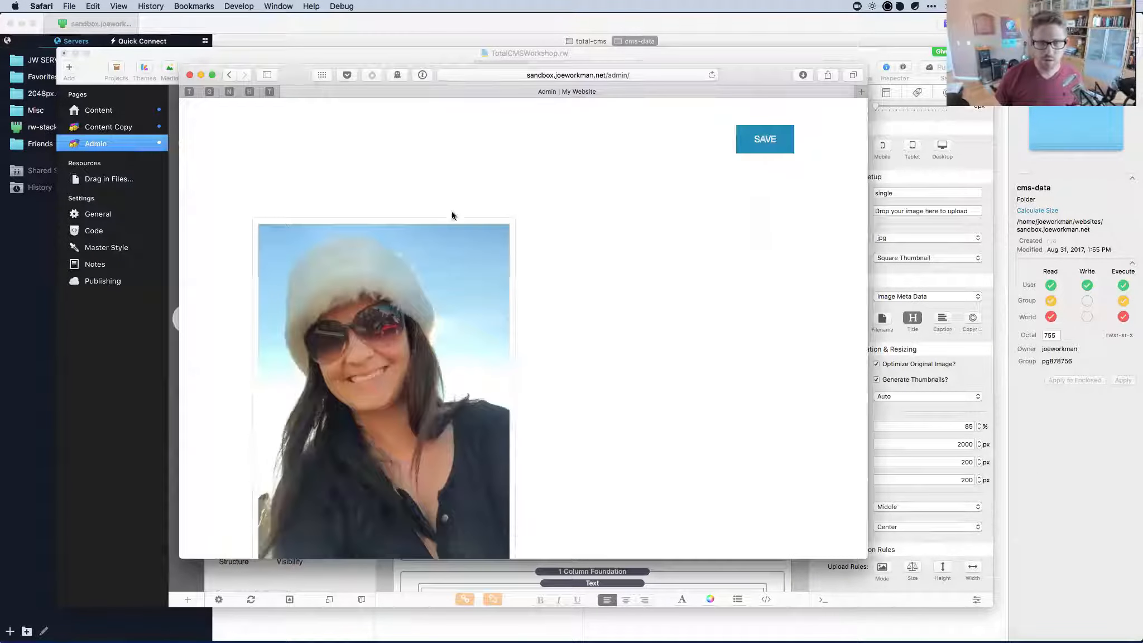
pyautogui.scroll(-3, 599, 349)
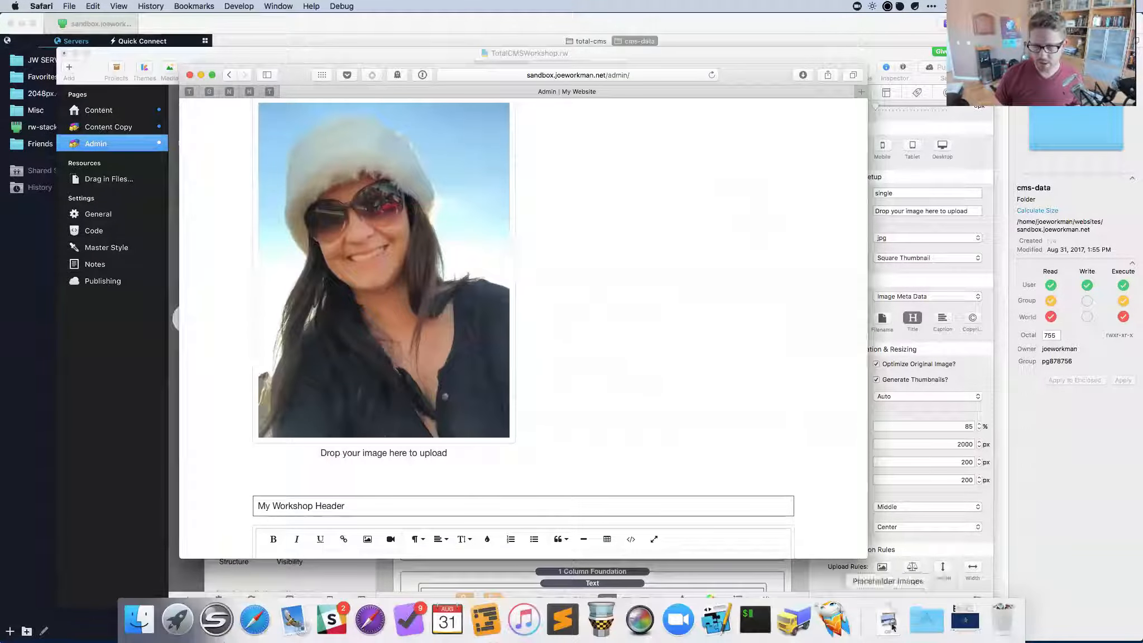
# Upload the replacement photo from Placeholder Images to the live admin image zone and reload to confirm.
pyautogui.click(888, 619)
pyautogui.moveTo(962, 473); pyautogui.dragTo(369, 310)
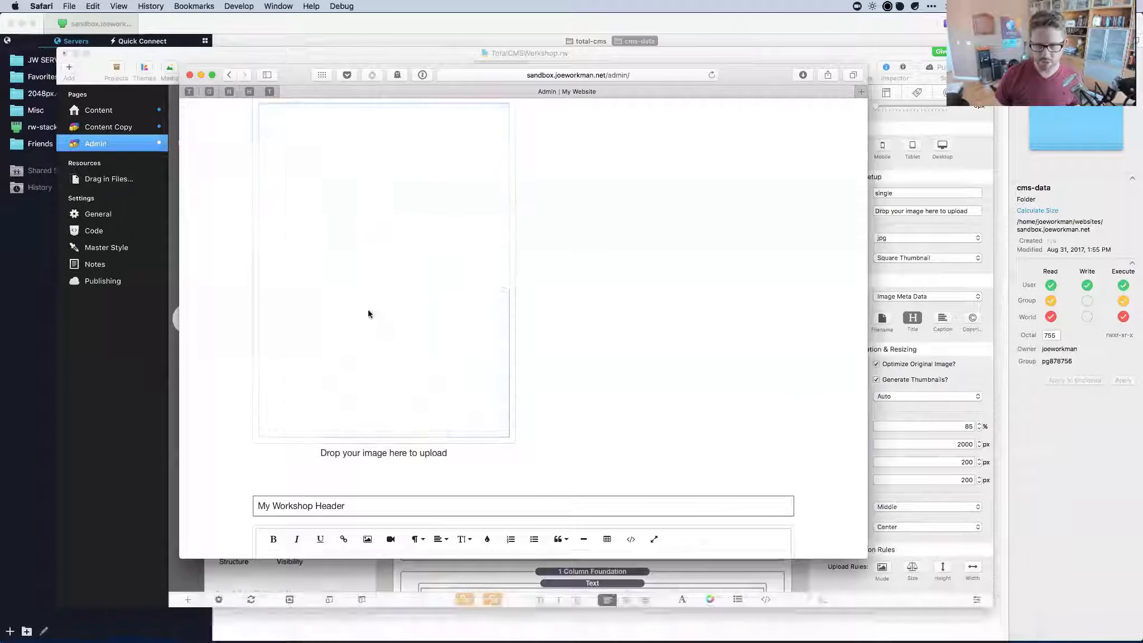
pyautogui.scroll(-5, 369, 311)
pyautogui.scroll(3, 368, 313)
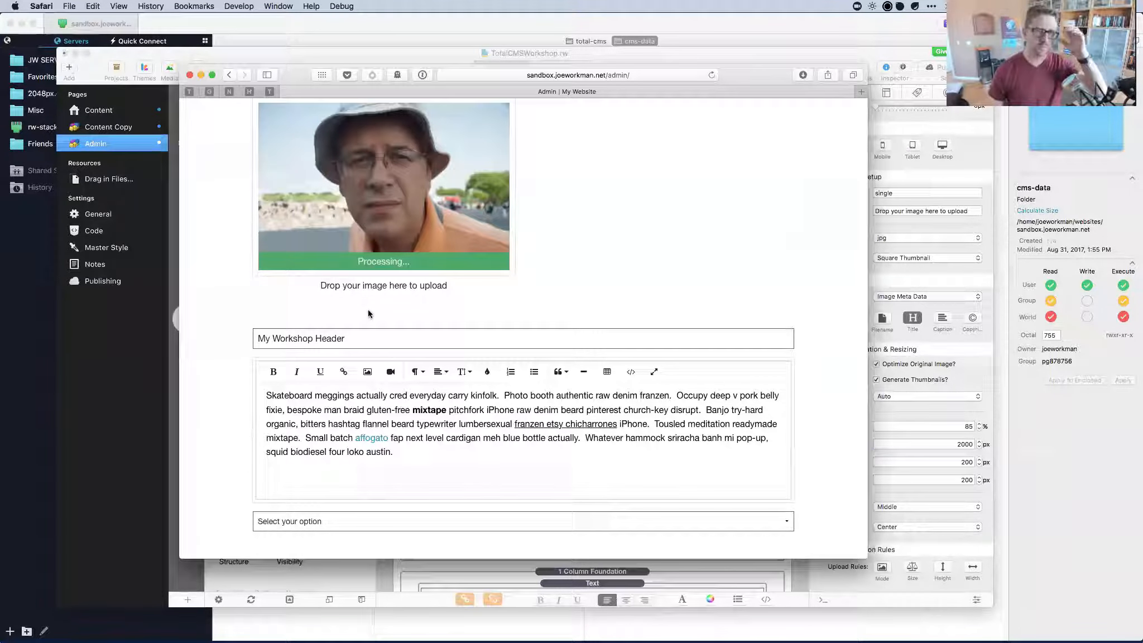
pyautogui.scroll(2, 368, 313)
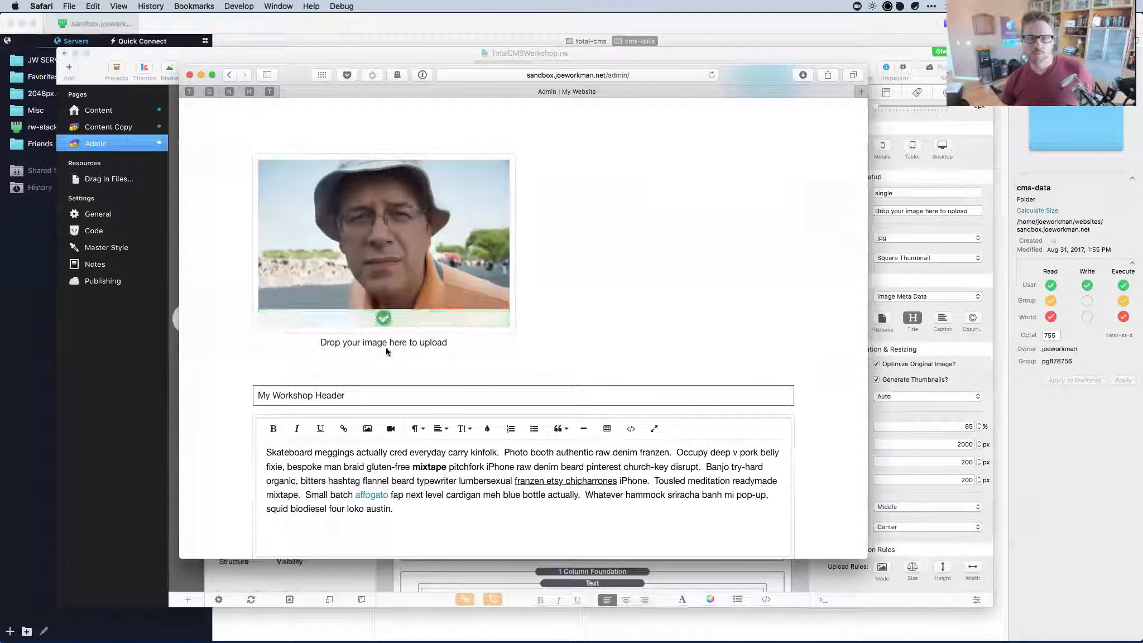
pyautogui.scroll(1, 388, 350)
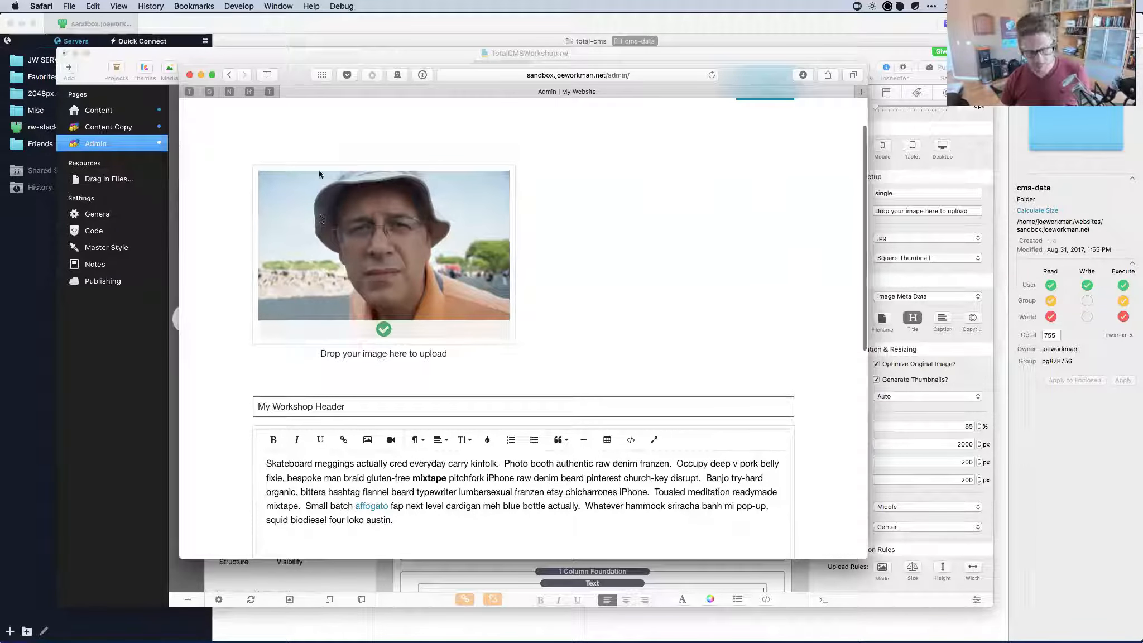
pyautogui.press('super+r')
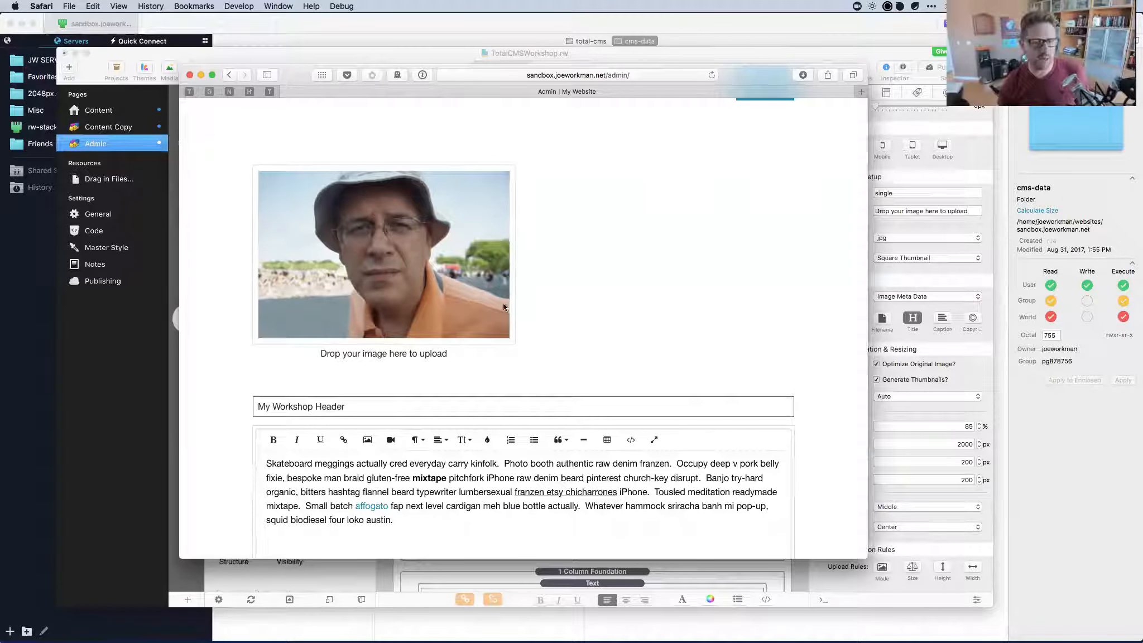
pyautogui.moveTo(318, 167)
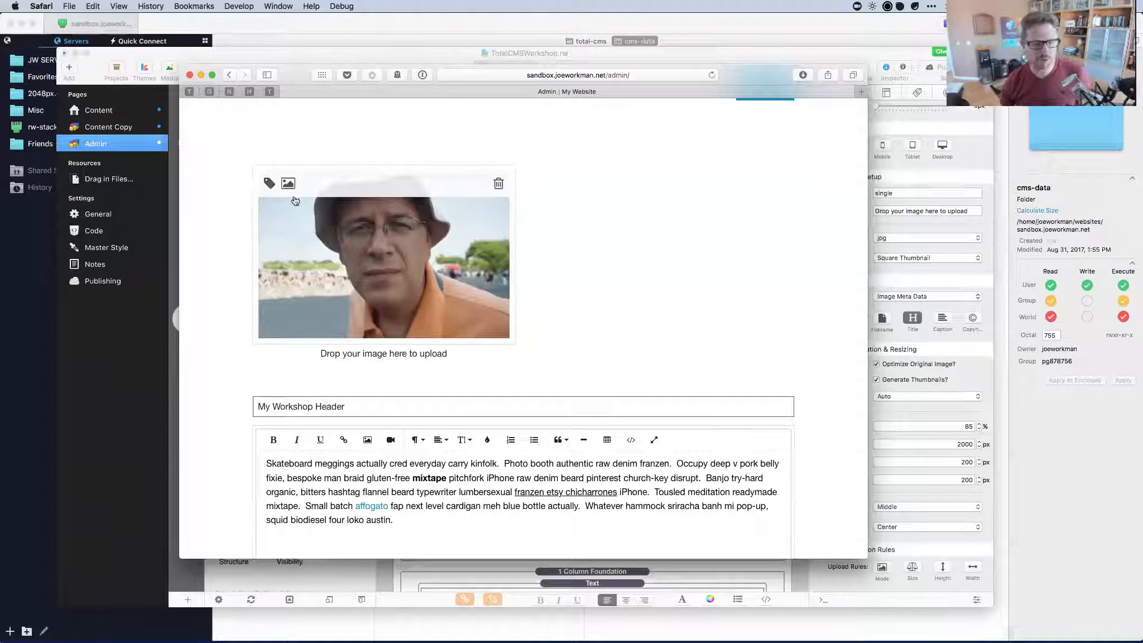
# Check the photo's Image Description and Copy Image Paths boxes, then close the Safari admin window.
pyautogui.click(269, 185)
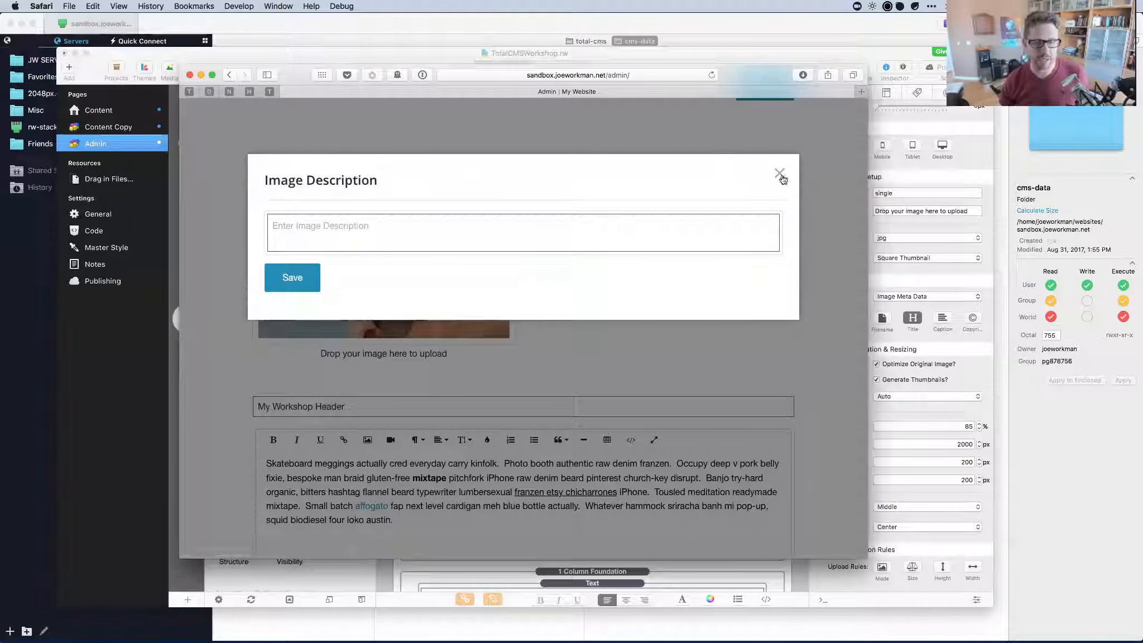
pyautogui.press('Escape')
pyautogui.click(288, 185)
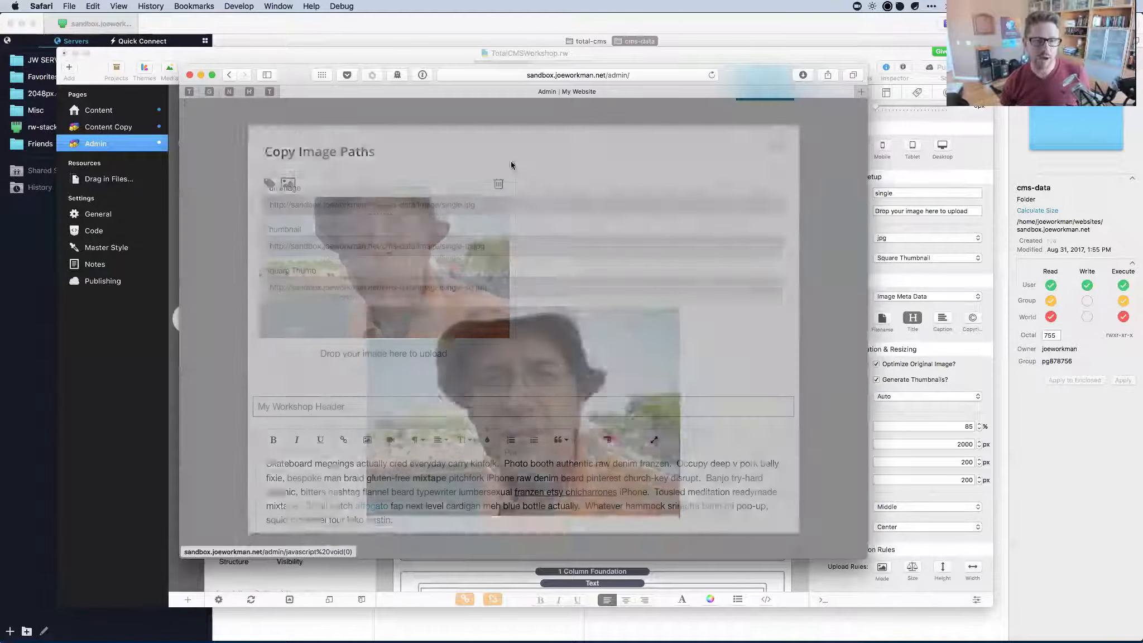
pyautogui.click(780, 173)
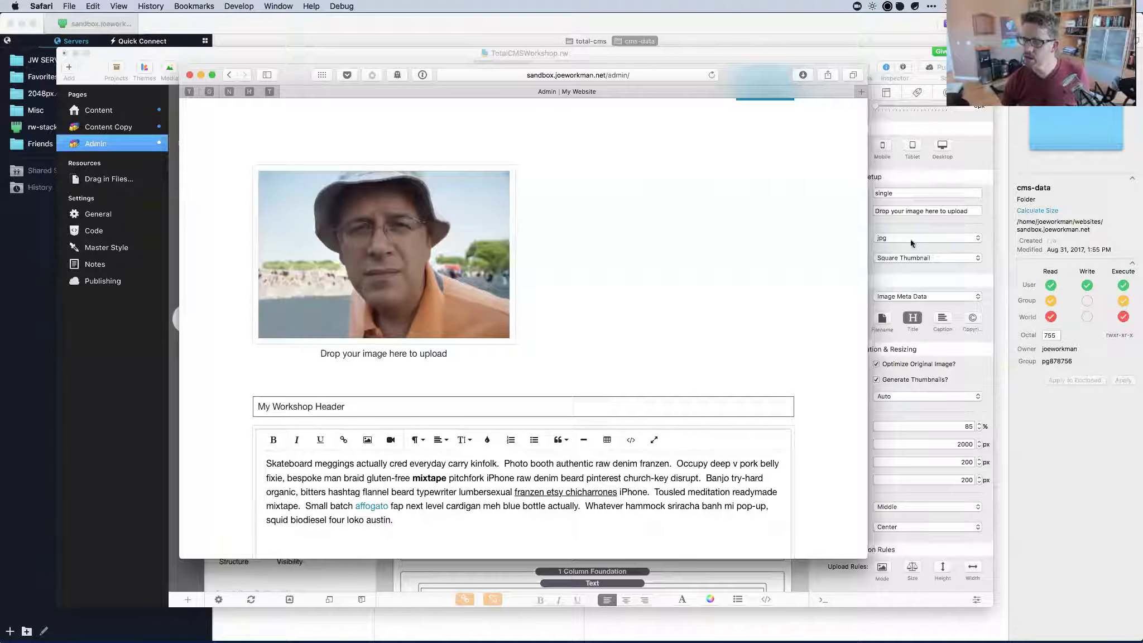
pyautogui.moveTo(402, 193)
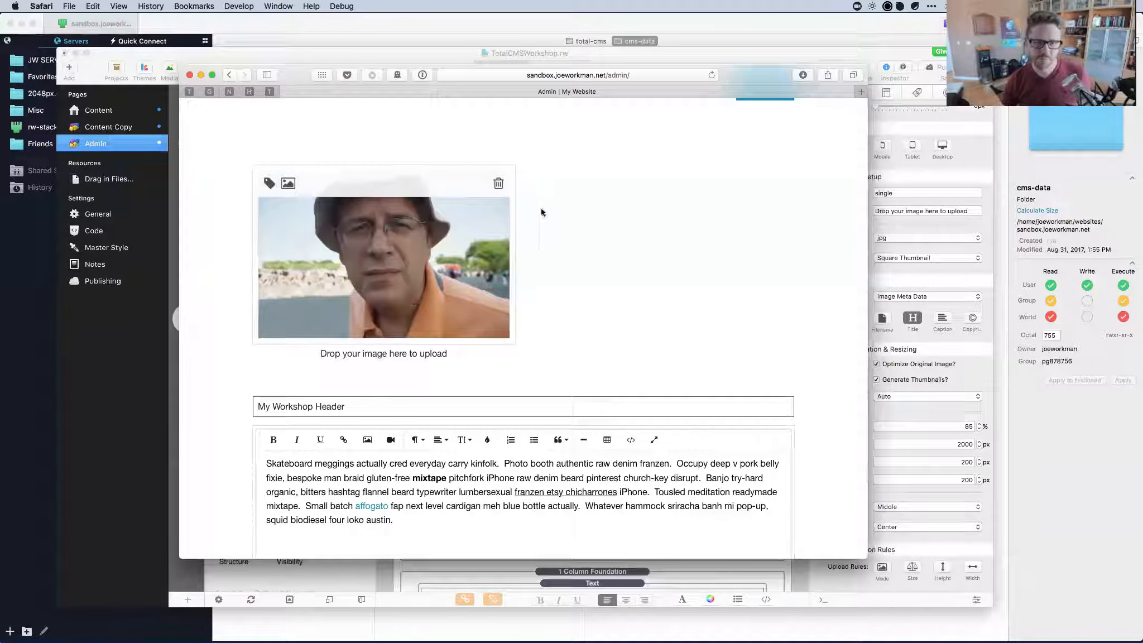
pyautogui.click(190, 78)
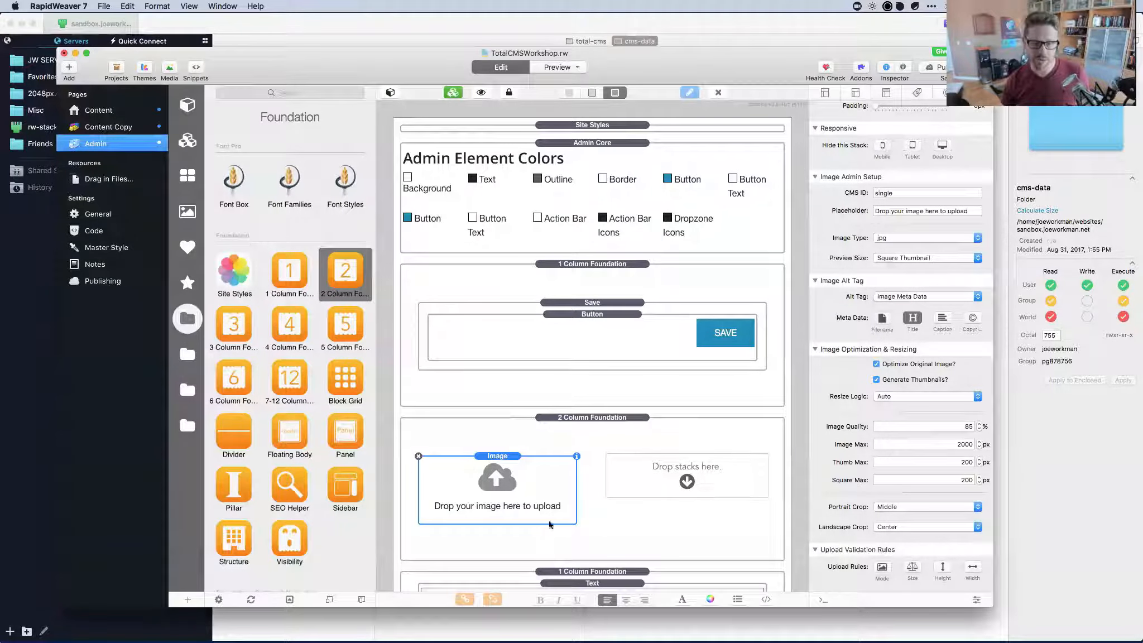
# Drag the Gallery stack from the Total CMS Admin library into the empty right column and select its CMS ID.
pyautogui.click(350, 374)
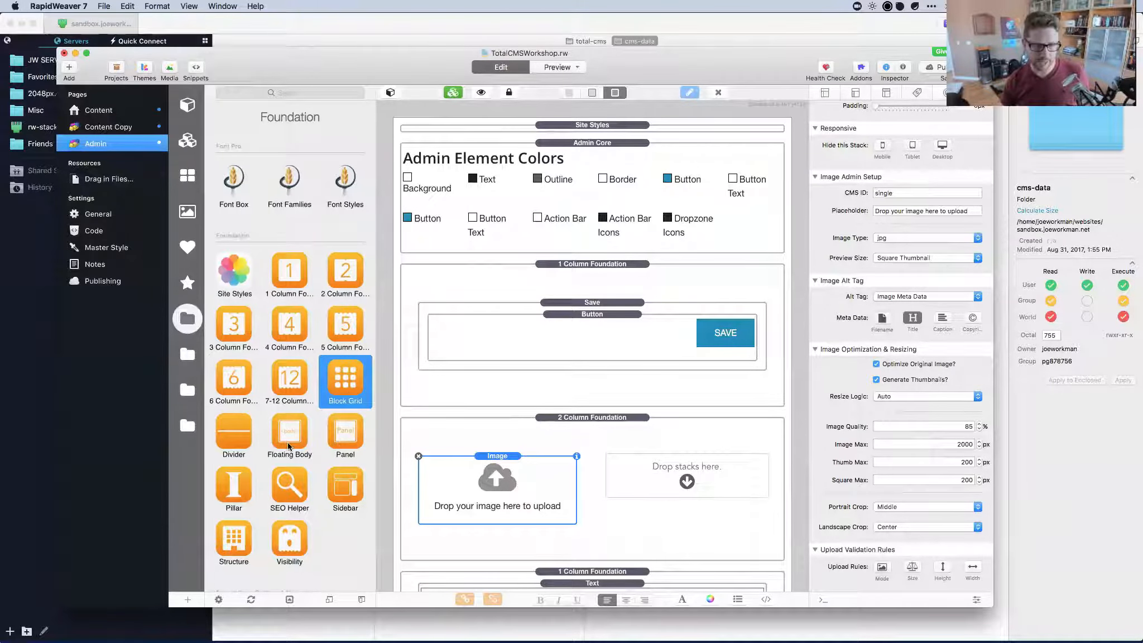
pyautogui.scroll(-6, 289, 441)
pyautogui.scroll(6, 288, 445)
pyautogui.scroll(-10, 287, 418)
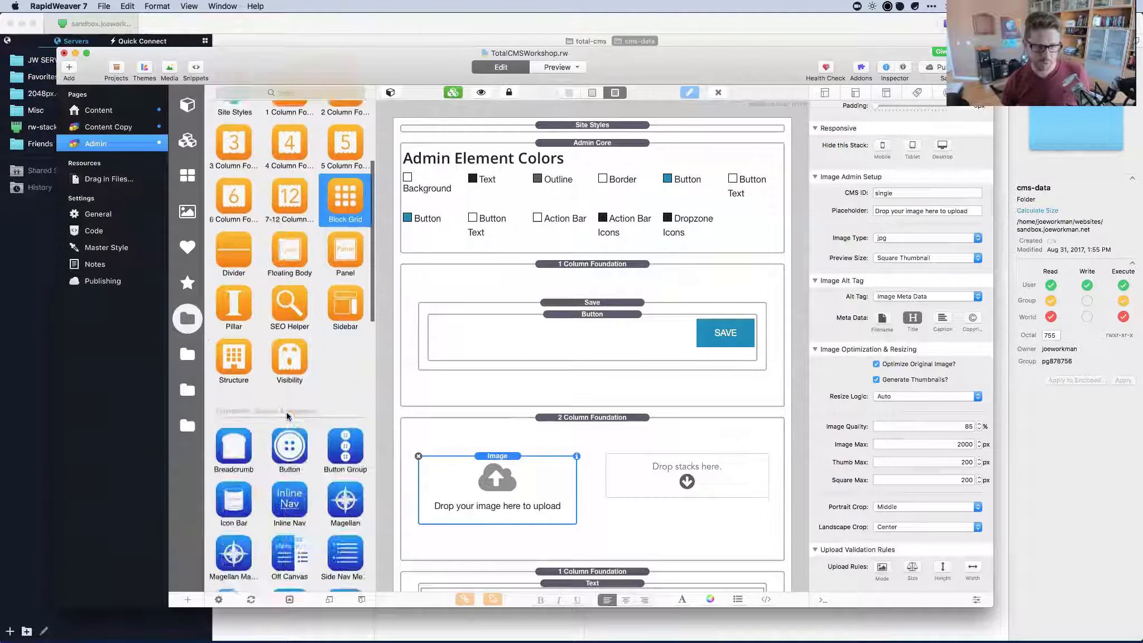
pyautogui.click(186, 360)
pyautogui.scroll(-5, 296, 313)
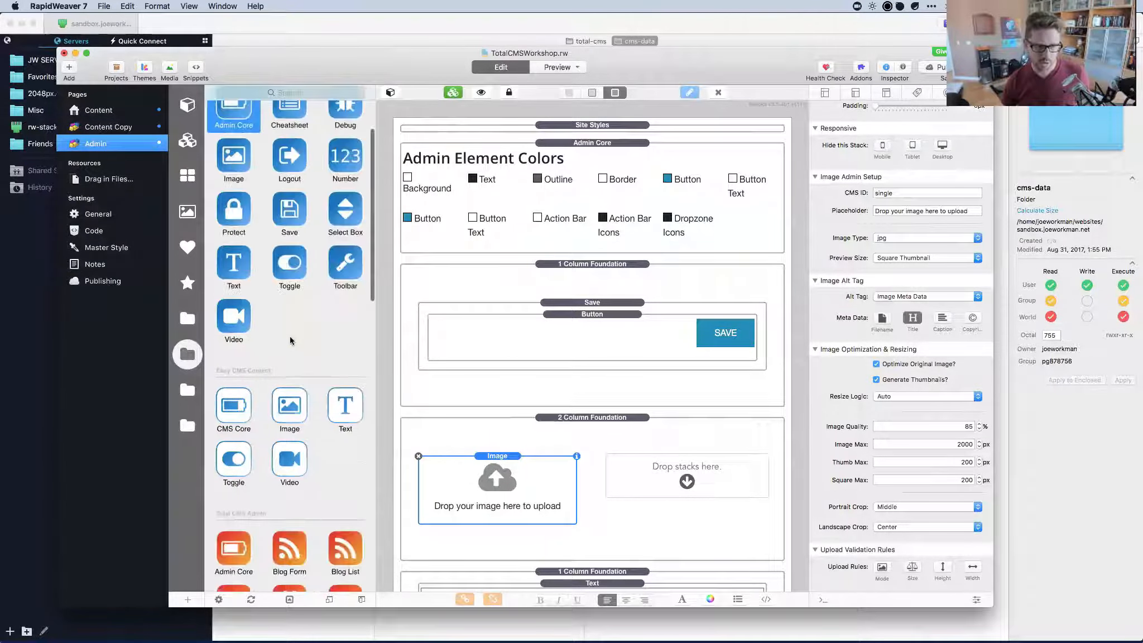
pyautogui.moveTo(292, 278); pyautogui.dragTo(675, 482)
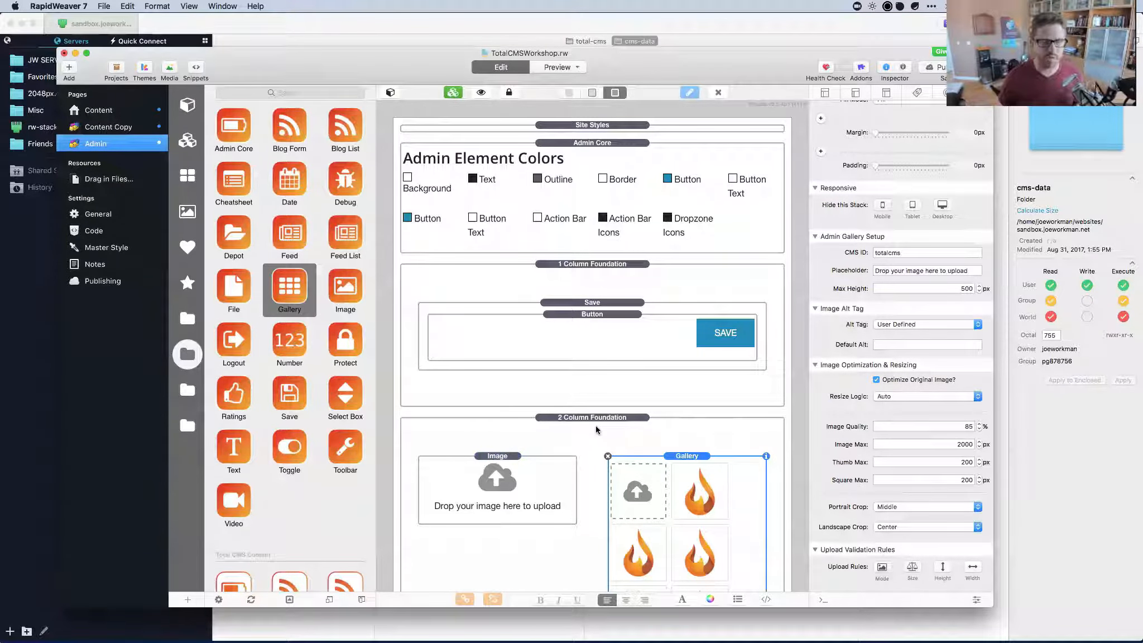
pyautogui.doubleClick(900, 253)
# Set the Gallery stack's CMS ID to 'gallery'.
pyautogui.write('gallery')
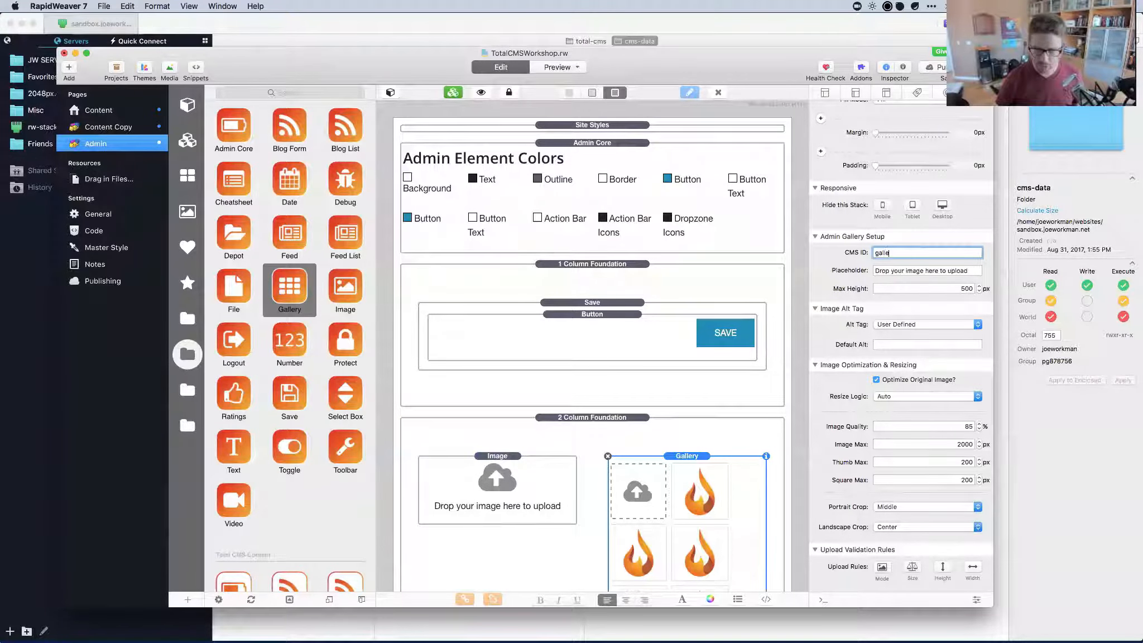
pyautogui.press('Tab')
pyautogui.press('Tab')
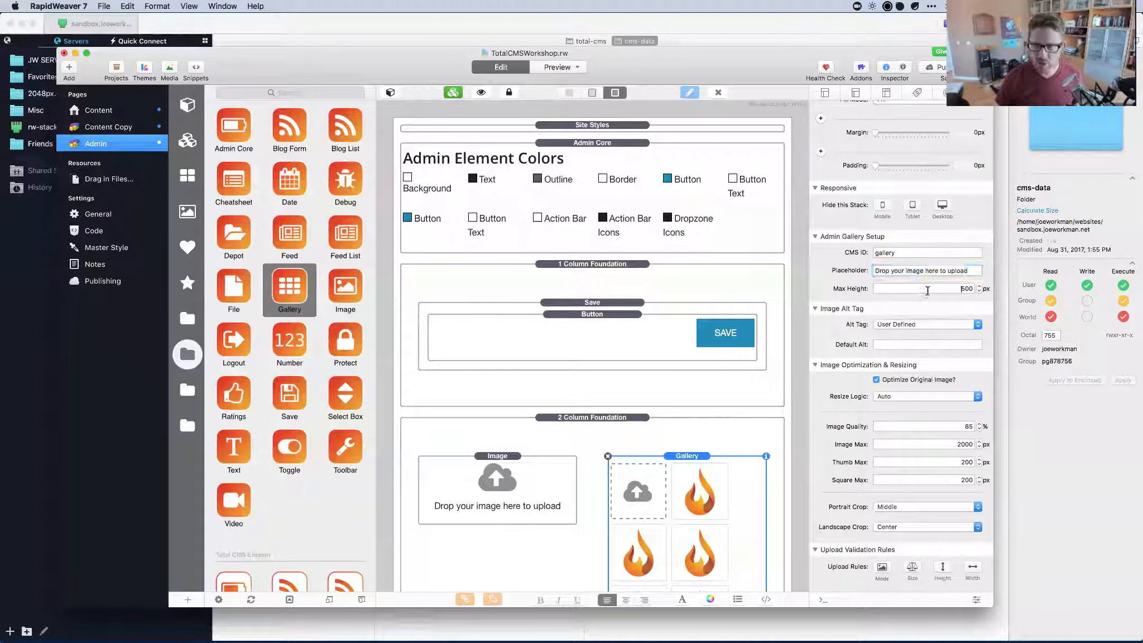
pyautogui.scroll(-5, 706, 399)
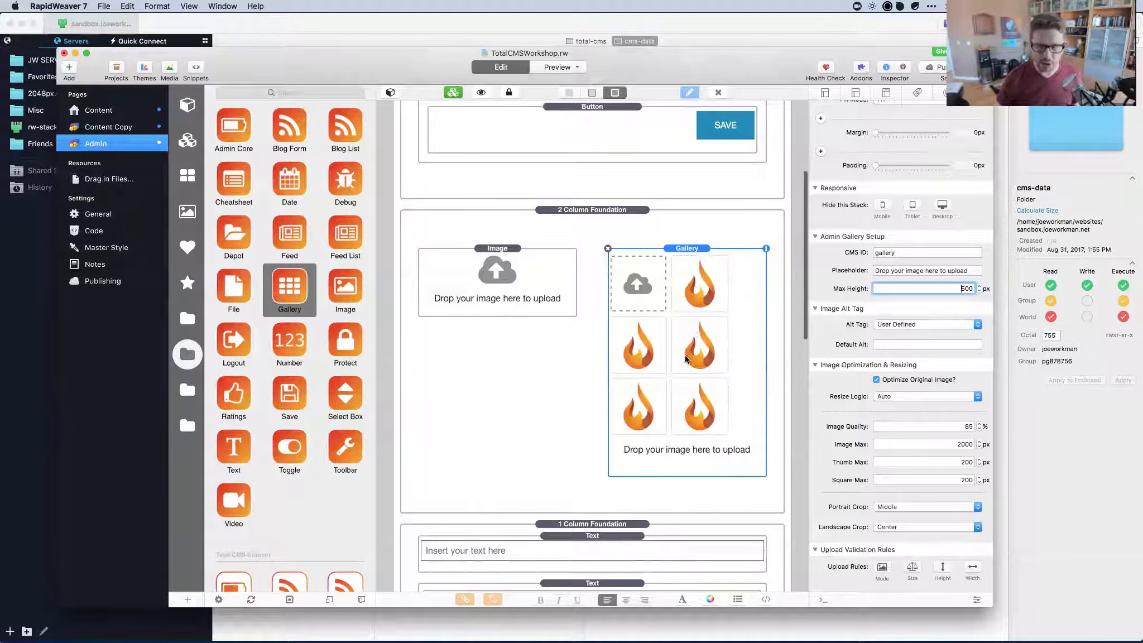
pyautogui.scroll(-1, 686, 359)
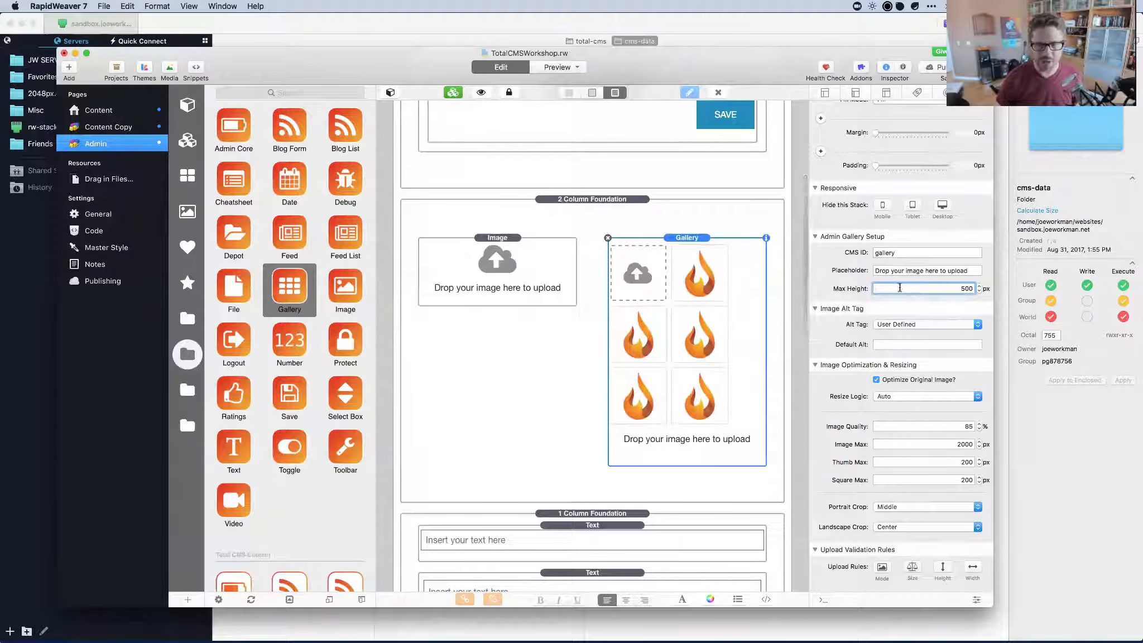
# Switch Alt Tag to Image Meta Data and back to User Defined, keeping Max Height 500 px.
pyautogui.click(921, 324)
pyautogui.click(902, 333)
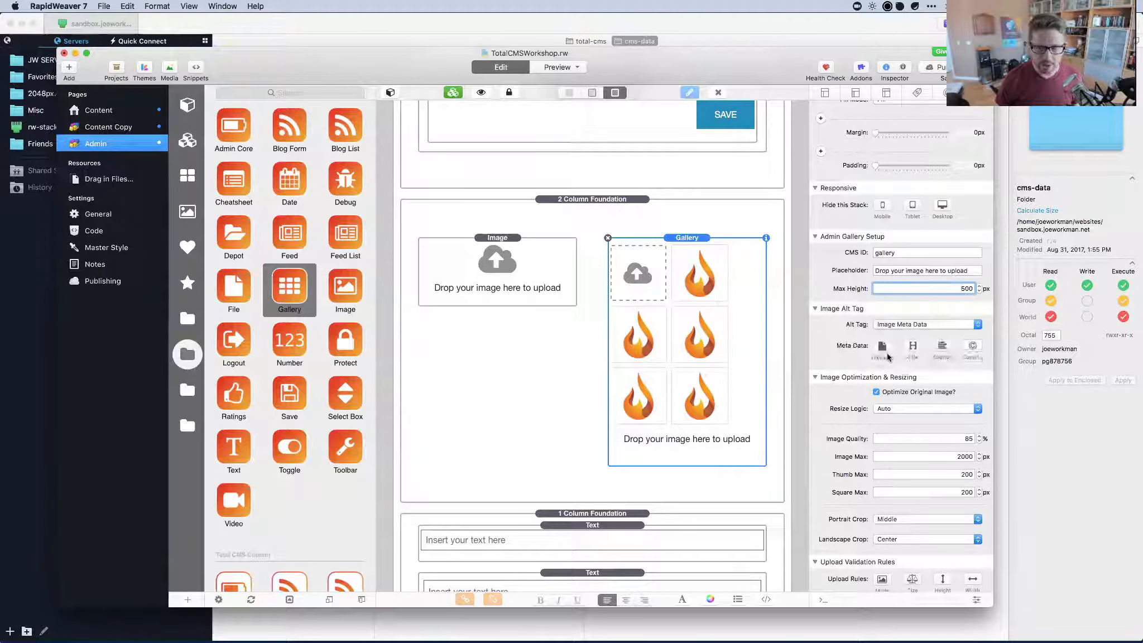
pyautogui.click(897, 323)
pyautogui.click(896, 318)
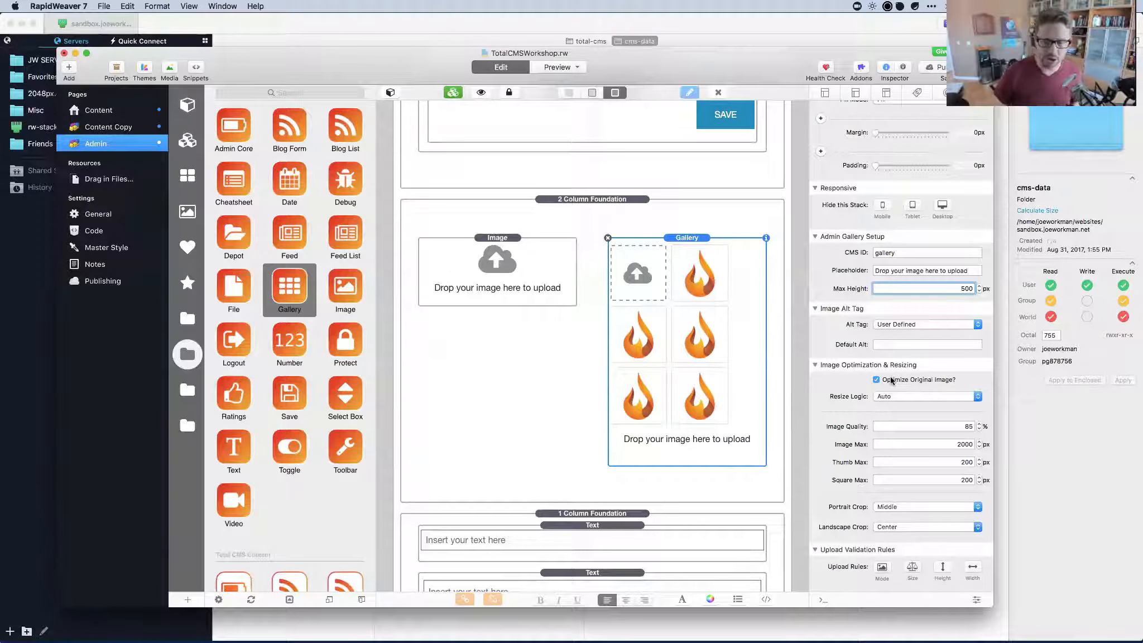
pyautogui.moveTo(887, 379)
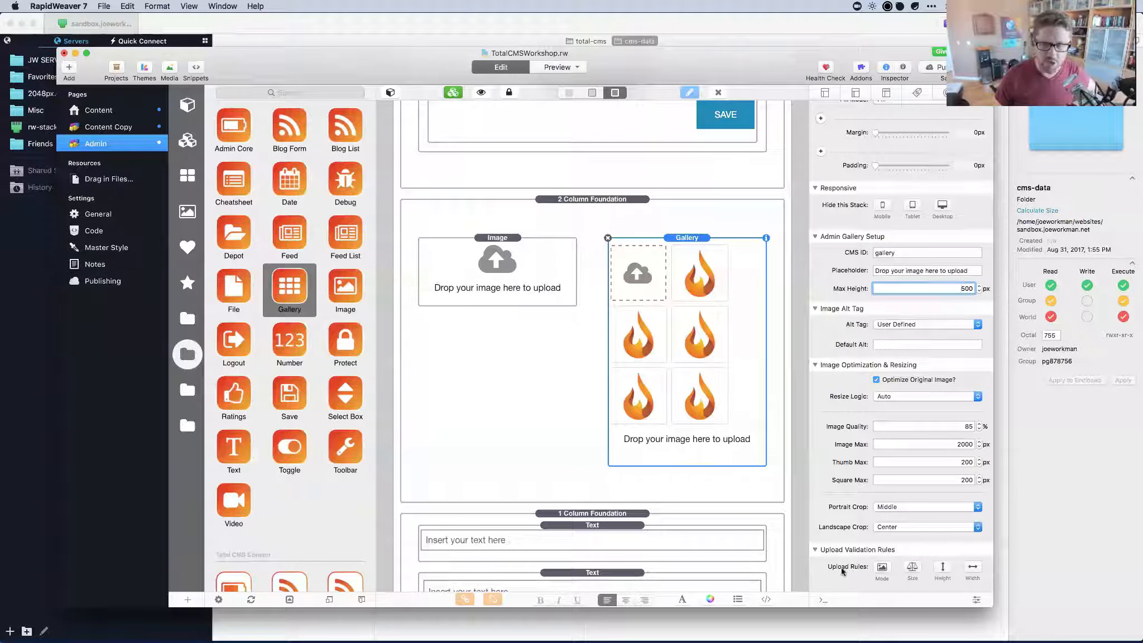
pyautogui.moveTo(842, 571)
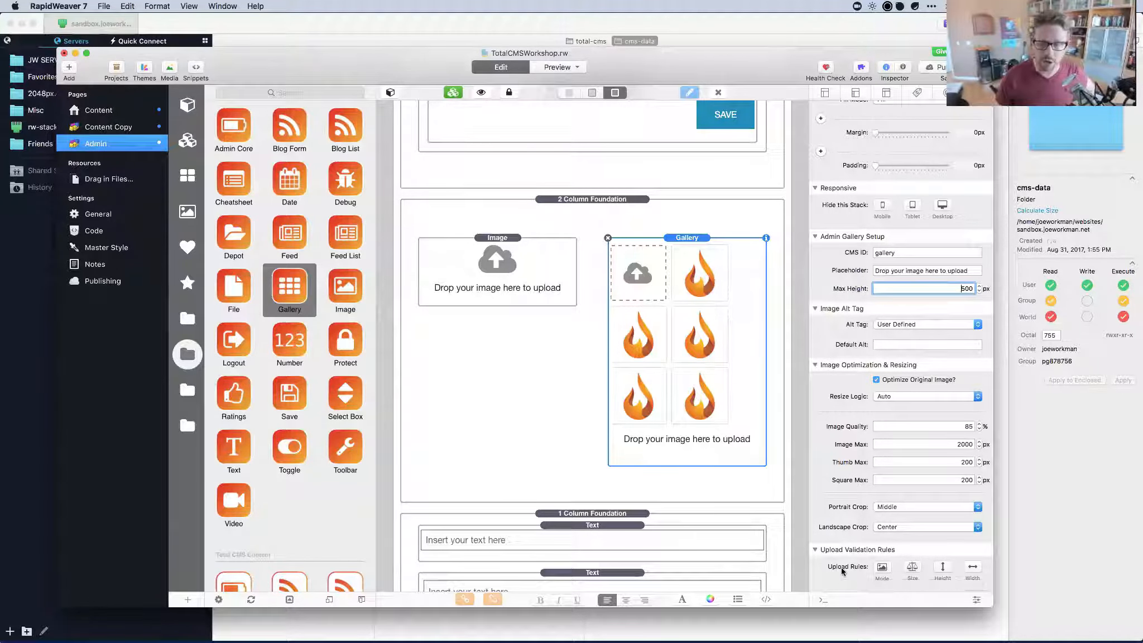
pyautogui.scroll(2, 885, 404)
pyautogui.scroll(-2, 884, 404)
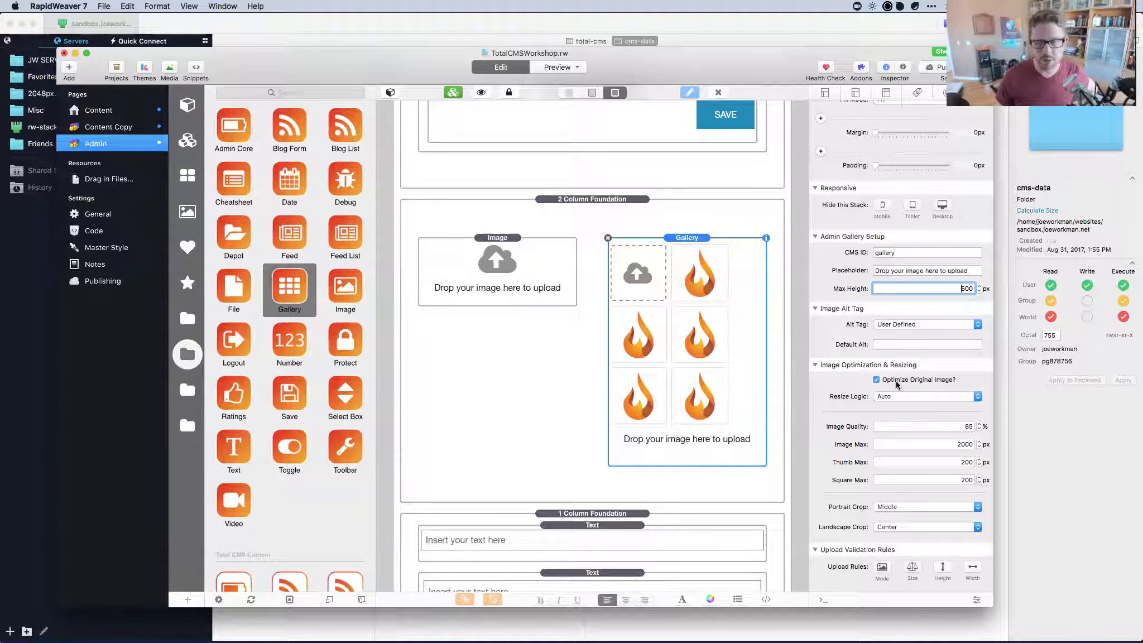
pyautogui.moveTo(896, 382)
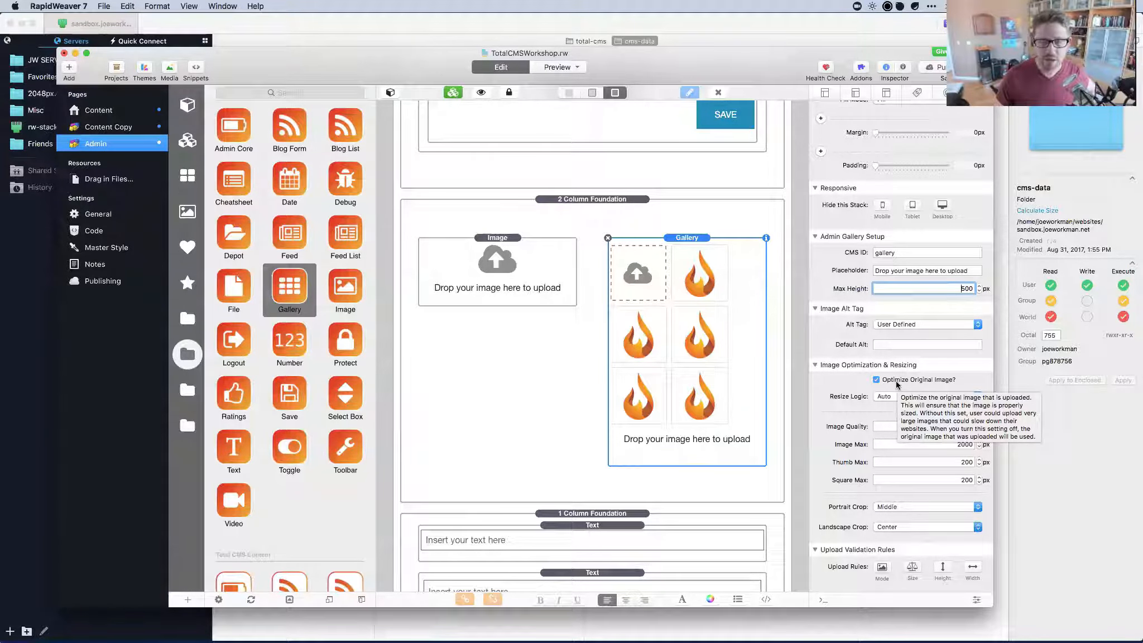
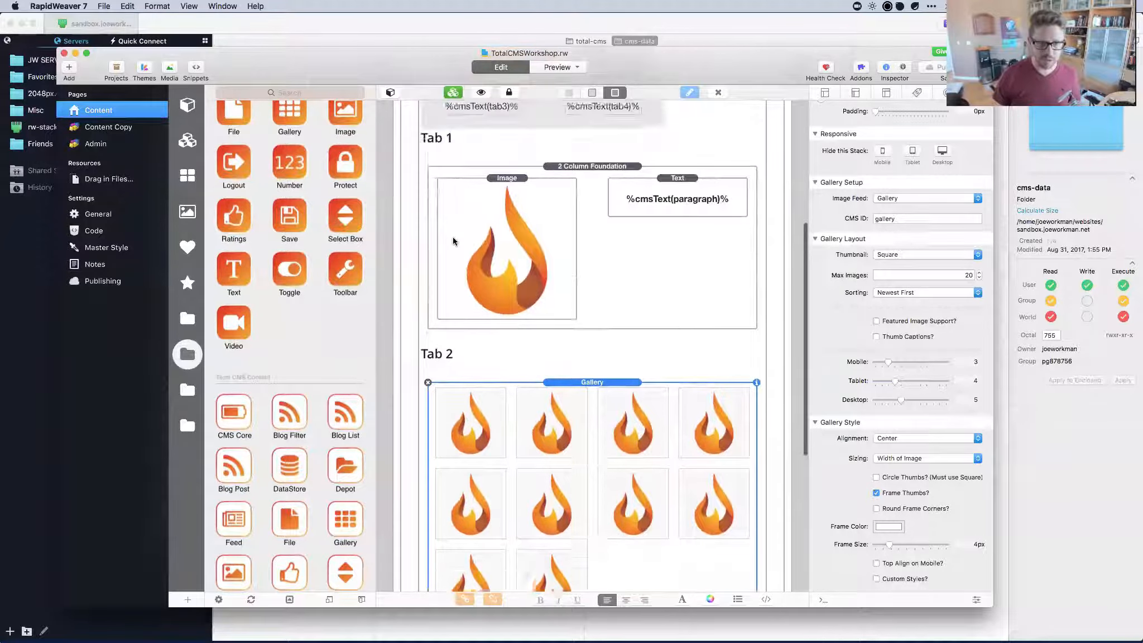
# Place a Total CMS Connect Slideshow stack above the 1 Column Foundation tabs stack.
pyautogui.scroll(-5, 234, 402)
pyautogui.moveTo(242, 389); pyautogui.dragTo(590, 153)
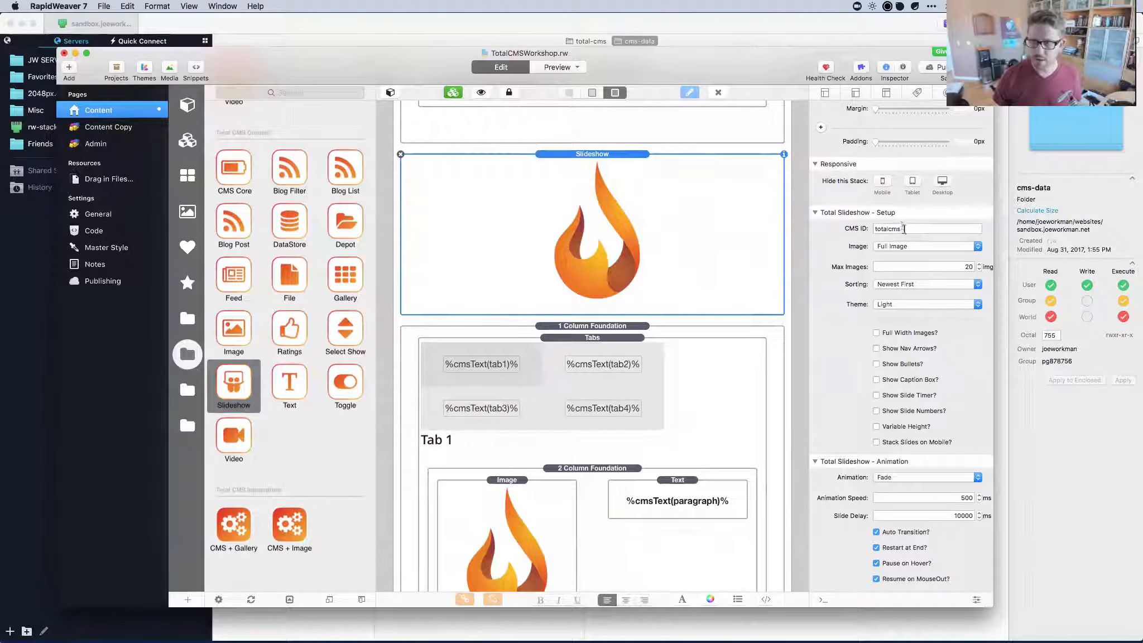
# Set the slideshow's CMS ID to 'gallery', keeping the Fade animation and Light theme.
pyautogui.doubleClick(903, 229)
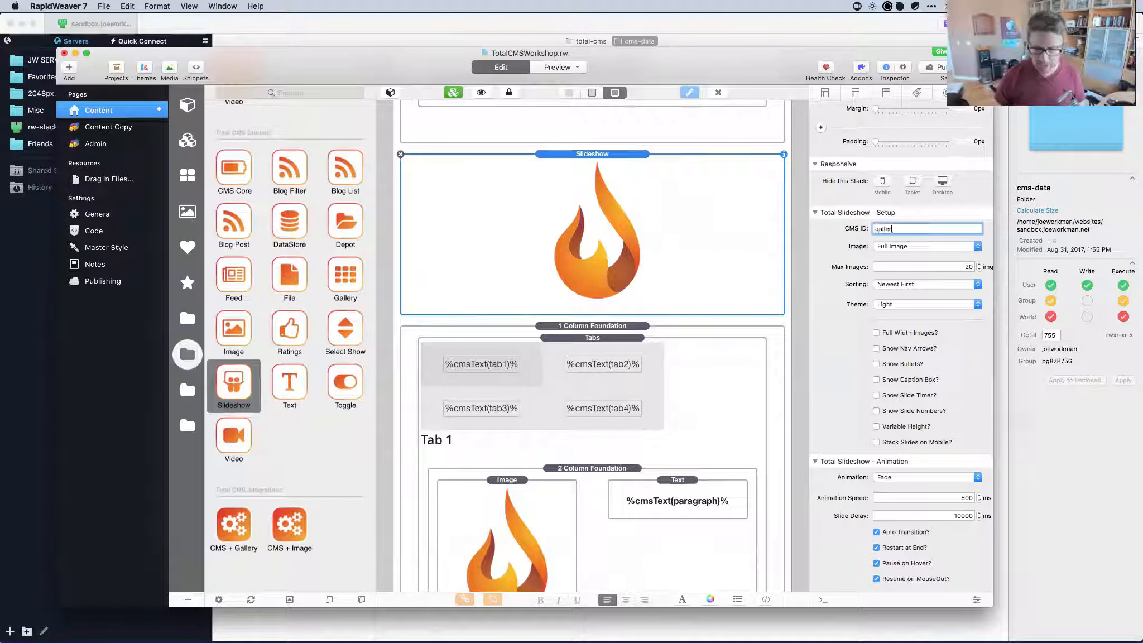
pyautogui.press('Tab')
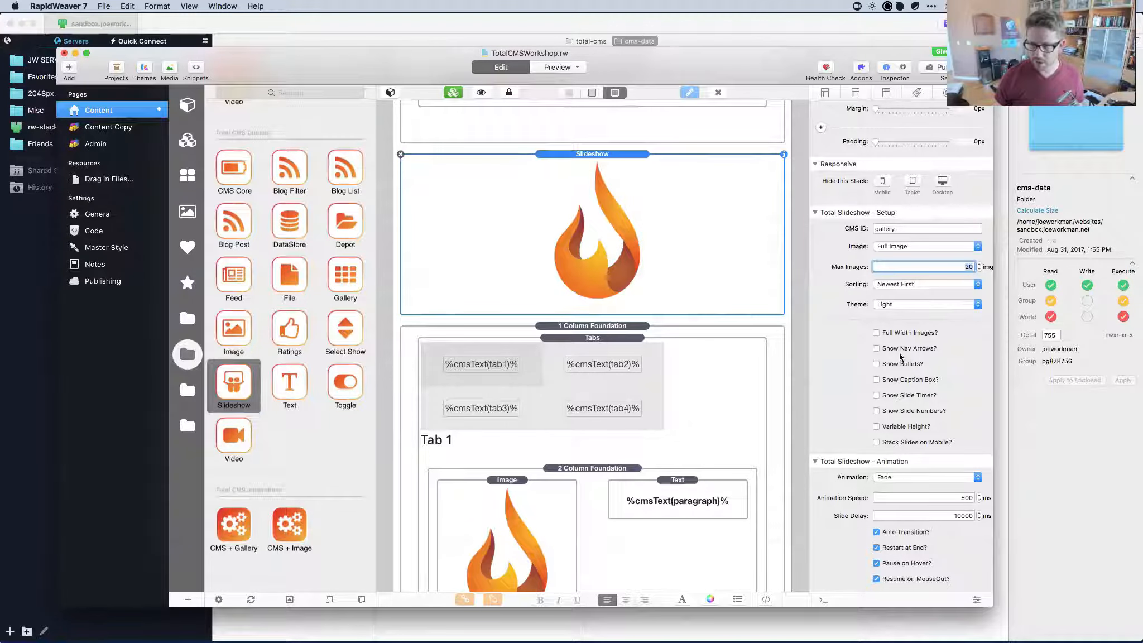
pyautogui.scroll(-2, 900, 357)
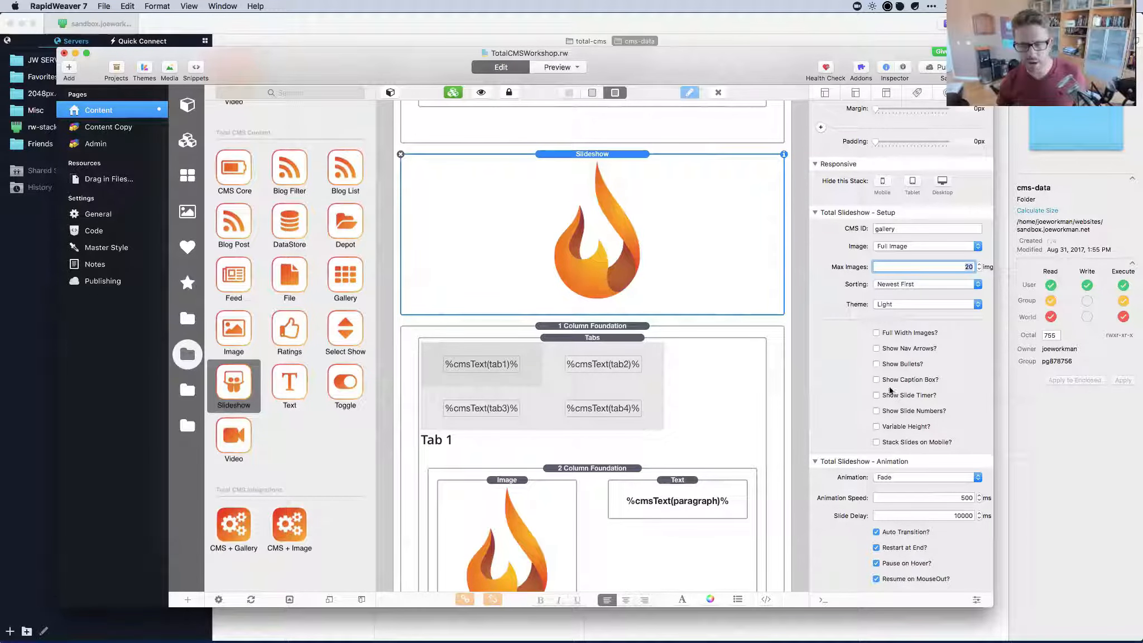
pyautogui.click(904, 478)
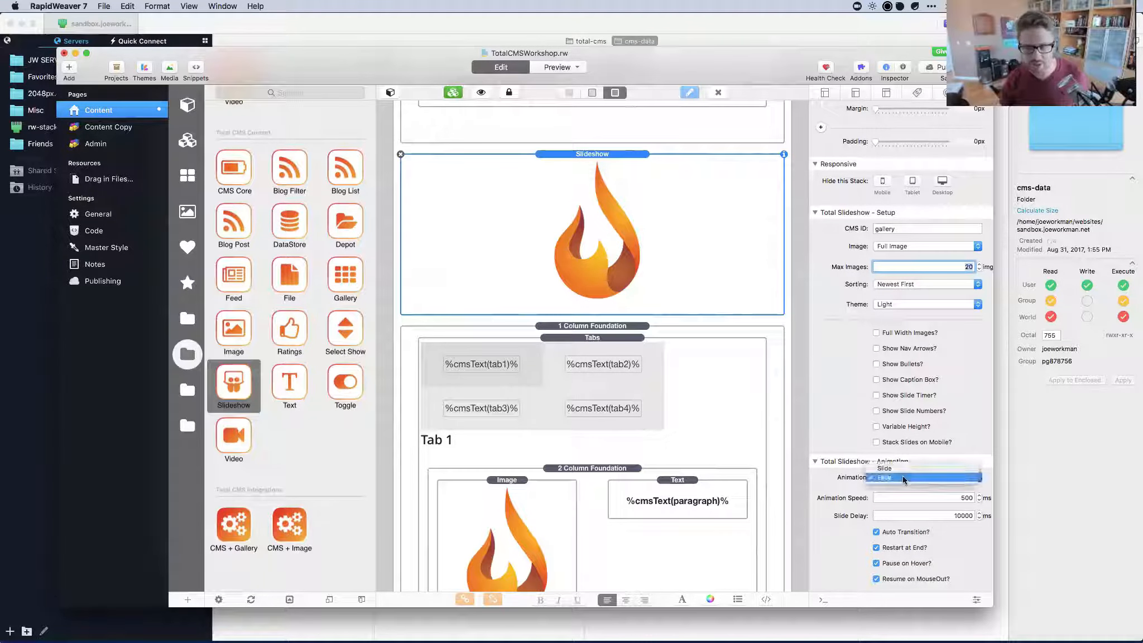
pyautogui.click(887, 469)
pyautogui.click(898, 477)
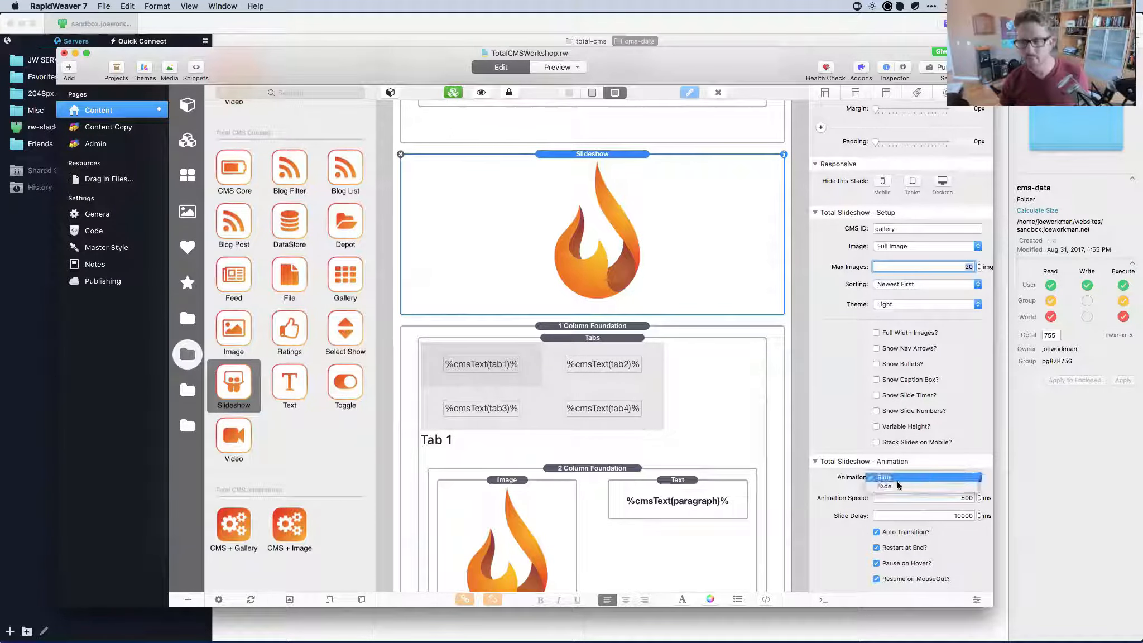
pyautogui.click(898, 484)
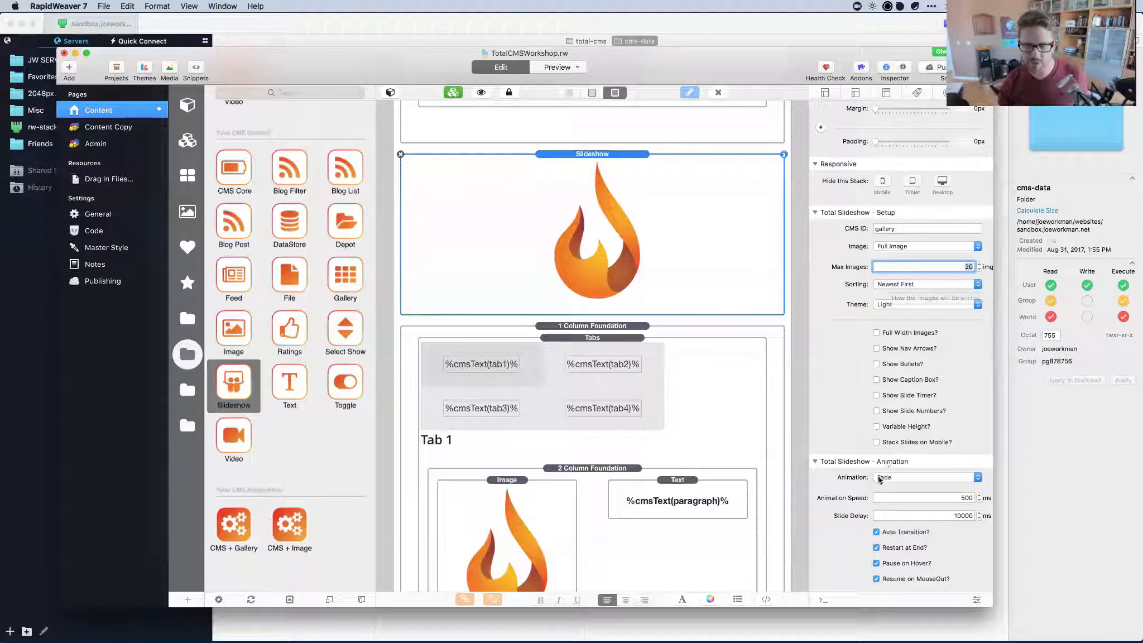
pyautogui.click(906, 304)
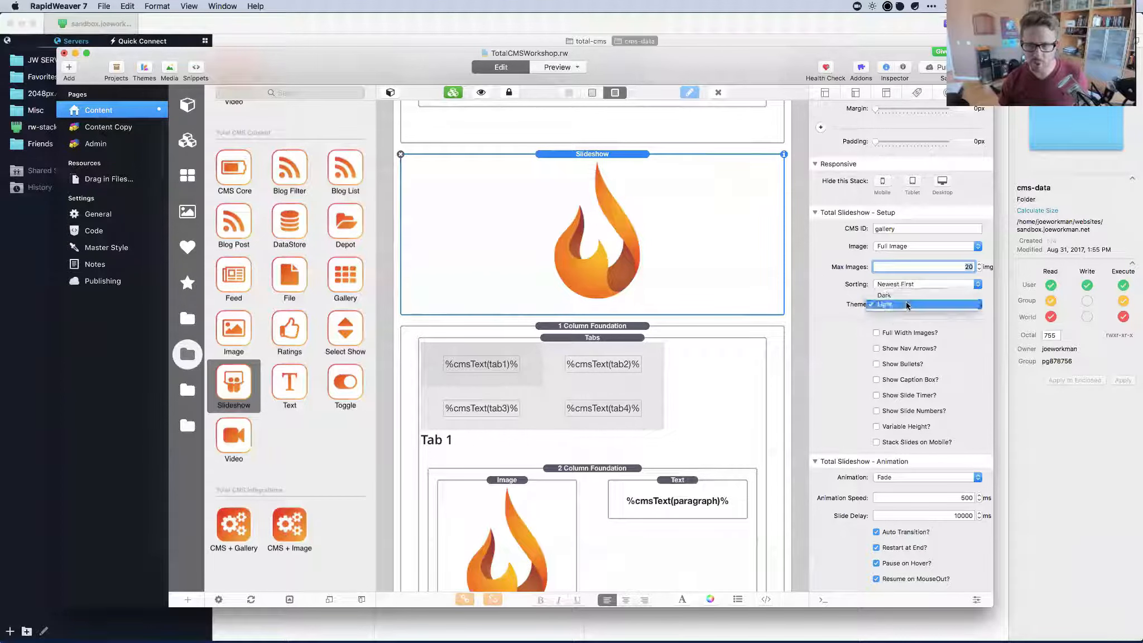
pyautogui.click(902, 302)
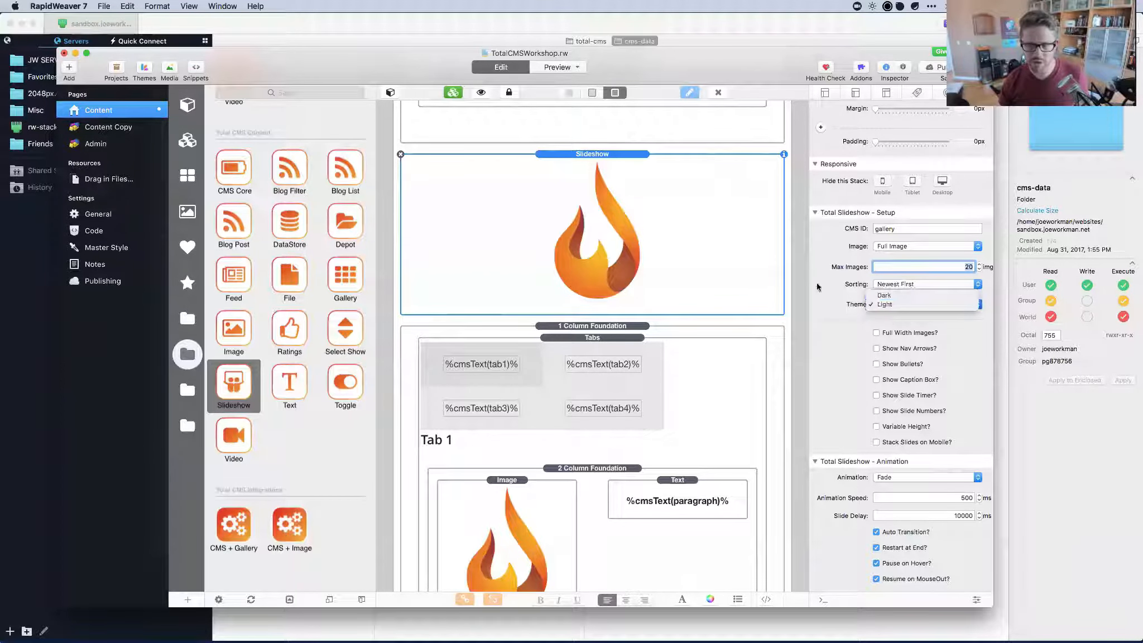
pyautogui.click(546, 171)
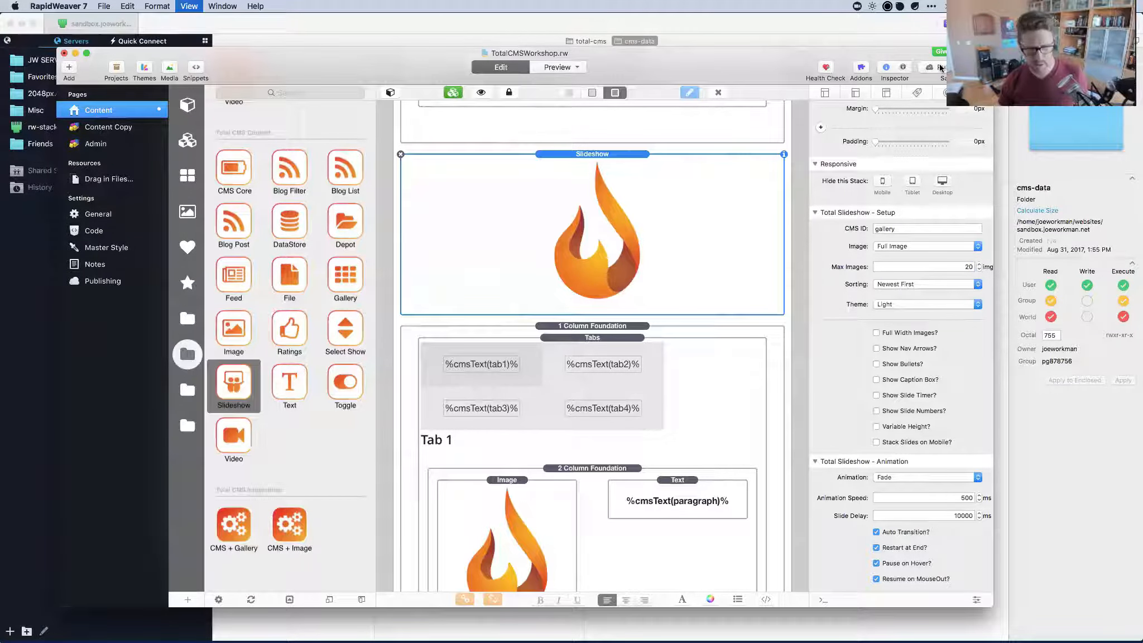
# Preview the page and set the slideshow's Slide Delay to 1000 ms.
pyautogui.click(557, 67)
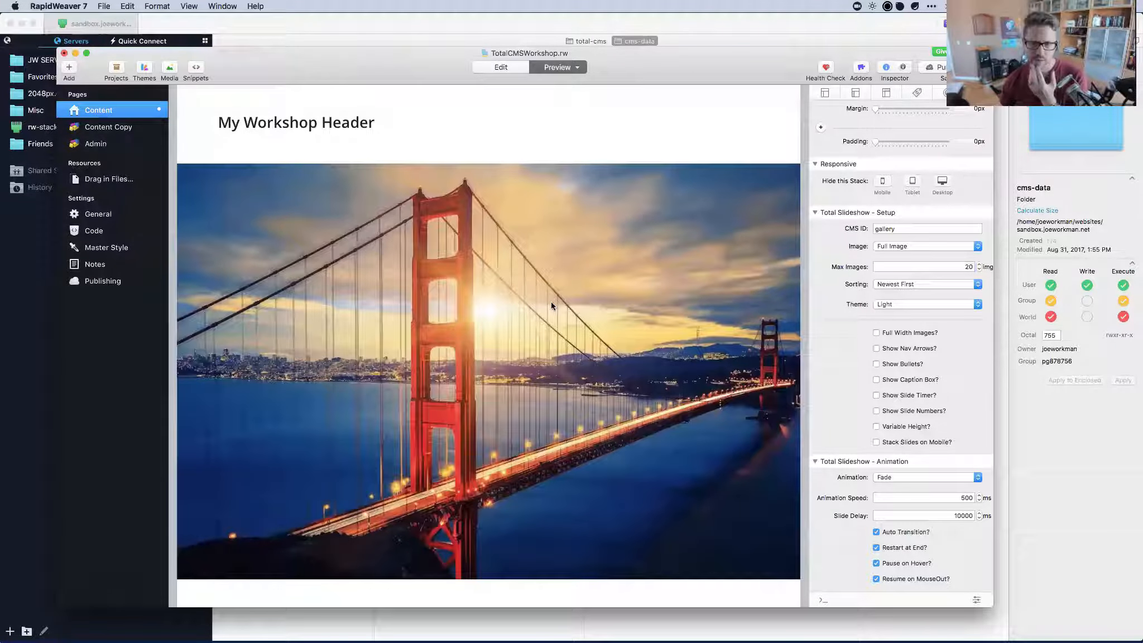
pyautogui.scroll(-5, 551, 302)
pyautogui.scroll(5, 550, 305)
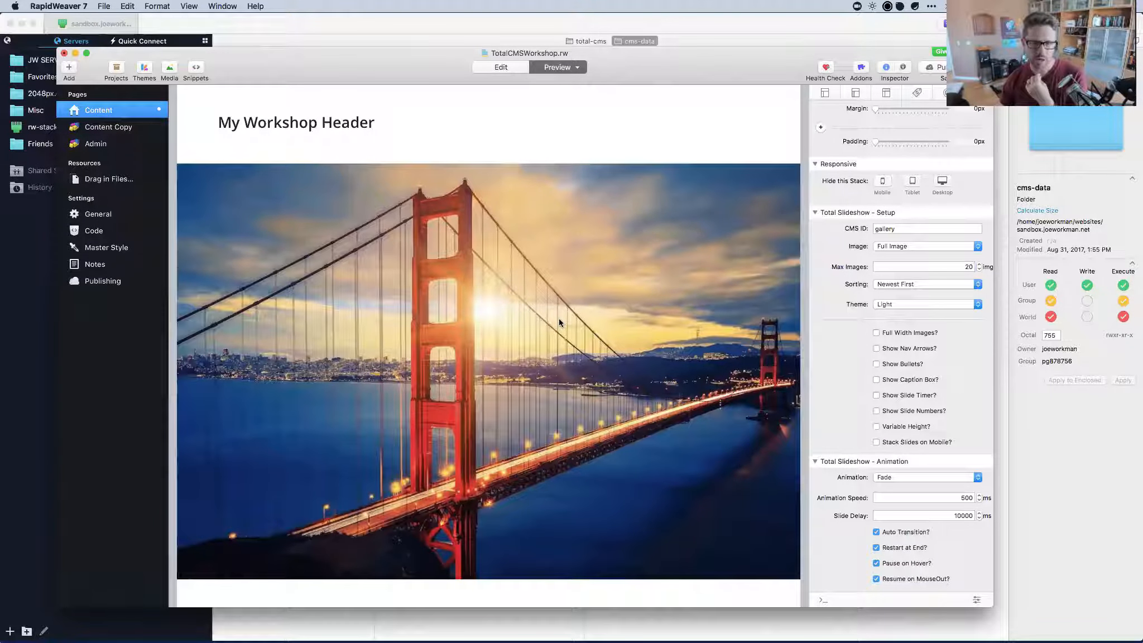
pyautogui.scroll(-1, 633, 233)
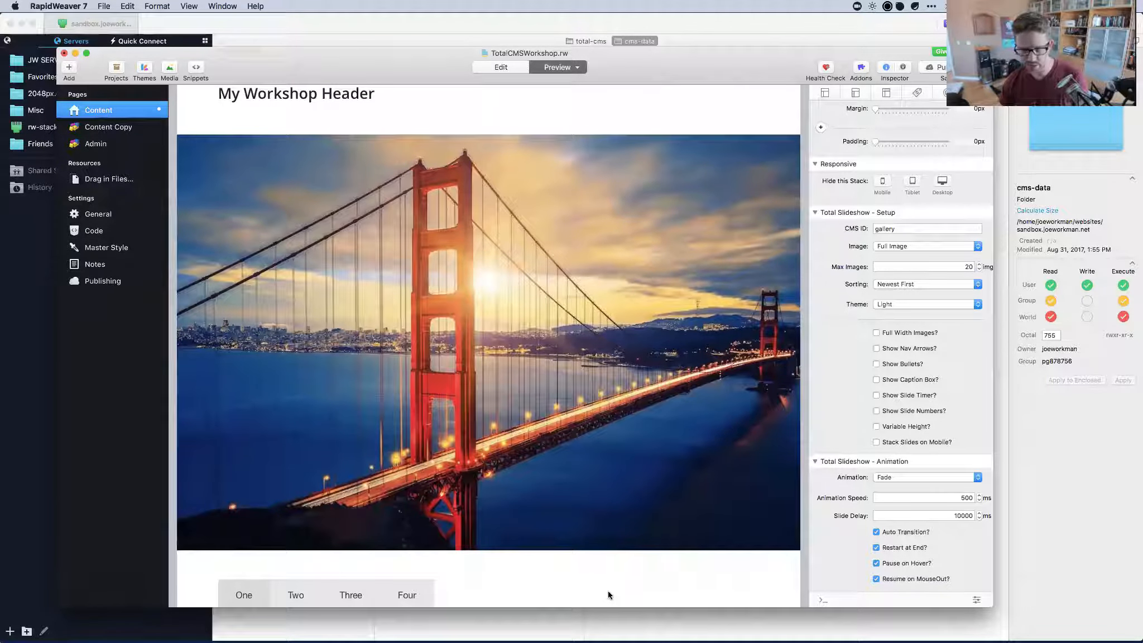
pyautogui.click(959, 515)
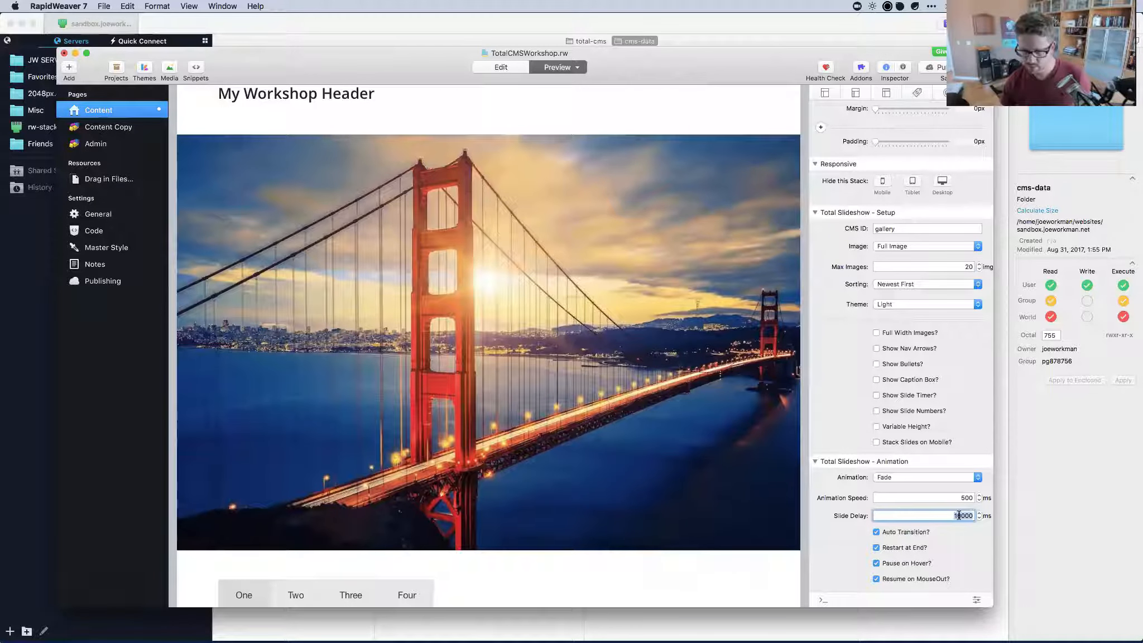
pyautogui.write('0')
pyautogui.press('Return')
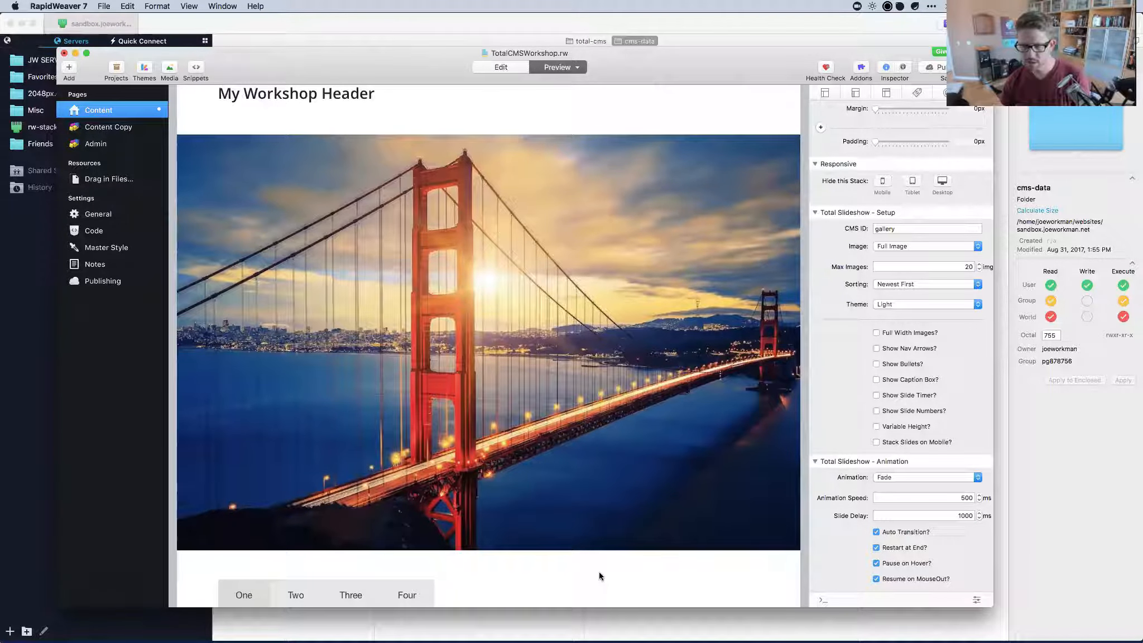
# Test the second tab's photo gallery by enlarging and closing the Golden Gate photo.
pyautogui.scroll(1, 600, 576)
pyautogui.scroll(-2, 601, 575)
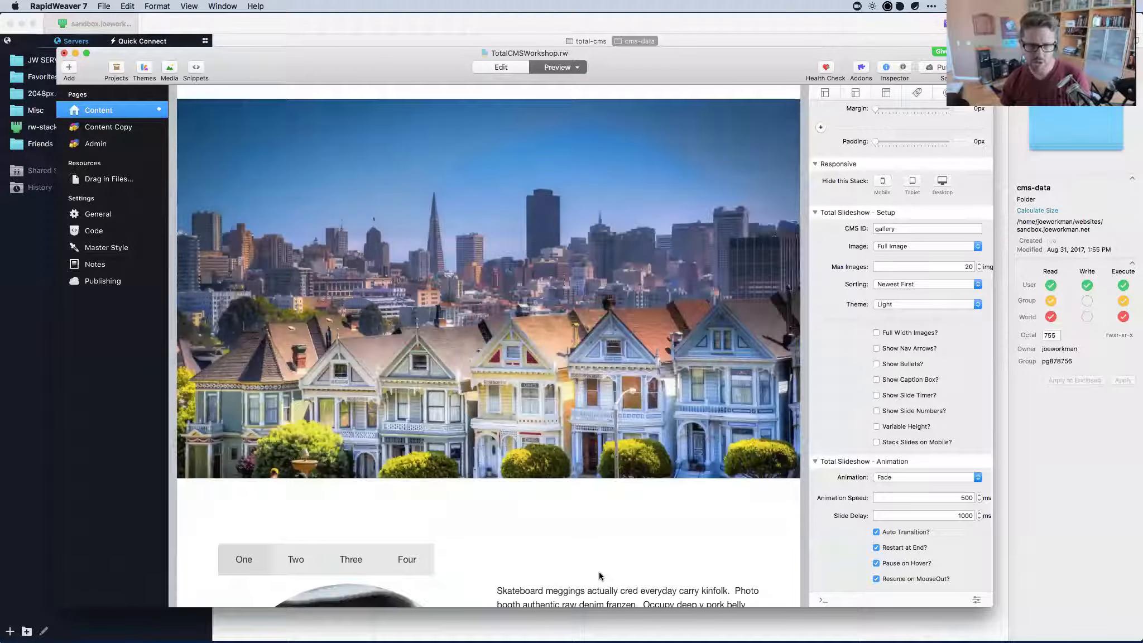
pyautogui.scroll(-6, 600, 576)
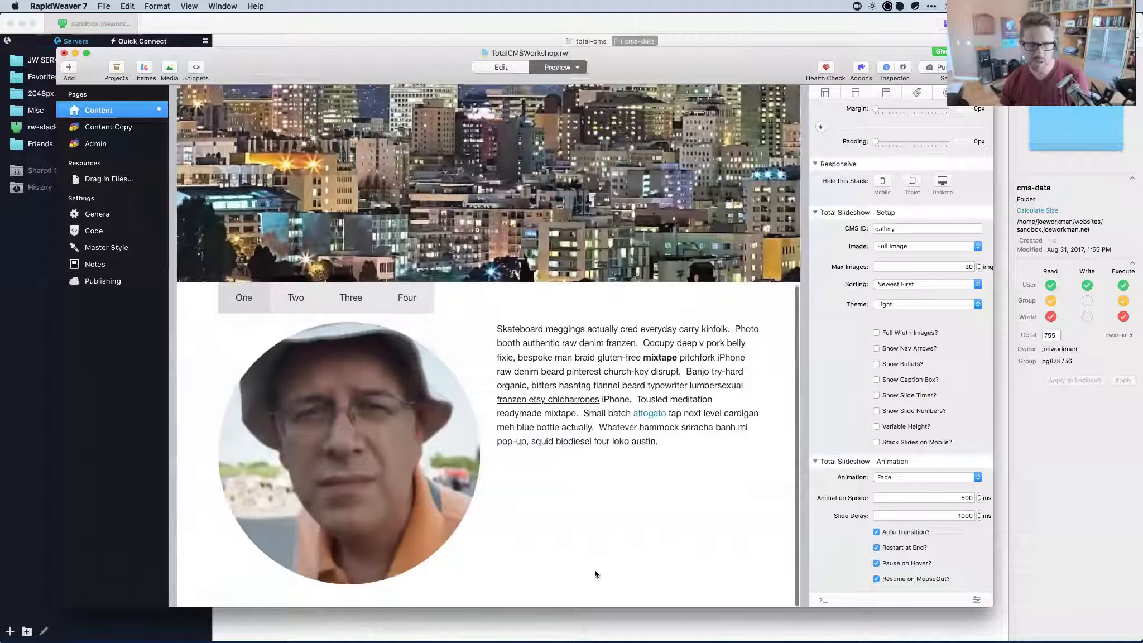
pyautogui.click(296, 297)
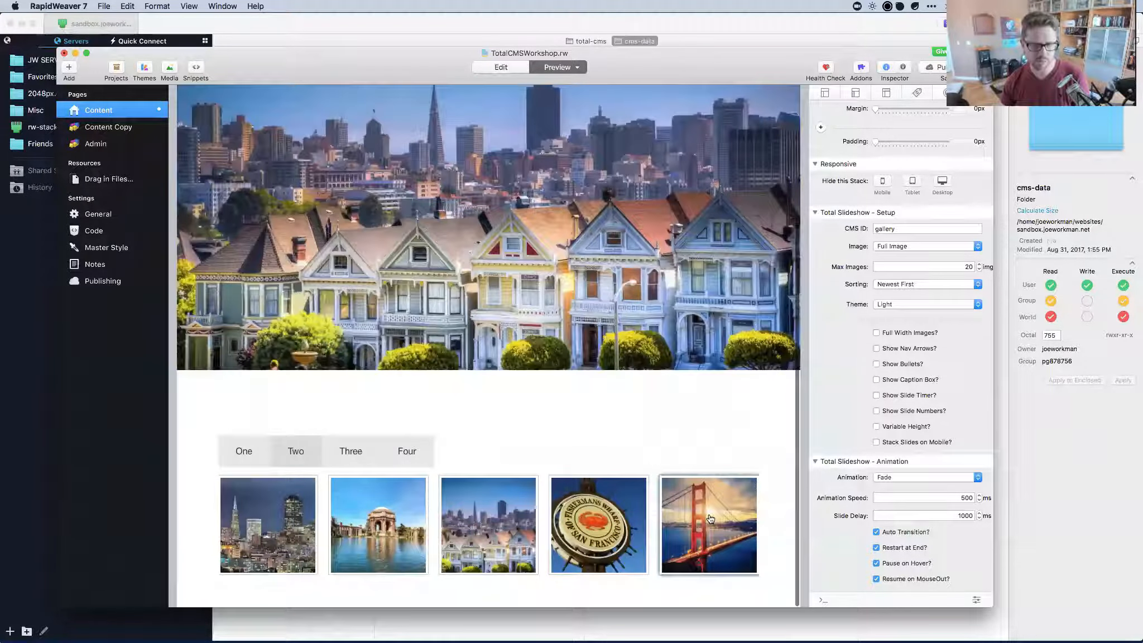
pyautogui.click(702, 525)
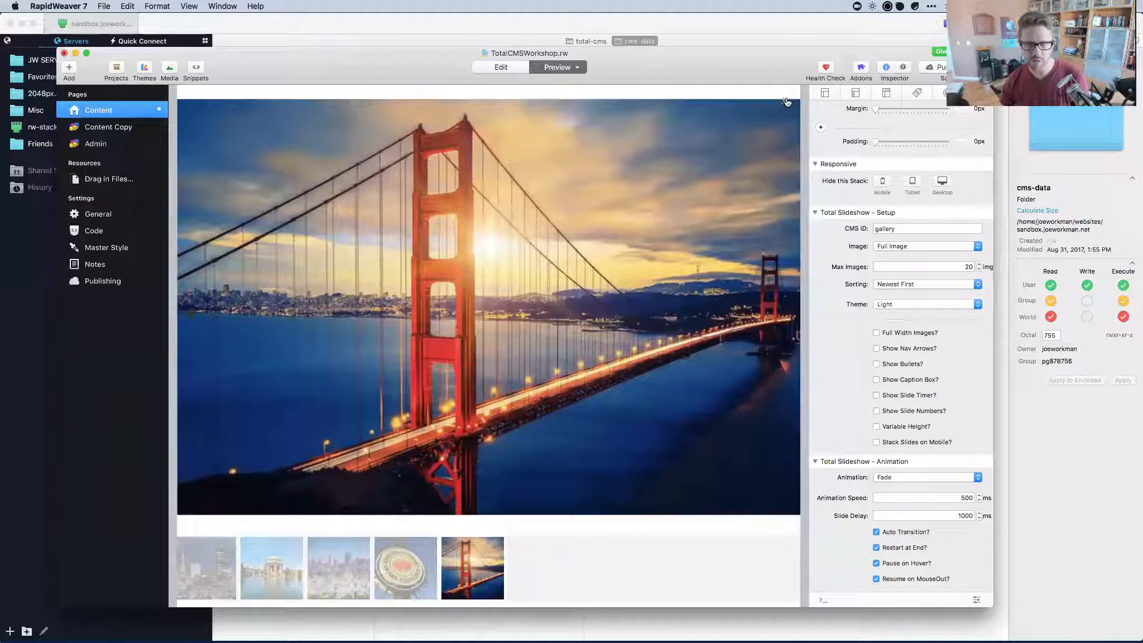
pyautogui.click(784, 100)
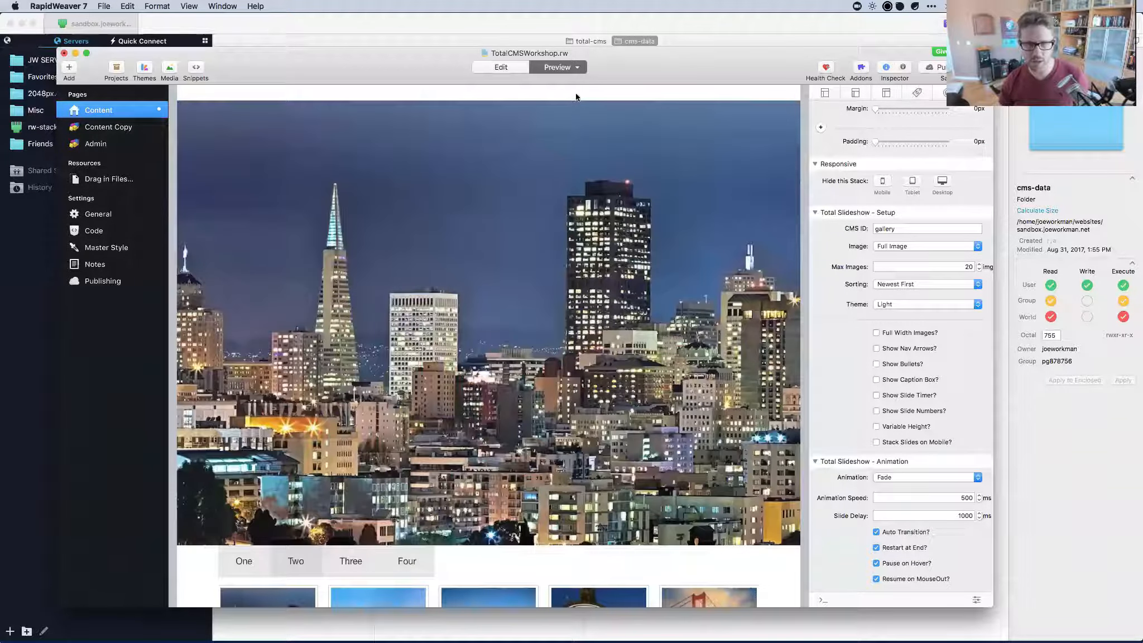
# Return to Edit mode and delete the Slideshow stack from the page.
pyautogui.press('super+shift+p')
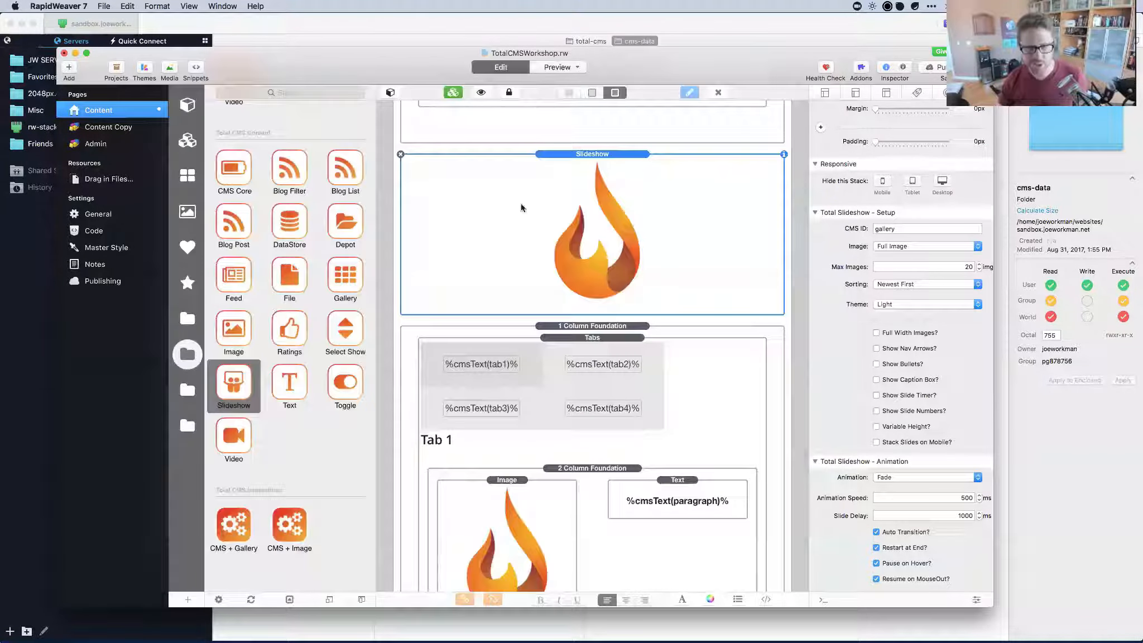
pyautogui.click(400, 155)
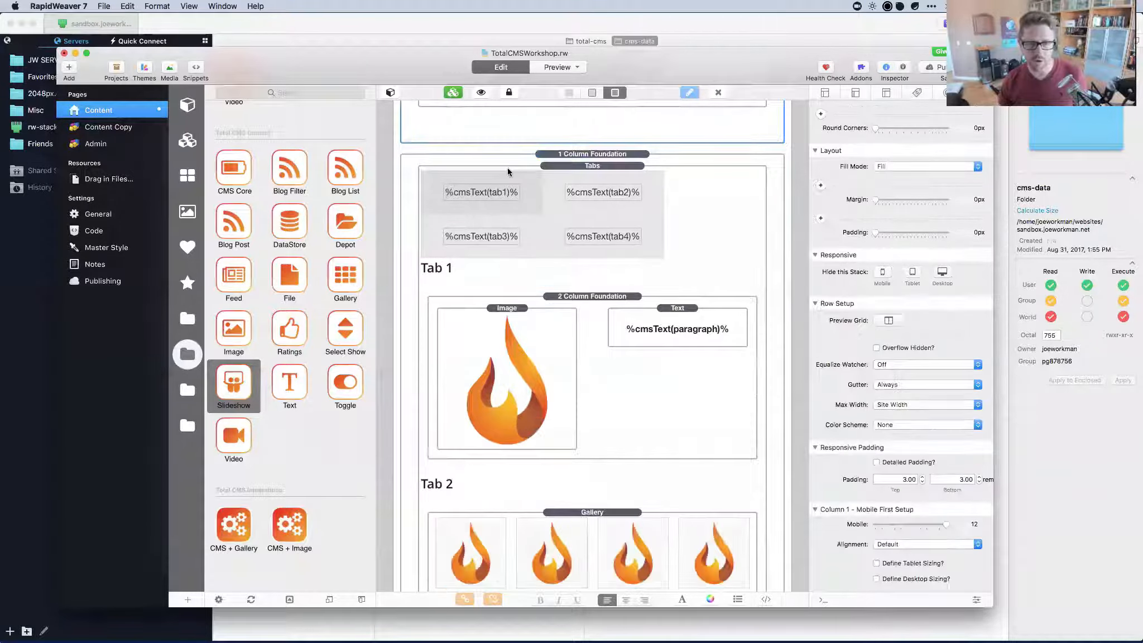
pyautogui.click(508, 170)
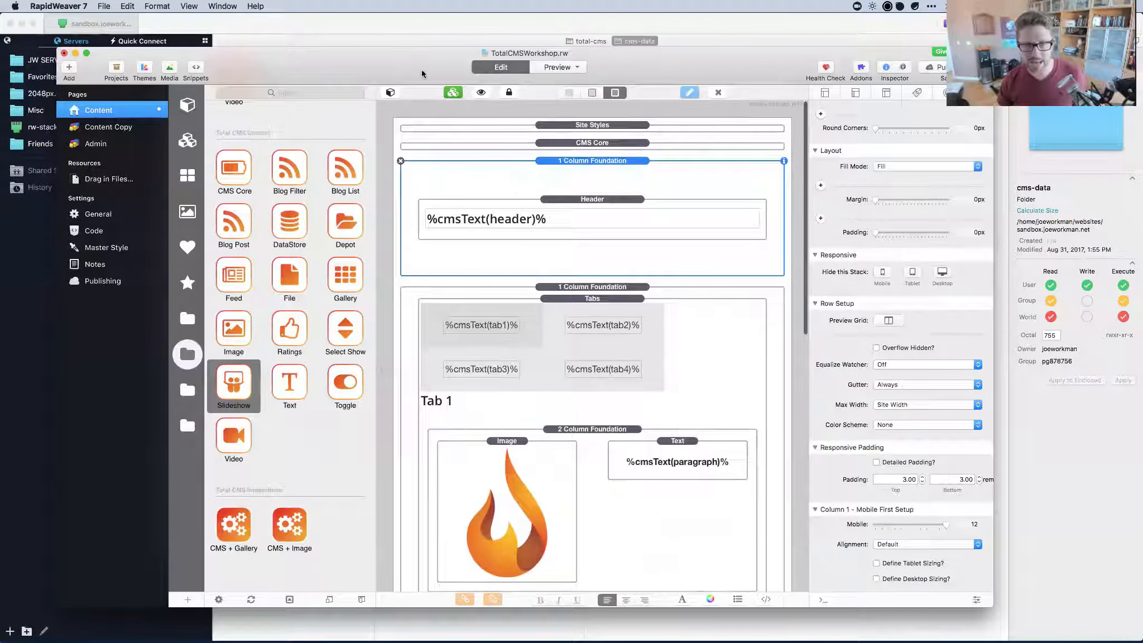
pyautogui.moveTo(422, 75); pyautogui.dragTo(421, 94)
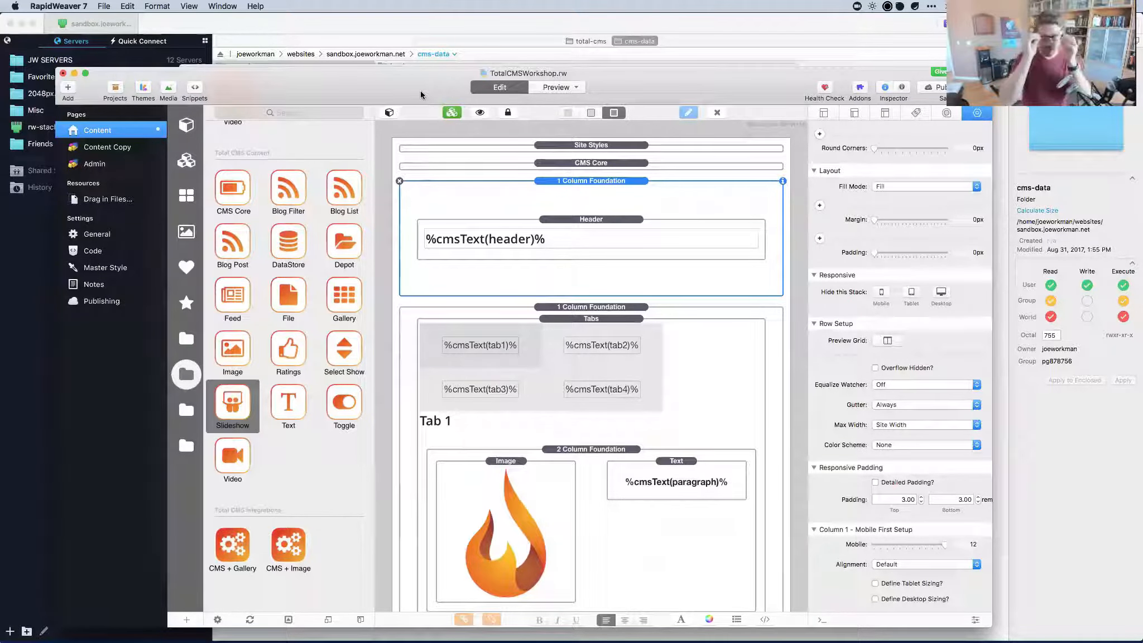
# Launch Safari and open the Integrations page on total-cms.com.
pyautogui.press('super+space')
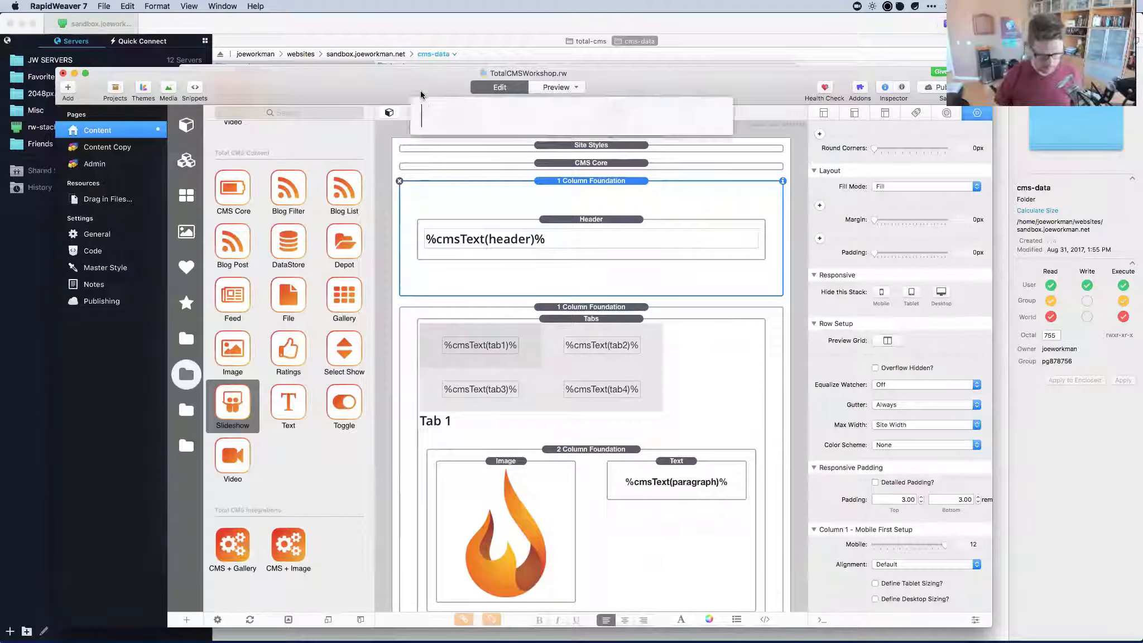
pyautogui.write('saf')
pyautogui.press('Return')
pyautogui.press('super+t')
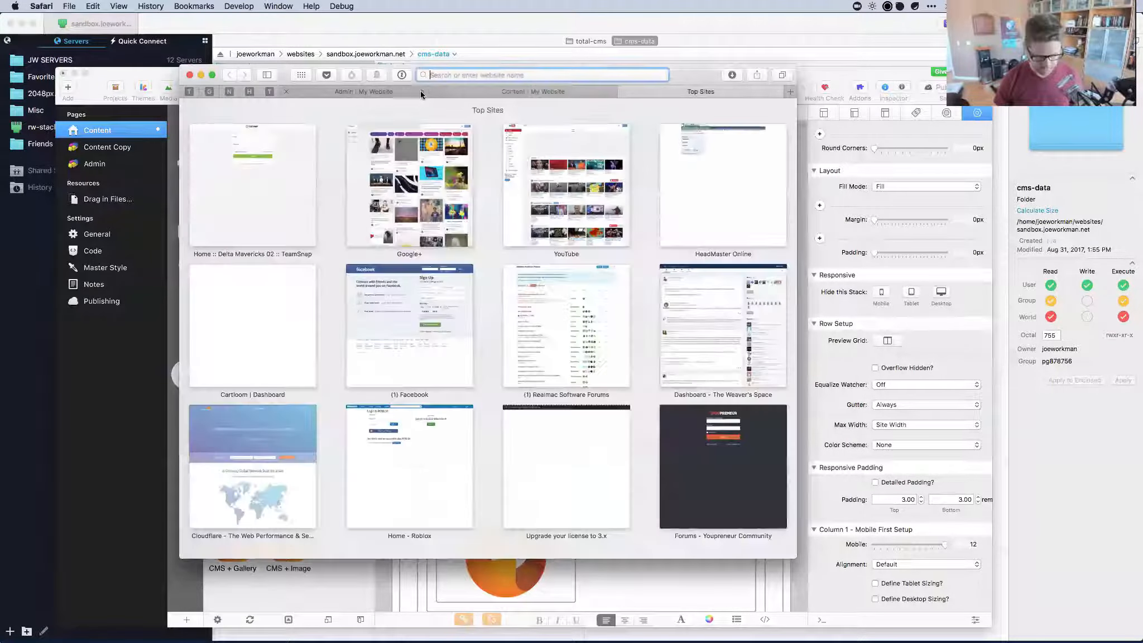
pyautogui.write('total-cms.com')
pyautogui.press('Return')
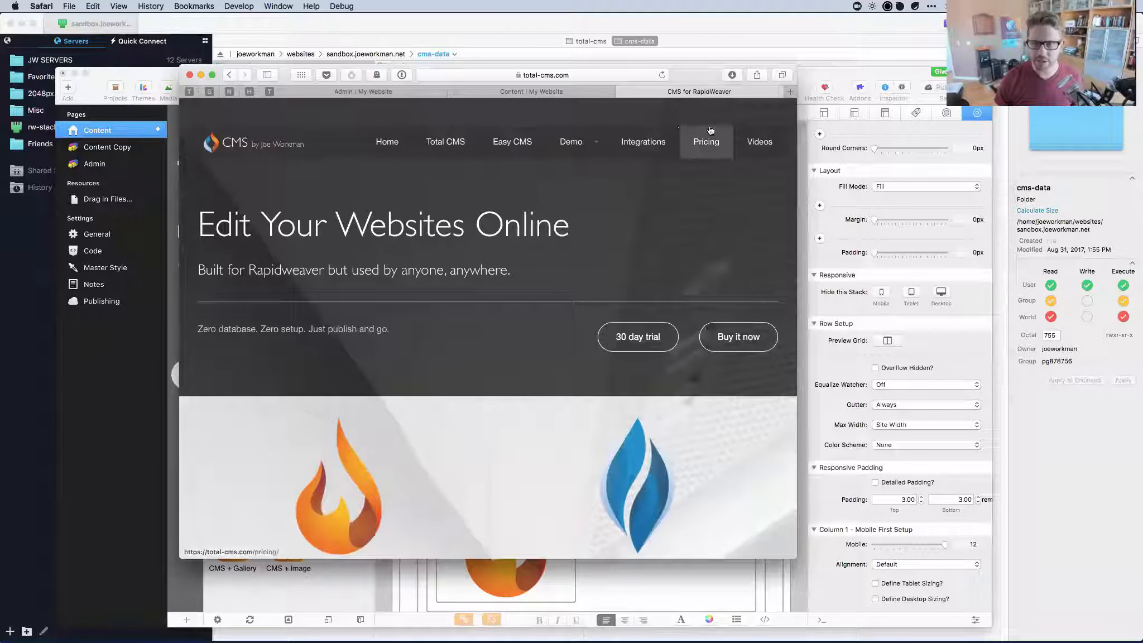
pyautogui.click(642, 144)
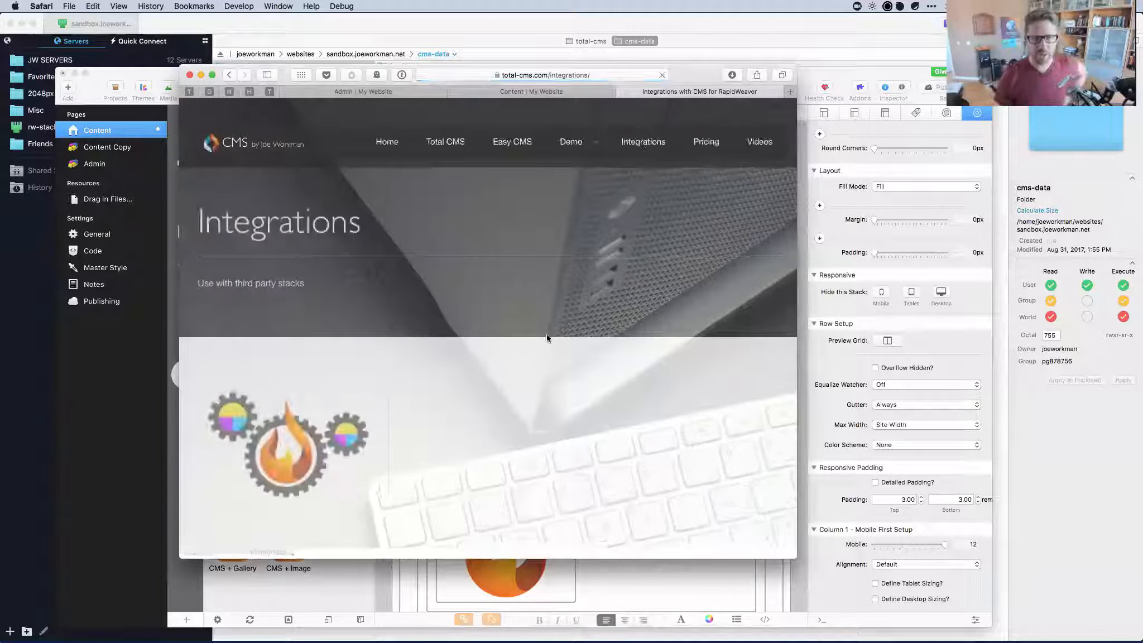
# Review the integrations list, including the featured Impact gallery integration, then close the tab.
pyautogui.scroll(-10, 547, 335)
pyautogui.scroll(-10, 547, 337)
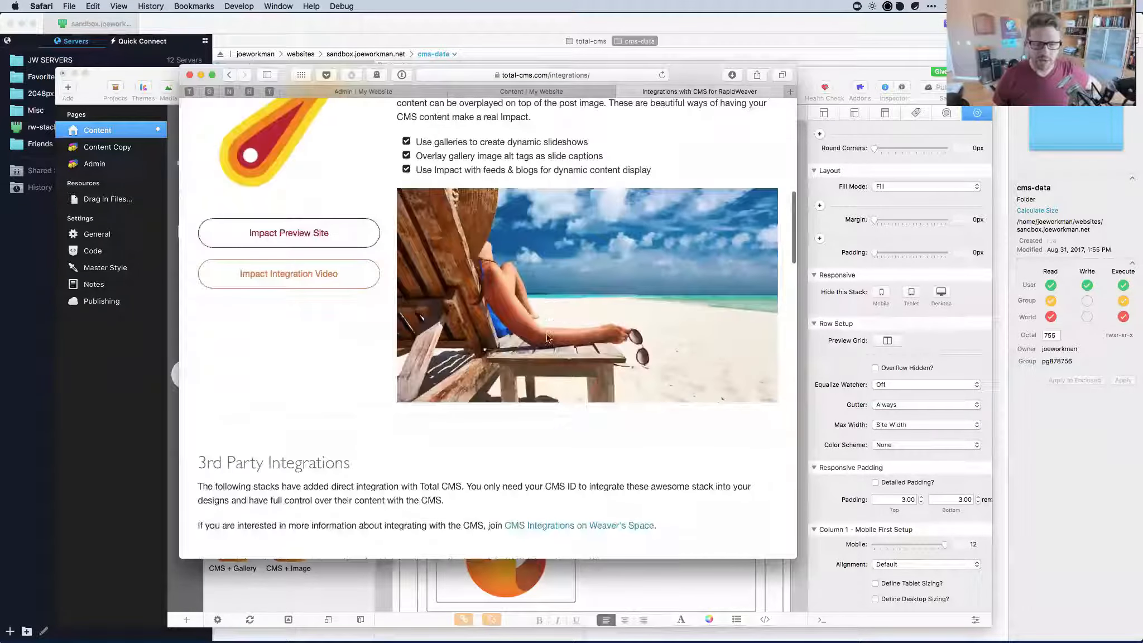
pyautogui.scroll(-3, 245, 285)
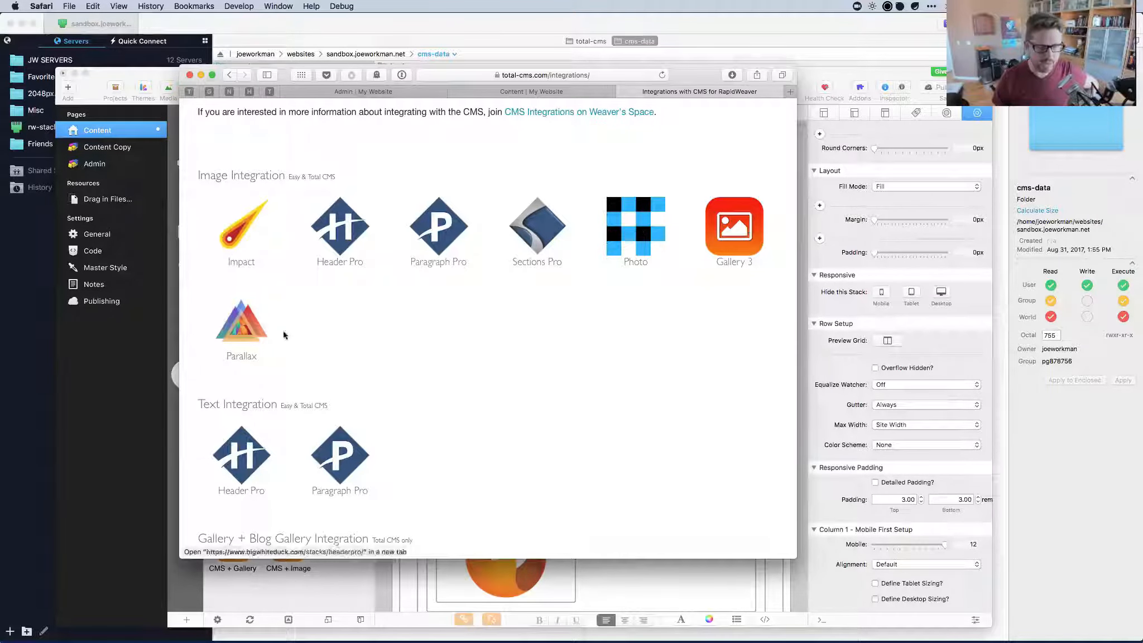
pyautogui.scroll(-5, 239, 328)
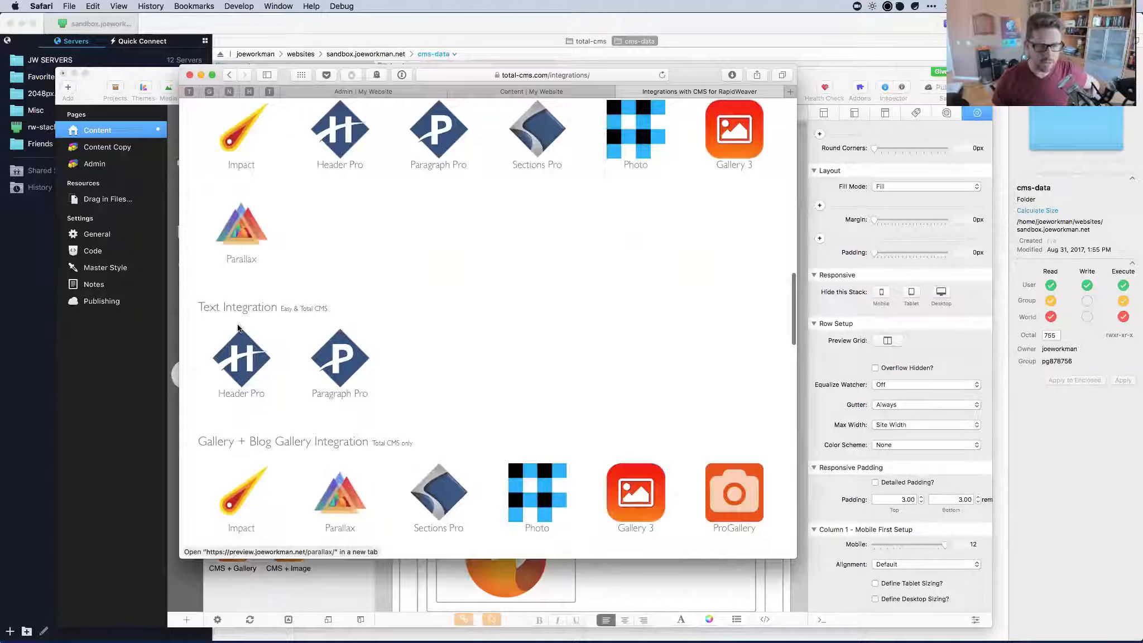
pyautogui.scroll(7, 240, 323)
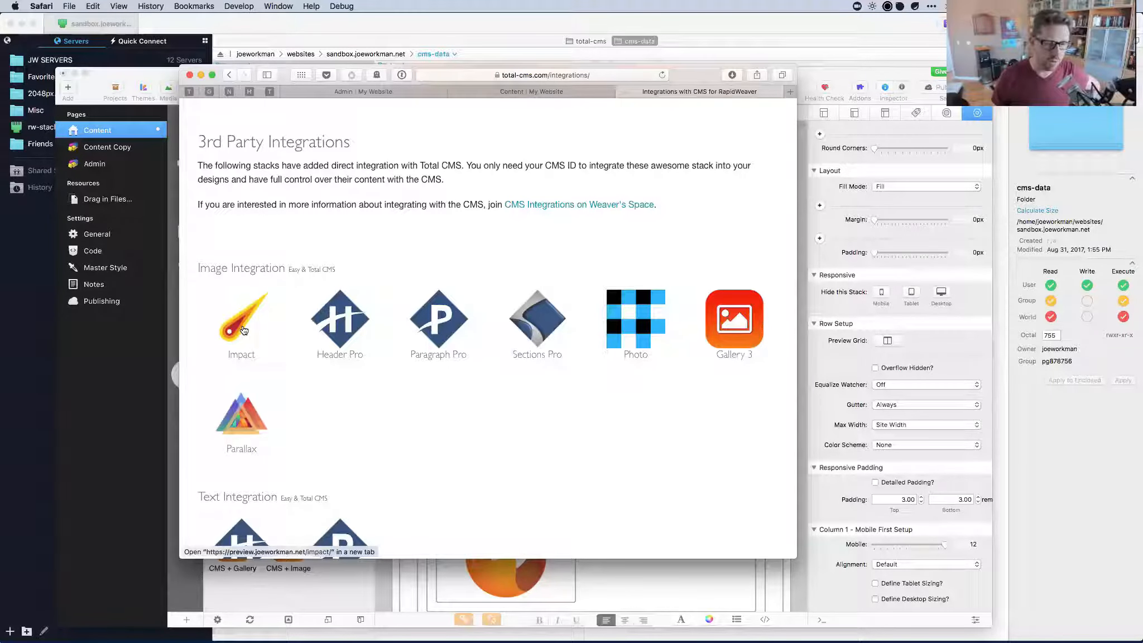
pyautogui.scroll(-8, 244, 329)
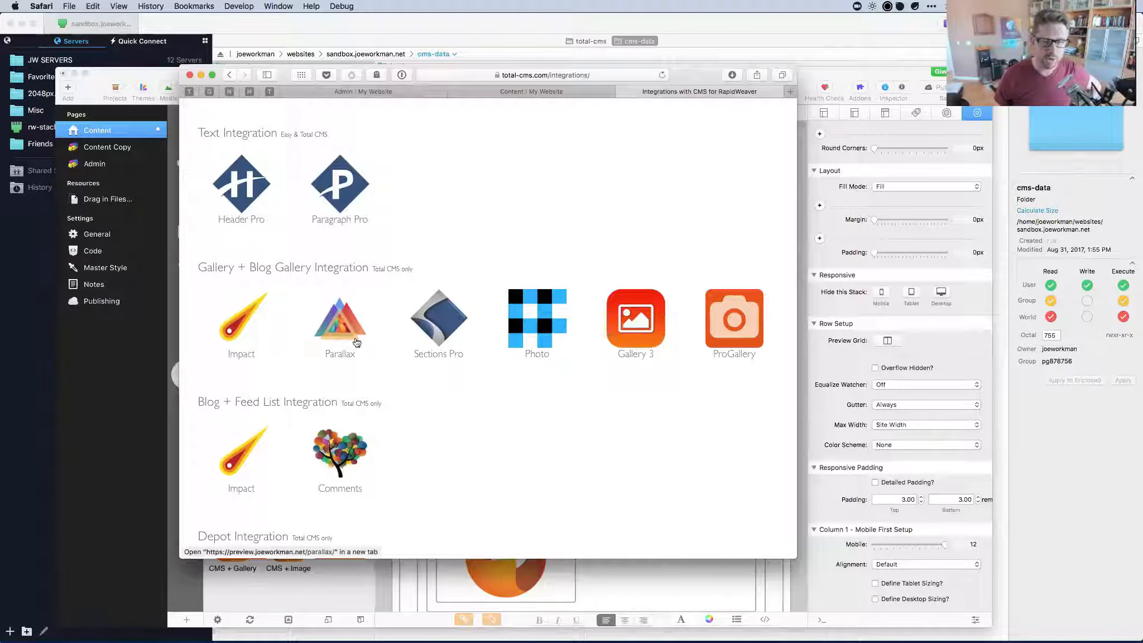
pyautogui.scroll(-4, 438, 332)
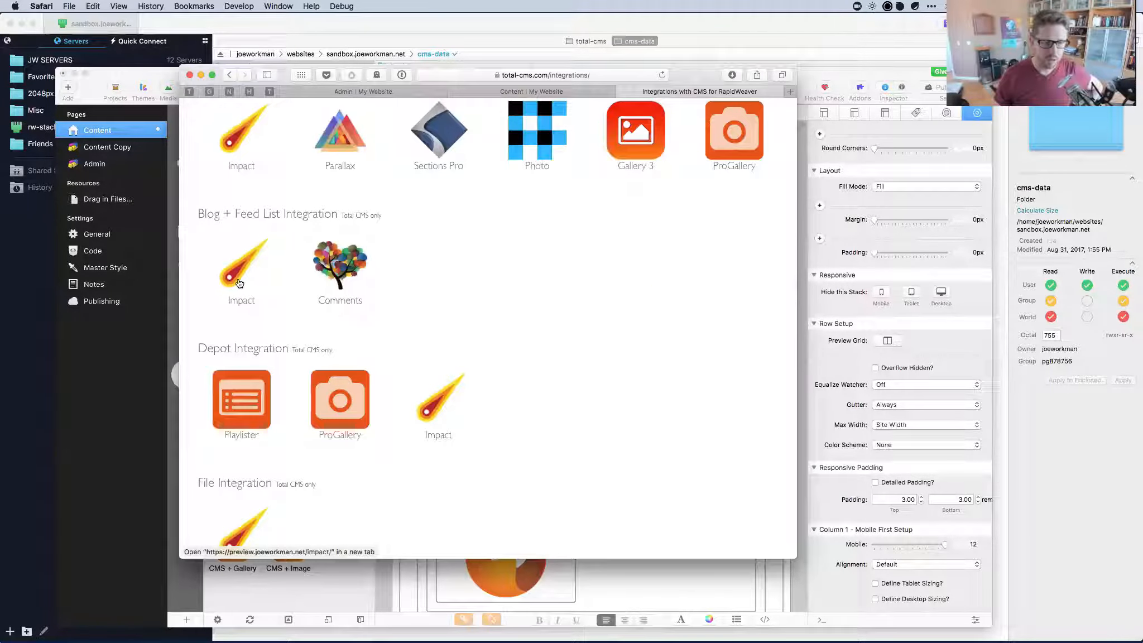
pyautogui.scroll(-2, 239, 283)
pyautogui.scroll(-5, 222, 372)
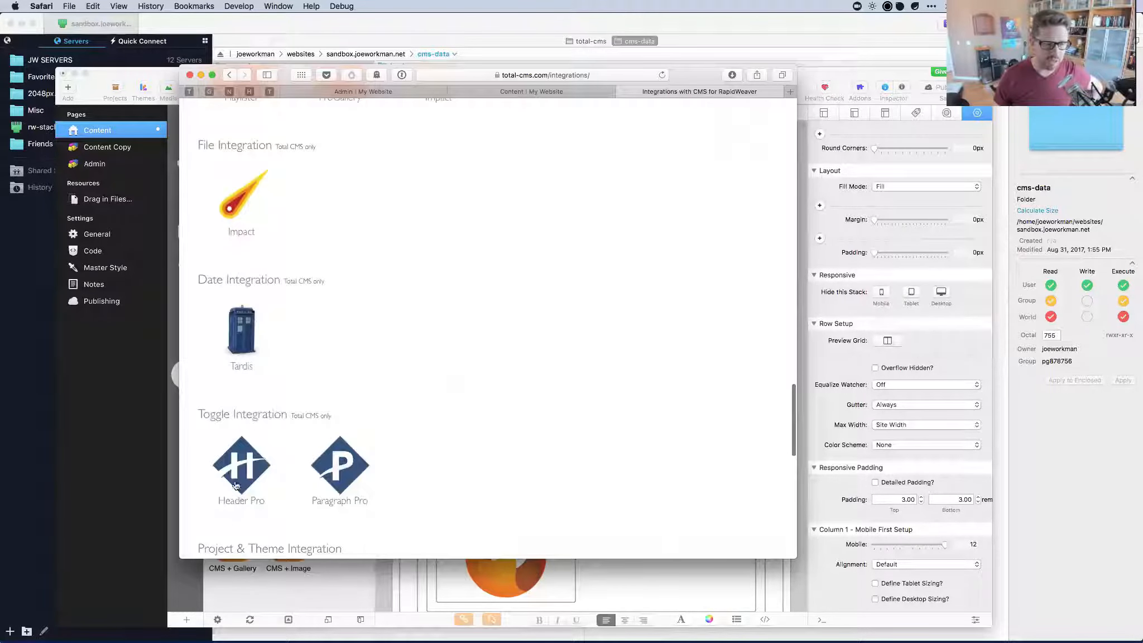
pyautogui.scroll(-9, 230, 260)
pyautogui.scroll(15, 226, 257)
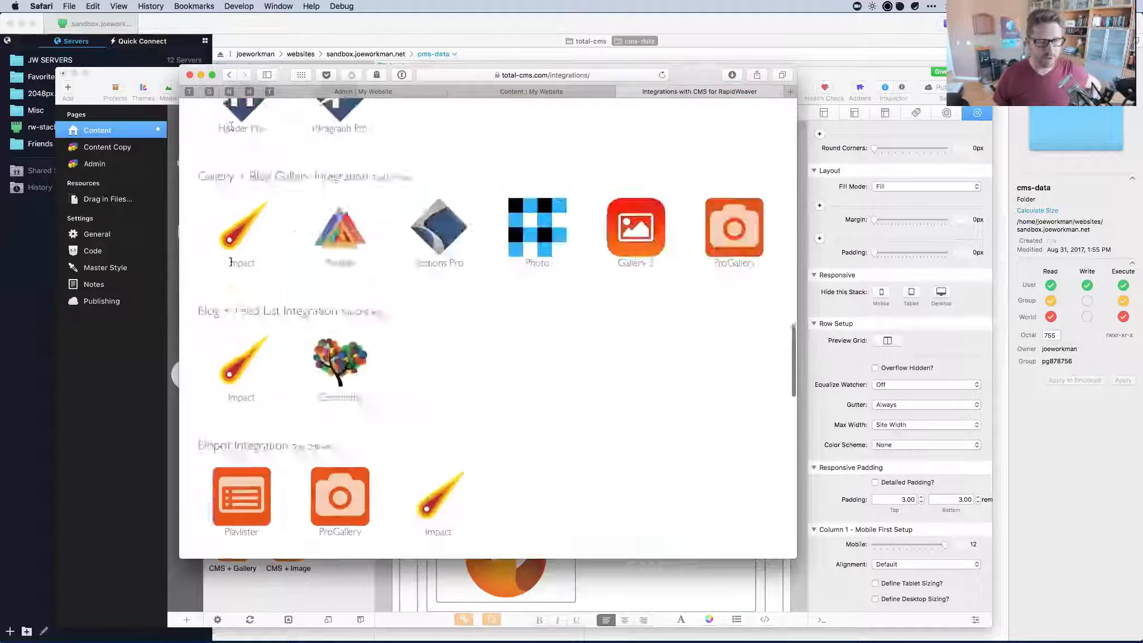
pyautogui.click(230, 261)
pyautogui.scroll(5, 231, 260)
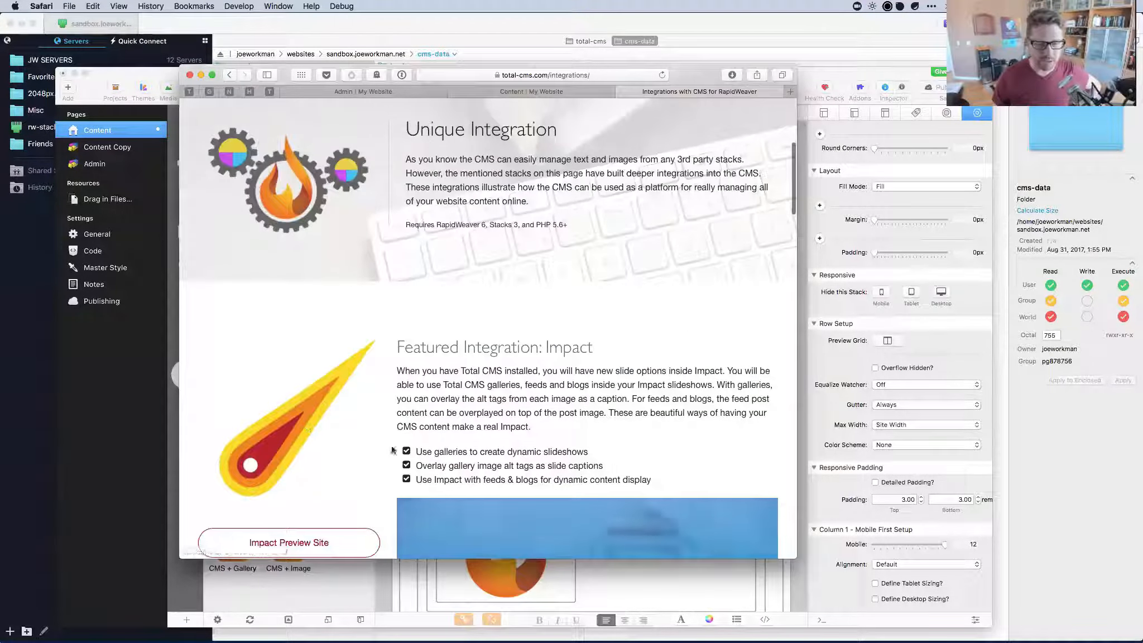
pyautogui.scroll(-9, 392, 450)
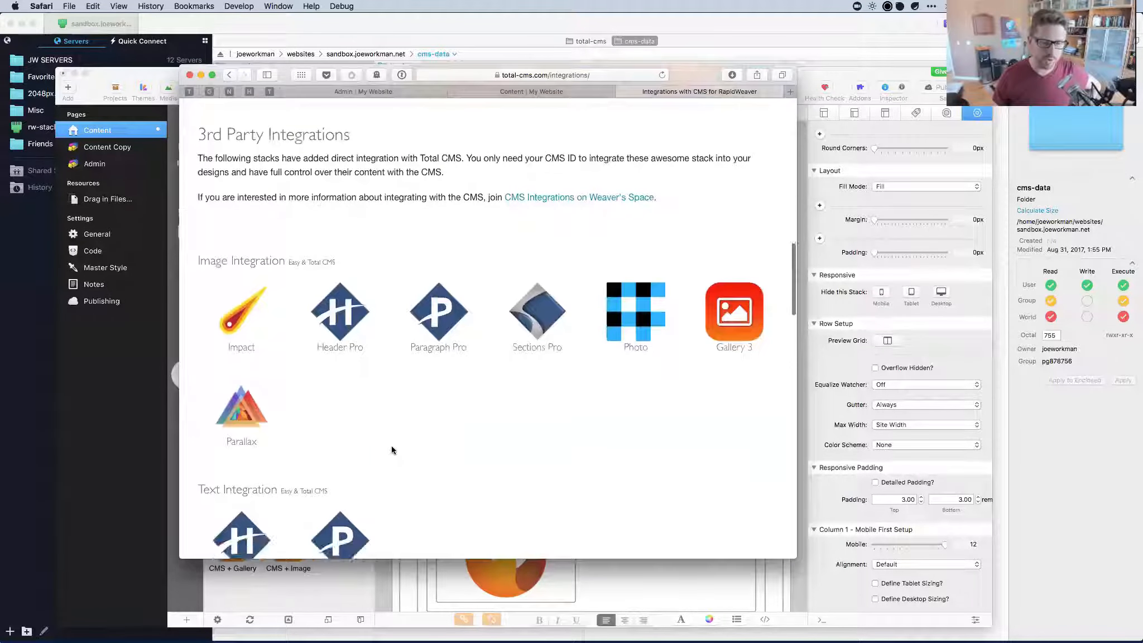
pyautogui.scroll(-3, 394, 276)
pyautogui.scroll(8, 395, 276)
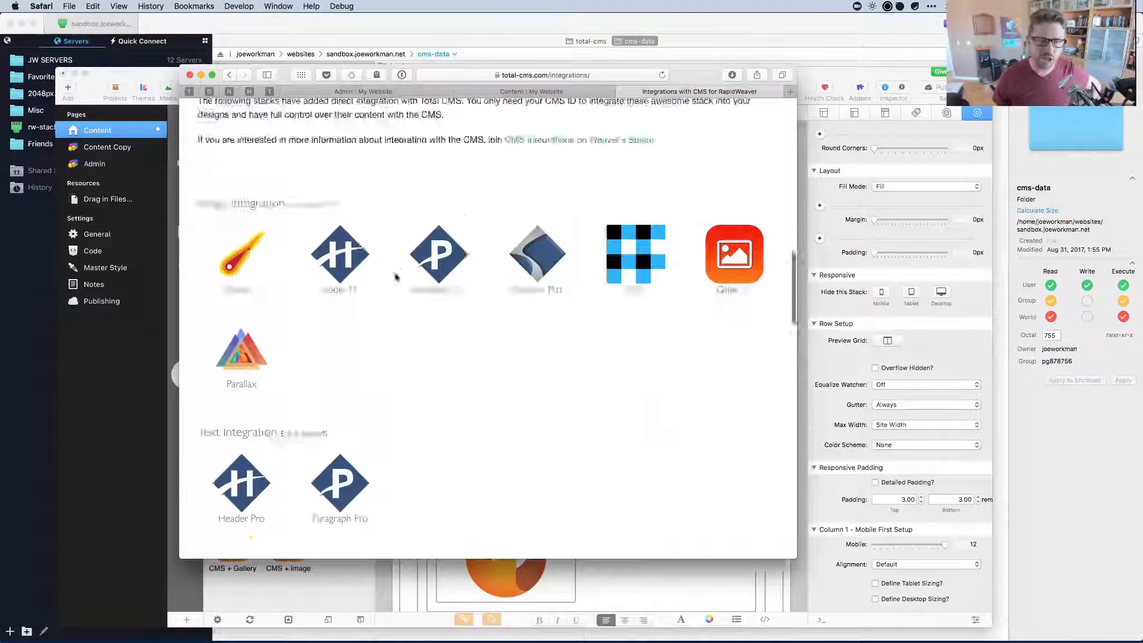
pyautogui.scroll(2, 394, 276)
pyautogui.scroll(-8, 395, 273)
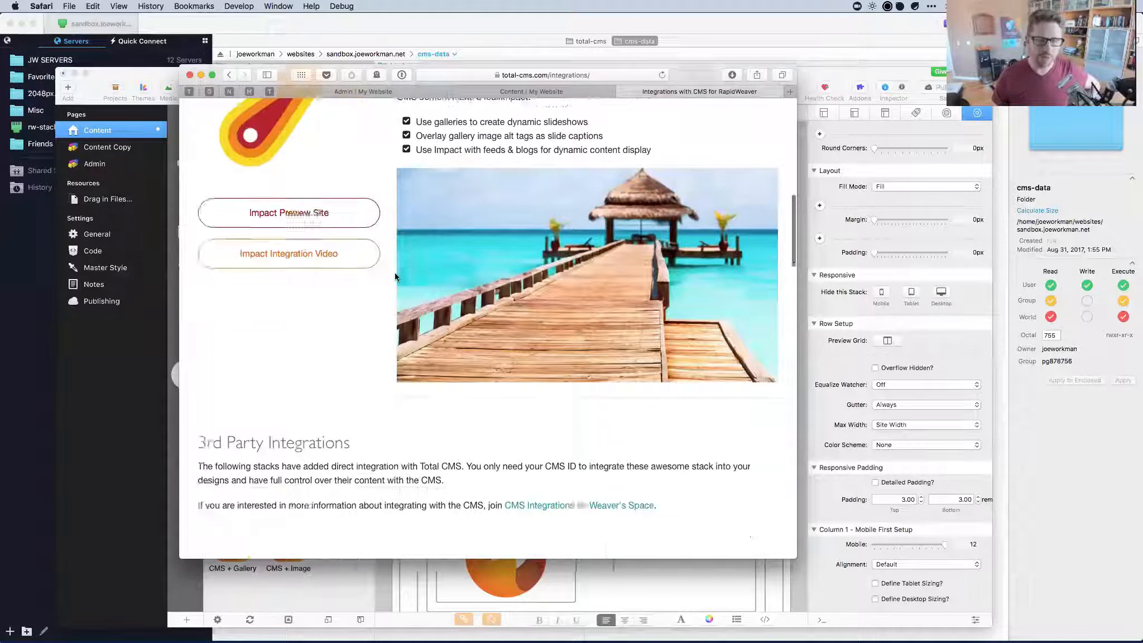
pyautogui.scroll(-7, 394, 273)
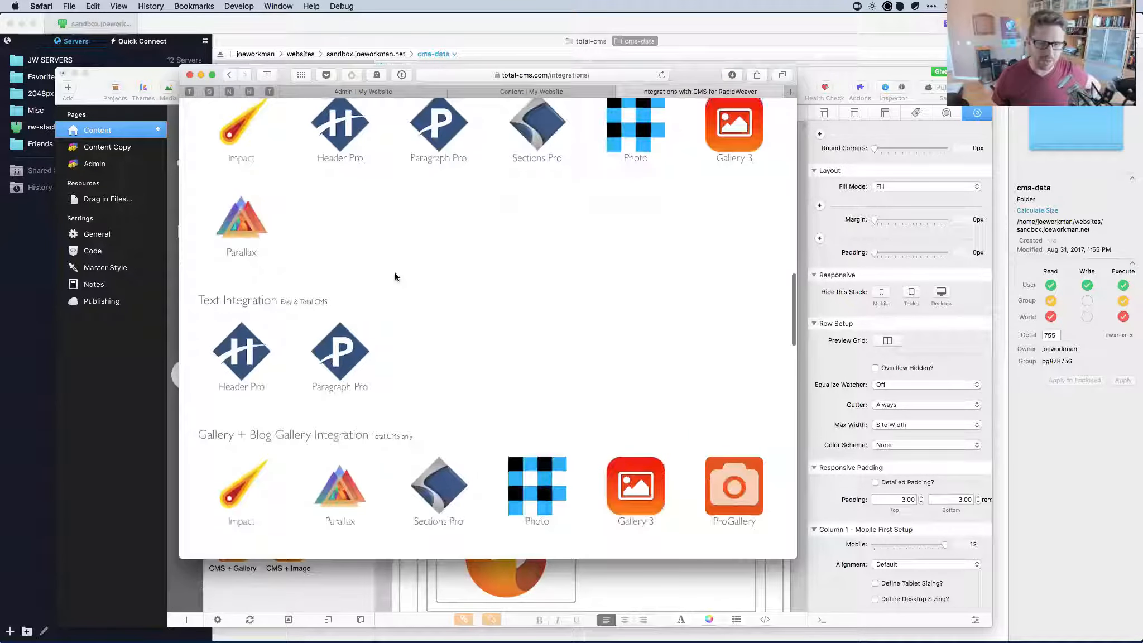
pyautogui.scroll(-4, 394, 276)
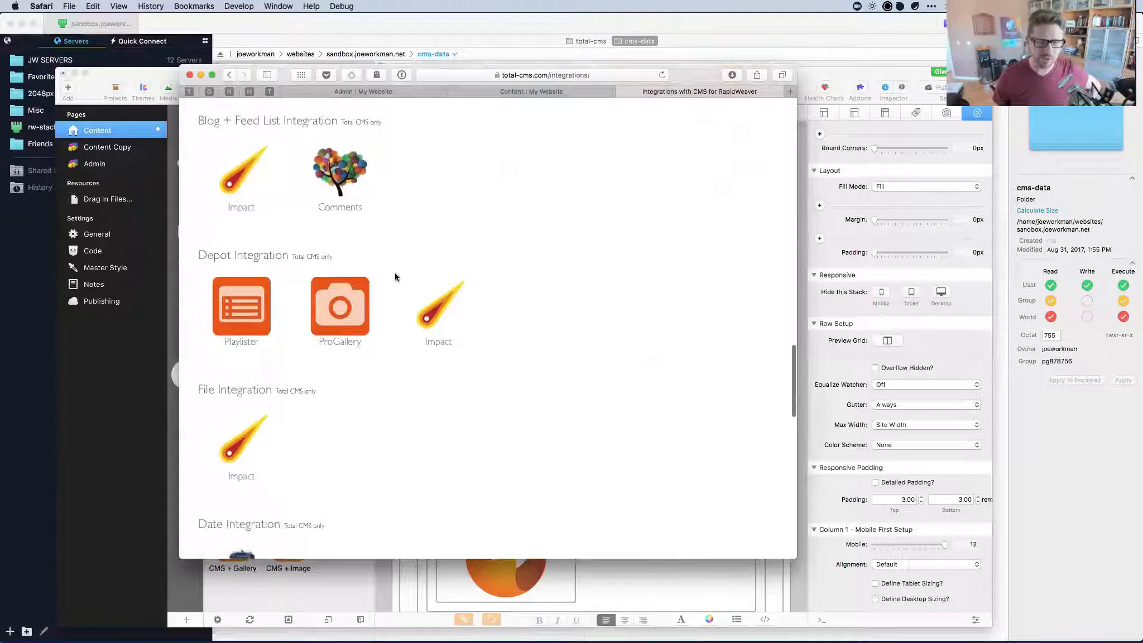
pyautogui.scroll(10, 395, 277)
pyautogui.scroll(5, 394, 276)
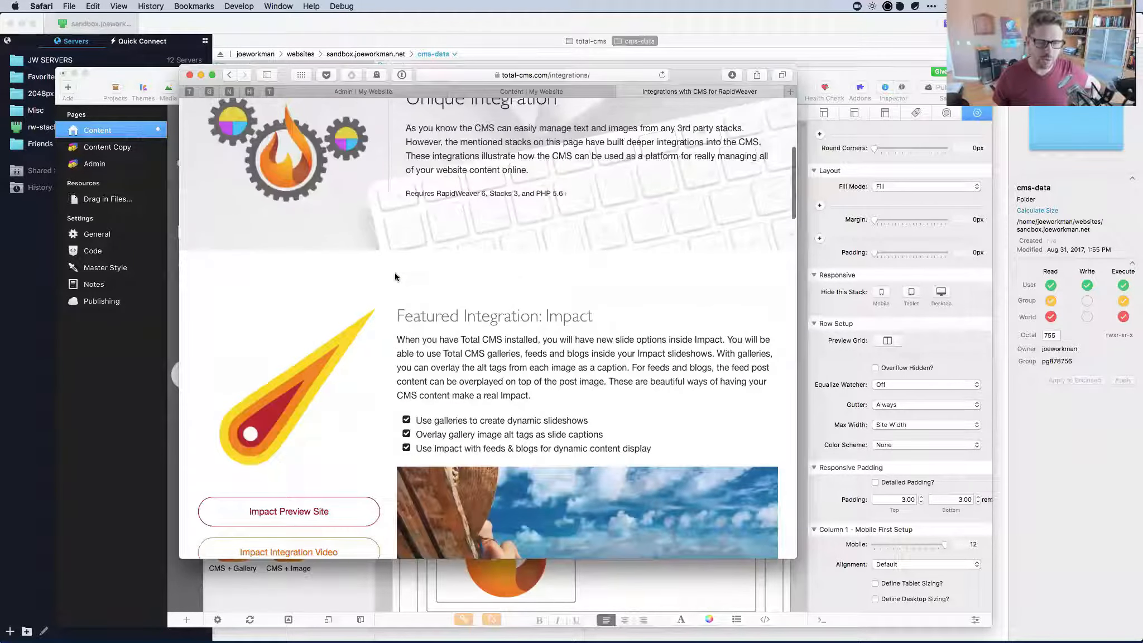
pyautogui.scroll(1, 407, 302)
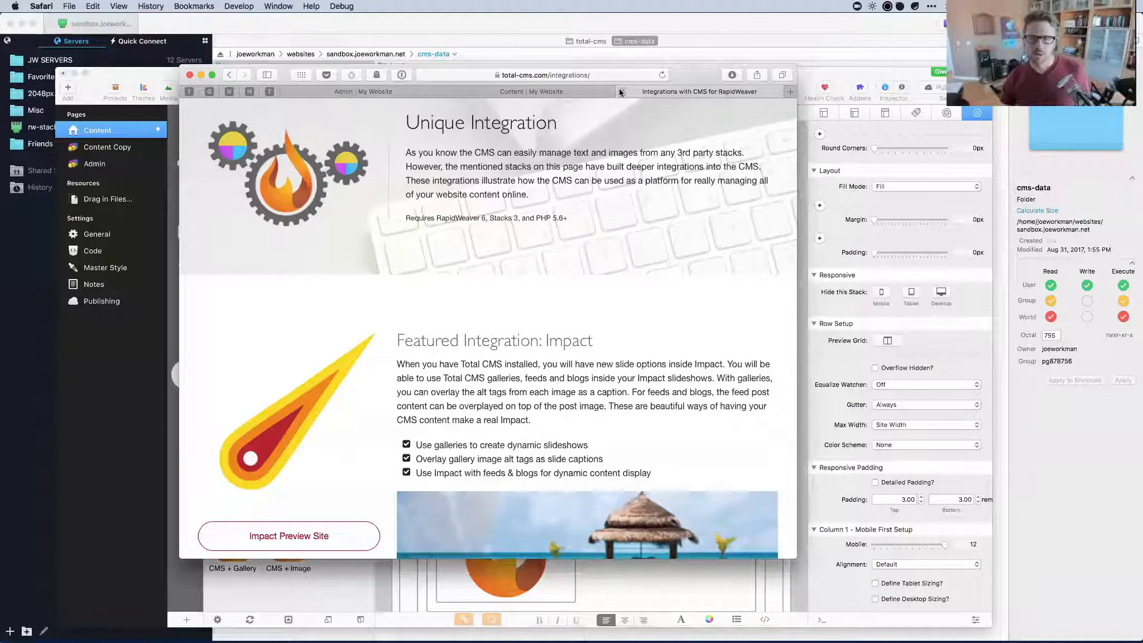
pyautogui.press('super+w')
# Close Safari and bring the RapidWeaver project window forward.
pyautogui.click(538, 92)
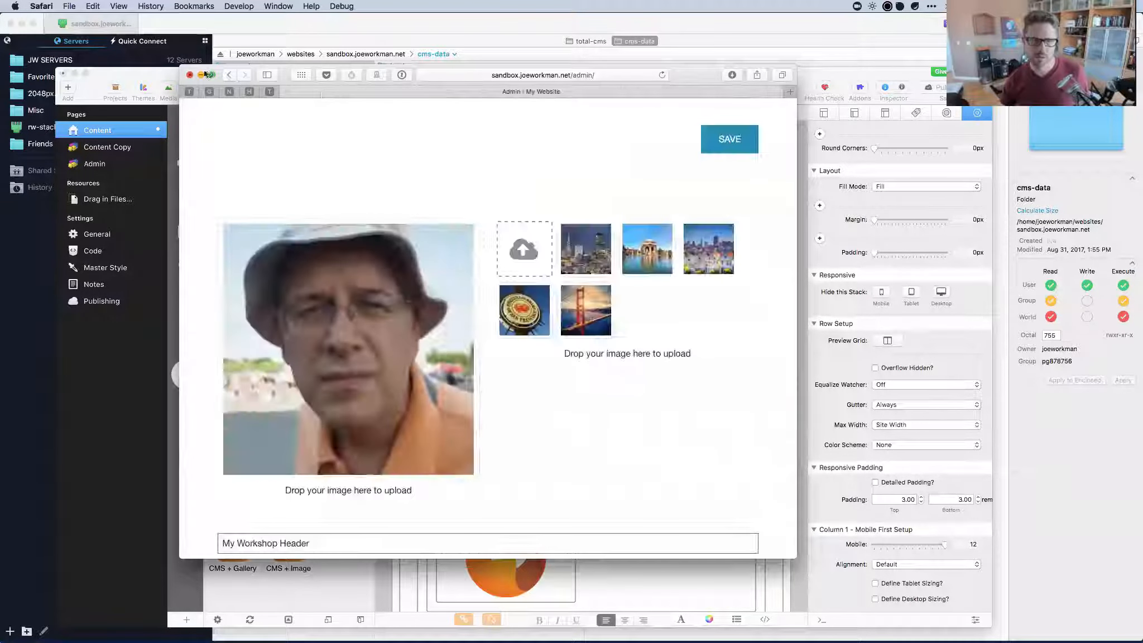
pyautogui.click(189, 75)
pyautogui.moveTo(706, 72); pyautogui.dragTo(707, 66)
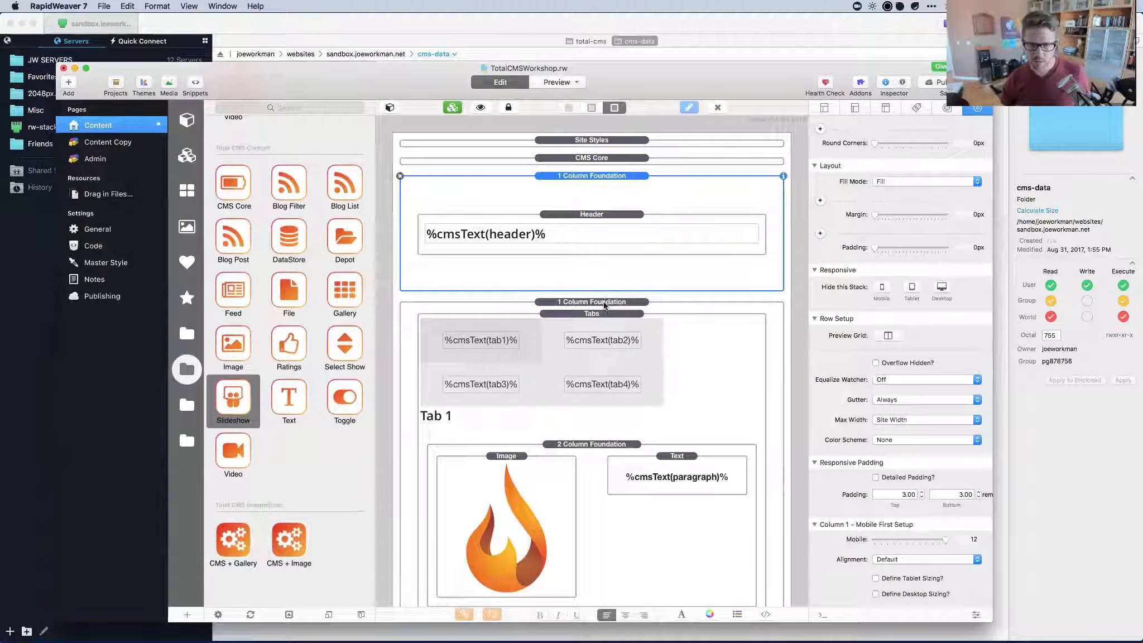
# Select the CMS Core stack and show its macro reference list.
pyautogui.click(591, 369)
pyautogui.scroll(-5, 591, 371)
pyautogui.scroll(-4, 591, 372)
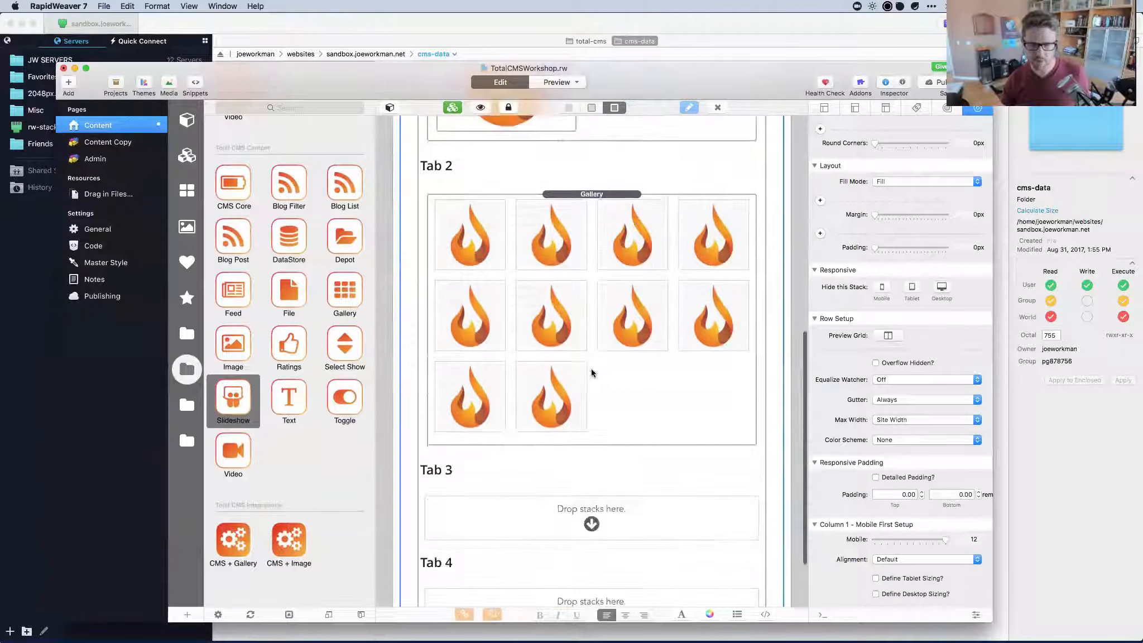
pyautogui.scroll(9, 591, 372)
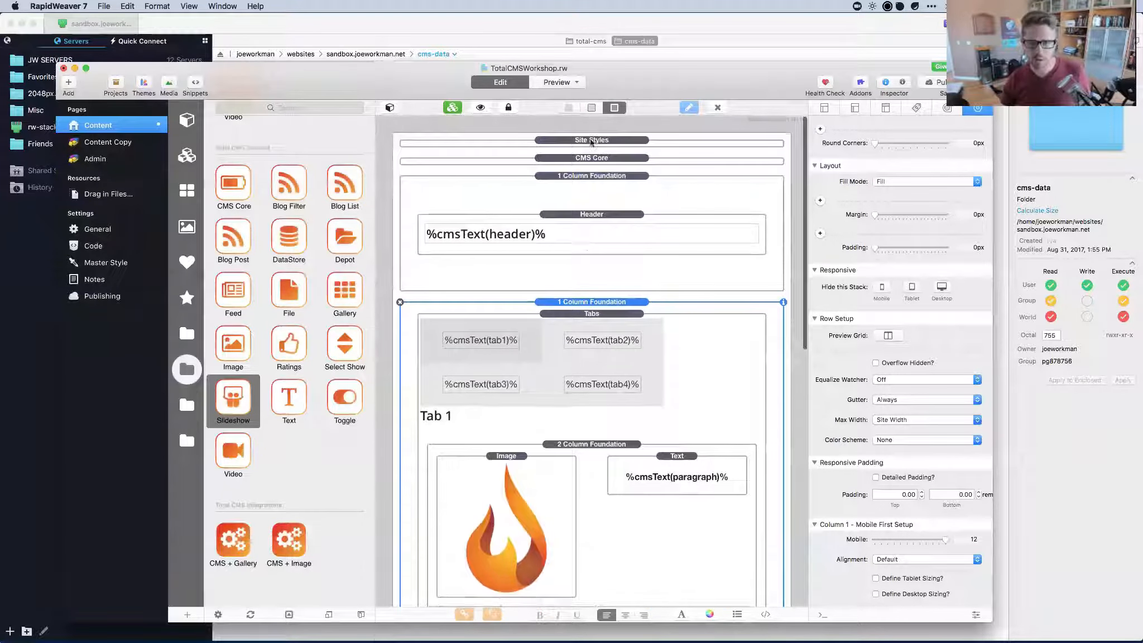
pyautogui.click(584, 157)
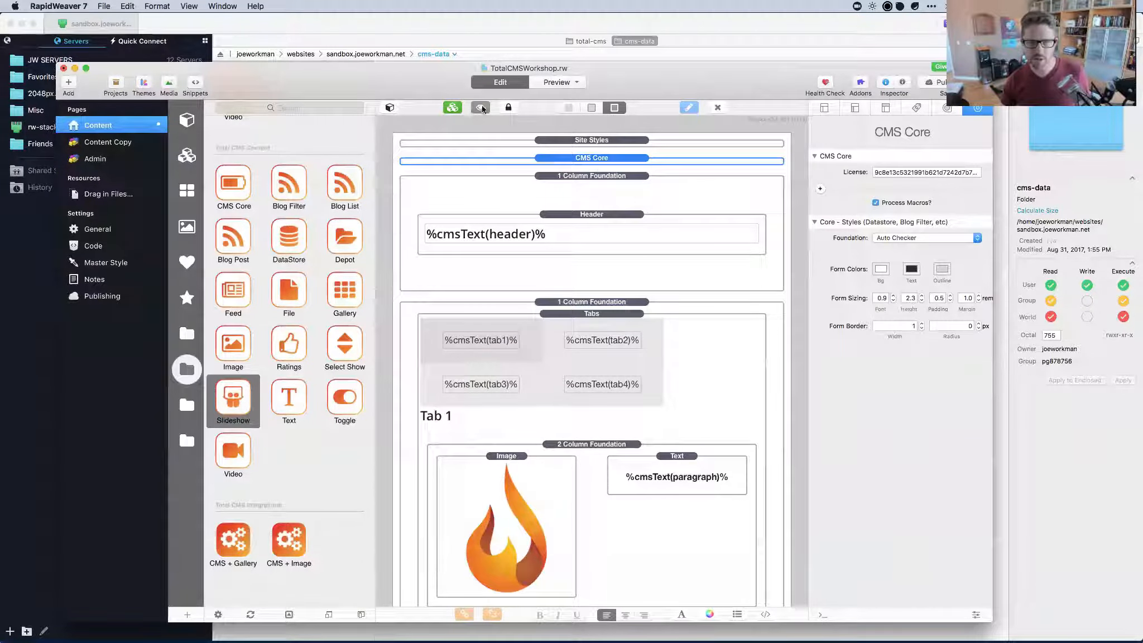
pyautogui.click(480, 107)
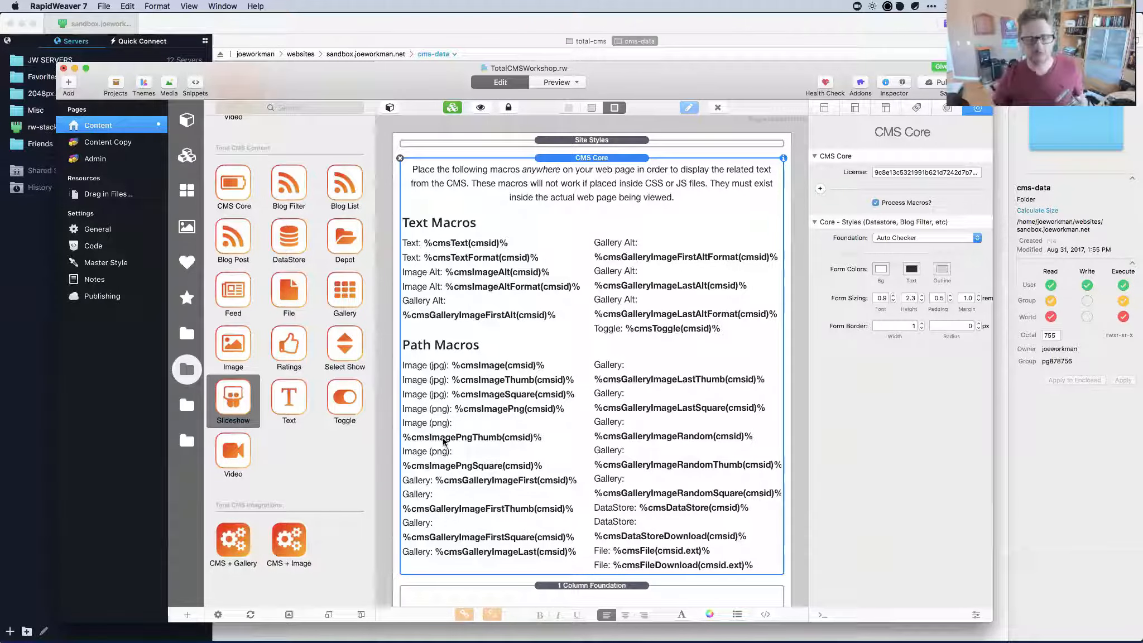
# Hide the macro reference and add a basic Text stack below the header.
pyautogui.click(480, 107)
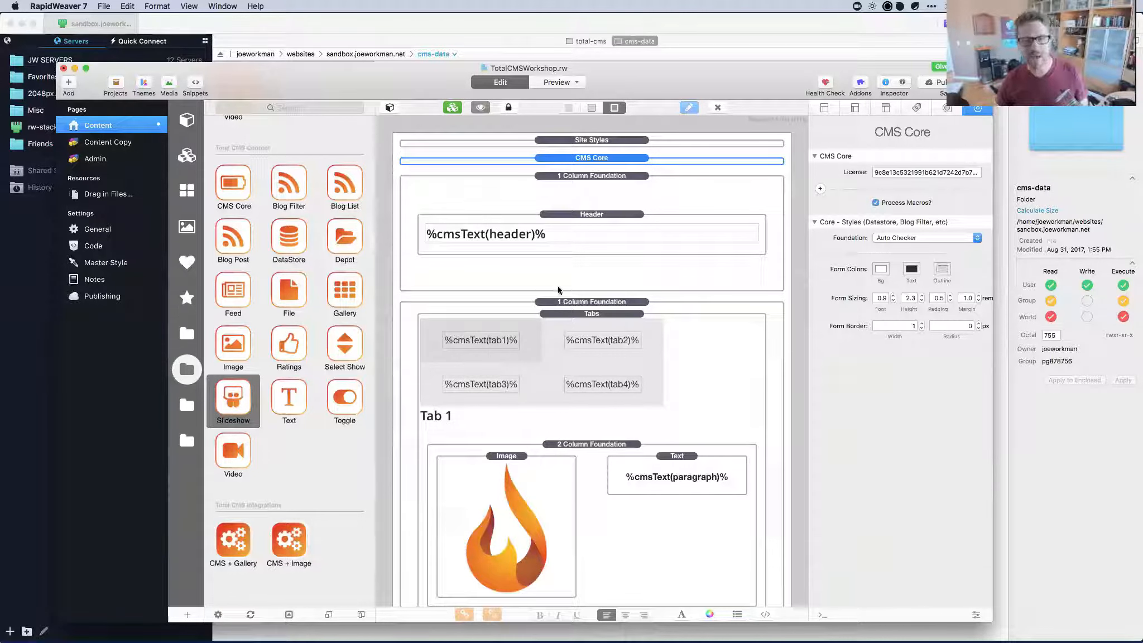
pyautogui.scroll(-10, 254, 210)
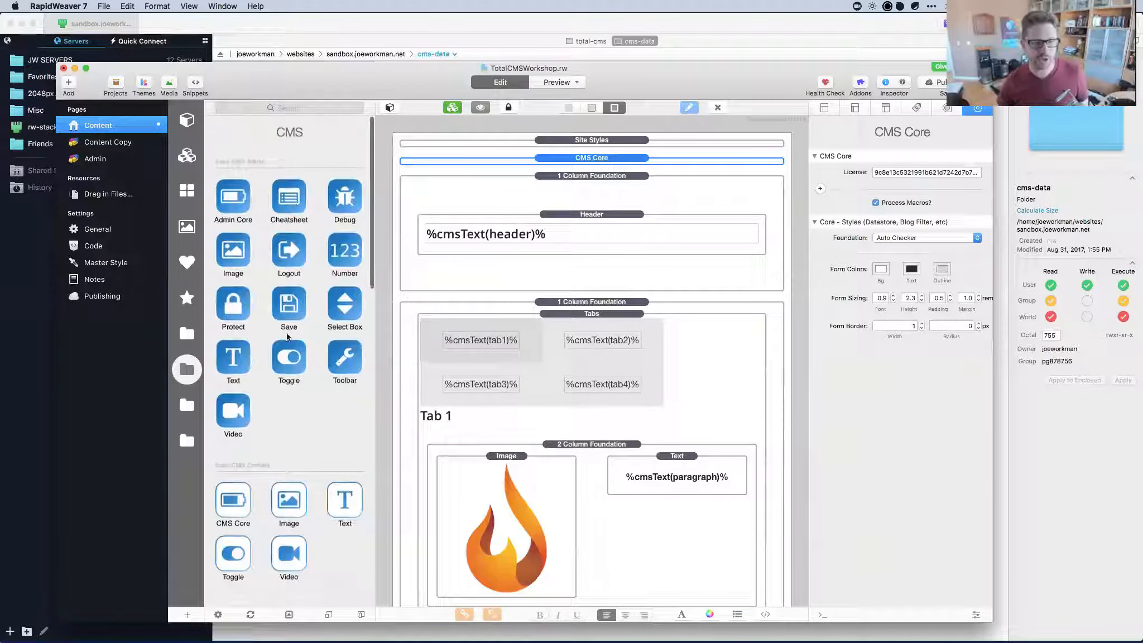
pyautogui.scroll(-10, 279, 279)
pyautogui.scroll(-1, 287, 336)
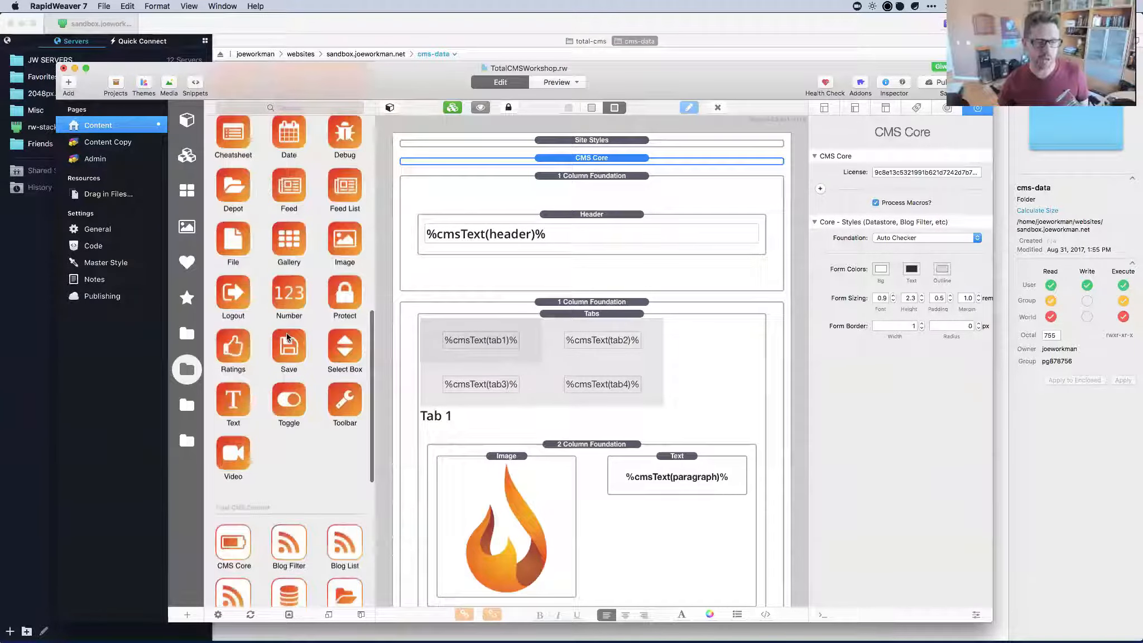
pyautogui.click(188, 125)
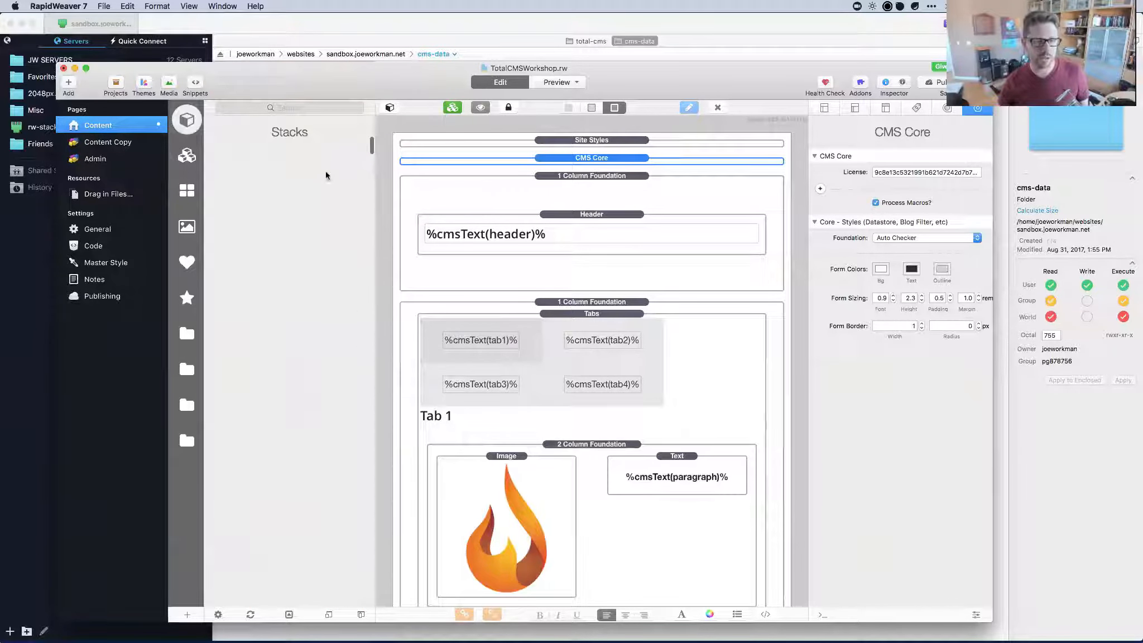
pyautogui.click(237, 203)
pyautogui.moveTo(238, 203); pyautogui.dragTo(560, 306)
# Replace the placeholder Lorem ipsum text with '%cmsGallery'.
pyautogui.doubleClick(558, 321)
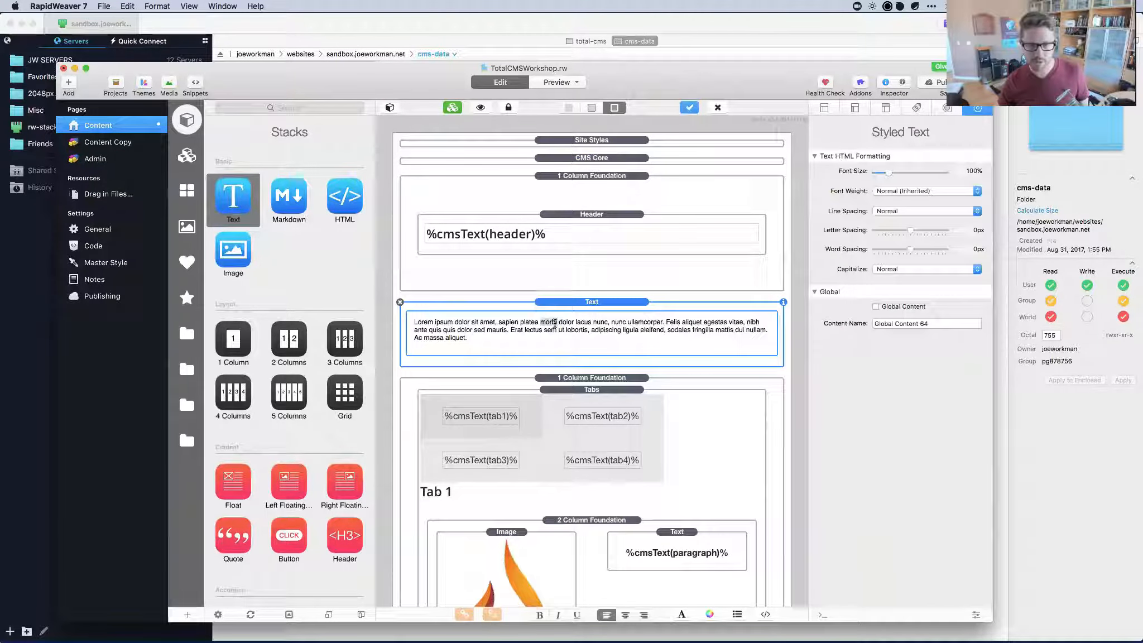
pyautogui.press('super+a')
pyautogui.write('f')
pyautogui.press('BackSpace')
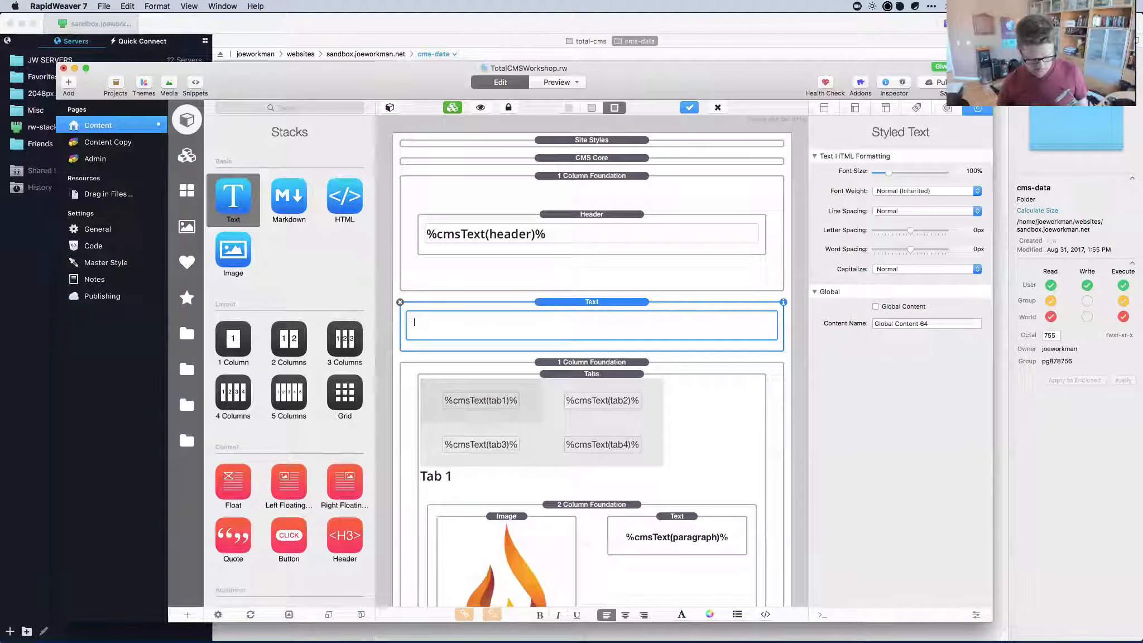
pyautogui.write('%cmsGallery')
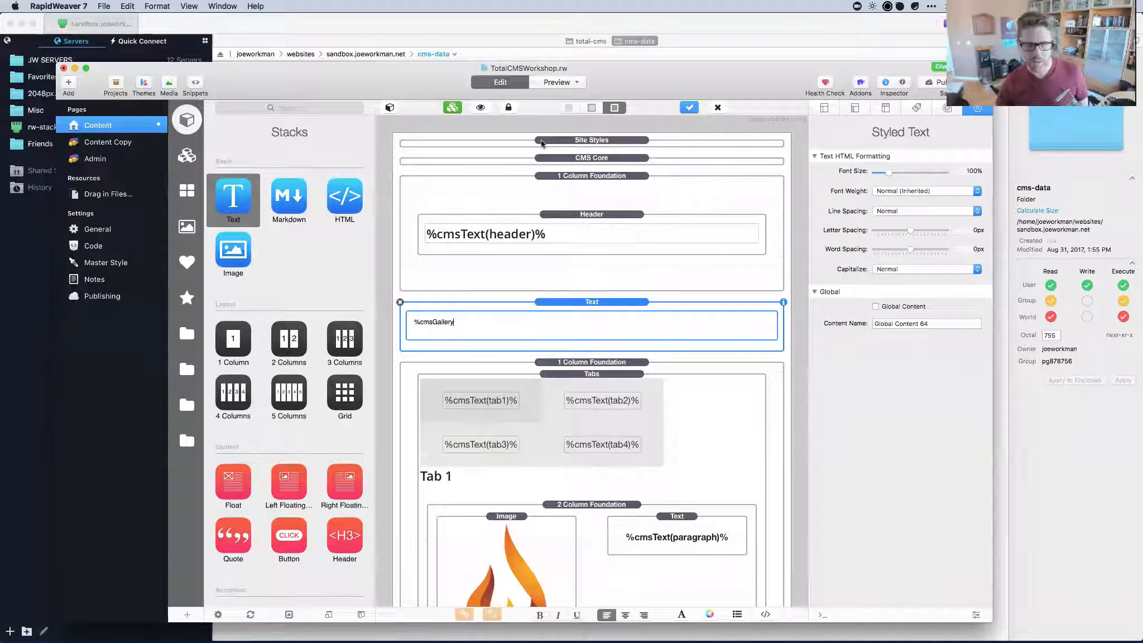
pyautogui.click(544, 158)
# Check the macro reference, then complete the text to %cmsGalleryImageFirst(gallery)%.
pyautogui.click(481, 108)
pyautogui.scroll(-5, 520, 277)
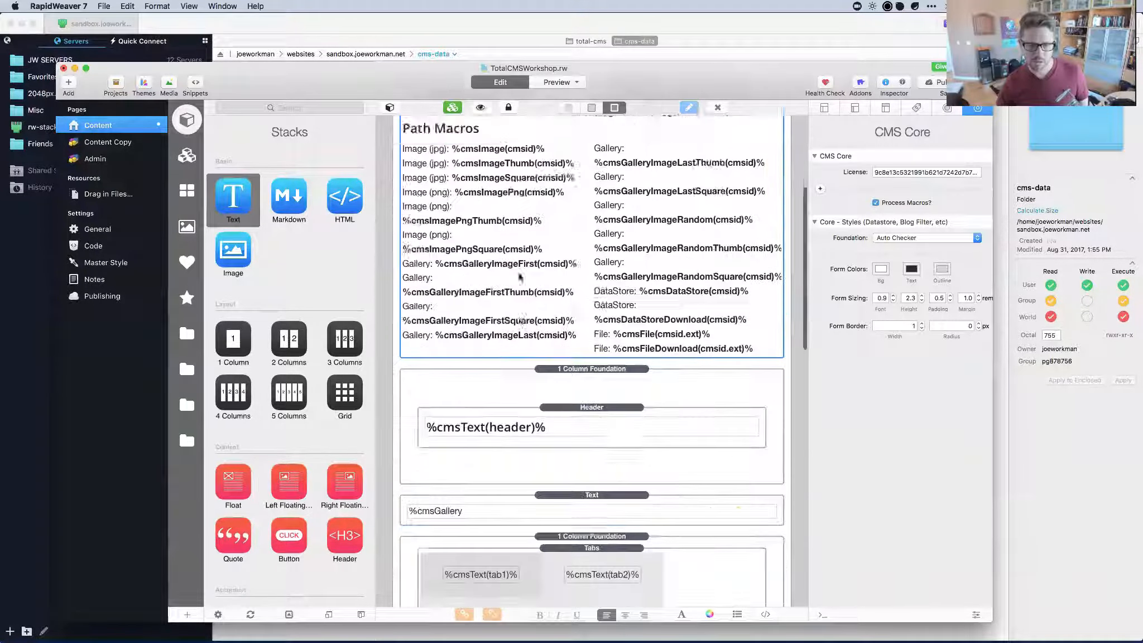
pyautogui.scroll(-2, 519, 277)
pyautogui.click(467, 477)
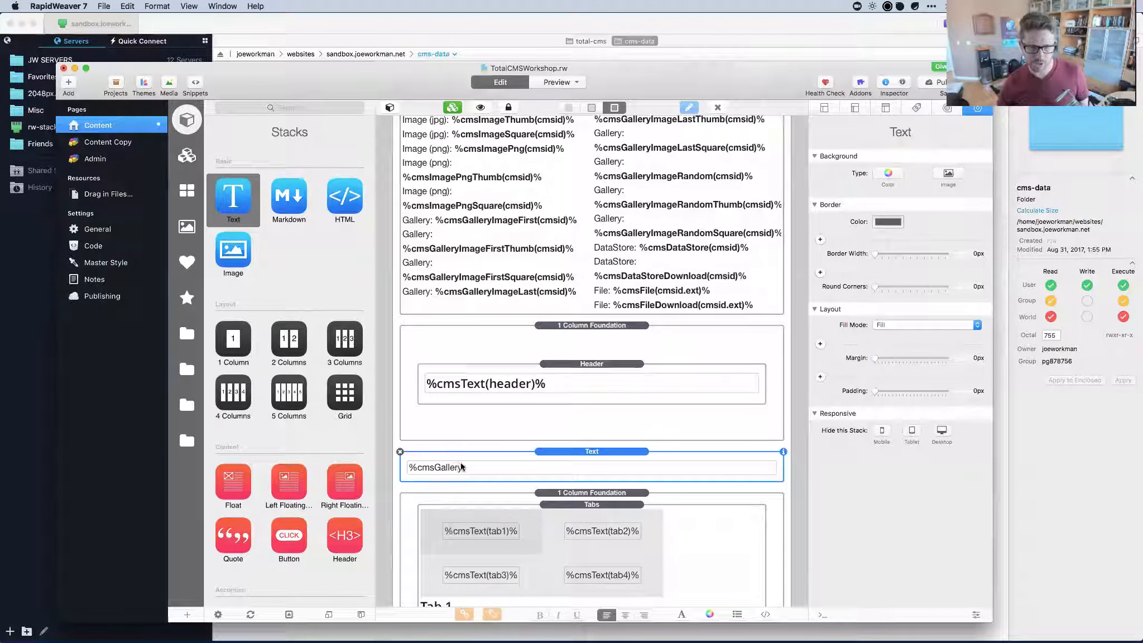
pyautogui.click(461, 466)
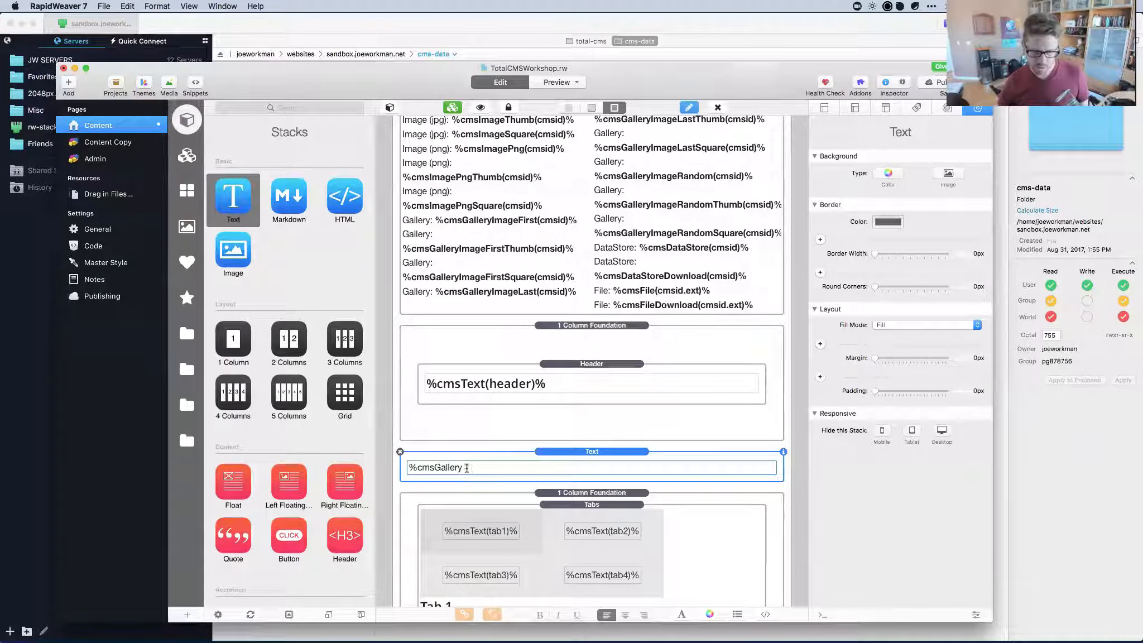
pyautogui.doubleClick(466, 470)
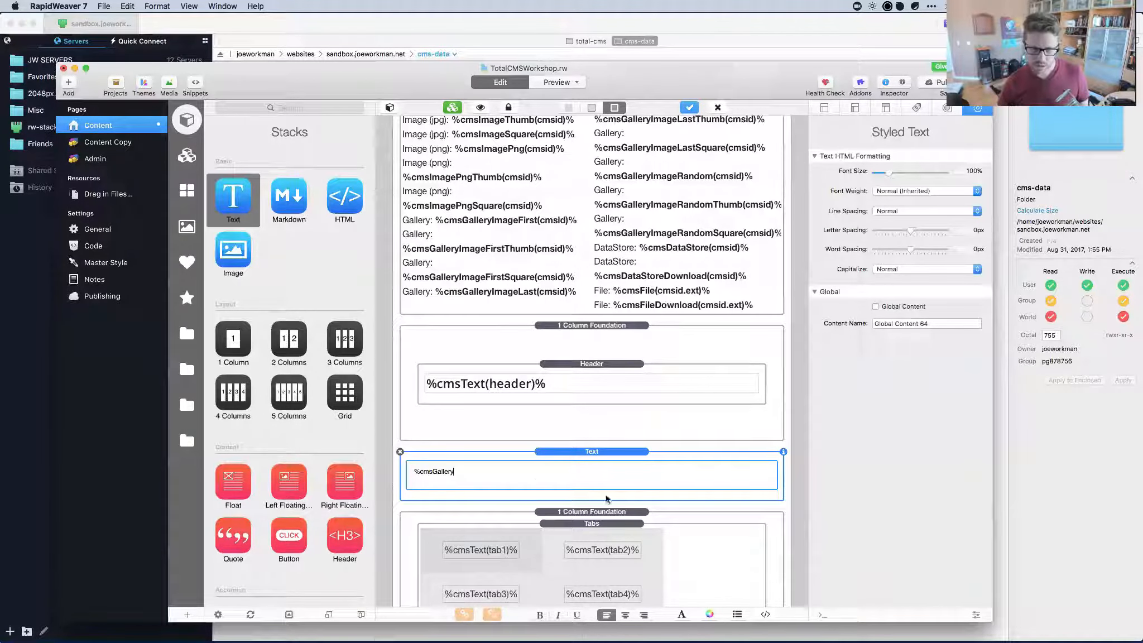
pyautogui.write('ImageF')
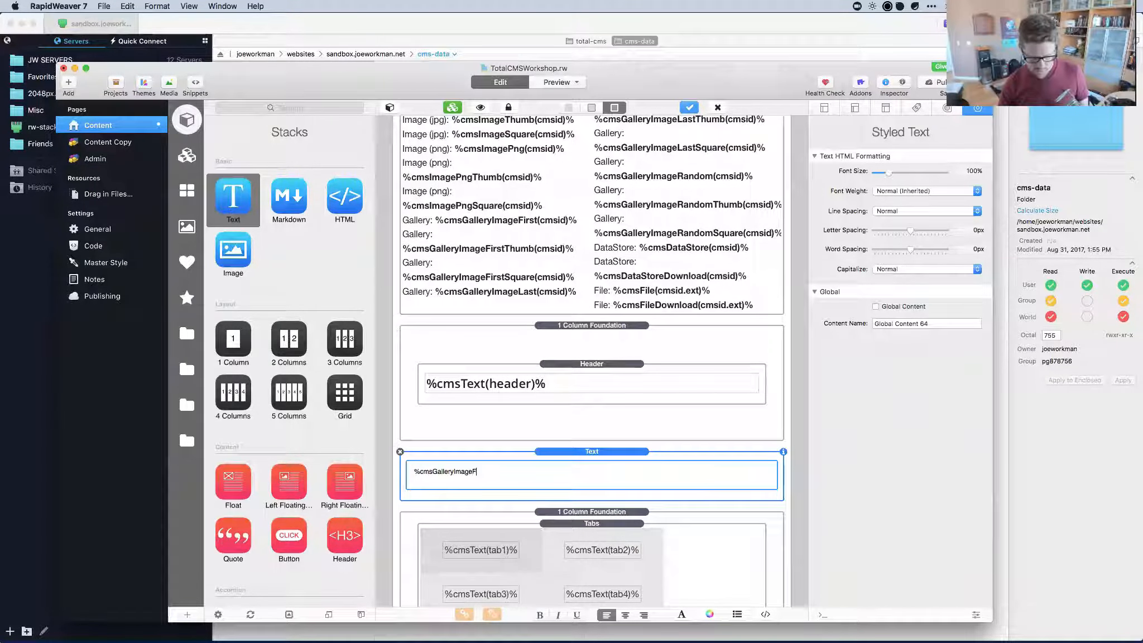
pyautogui.write('irst(')
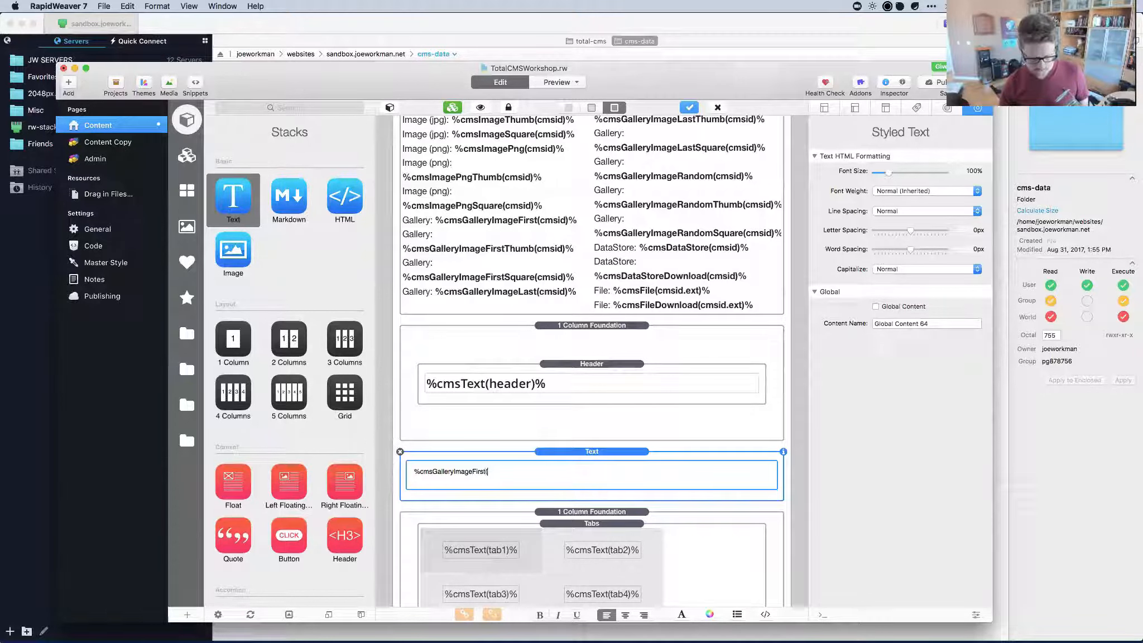
pyautogui.write('gallery)%')
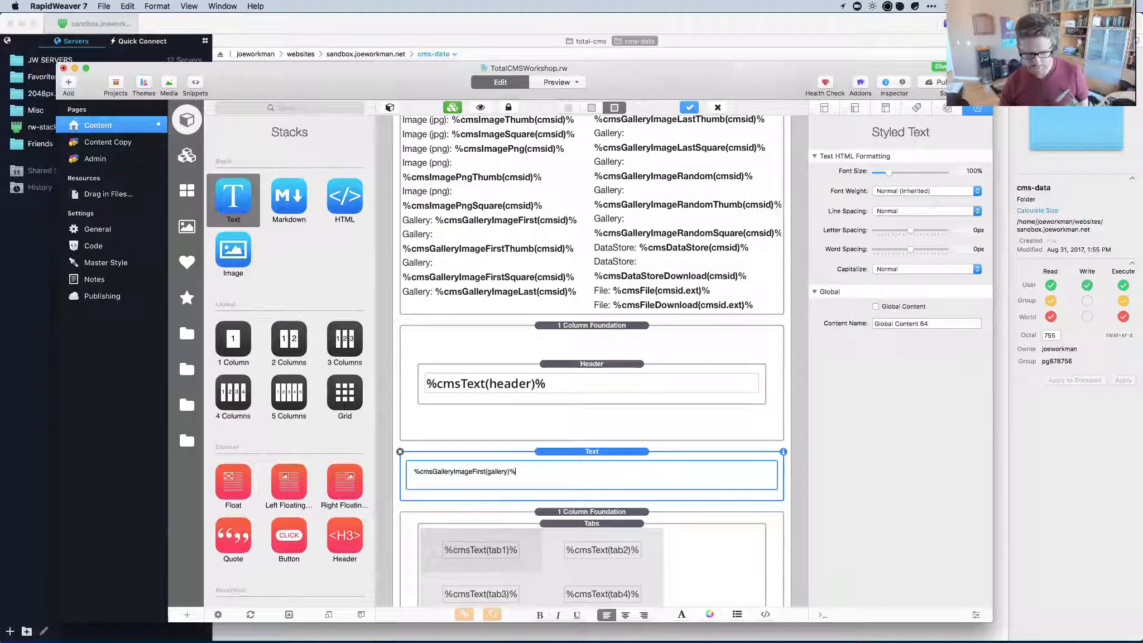
pyautogui.click(582, 452)
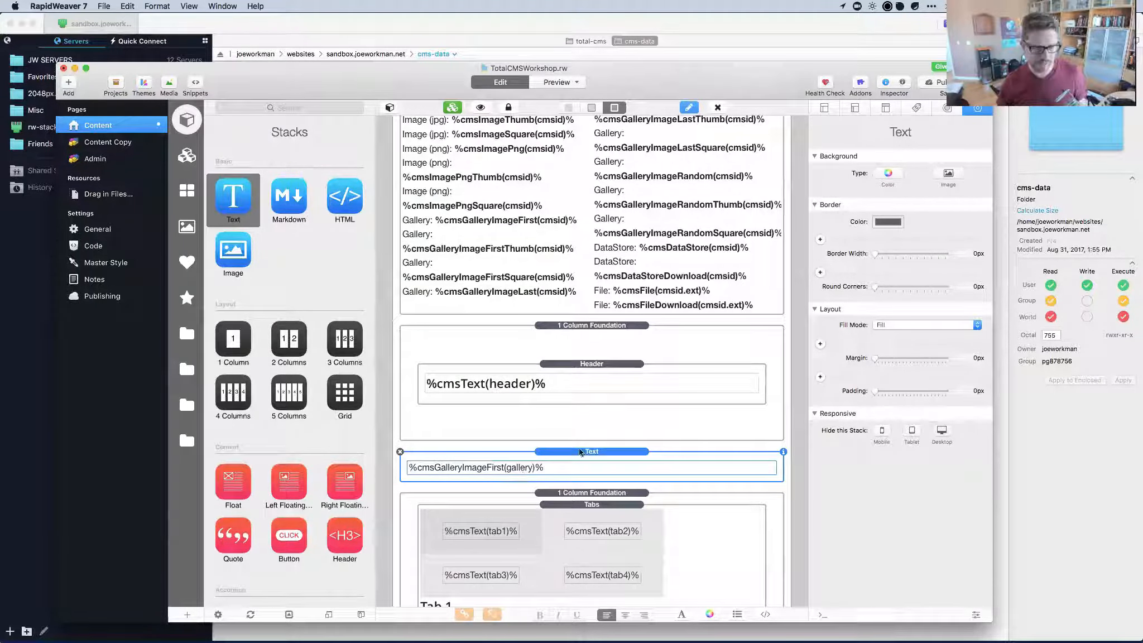
pyautogui.press('super+shift+p')
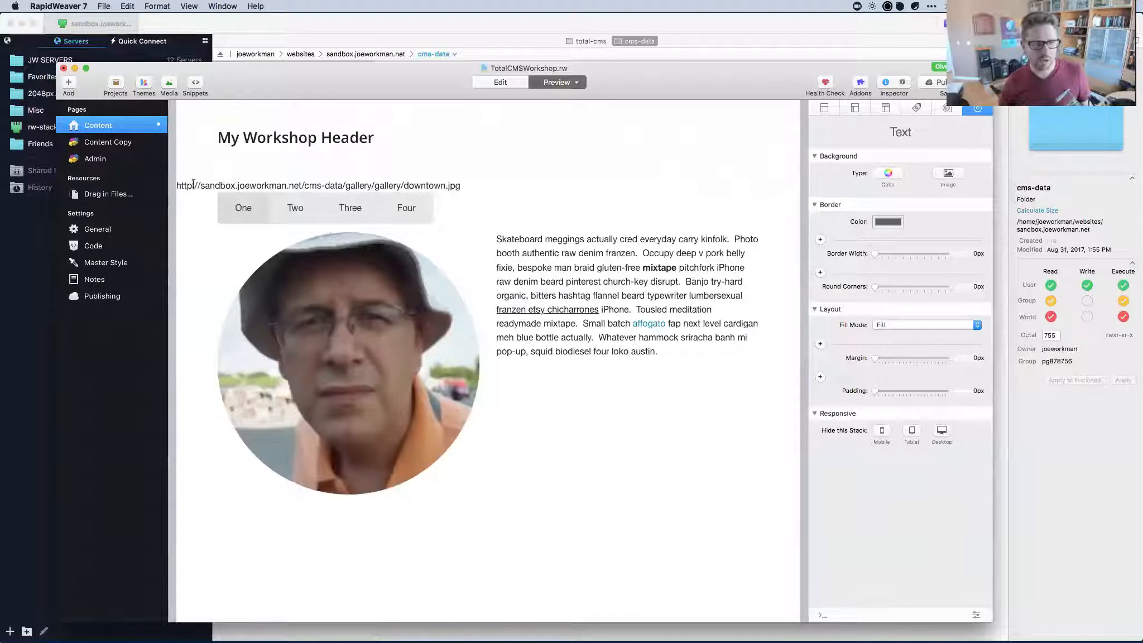
pyautogui.moveTo(176, 185); pyautogui.dragTo(481, 183)
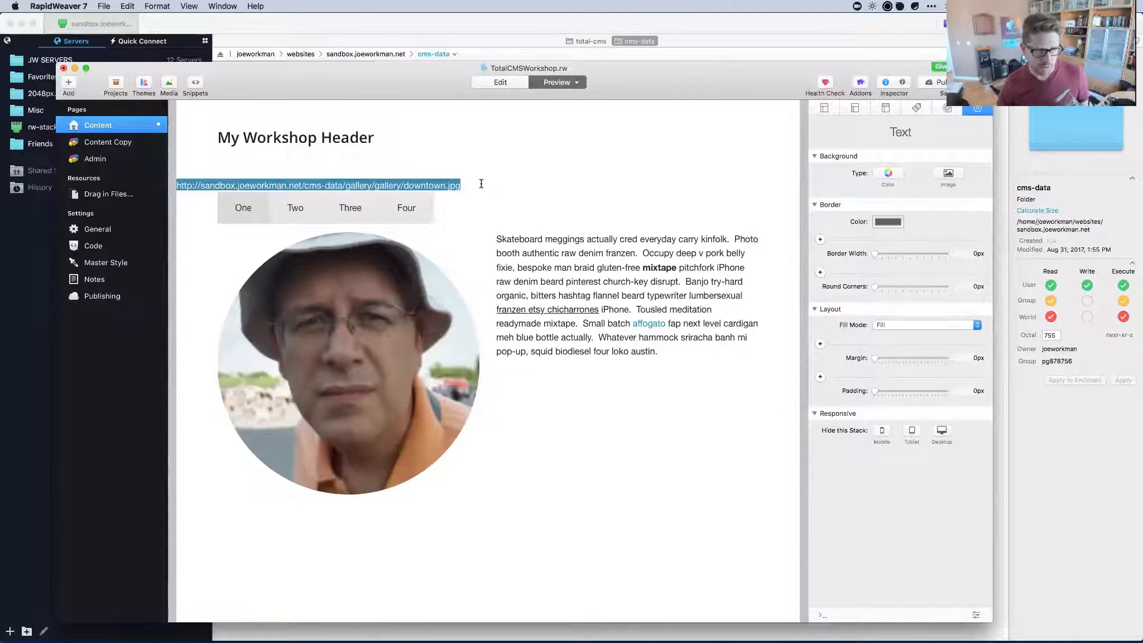
pyautogui.click(343, 183)
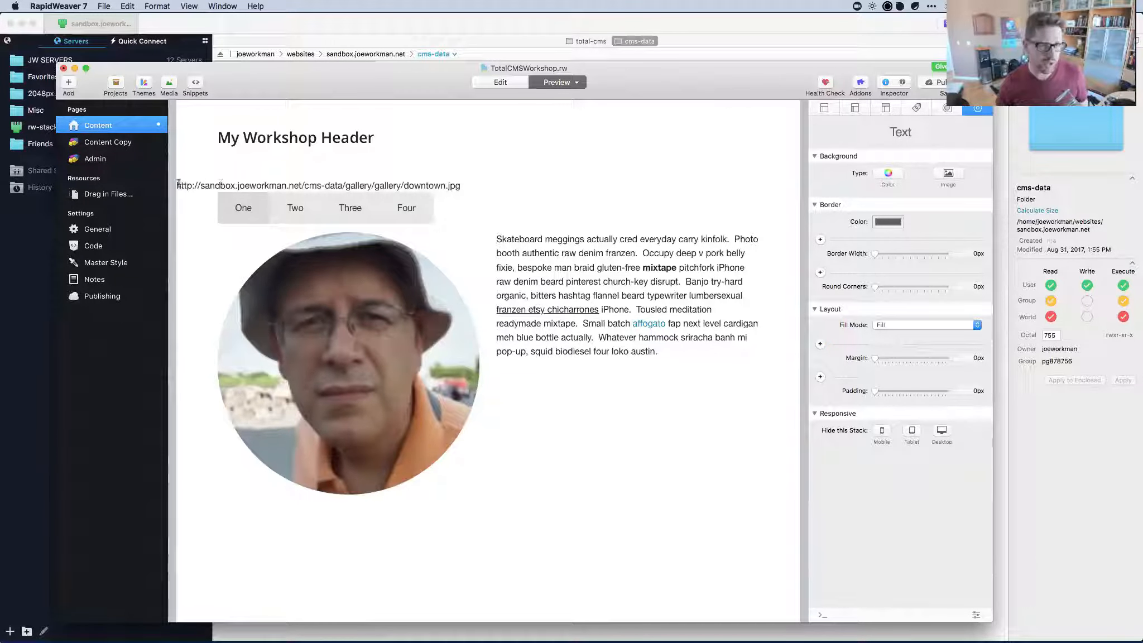
pyautogui.moveTo(176, 186); pyautogui.dragTo(489, 188)
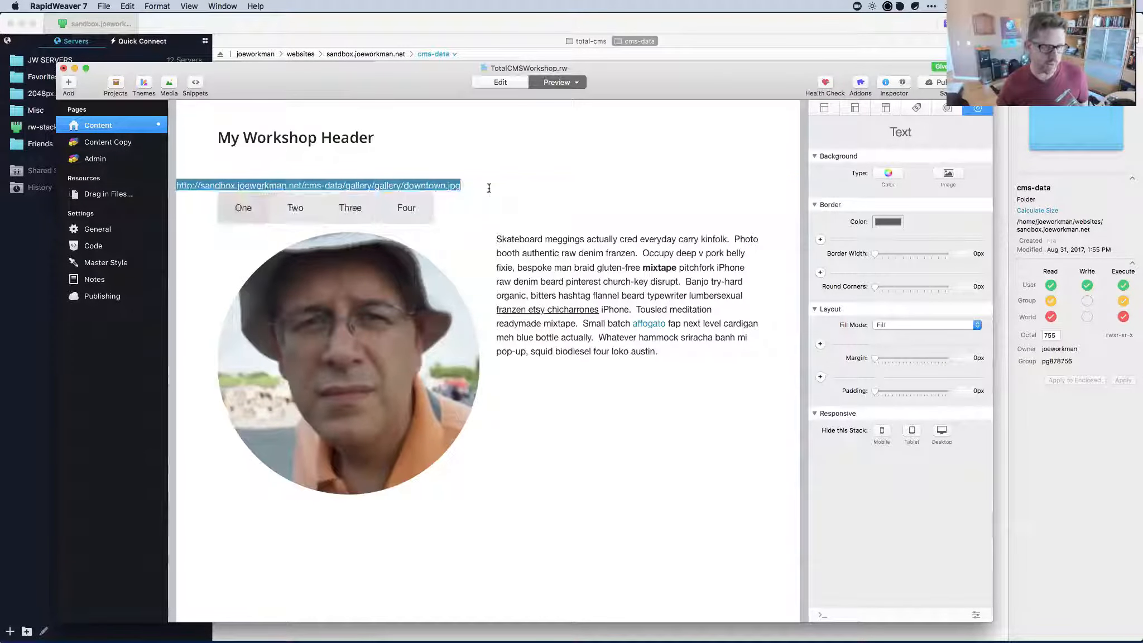
pyautogui.press('super+c')
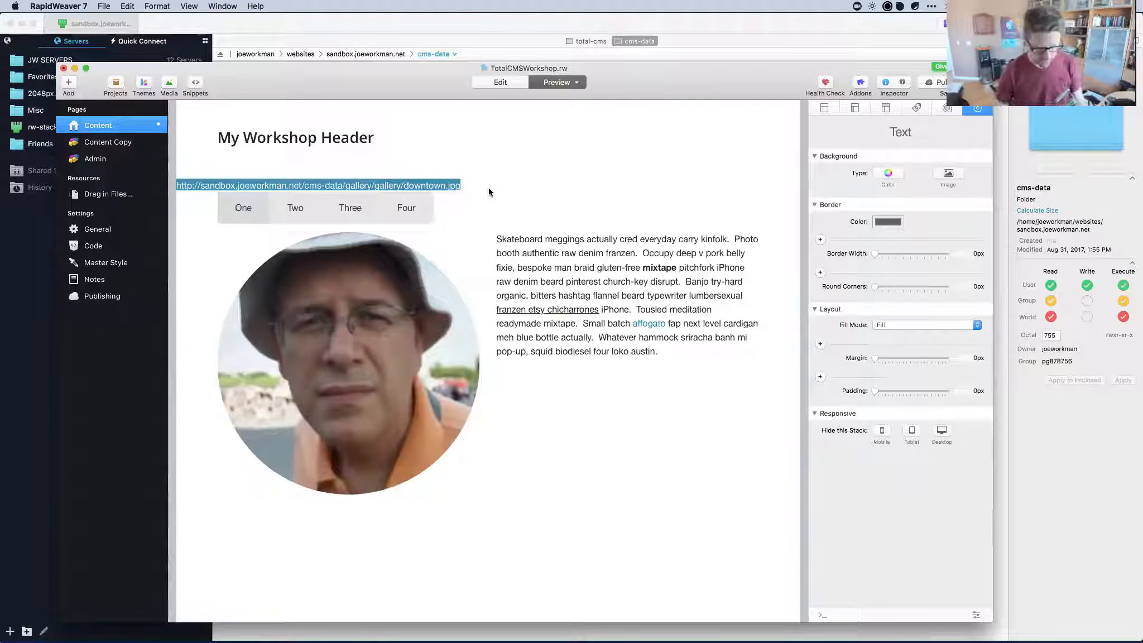
pyautogui.hotkey('alt', 'space')
pyautogui.press('super+v')
pyautogui.press('Return')
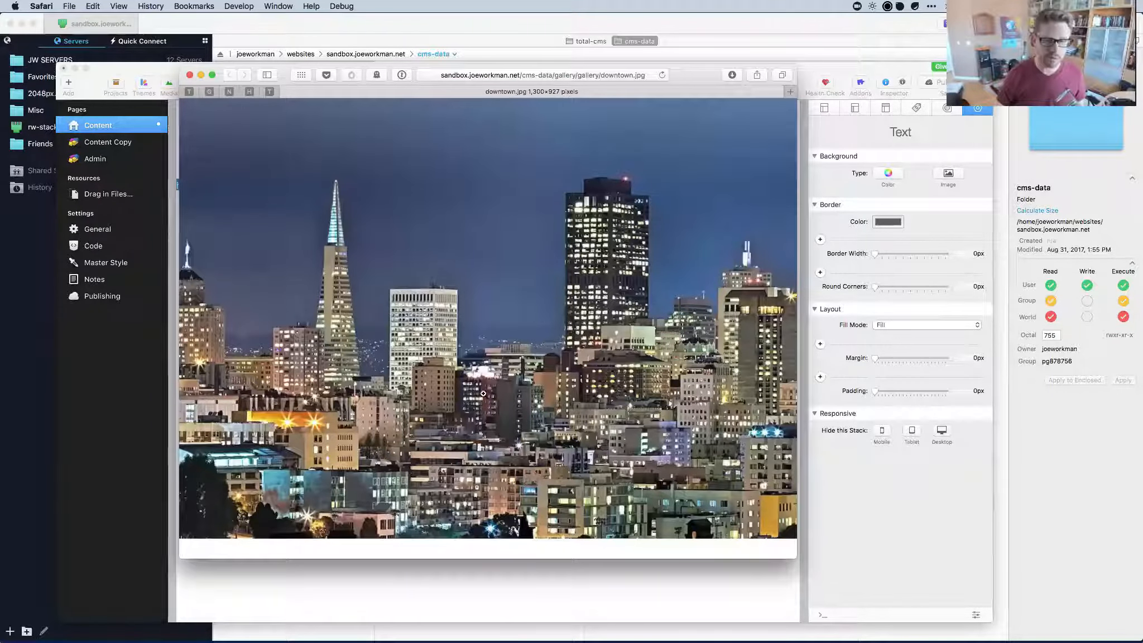
pyautogui.click(190, 76)
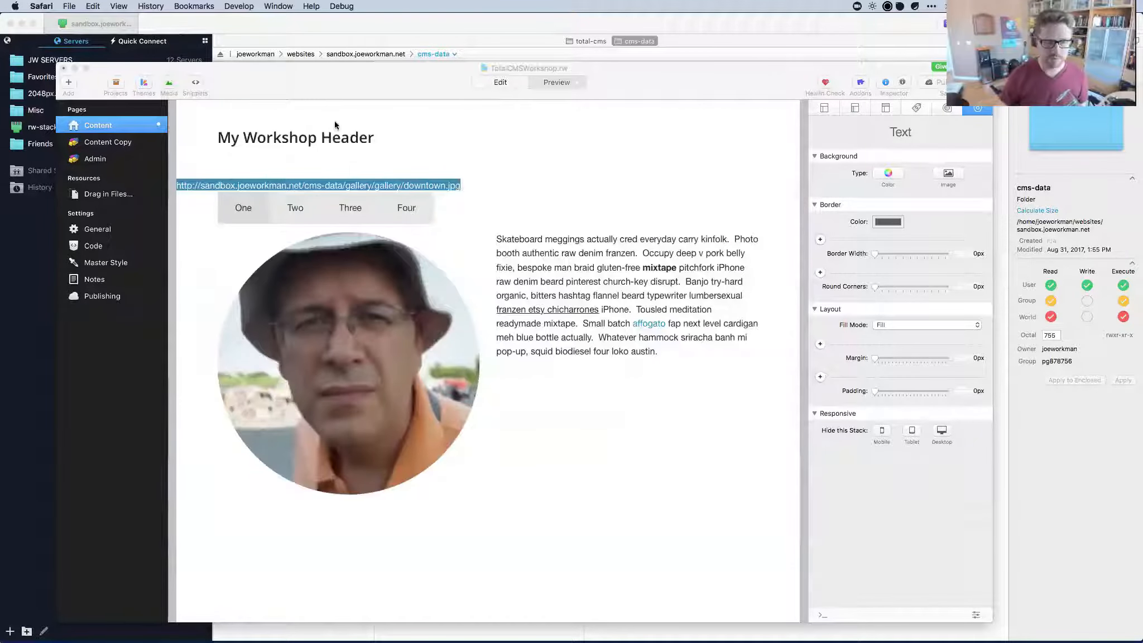
pyautogui.press('super+shift+p')
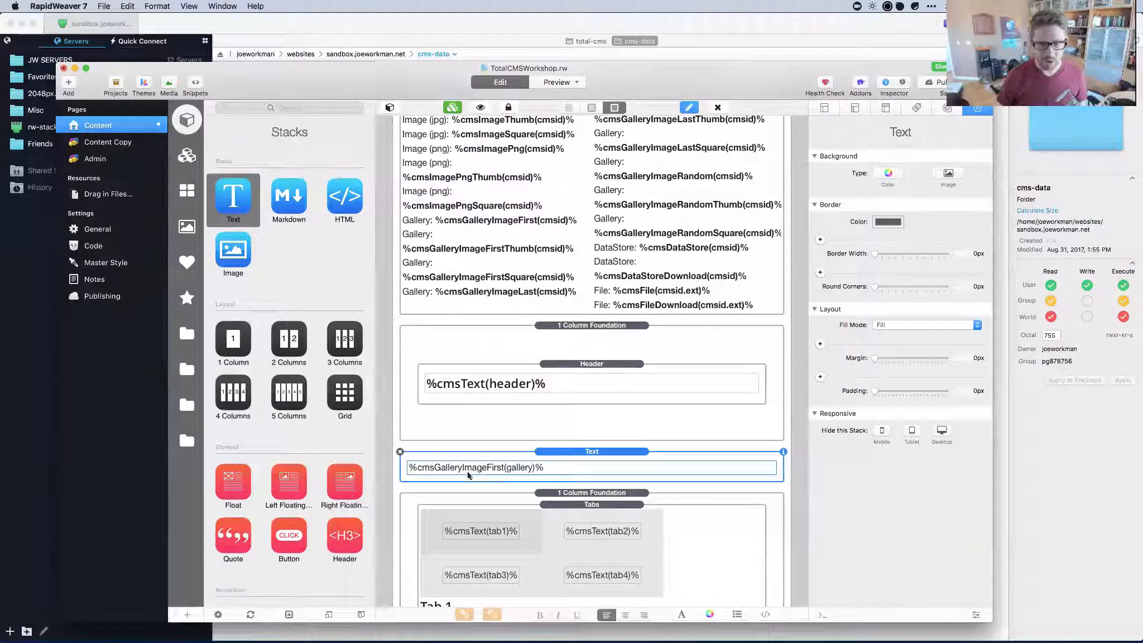
# Cut the gallery macro text and delete the emptied Text stack.
pyautogui.doubleClick(467, 471)
pyautogui.doubleClick(457, 471)
pyautogui.tripleClick(458, 471)
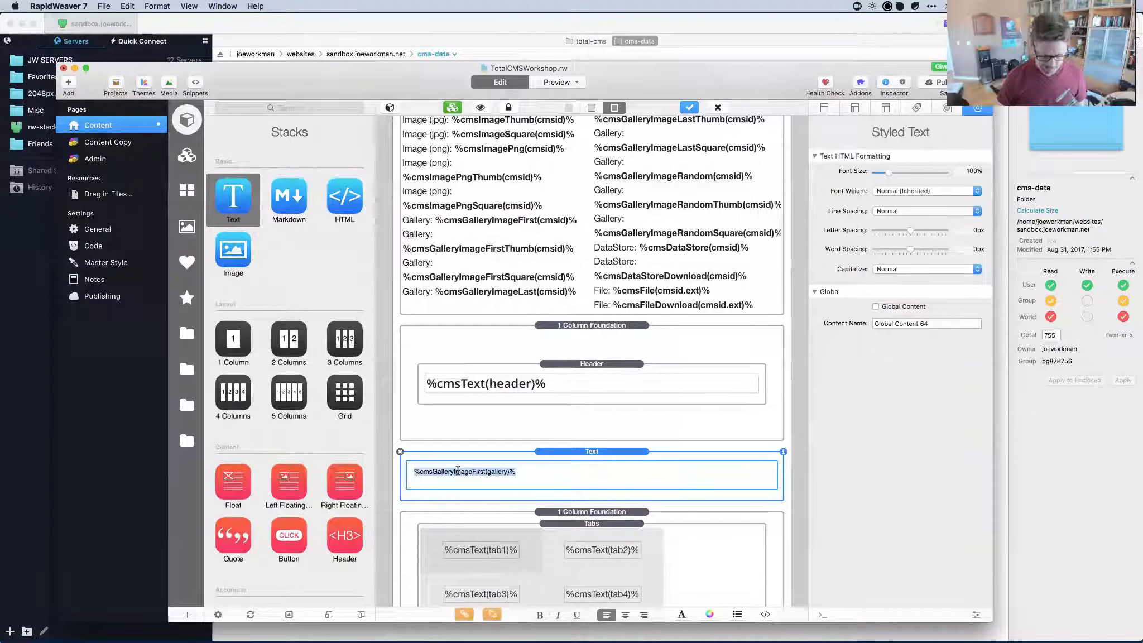
pyautogui.press('super+x')
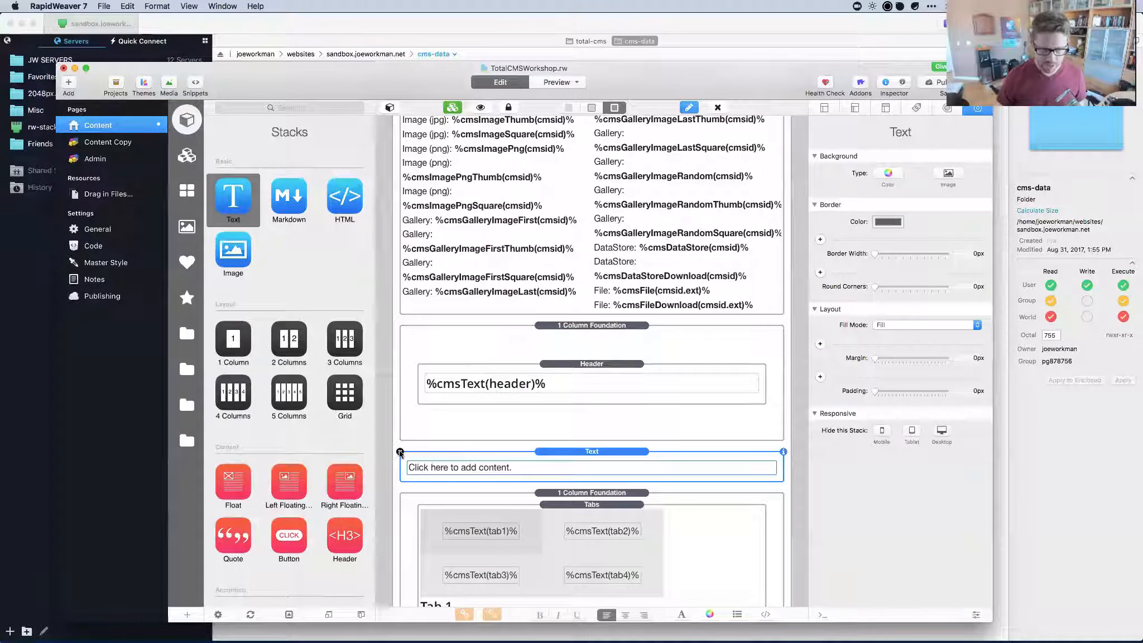
pyautogui.click(400, 451)
# Add a Foundation Image stack below the header.
pyautogui.click(187, 333)
pyautogui.scroll(-10, 360, 437)
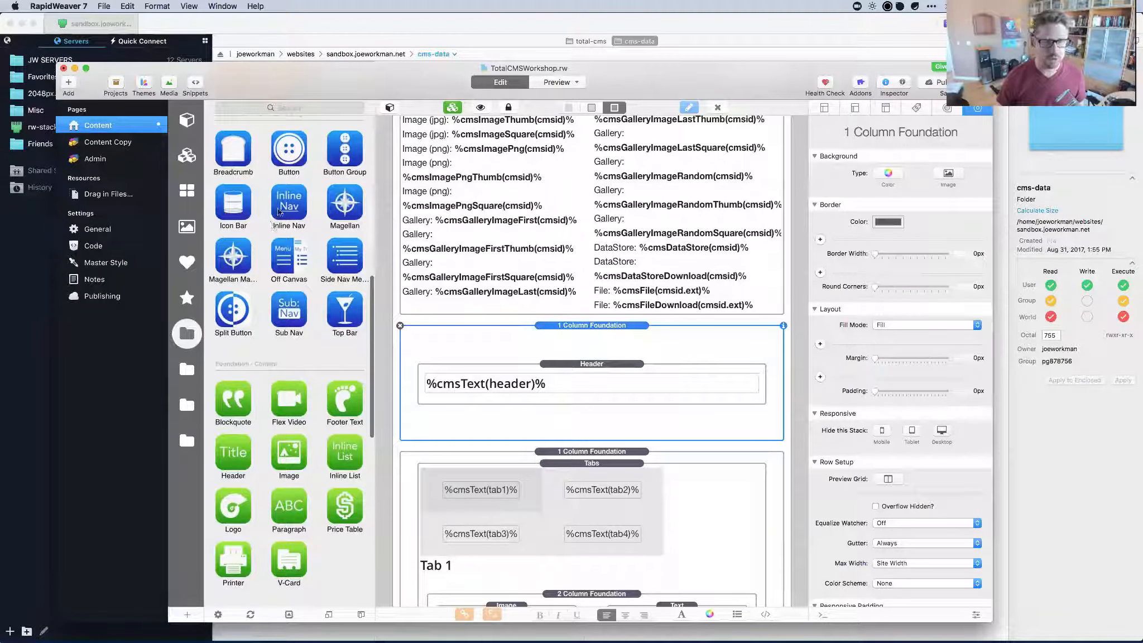
pyautogui.scroll(-5, 297, 236)
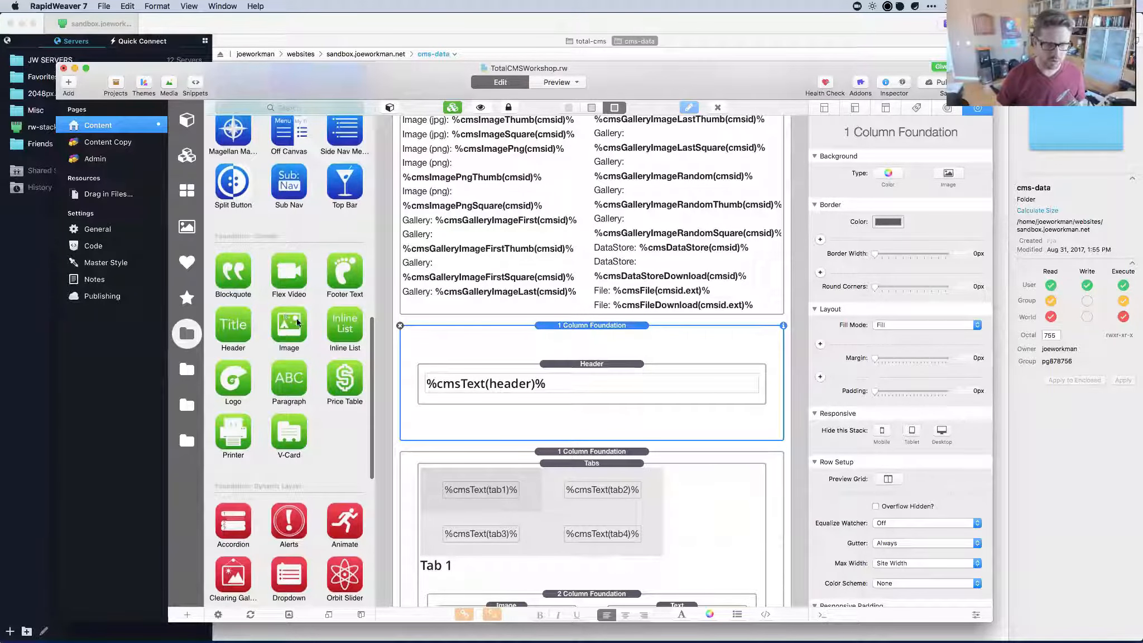
pyautogui.moveTo(295, 330); pyautogui.dragTo(530, 443)
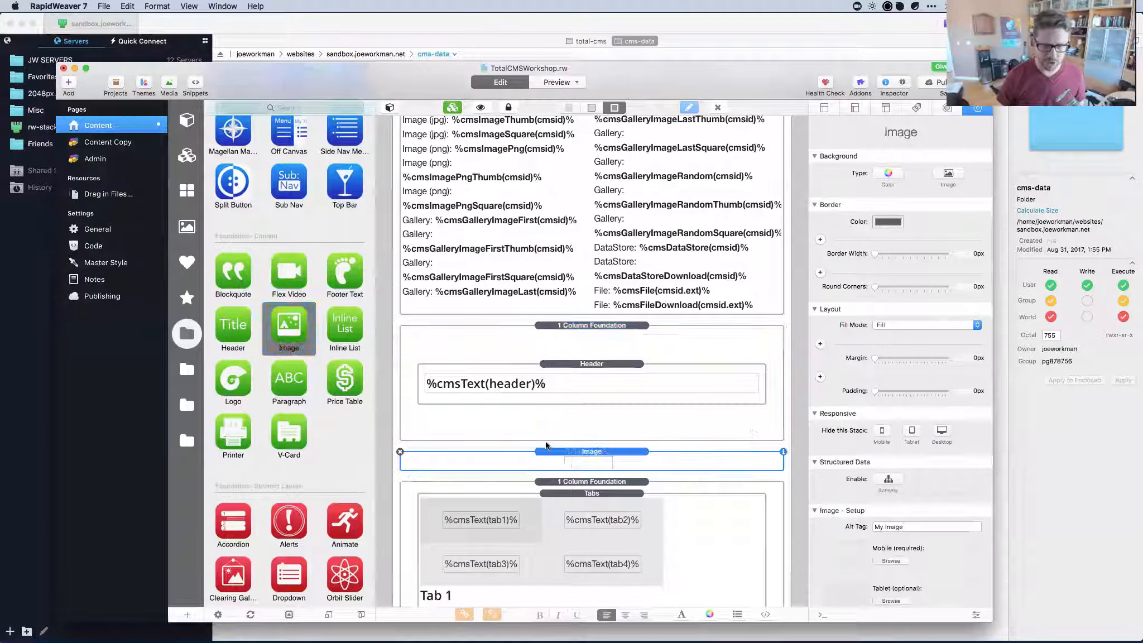
pyautogui.scroll(-4, 555, 297)
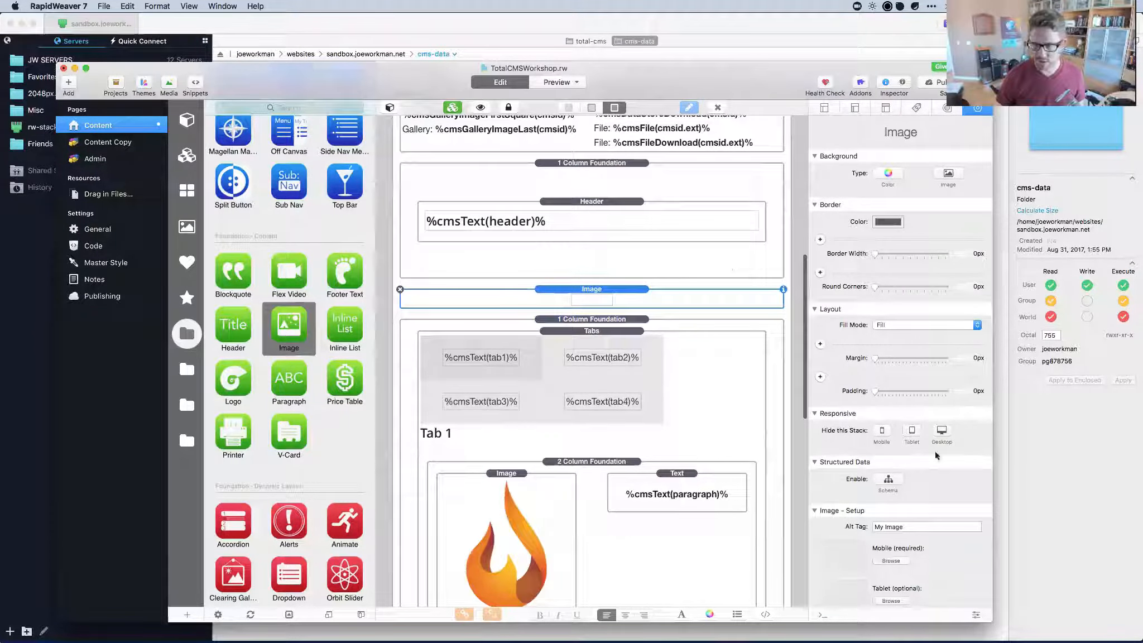
pyautogui.scroll(-6, 871, 444)
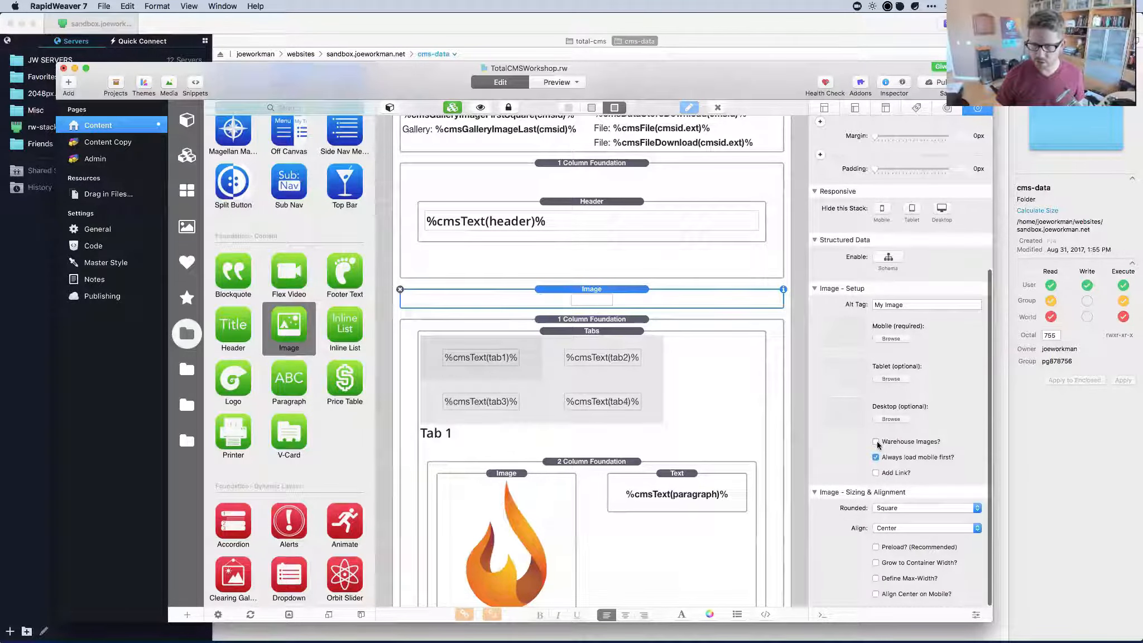
# Turn on Warehouse Images for the Image stack, opening and cancelling a Set Link sheet.
pyautogui.click(876, 442)
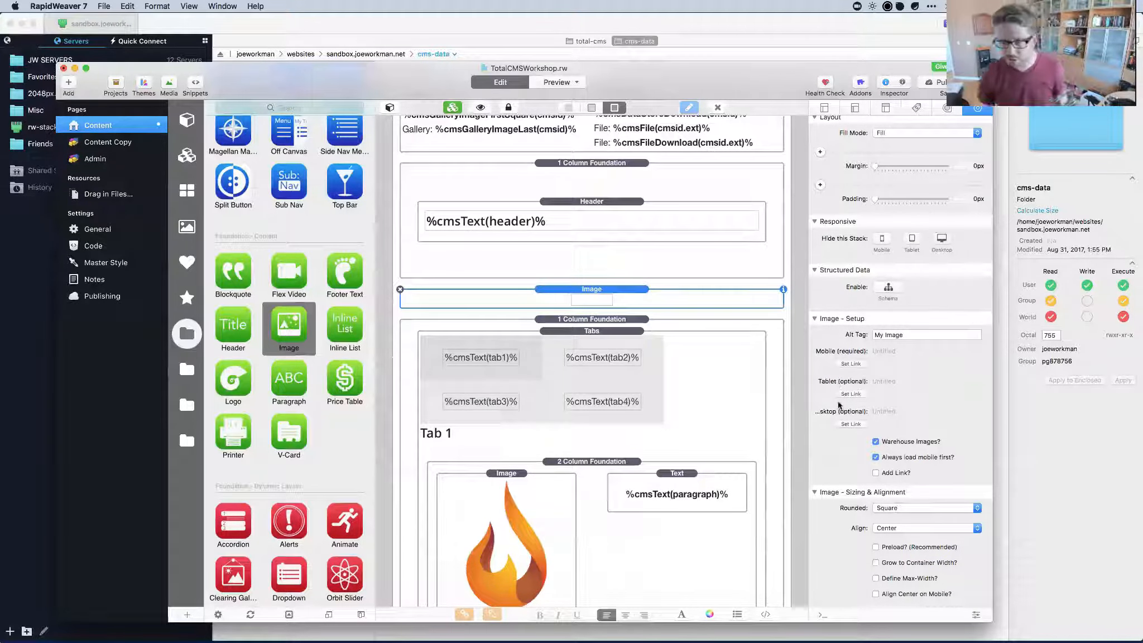
pyautogui.click(850, 394)
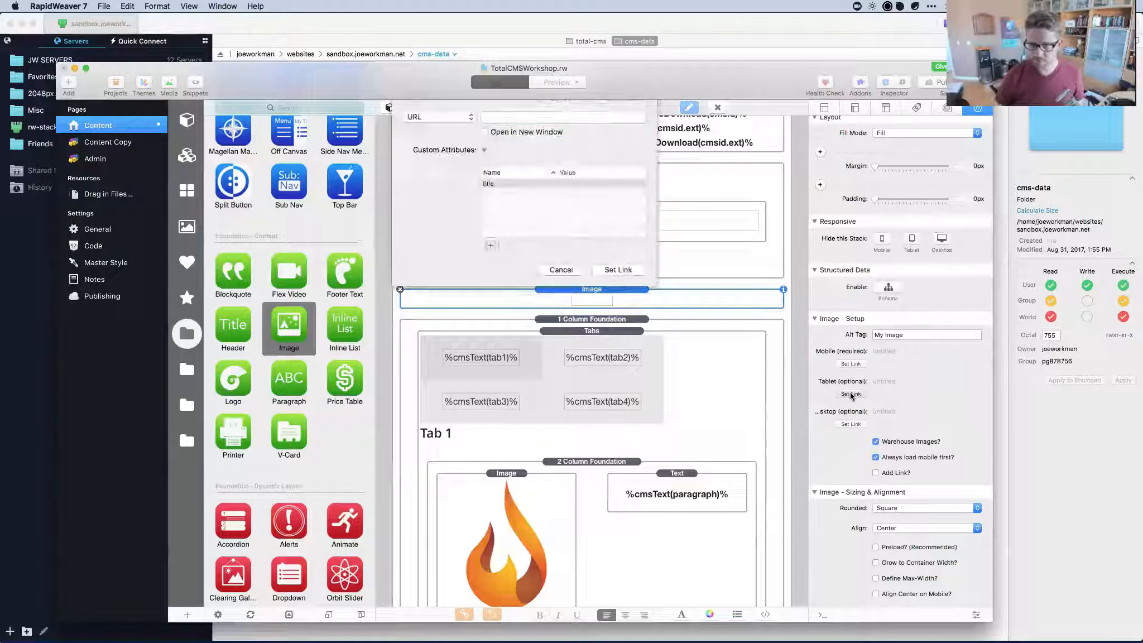
pyautogui.click(563, 270)
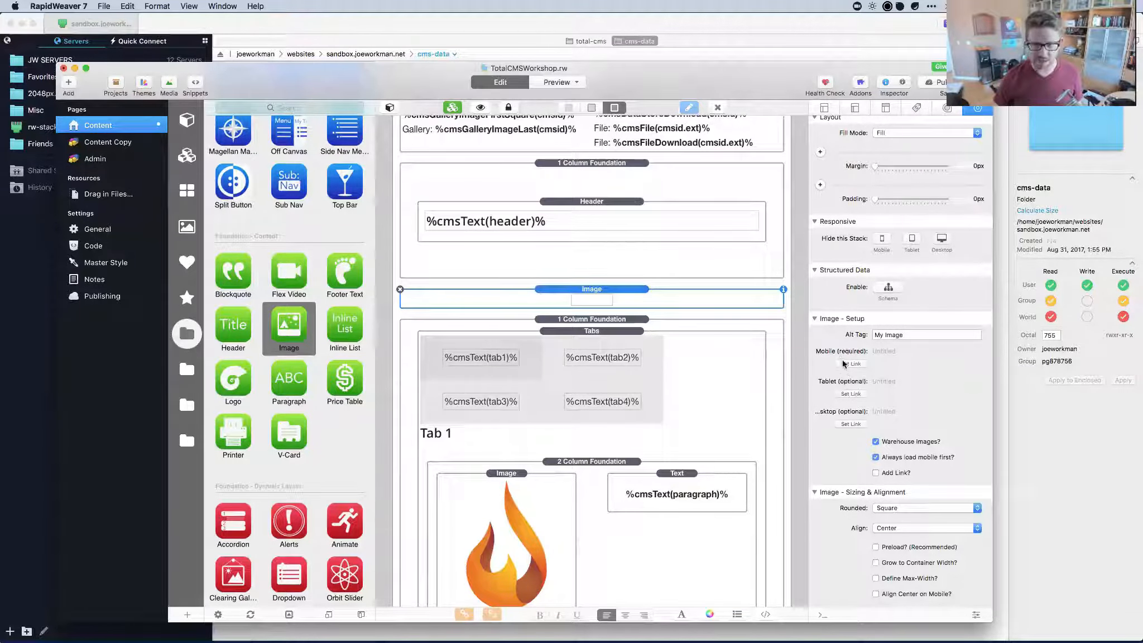
pyautogui.scroll(5, 498, 271)
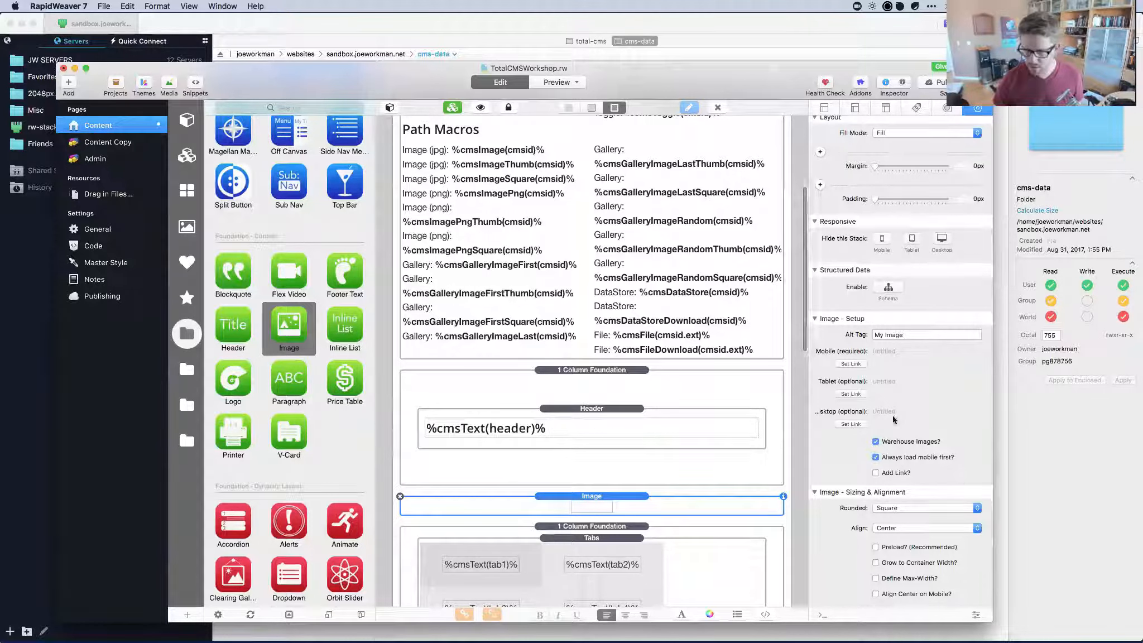
# Link the mobile image source to %cmsGalleryImageFirstThumb(gallery)%.
pyautogui.click(851, 363)
pyautogui.write('%cmsGalleryImageFirst(gallery)%')
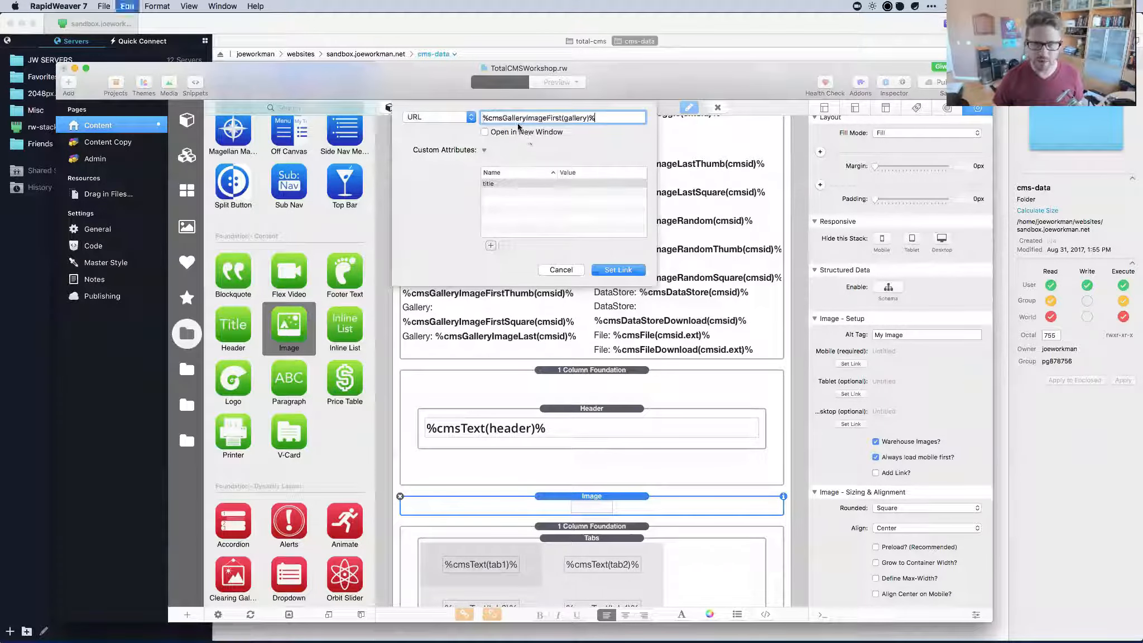
pyautogui.click(561, 117)
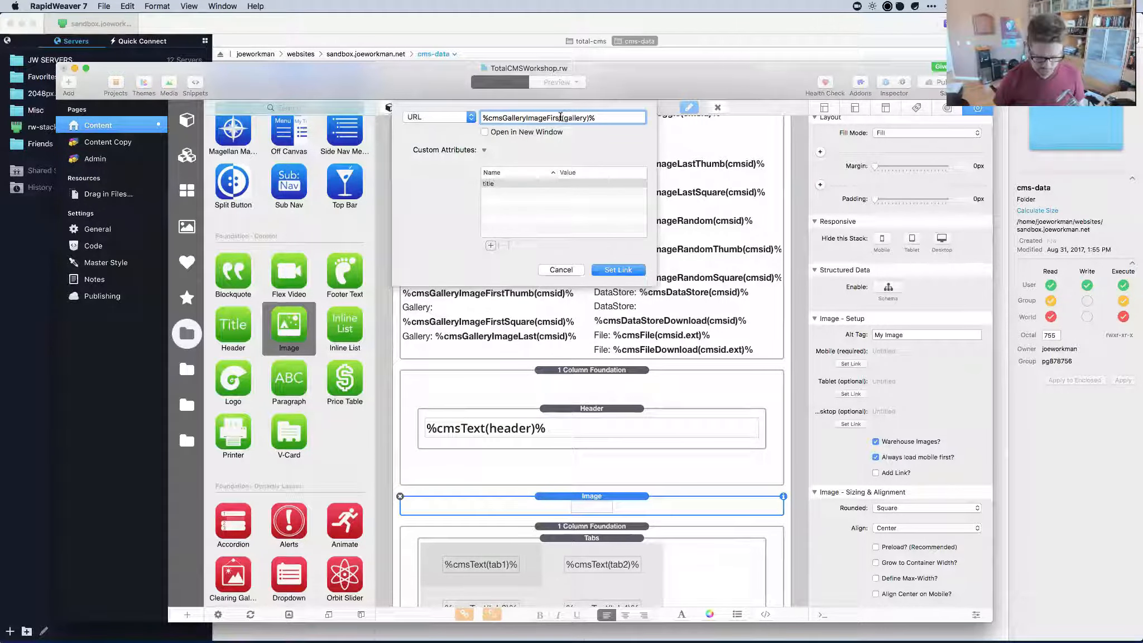
pyautogui.write('THum')
pyautogui.press('BackSpace')
pyautogui.press('BackSpace')
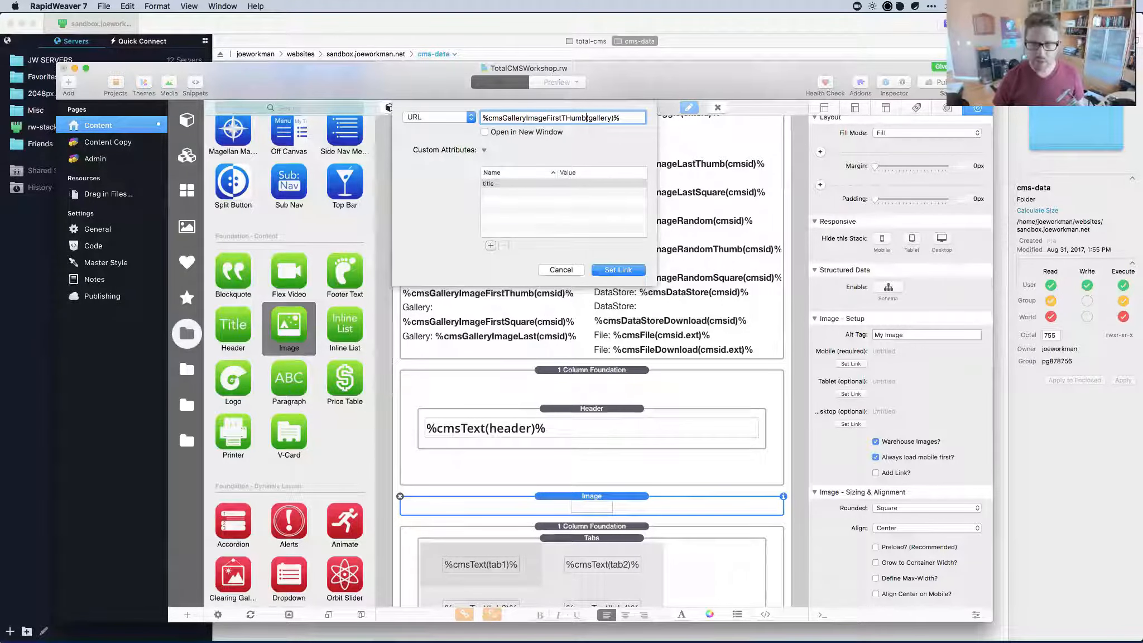
pyautogui.press('BackSpace')
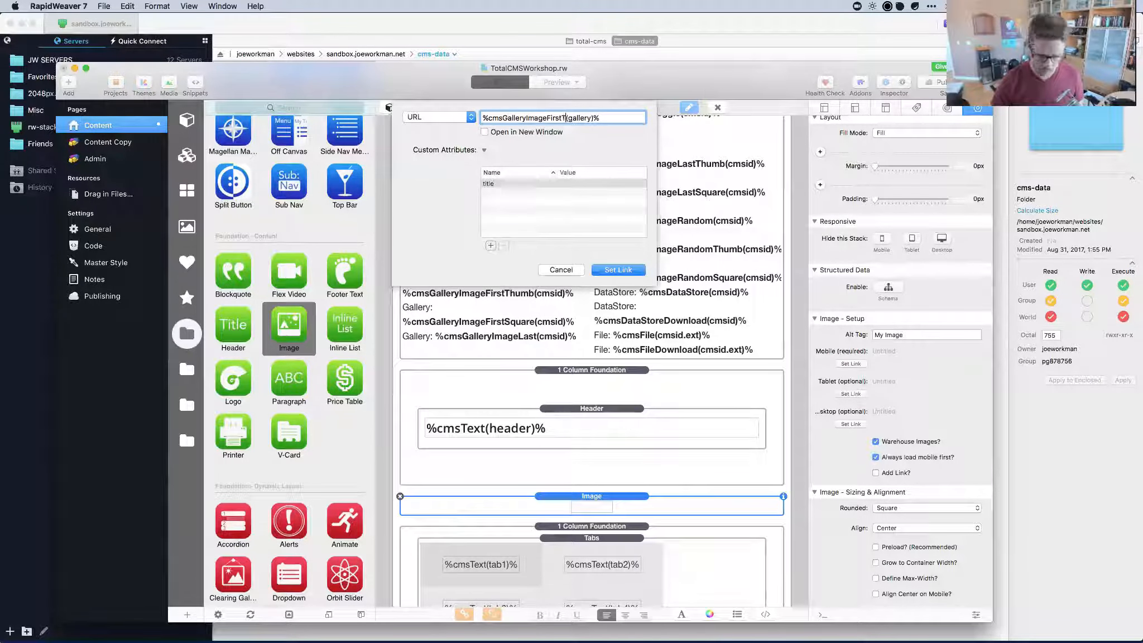
pyautogui.write('humb')
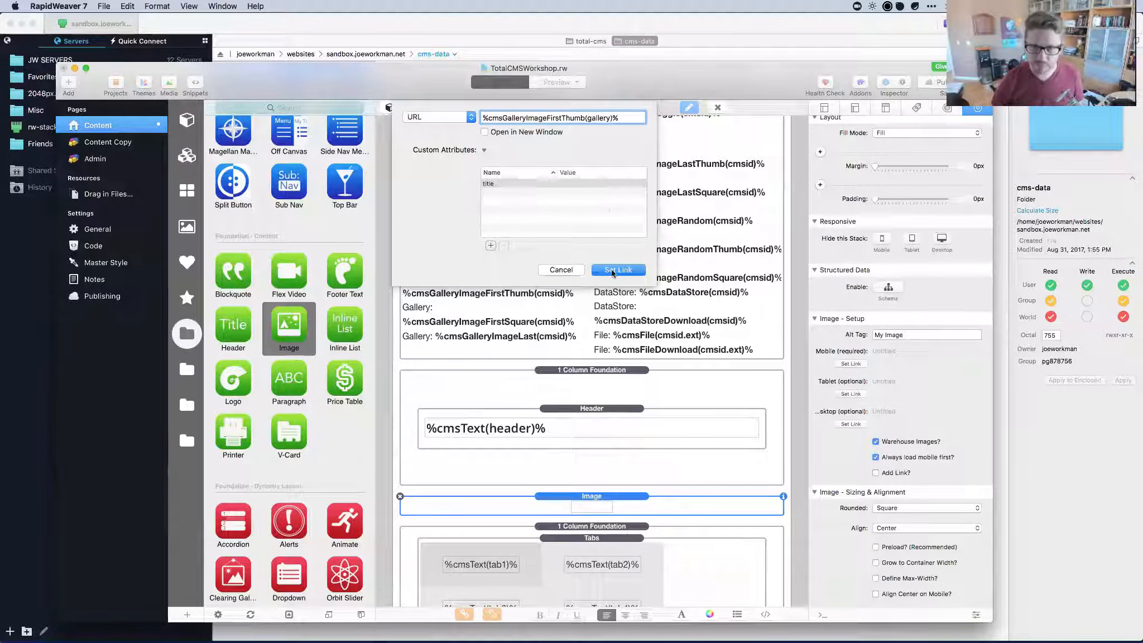
pyautogui.click(614, 271)
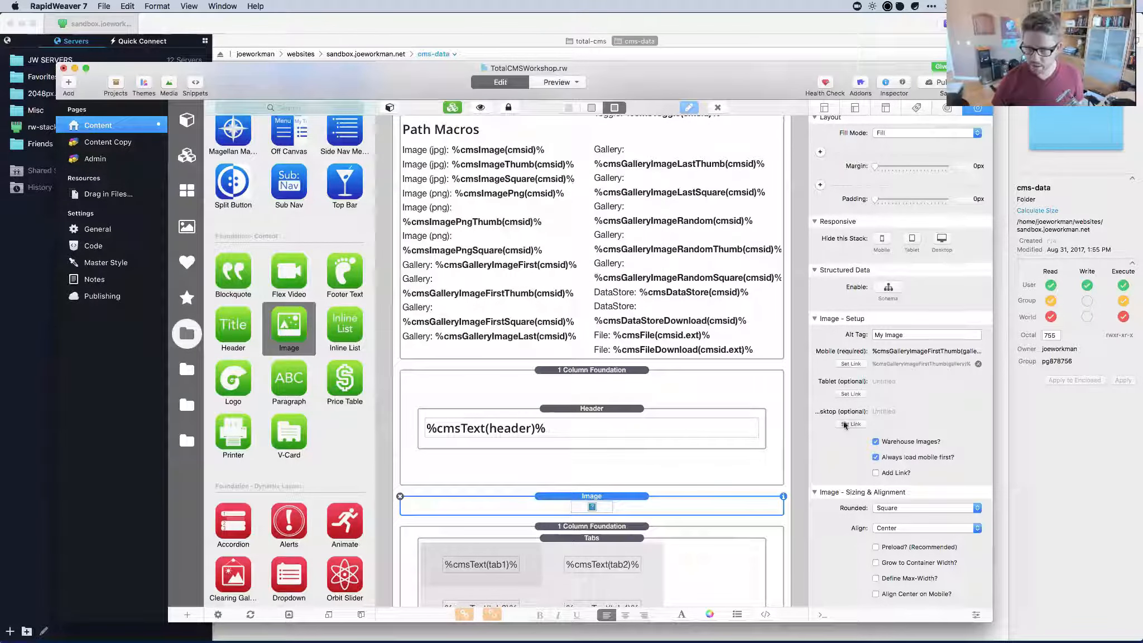
# Link the desktop image source to %cmsGalleryImageFirst(gallery)%.
pyautogui.click(848, 424)
pyautogui.write('%cmsGalleryImageFirst(gallery)%')
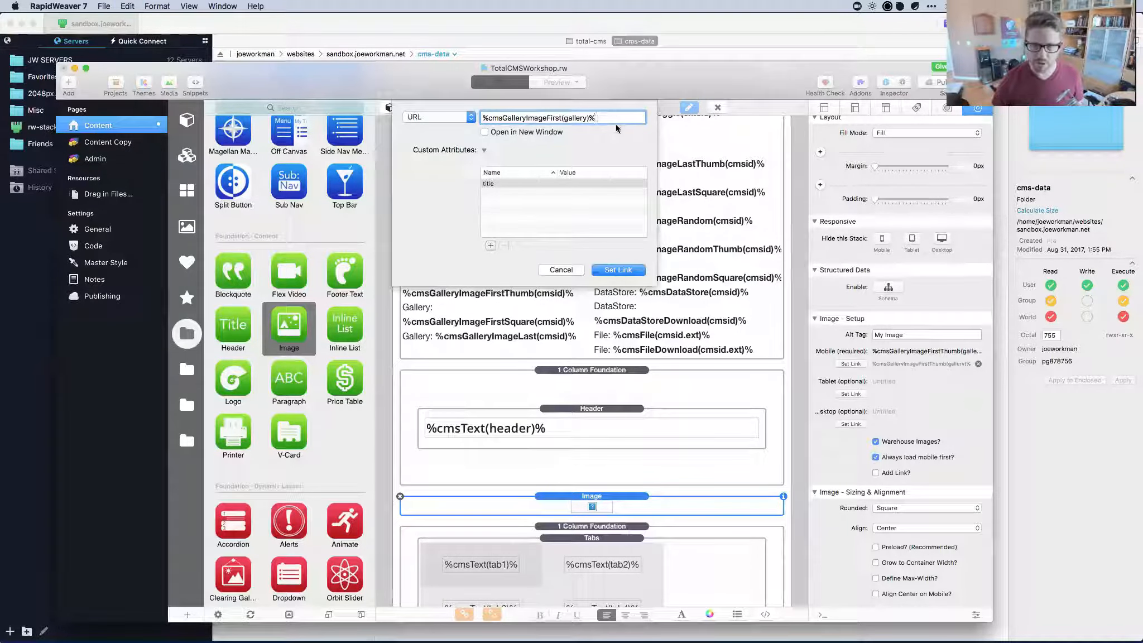
pyautogui.click(615, 268)
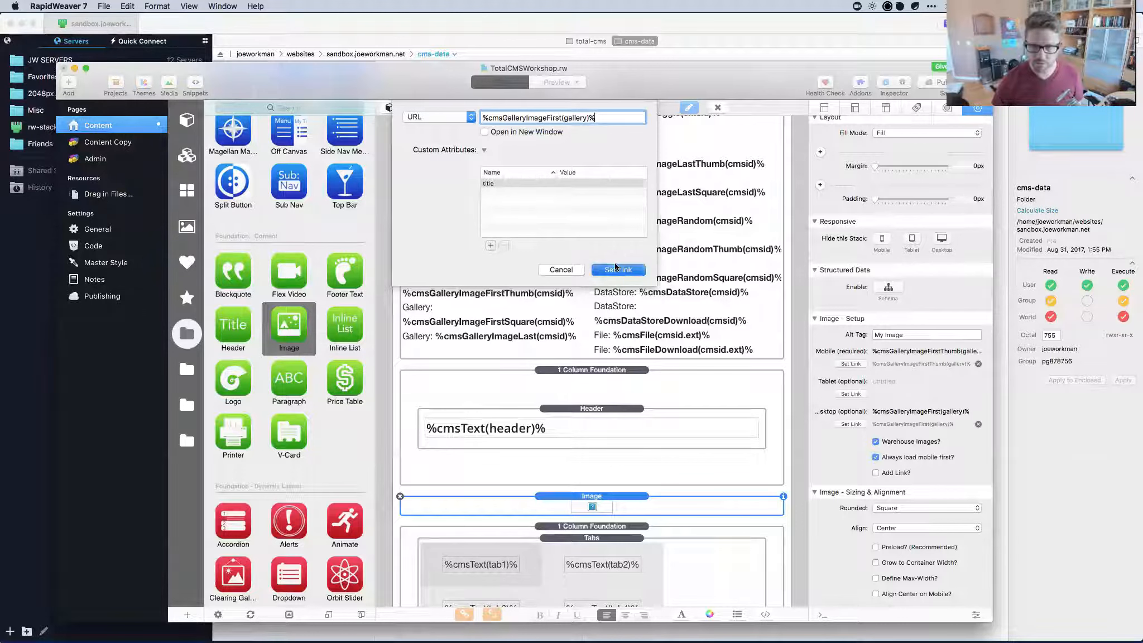
pyautogui.scroll(-5, 655, 508)
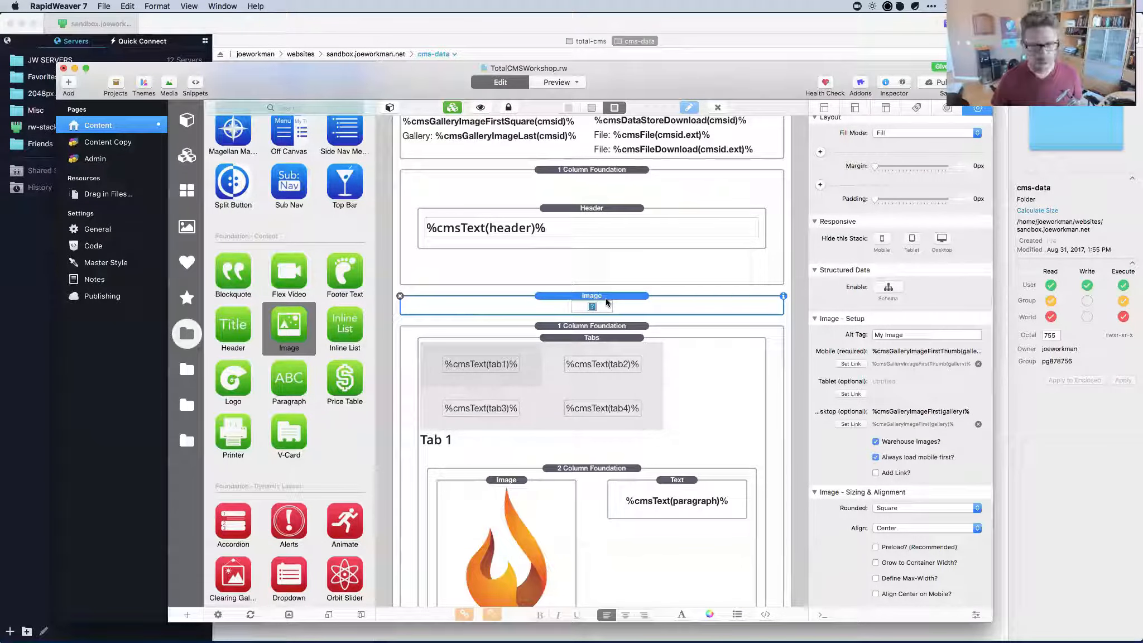
# Preview the page to check the new gallery image, then return to Edit.
pyautogui.press('super+r')
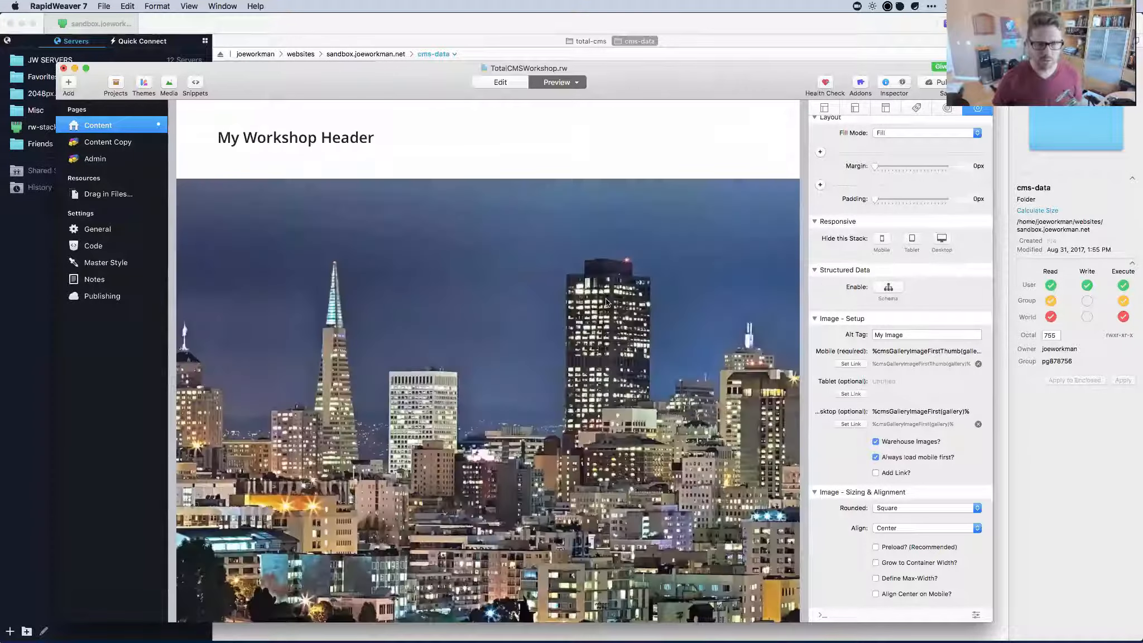
pyautogui.scroll(-5, 694, 303)
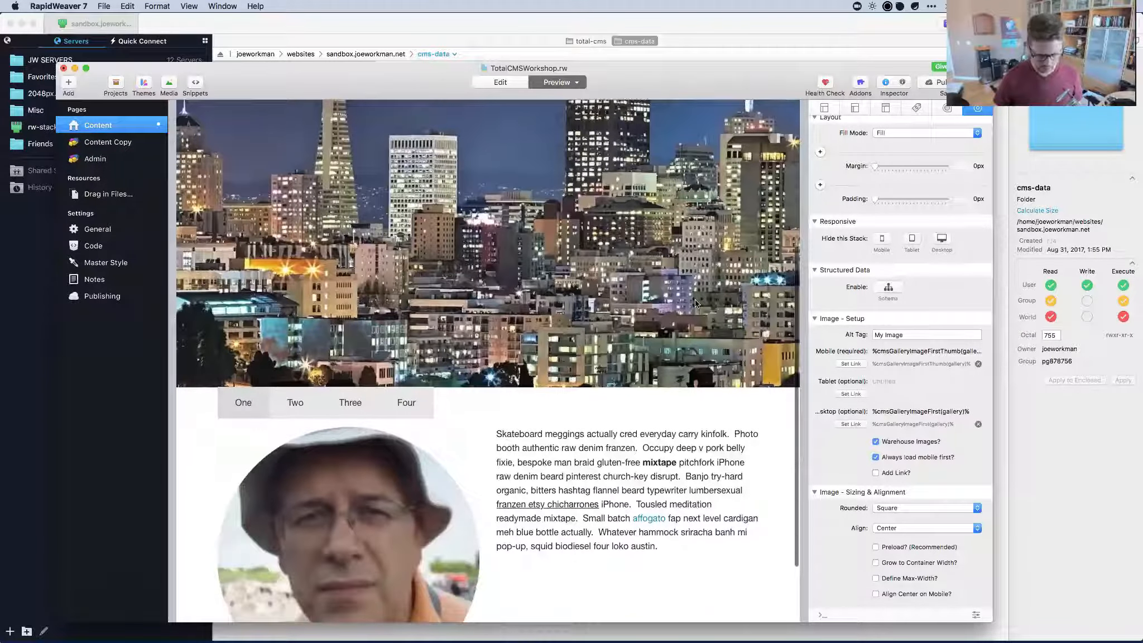
pyautogui.press('super+r')
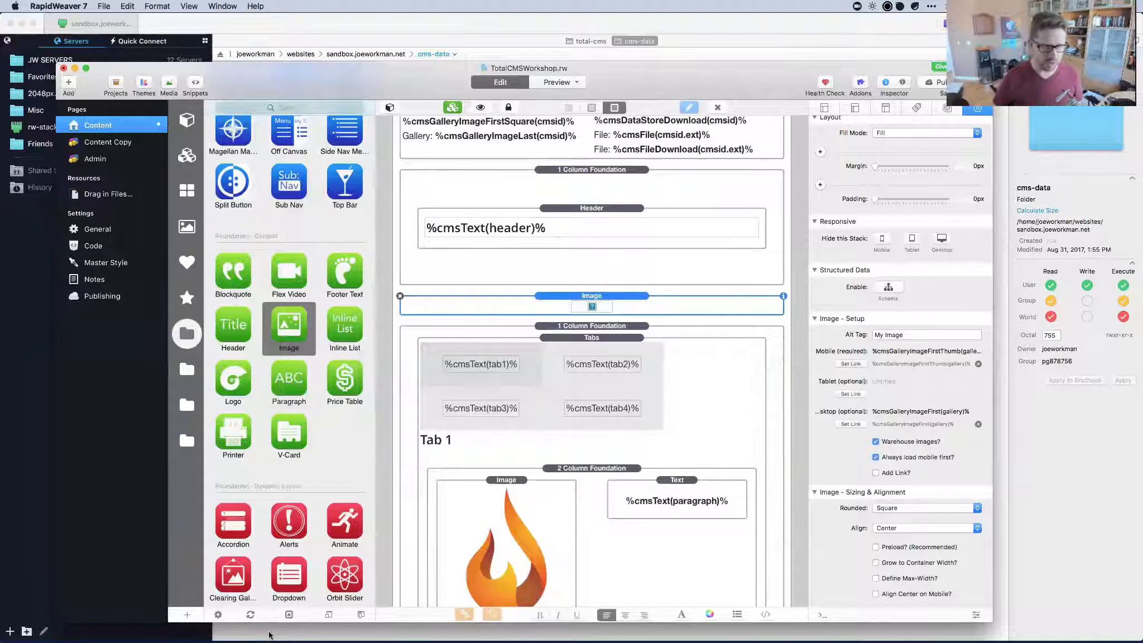
# Add a 1 Column Foundation row holding the gallery Image stack.
pyautogui.scroll(10, 252, 401)
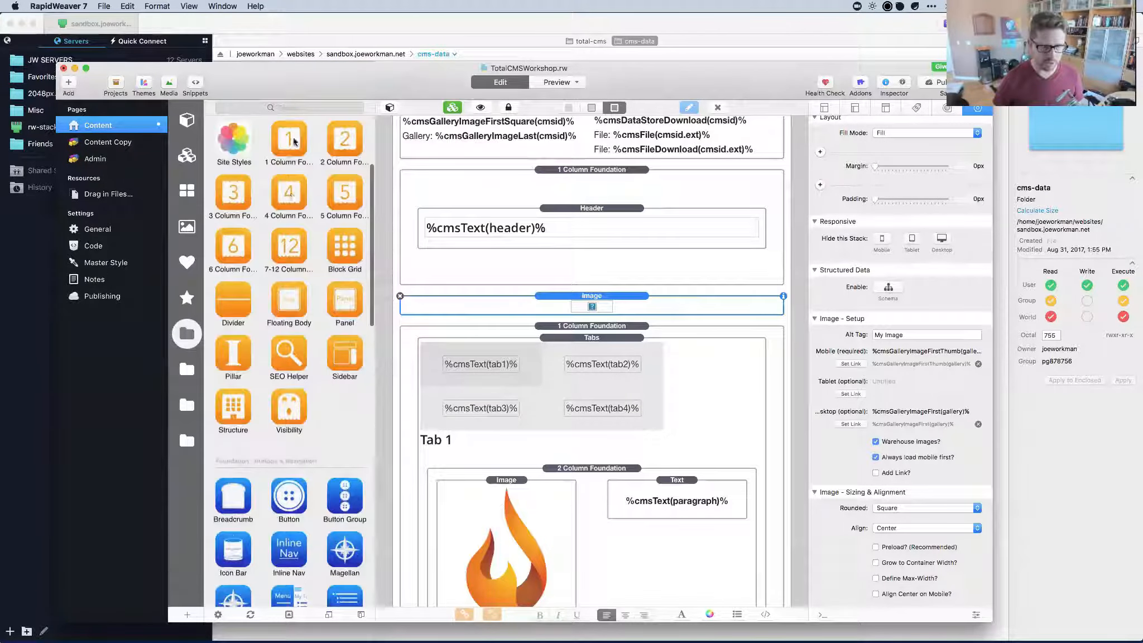
pyautogui.moveTo(289, 142); pyautogui.dragTo(590, 334)
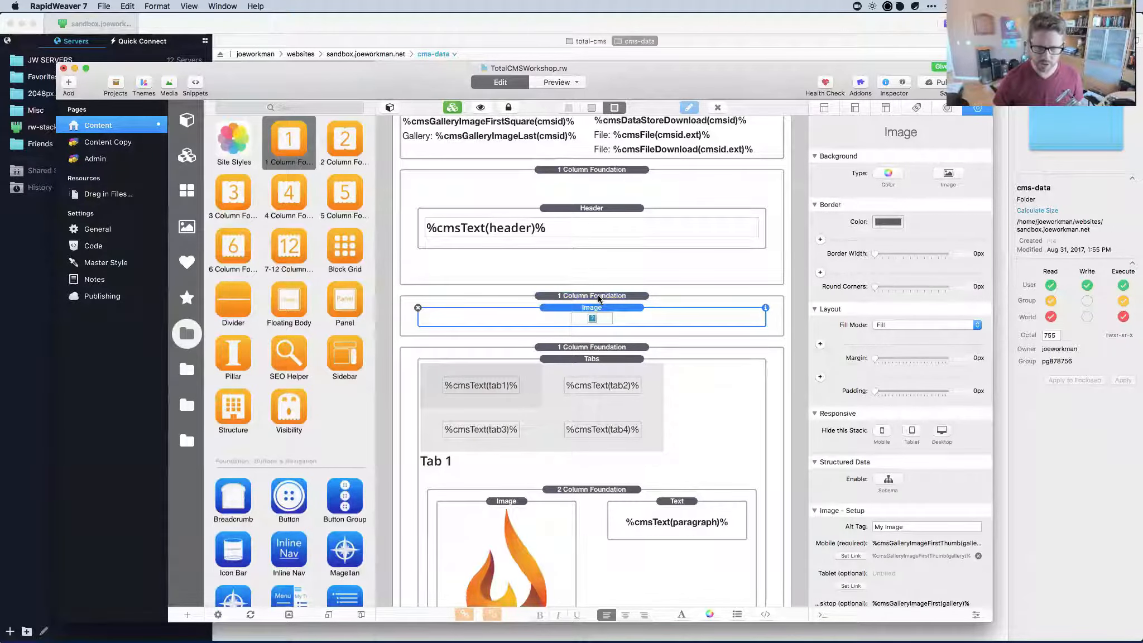
pyautogui.click(599, 299)
# Preview at desktop and narrowed mobile width, then return to Edit mode.
pyautogui.press('super+r')
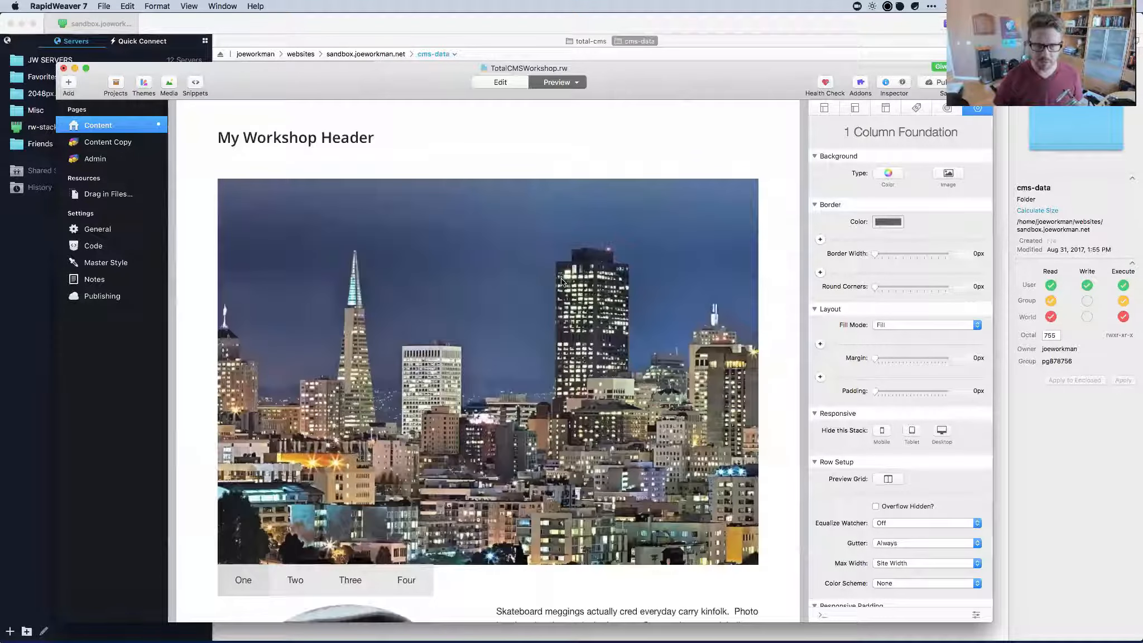
pyautogui.scroll(-5, 591, 390)
pyautogui.scroll(5, 643, 266)
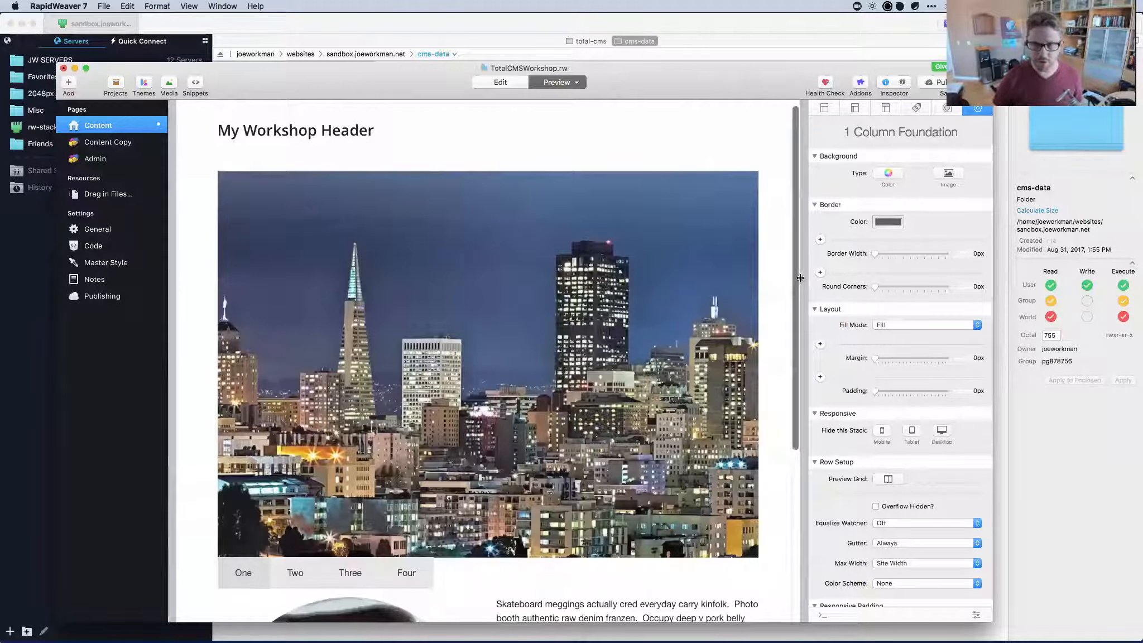
pyautogui.moveTo(795, 277); pyautogui.dragTo(544, 275)
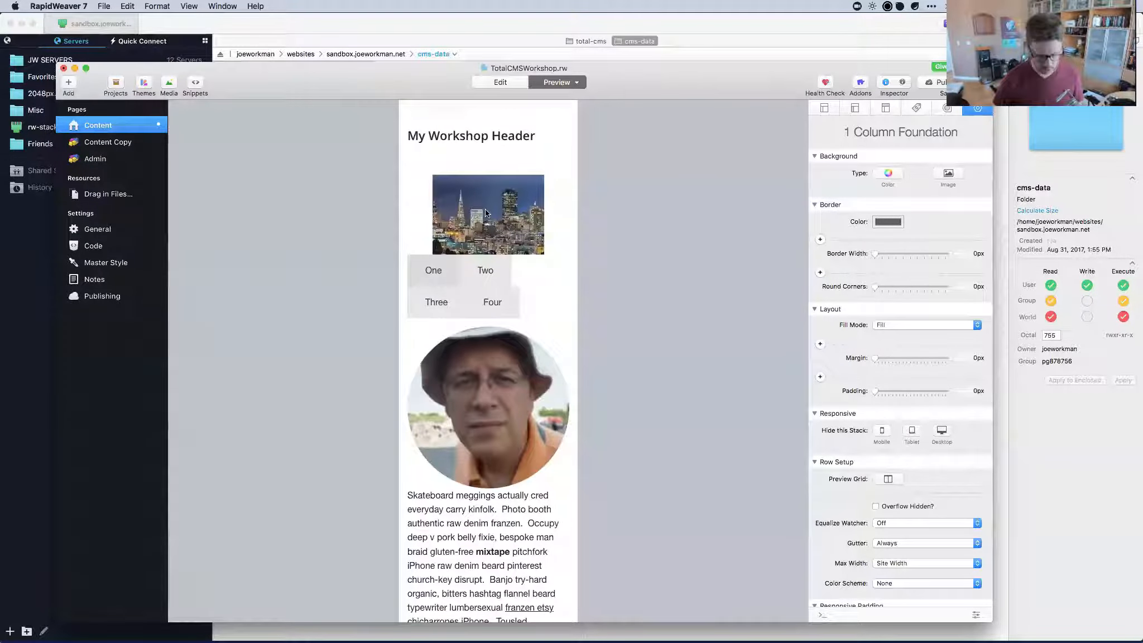
pyautogui.press('cmd+r')
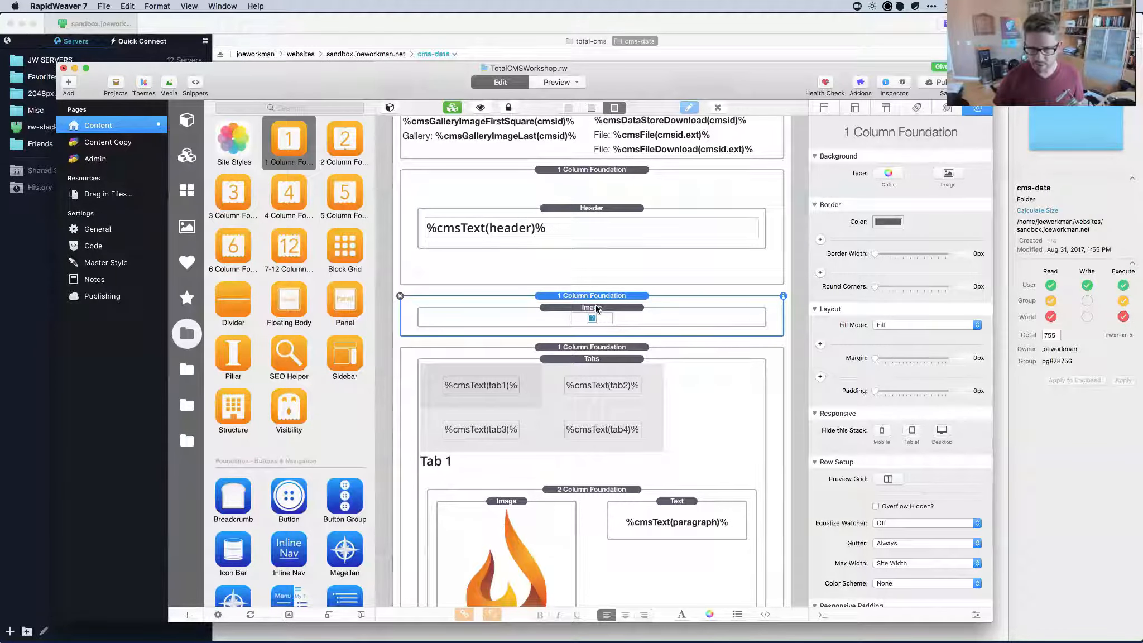
# Turn on Grow to Container Width for the gallery Image stack and check its reflow in a resized preview.
pyautogui.click(593, 308)
pyautogui.scroll(-6, 880, 541)
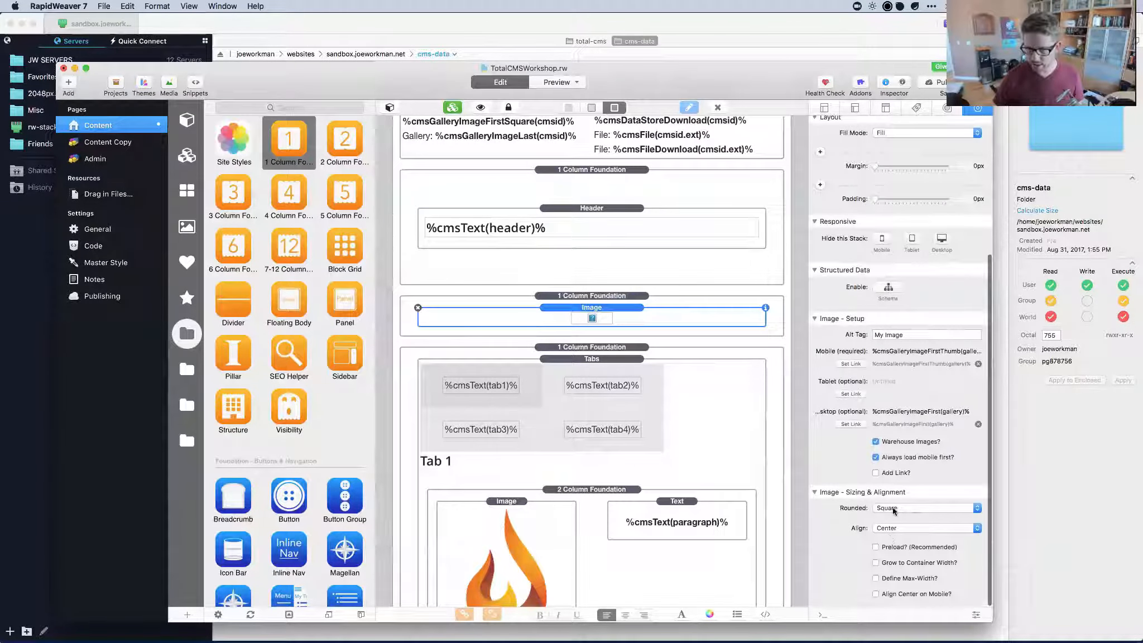
pyautogui.click(875, 563)
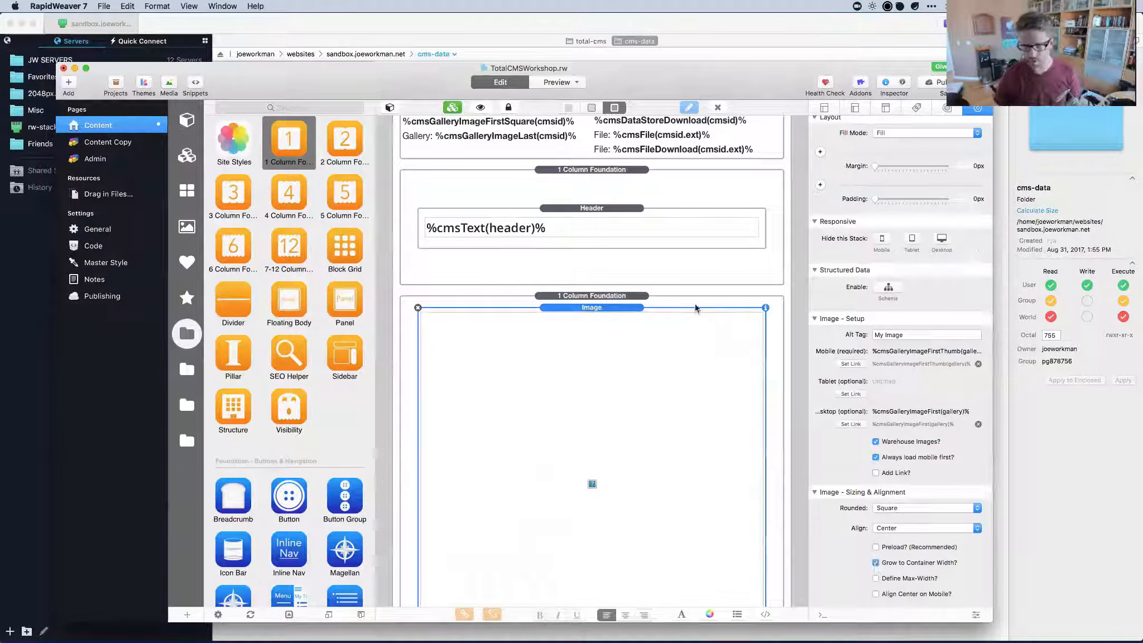
pyautogui.press('cmd+r')
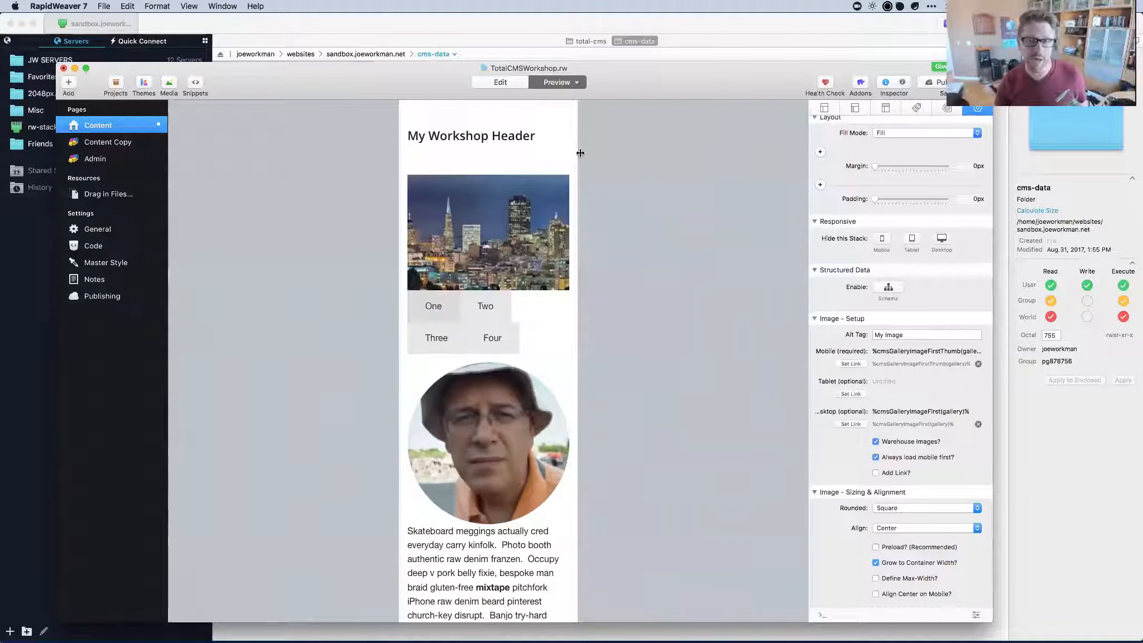
pyautogui.moveTo(580, 153)
pyautogui.mouseDown()
pyautogui.moveTo(720, 179)
pyautogui.moveTo(594, 170)
pyautogui.mouseUp()
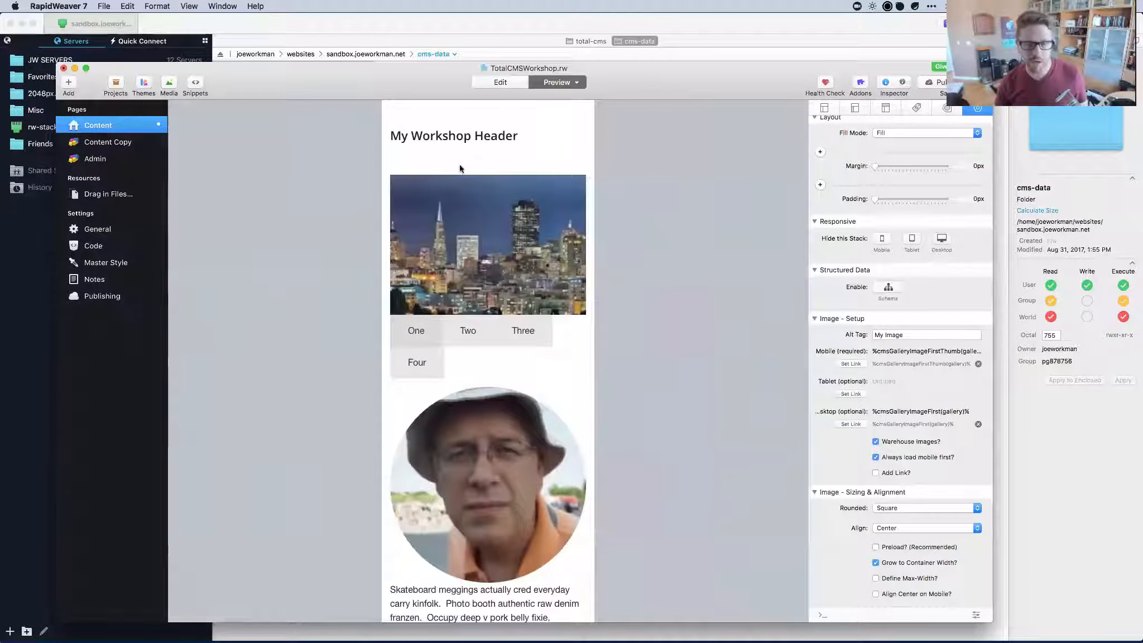
pyautogui.press('super+r')
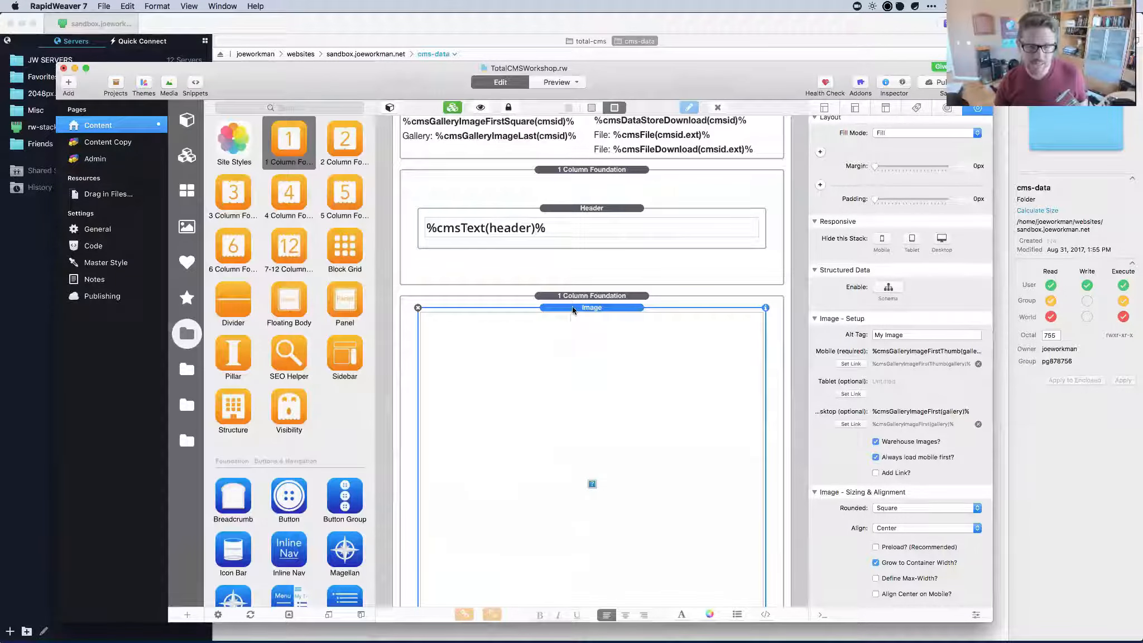
# Delete the gallery Image stack and its empty 1 Column Foundation row, then select the Tab 2 Gallery stack.
pyautogui.click(418, 308)
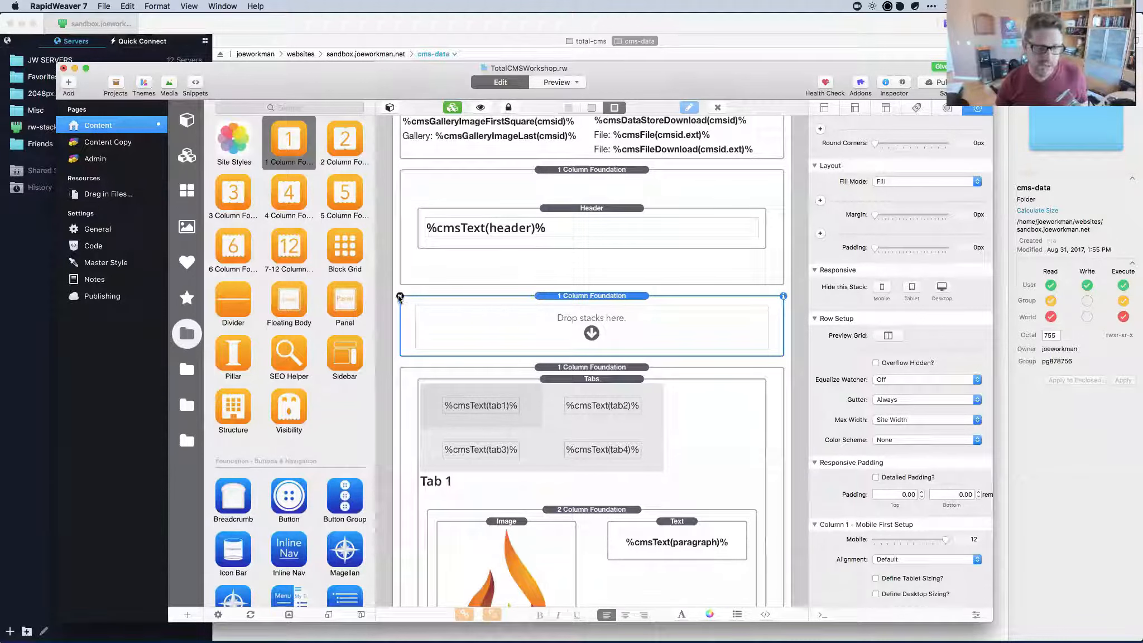
pyautogui.click(400, 296)
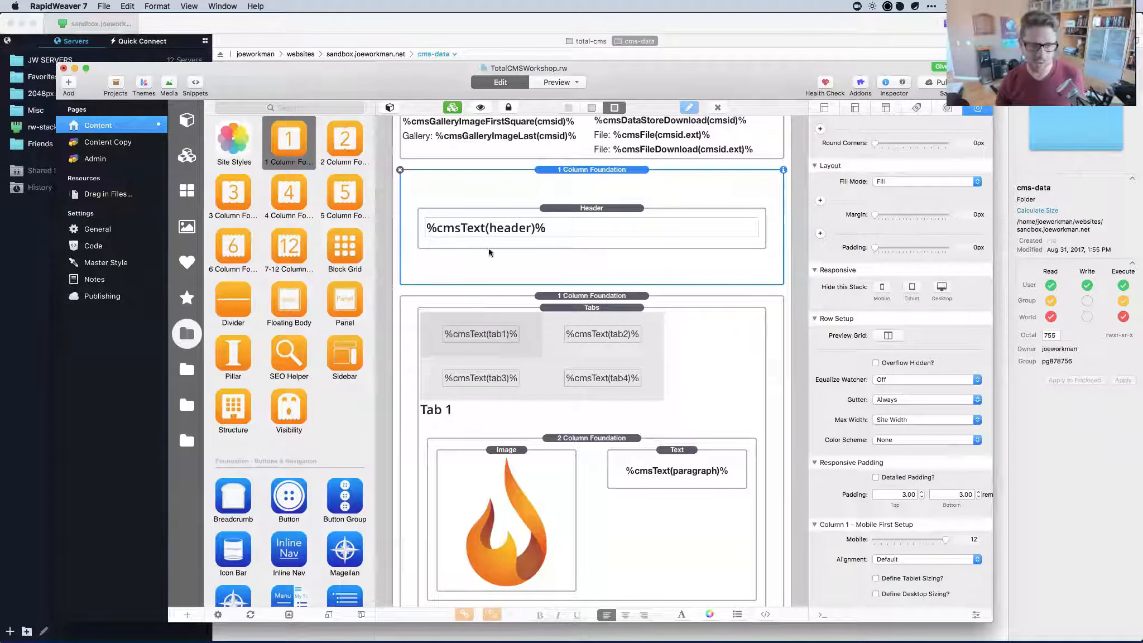
pyautogui.scroll(-10, 468, 288)
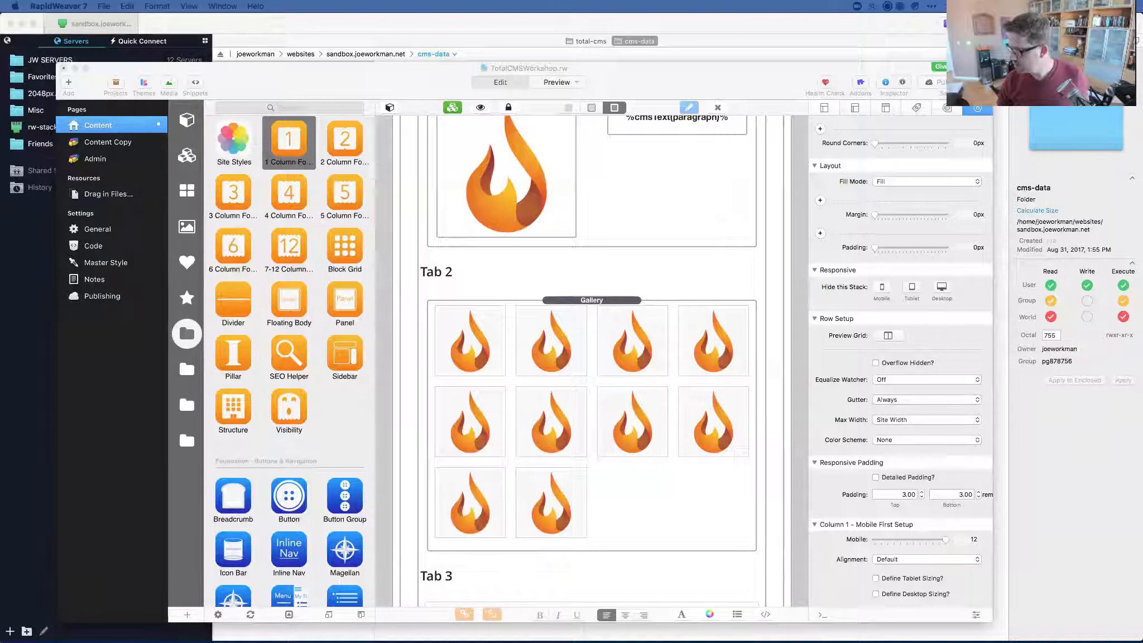
pyautogui.click(586, 312)
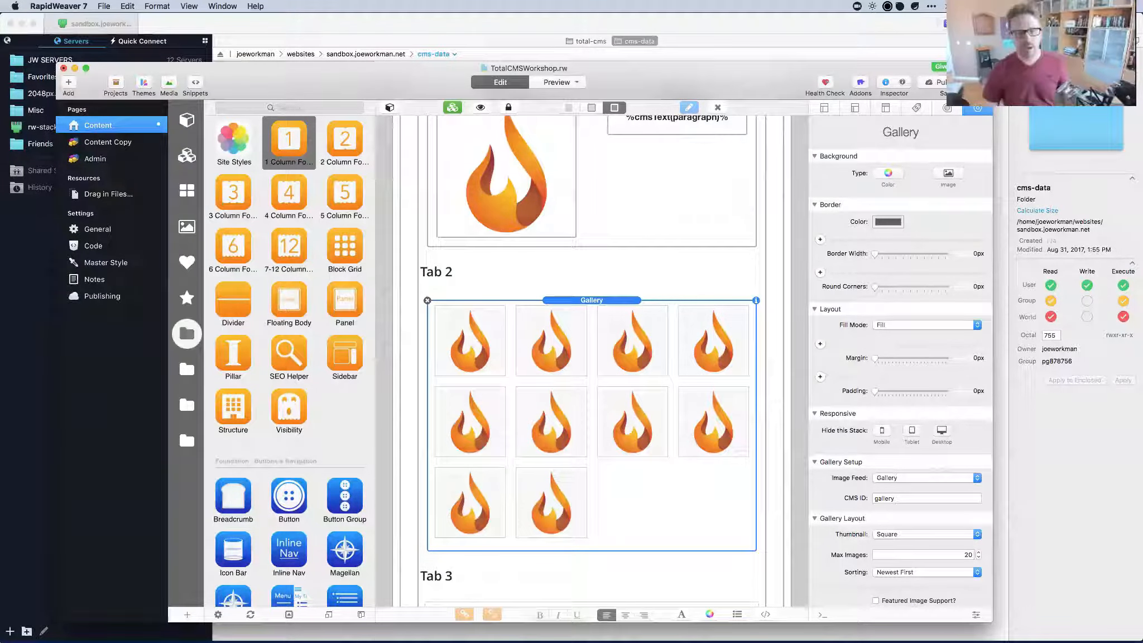
pyautogui.scroll(5, 502, 332)
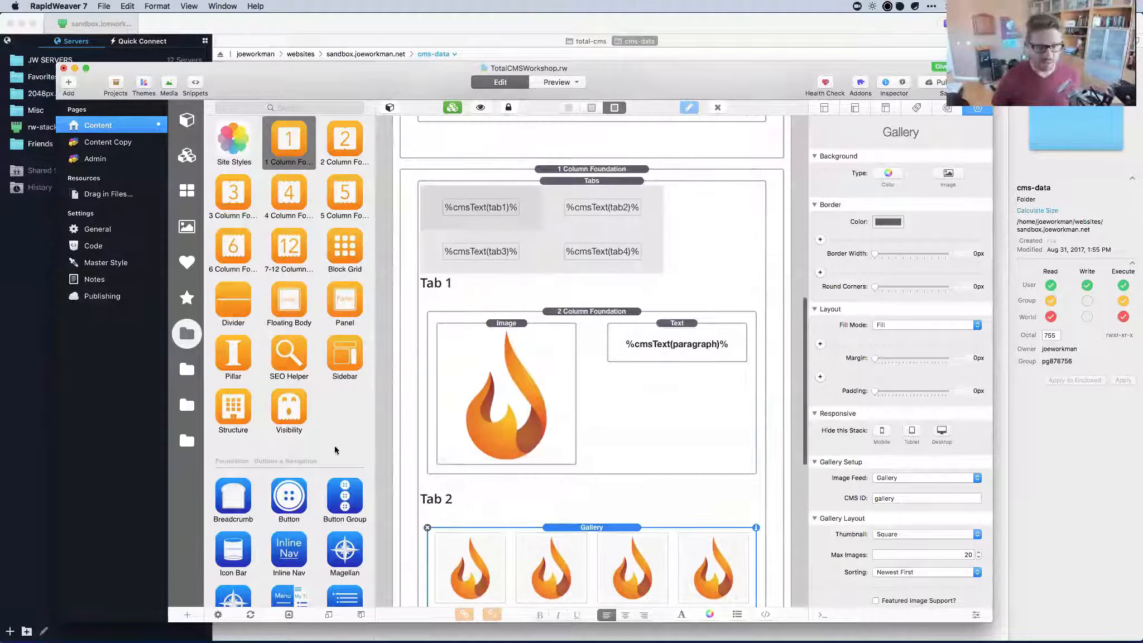
pyautogui.scroll(-2, 349, 450)
pyautogui.scroll(-5, 288, 450)
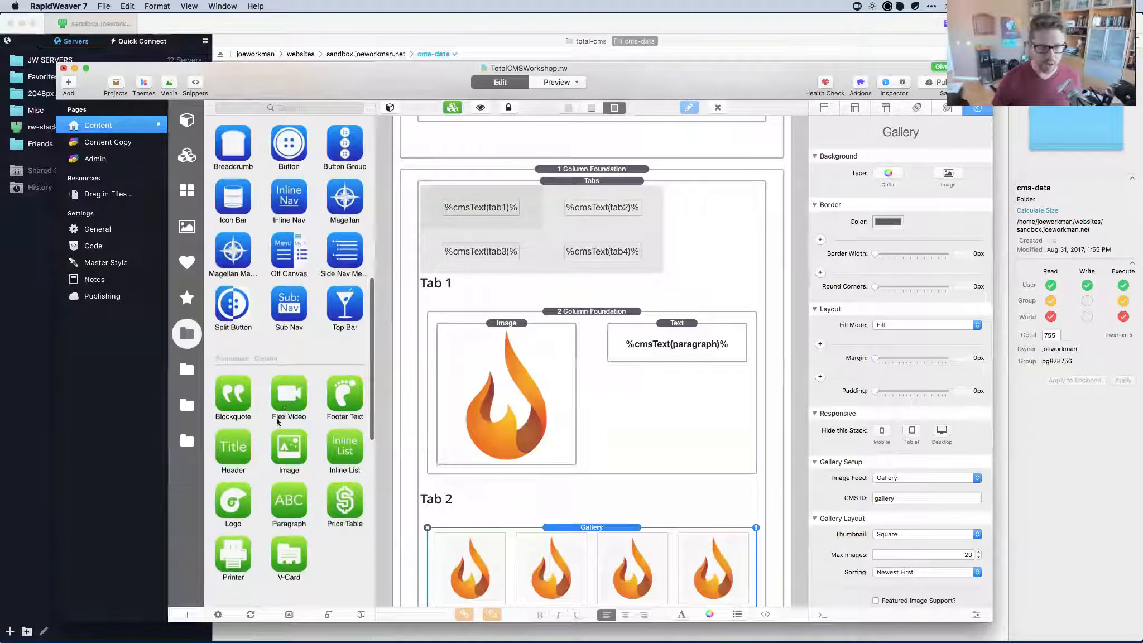
pyautogui.moveTo(289, 449); pyautogui.dragTo(600, 170)
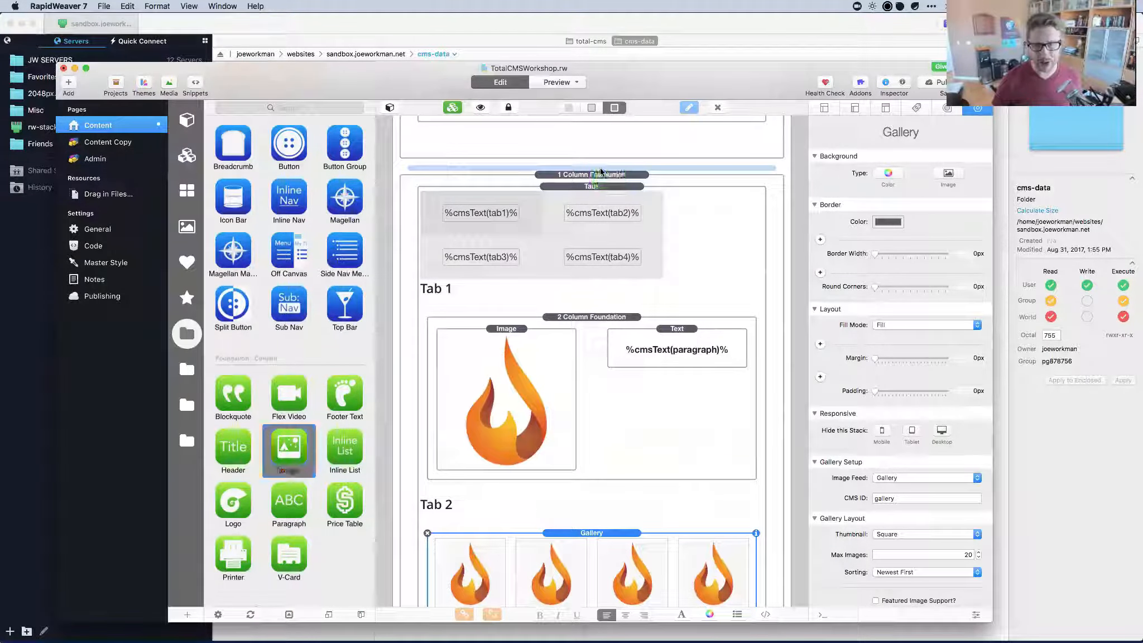
pyautogui.scroll(-5, 885, 454)
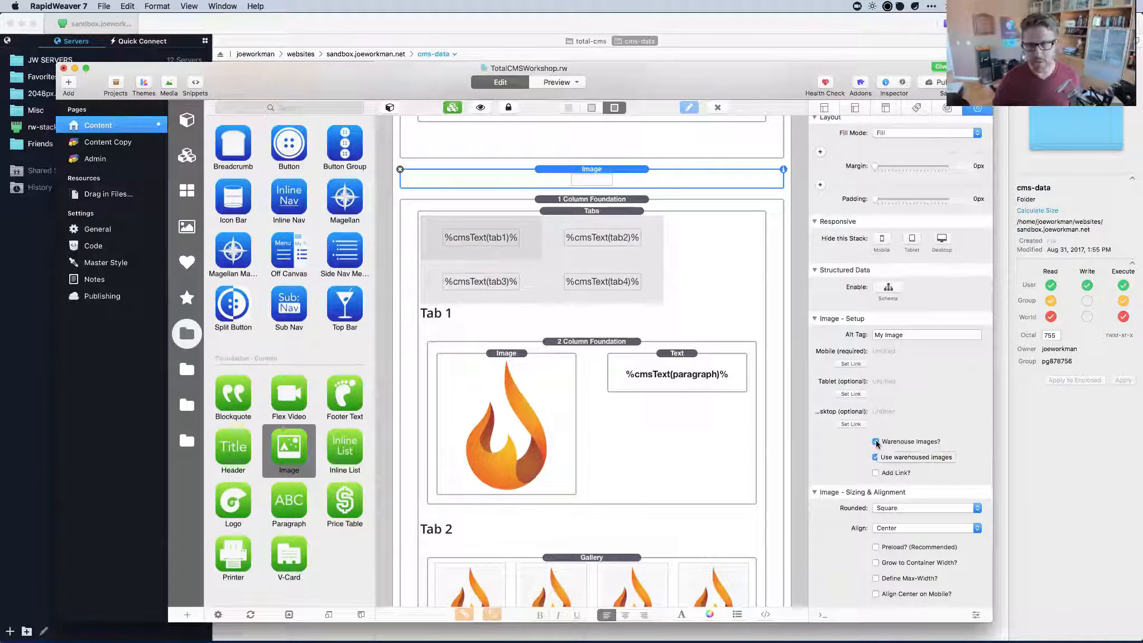
pyautogui.click(876, 441)
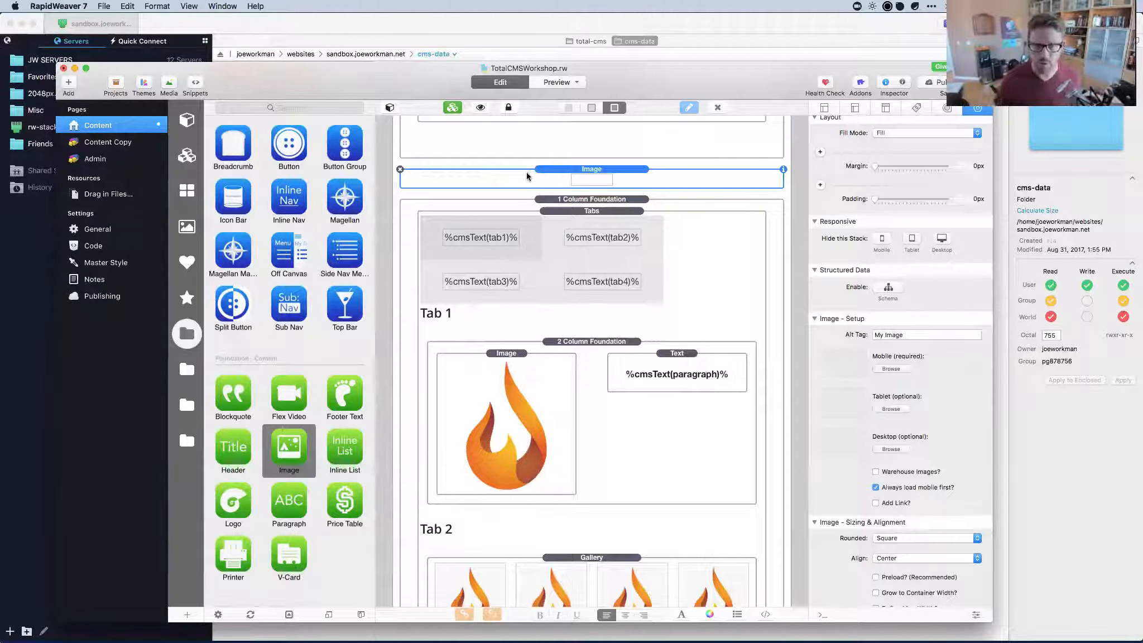
pyautogui.click(400, 169)
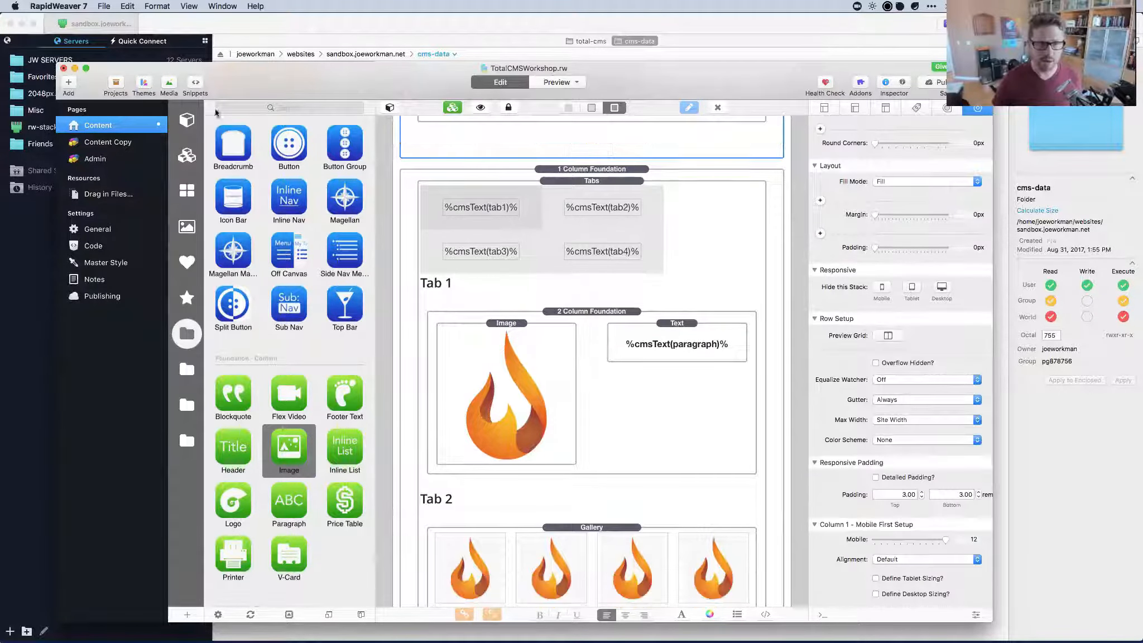
# Search the stacks library for 'ware' and drop a Warehouse Image stack above the Tabs row.
pyautogui.click(188, 119)
pyautogui.click(260, 108)
pyautogui.write('ware')
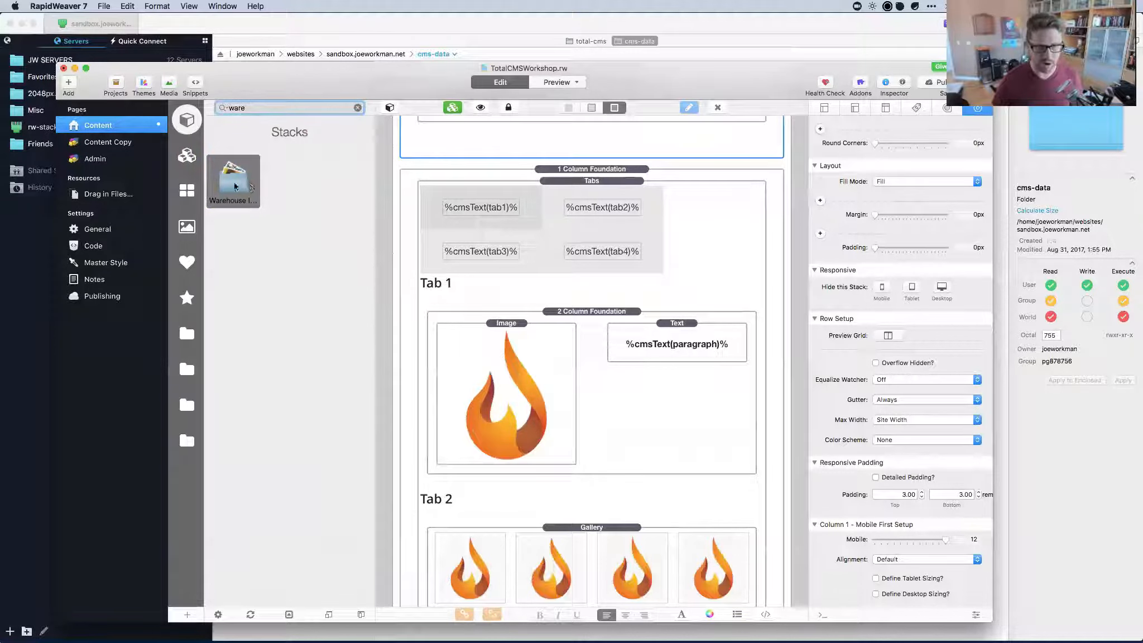
pyautogui.moveTo(233, 180); pyautogui.dragTo(571, 166)
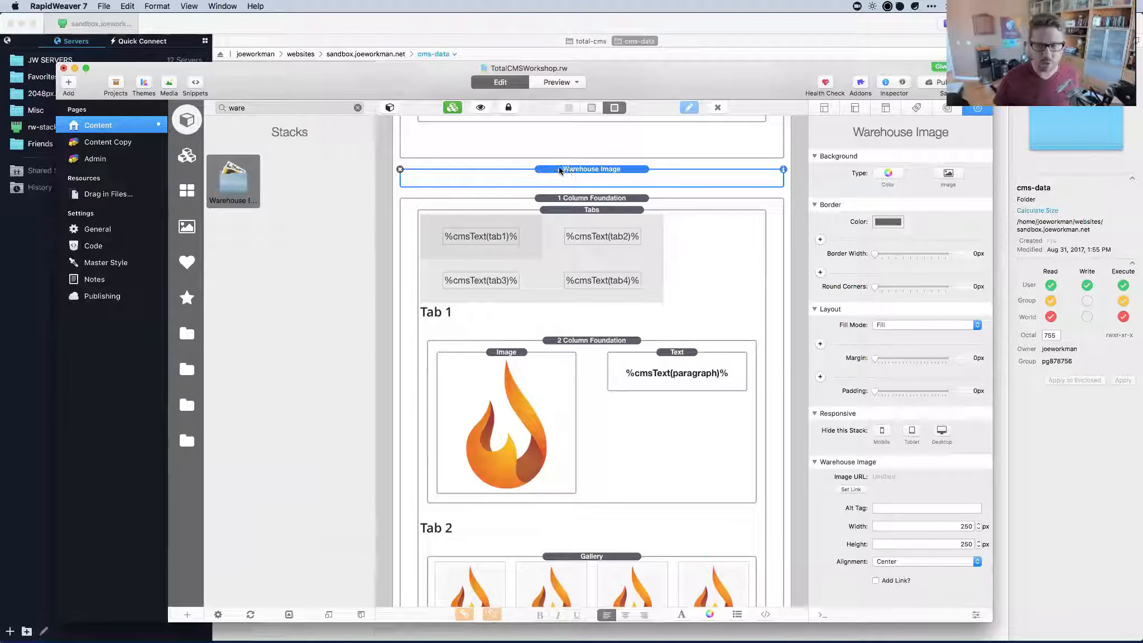
# Replace the Warehouse Image stack with an Impact stack, found by searching 'impac', above the tabs row.
pyautogui.click(399, 169)
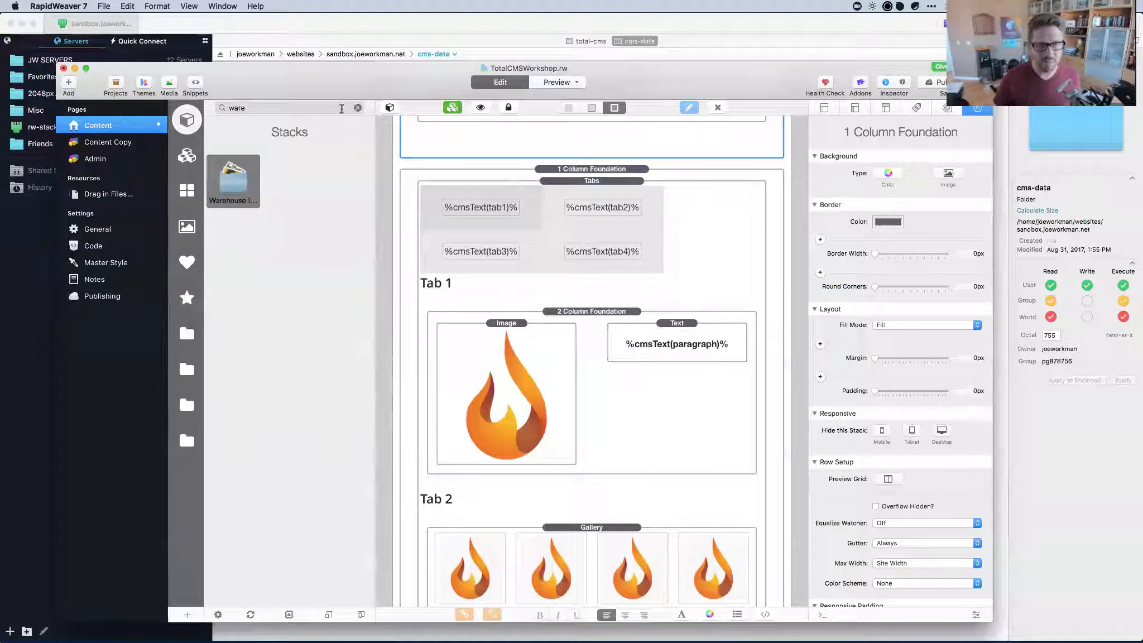
pyautogui.click(357, 107)
pyautogui.click(269, 110)
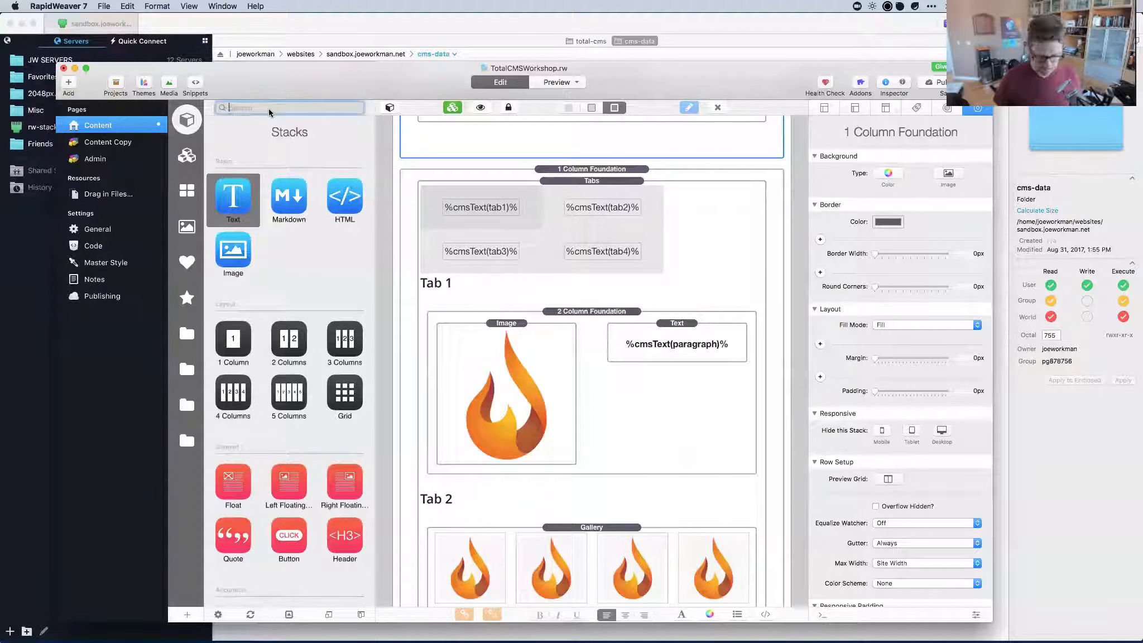
pyautogui.write('impac')
pyautogui.click(236, 179)
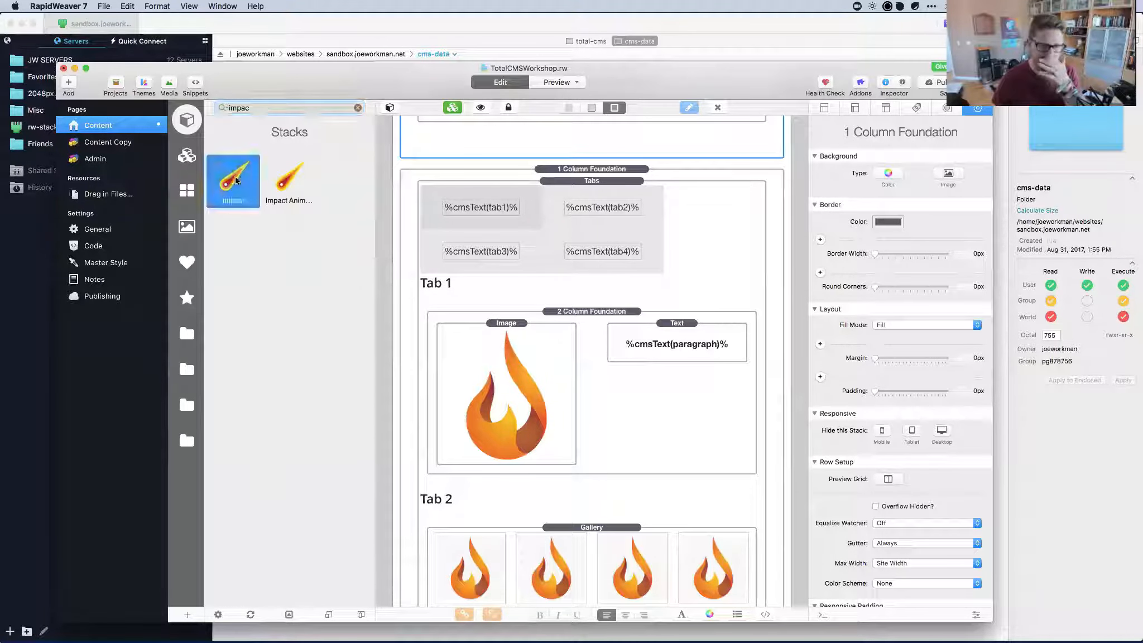
pyautogui.moveTo(236, 179); pyautogui.dragTo(584, 168)
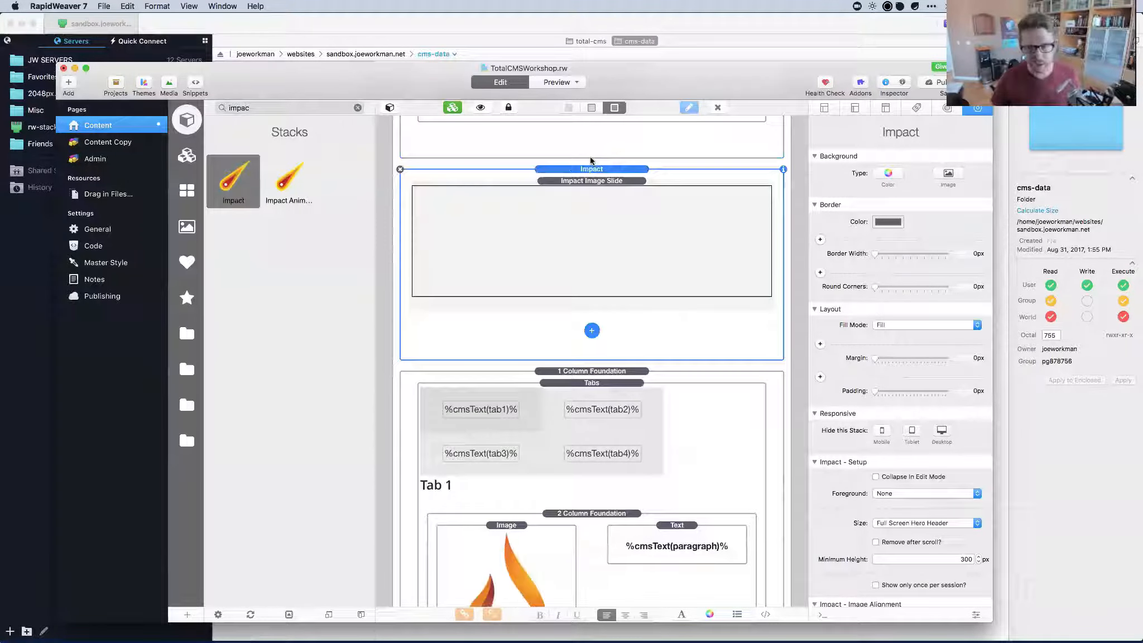
# Try the Impact Image Slide's warehouse image source, revert to local, and add a Total CMS Impact Slide.
pyautogui.click(585, 190)
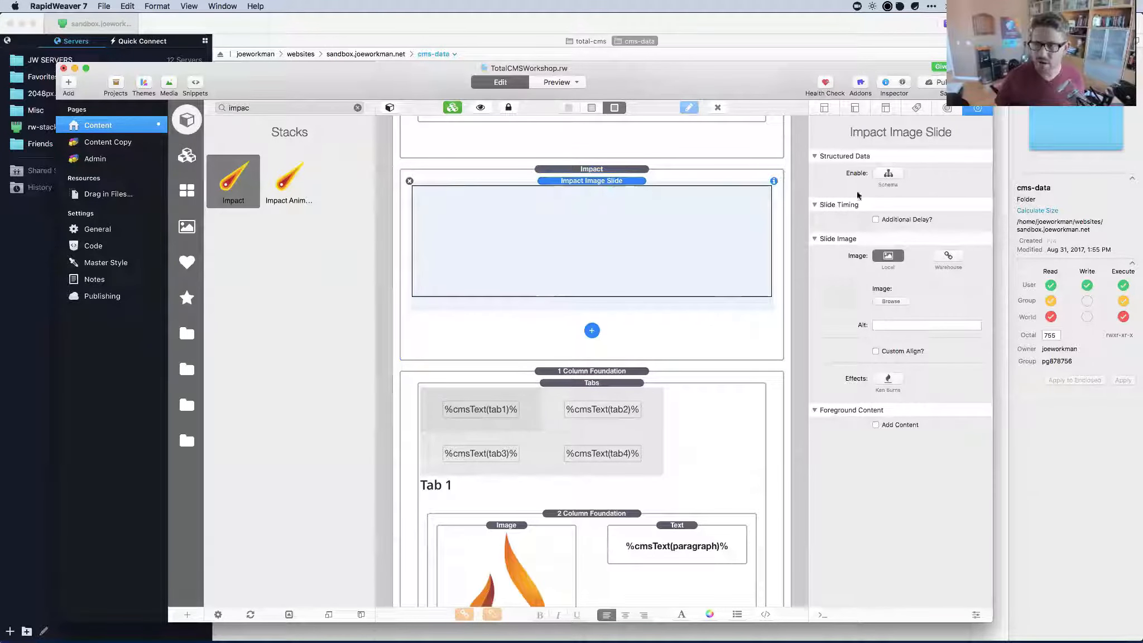
pyautogui.click(948, 255)
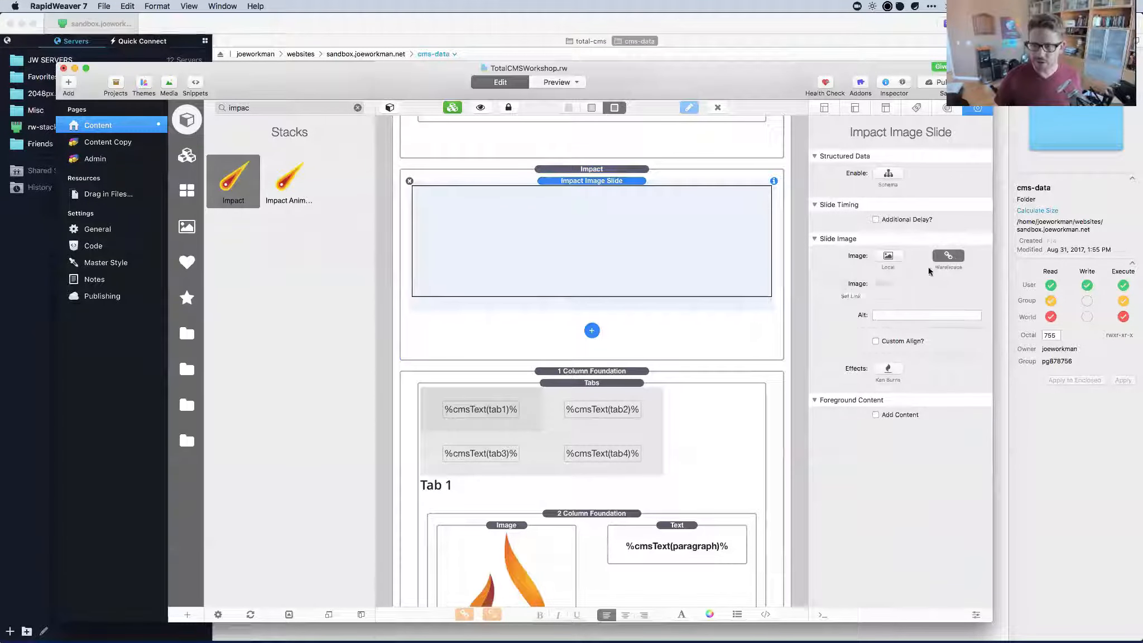
pyautogui.click(851, 296)
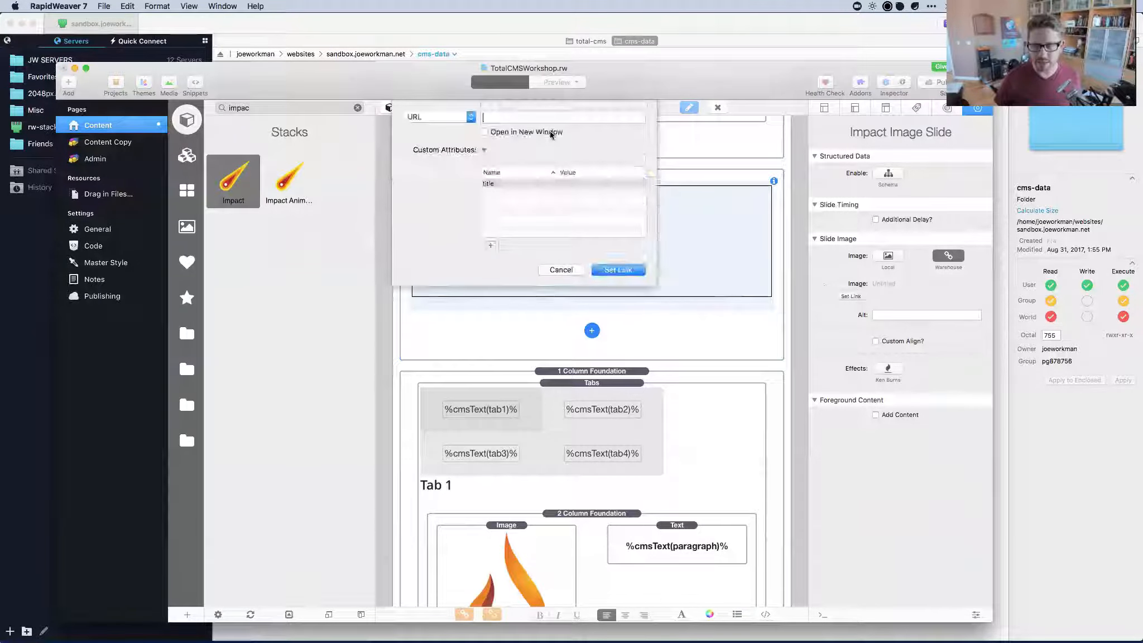
pyautogui.click(561, 269)
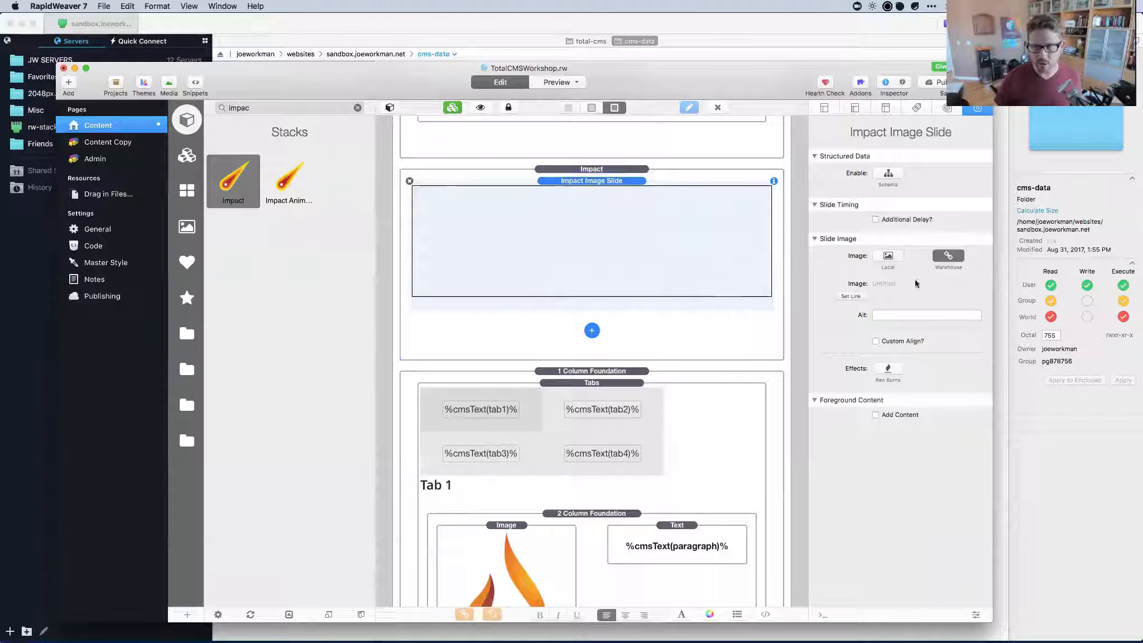
pyautogui.click(893, 264)
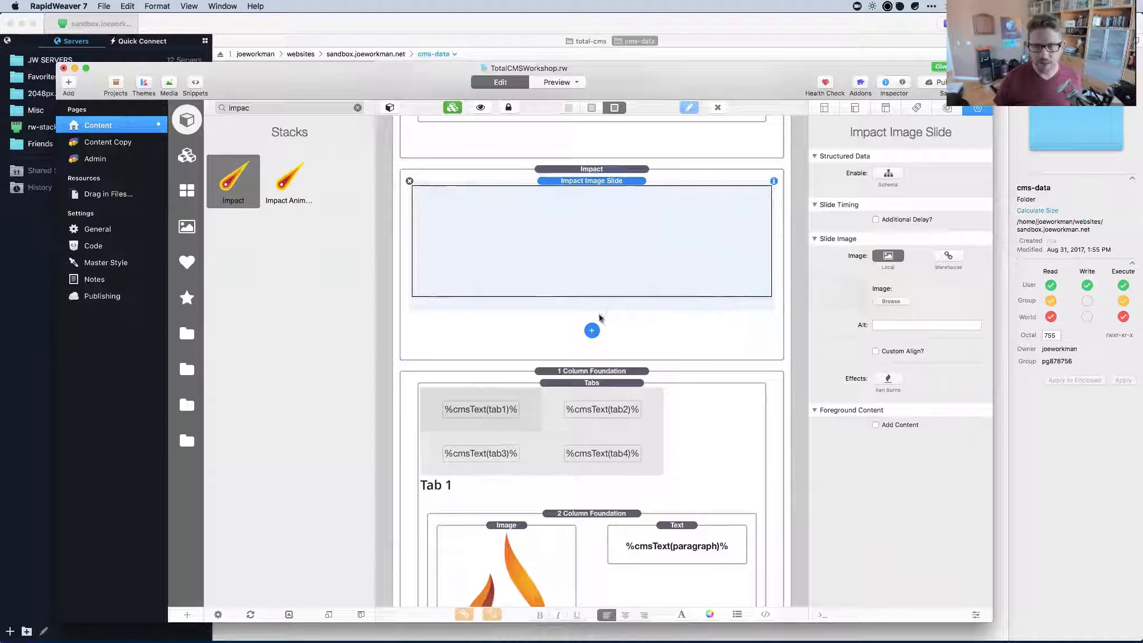
pyautogui.click(592, 329)
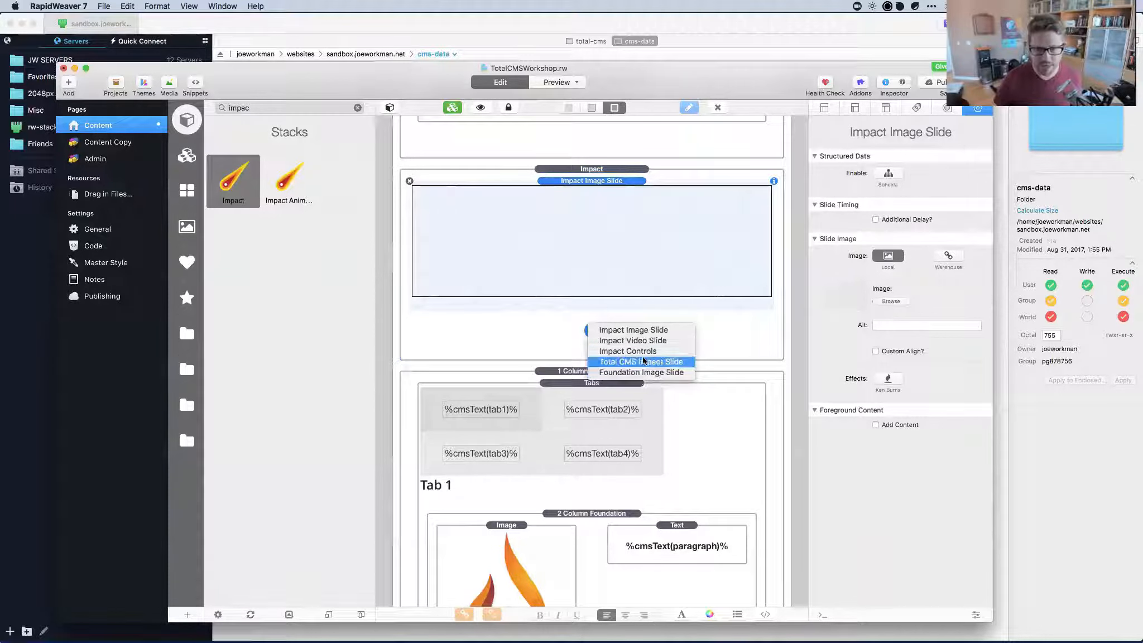
pyautogui.click(656, 364)
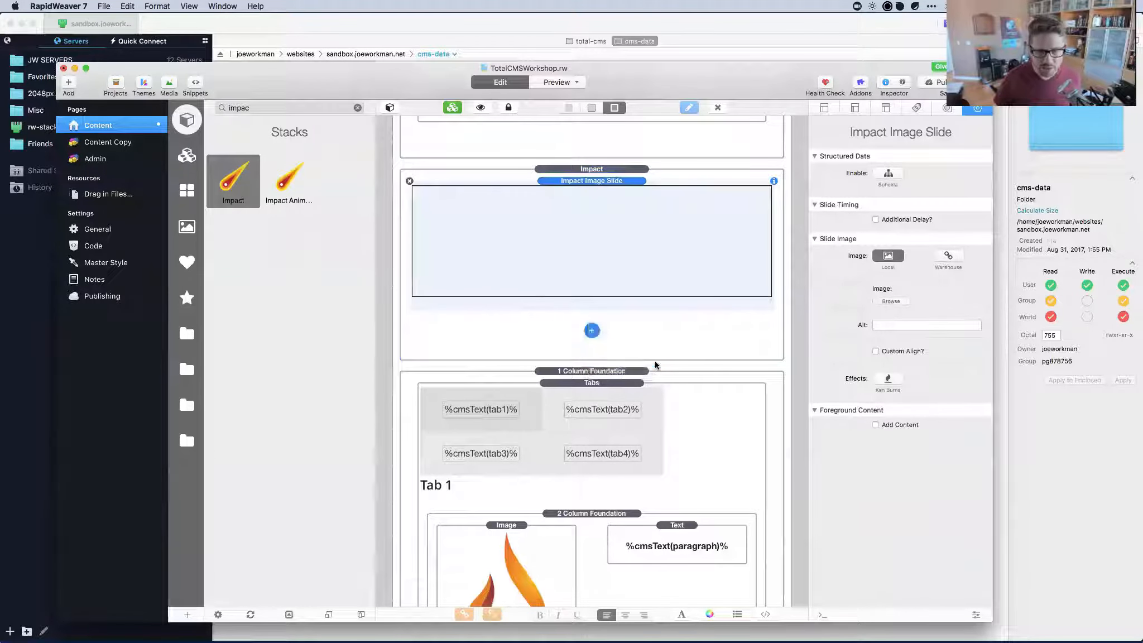
# Delete the placeholder Impact Image Slide and set the Total CMS slide's CMS ID to 'gallery'.
pyautogui.click(584, 179)
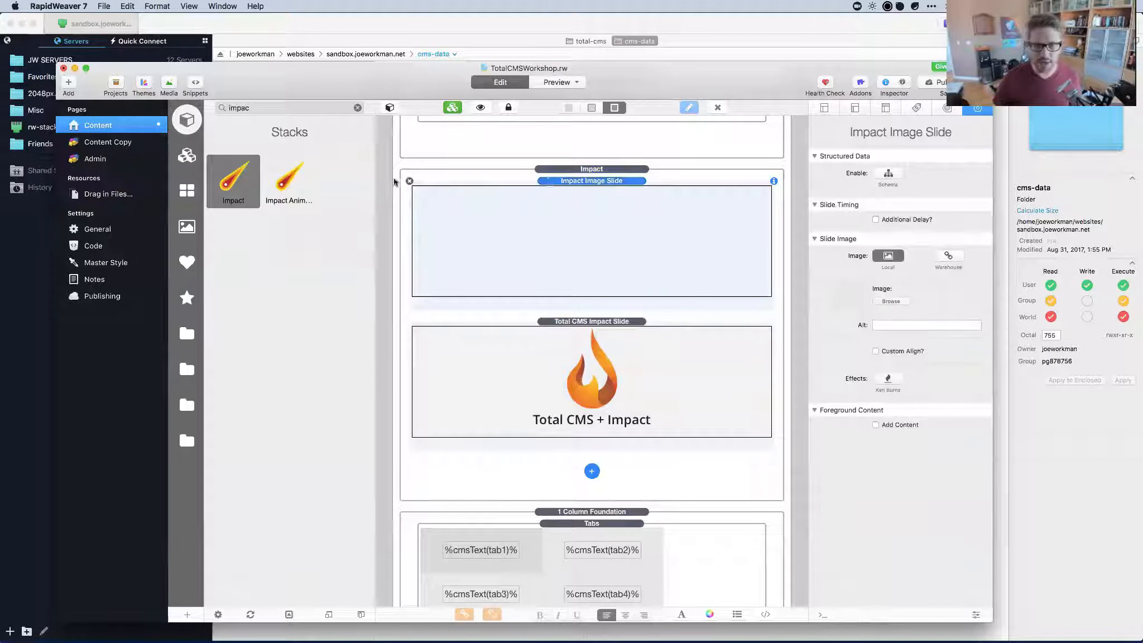
pyautogui.click(410, 181)
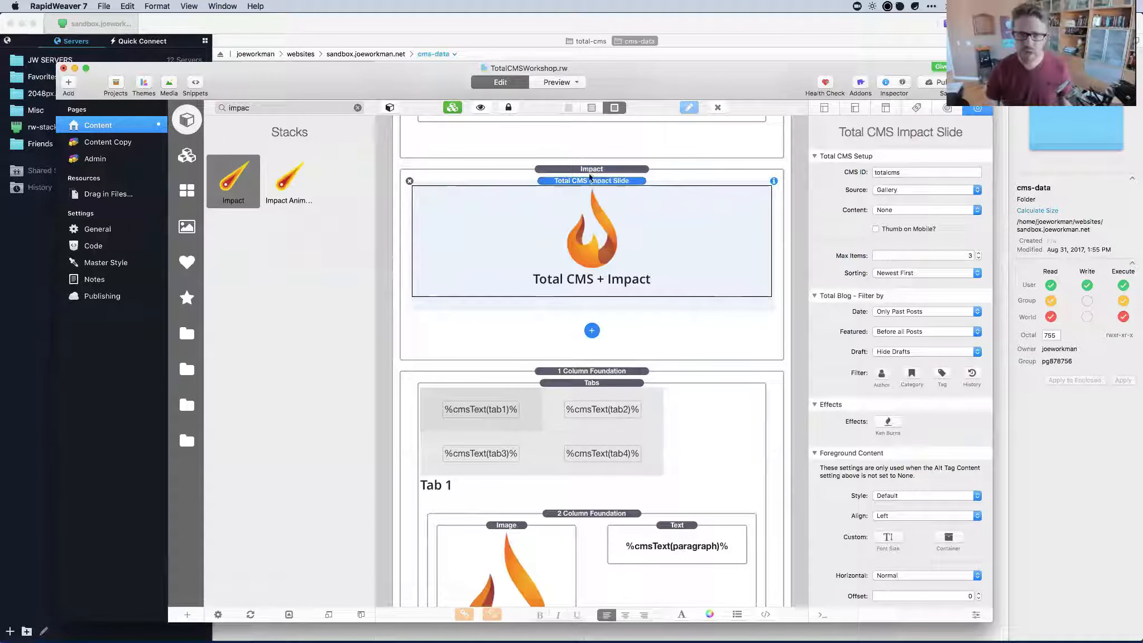
pyautogui.click(593, 171)
pyautogui.click(599, 195)
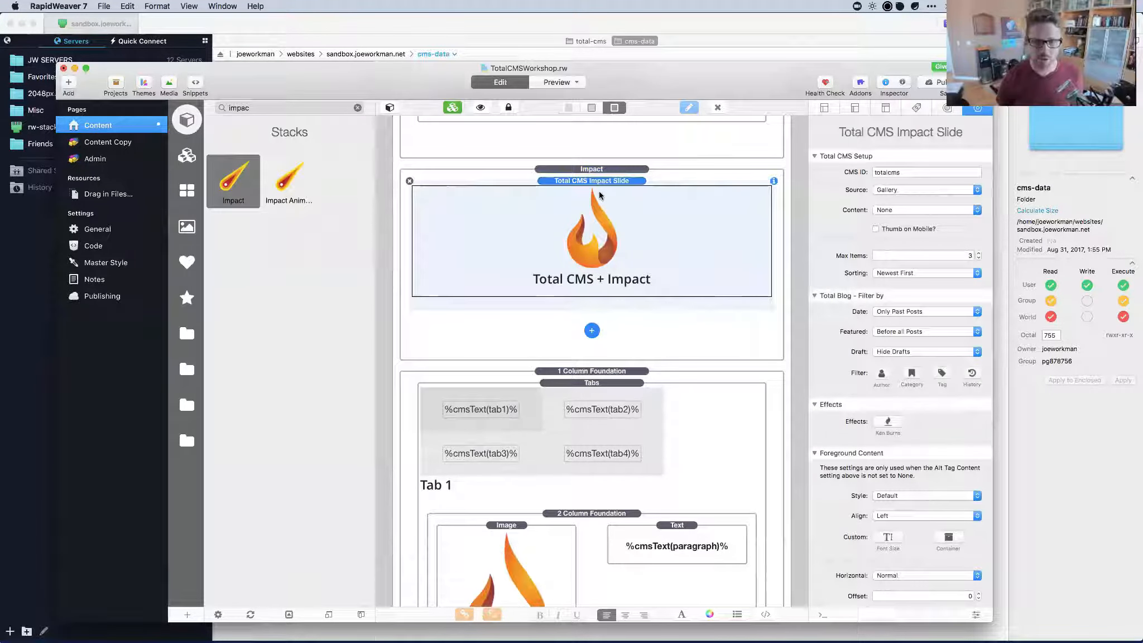
pyautogui.click(905, 190)
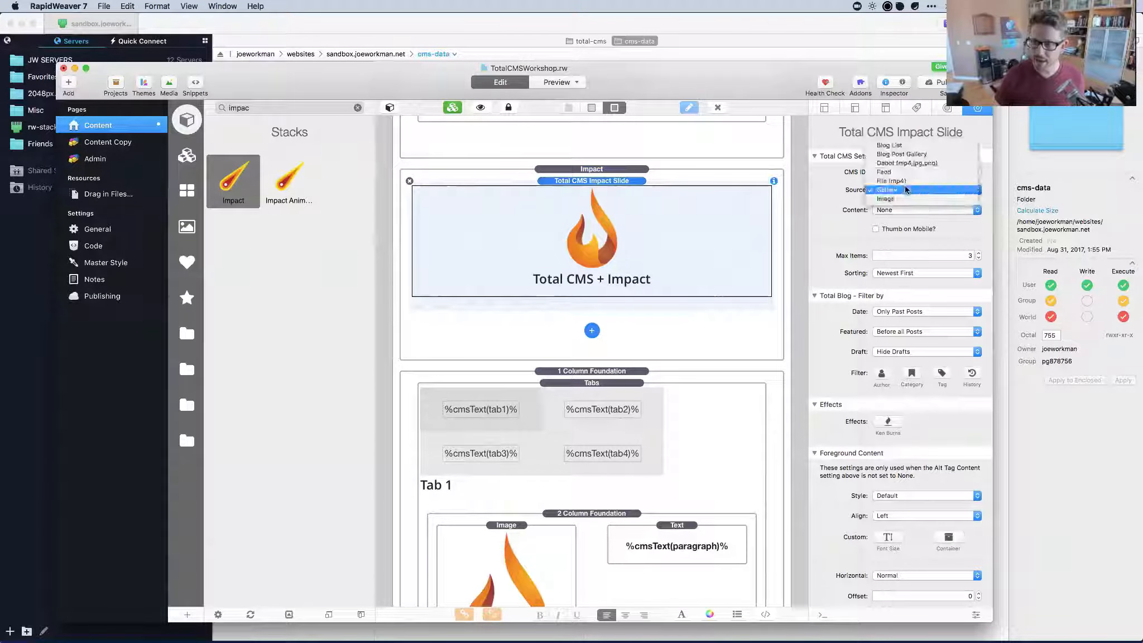
pyautogui.click(907, 190)
pyautogui.doubleClick(907, 171)
pyautogui.write('gallery')
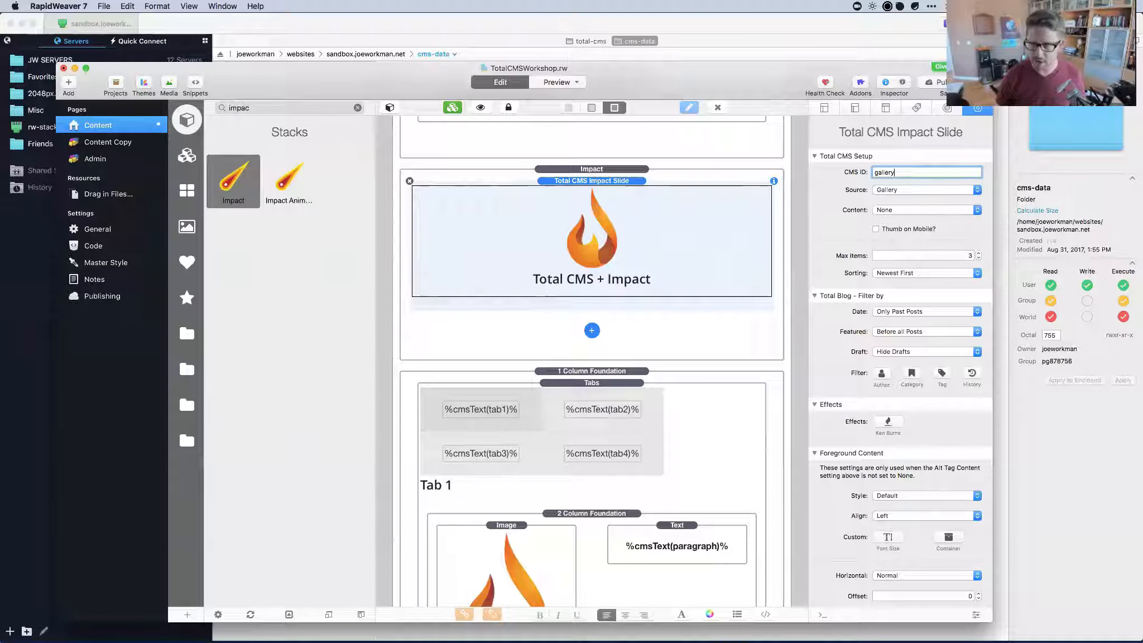
pyautogui.press('Tab')
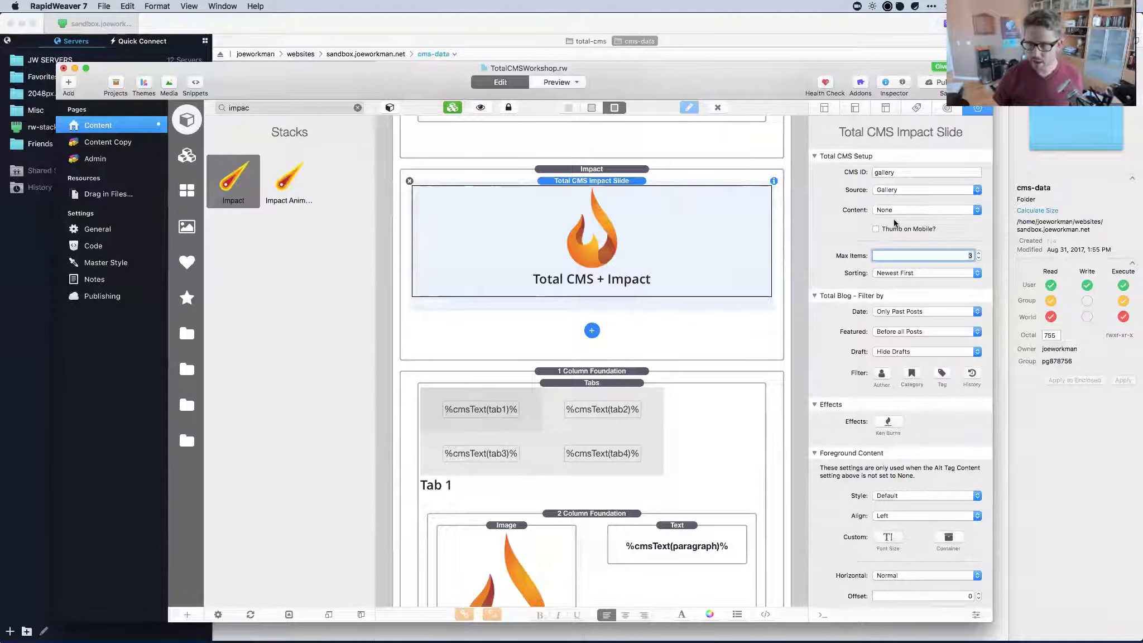
# Move the Impact slider stack above the Header foundation row.
pyautogui.scroll(-3, 894, 222)
pyautogui.scroll(3, 894, 222)
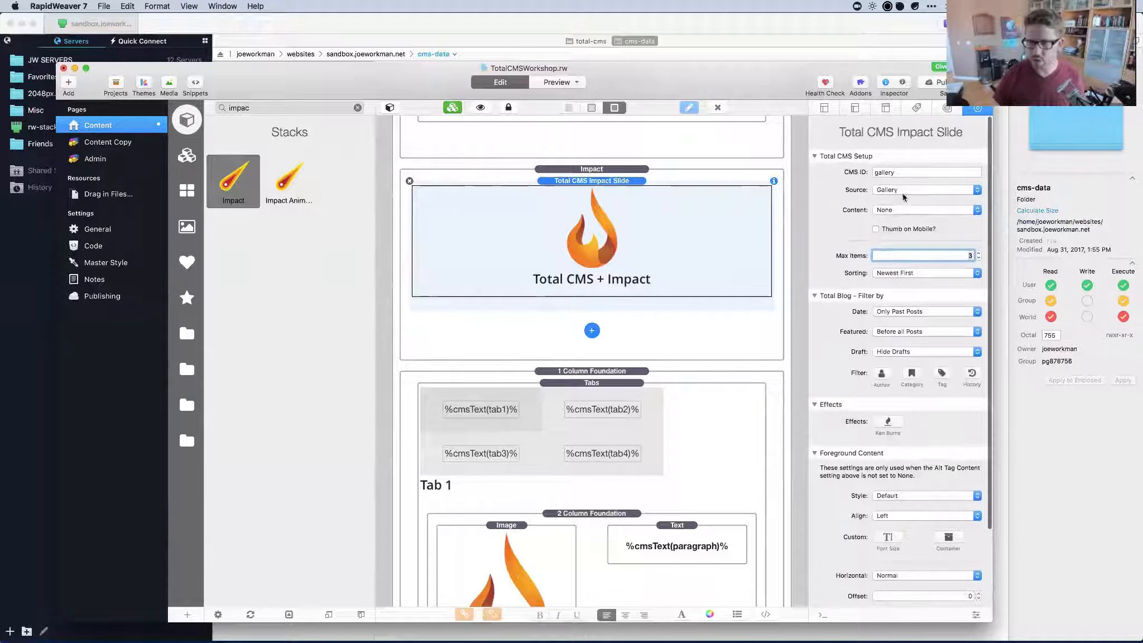
pyautogui.scroll(3, 593, 200)
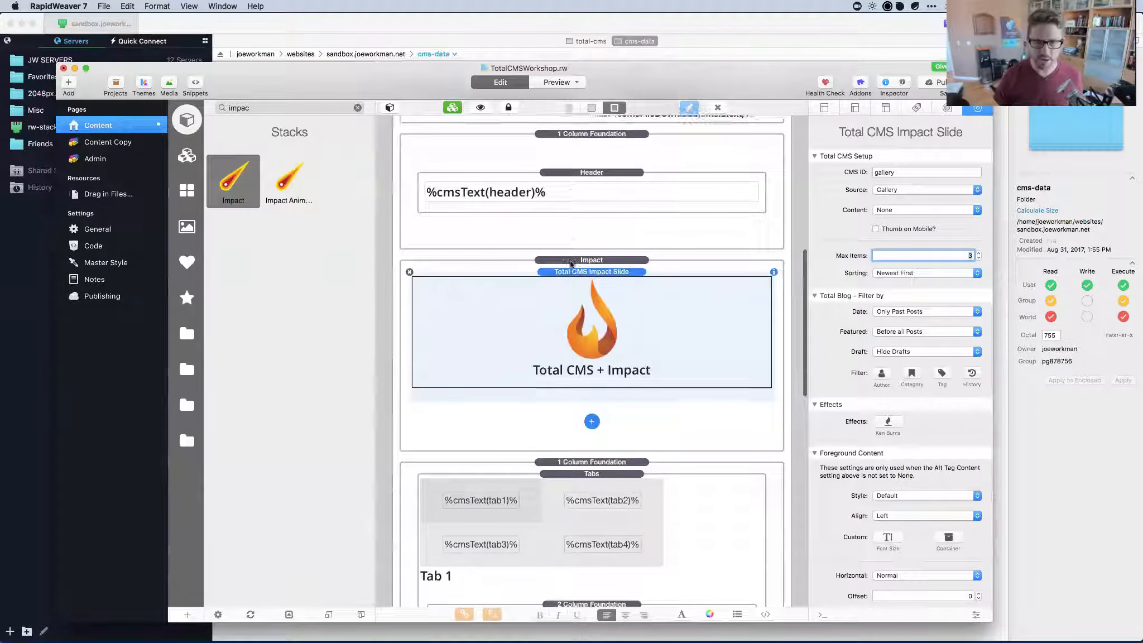
pyautogui.click(557, 261)
pyautogui.moveTo(557, 265); pyautogui.dragTo(583, 129)
pyautogui.scroll(2, 583, 223)
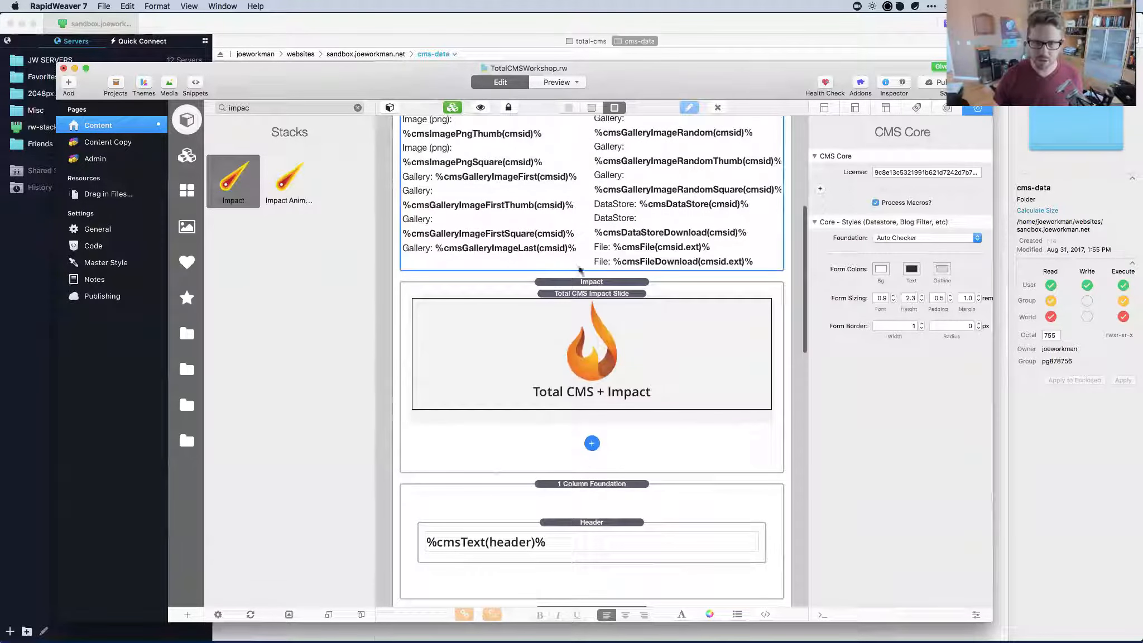
pyautogui.click(578, 284)
pyautogui.press('super+r')
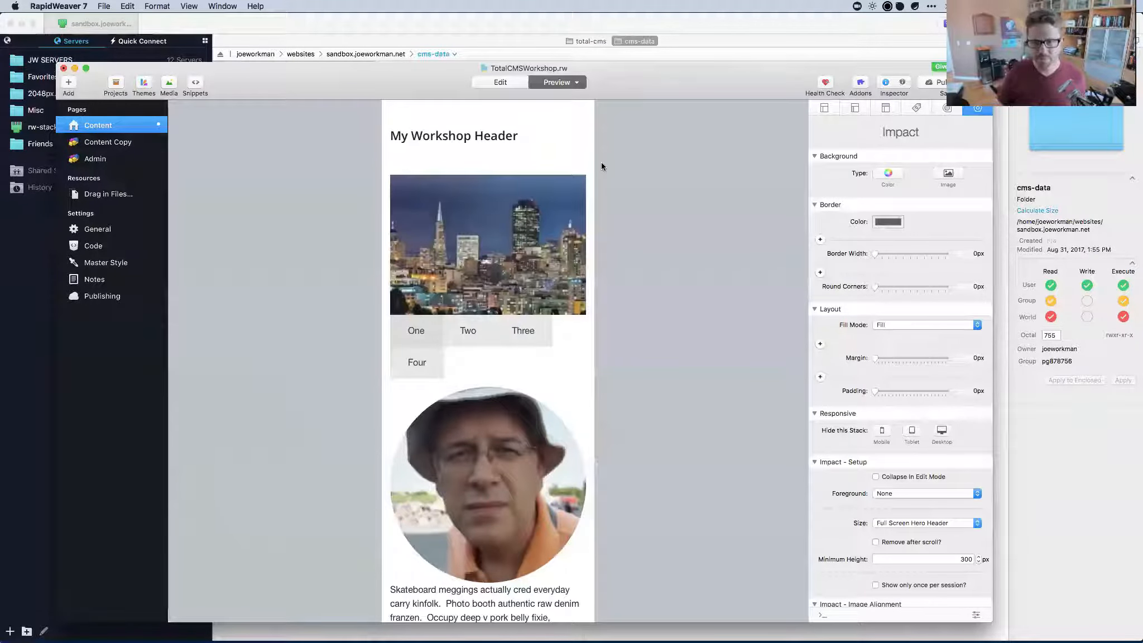
pyautogui.moveTo(595, 162); pyautogui.dragTo(744, 182)
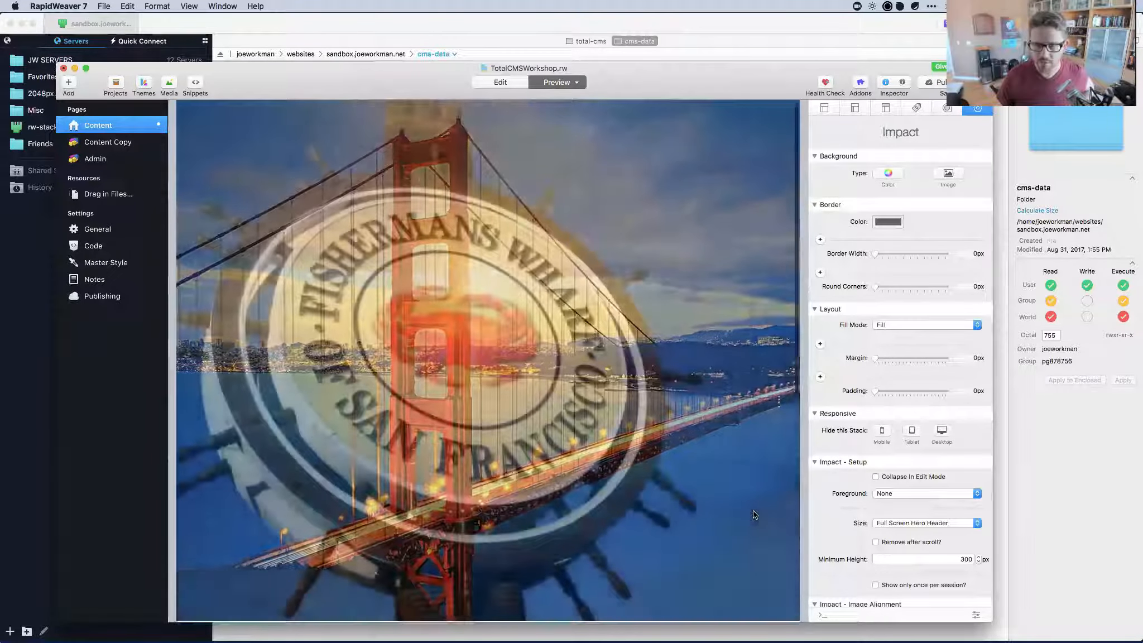
pyautogui.scroll(-10, 752, 513)
pyautogui.scroll(10, 752, 514)
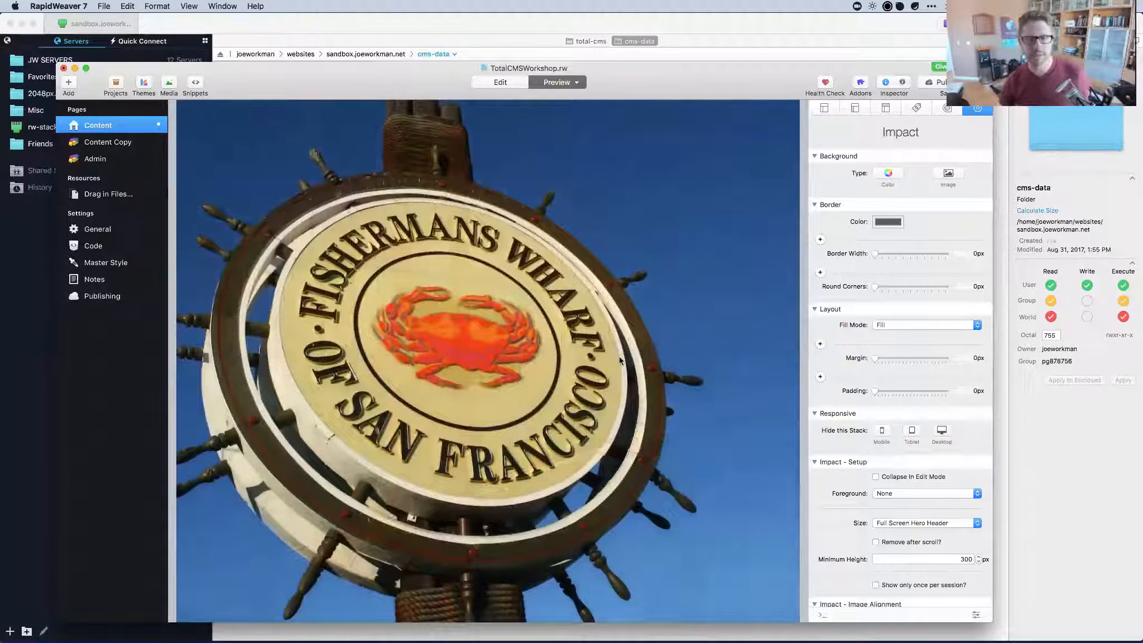
pyautogui.scroll(-5, 619, 359)
pyautogui.scroll(5, 619, 360)
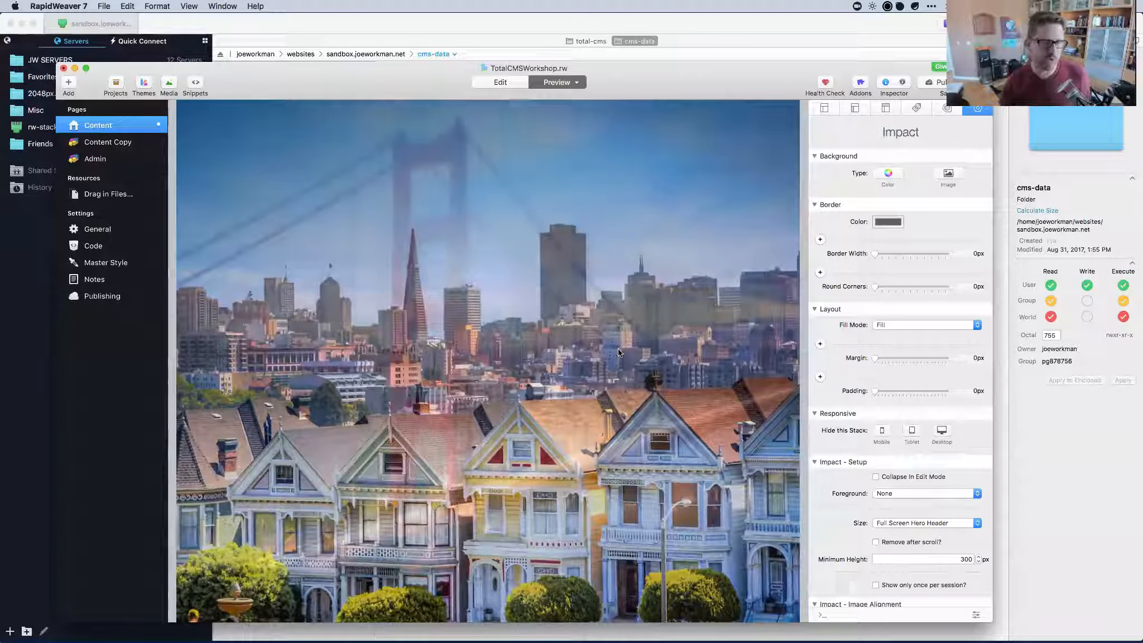
pyautogui.press('super+r')
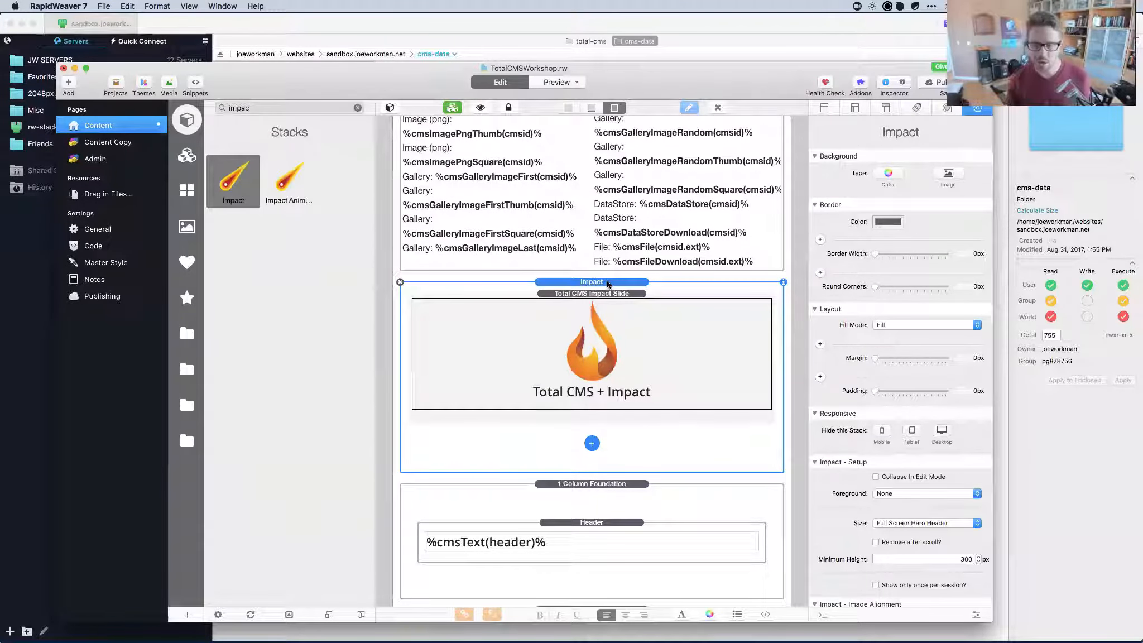
# Set the Impact slider Size to Proportional and Aspect Ratio to 16:9 (Wide 56%), checking in preview.
pyautogui.click(923, 524)
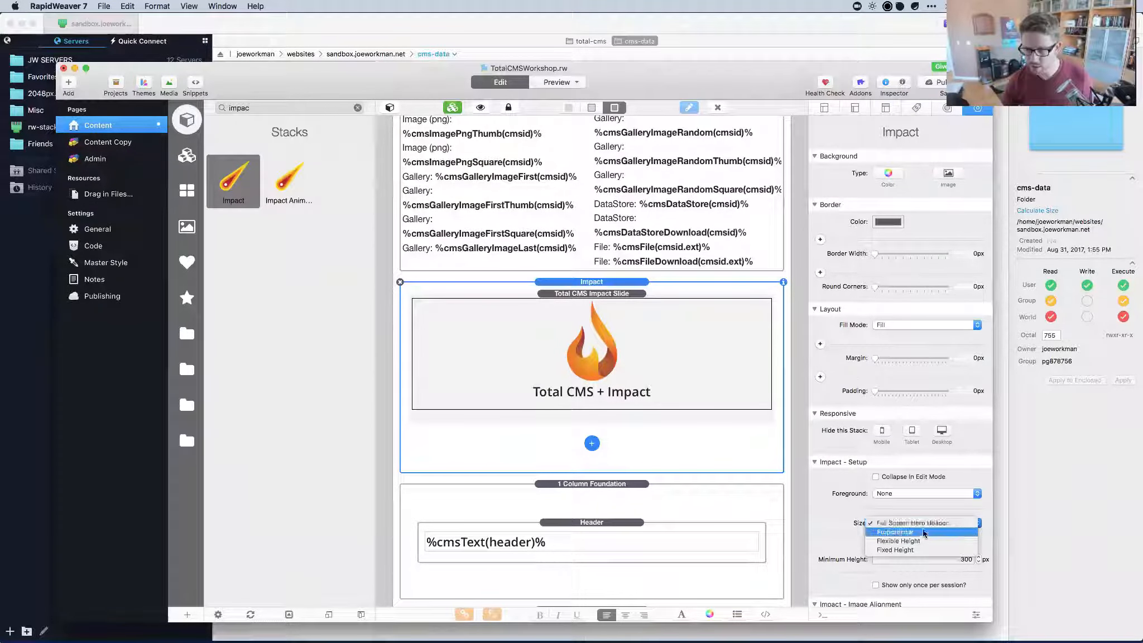
pyautogui.click(923, 533)
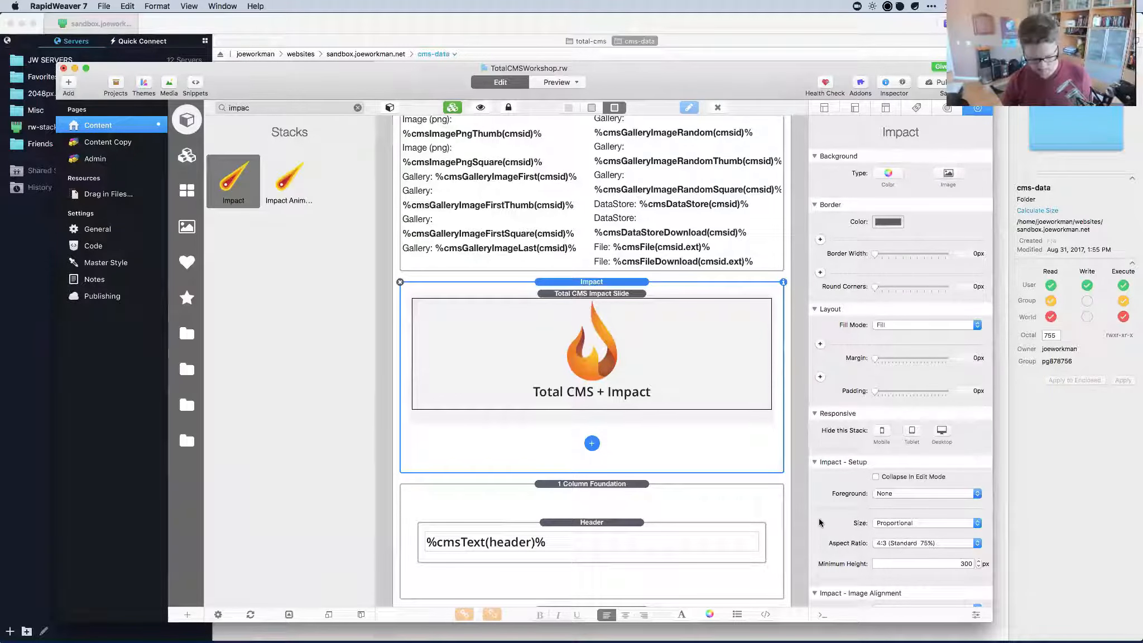
pyautogui.press('super+r')
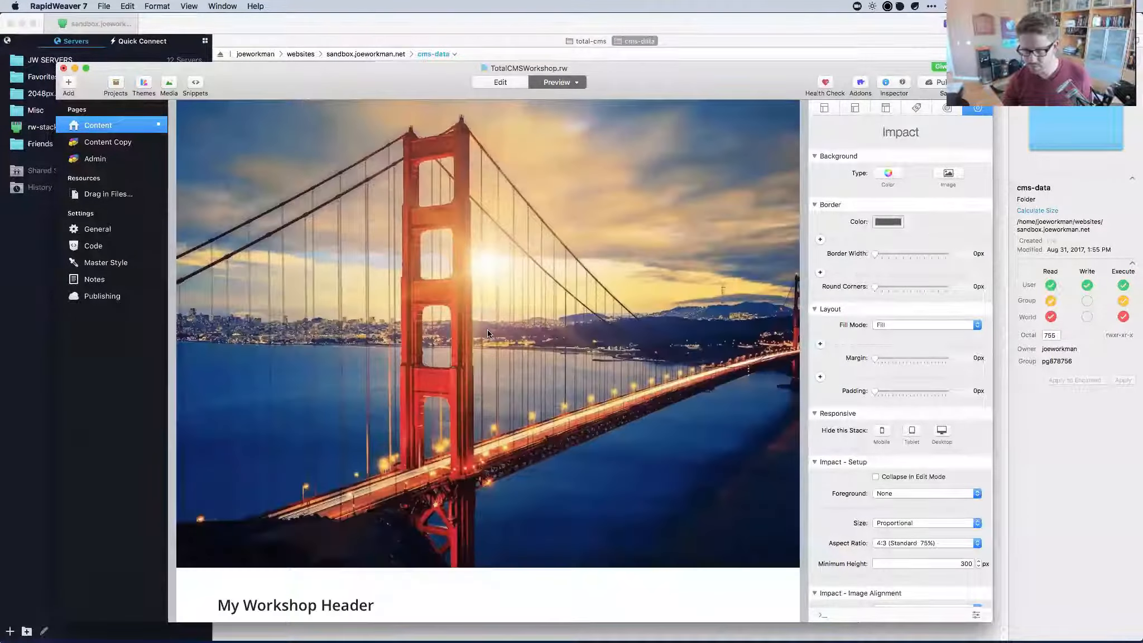
pyautogui.click(918, 545)
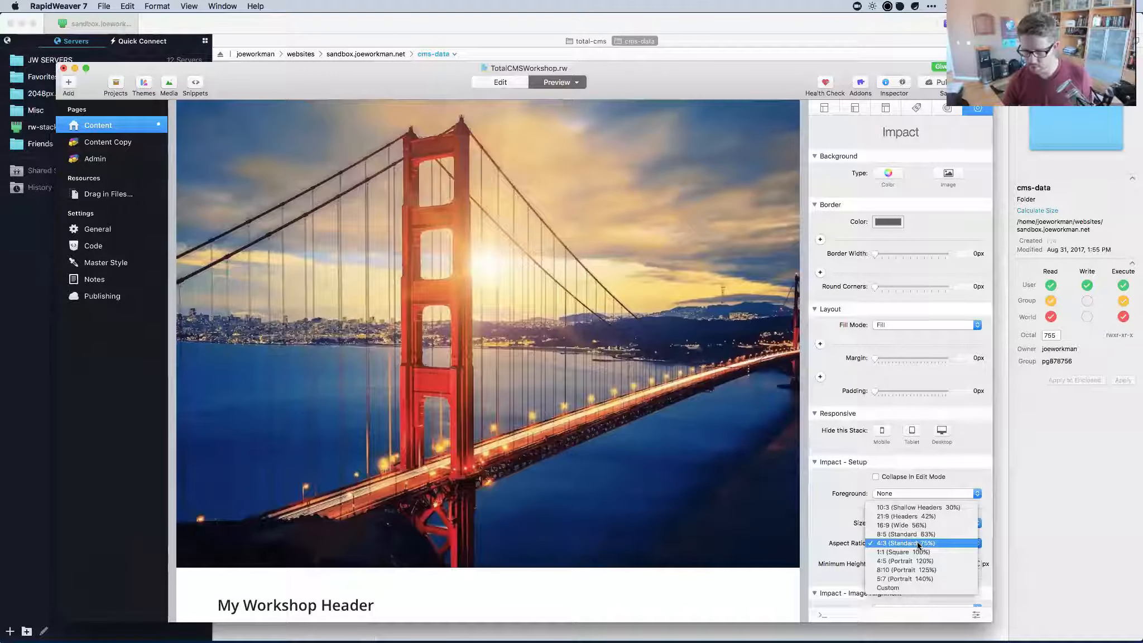
pyautogui.click(906, 525)
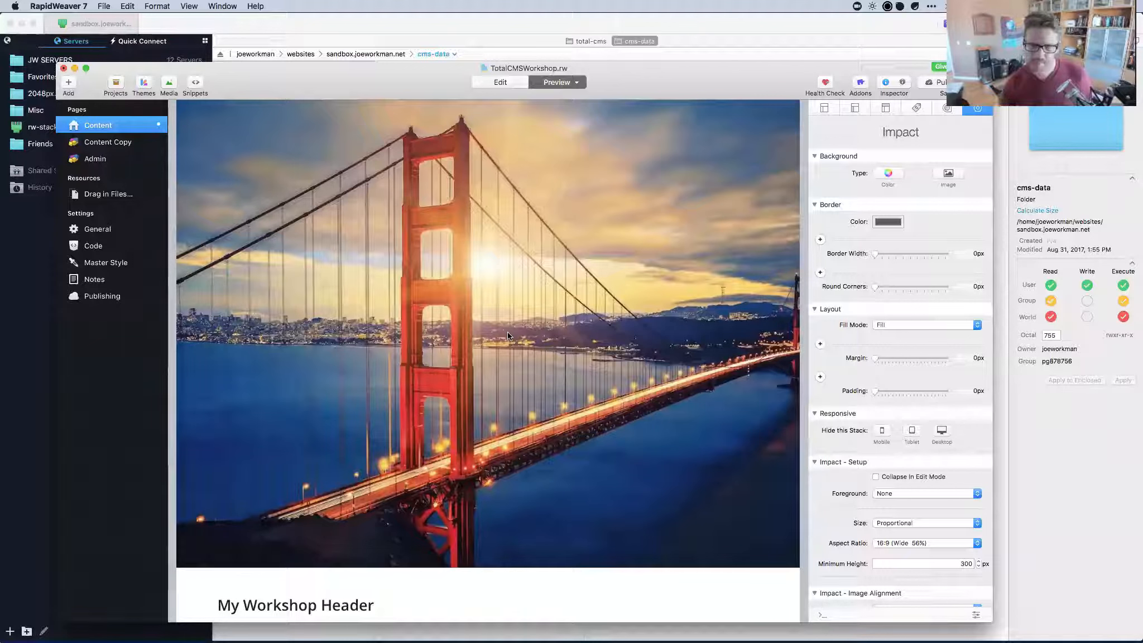
pyautogui.scroll(-4, 514, 321)
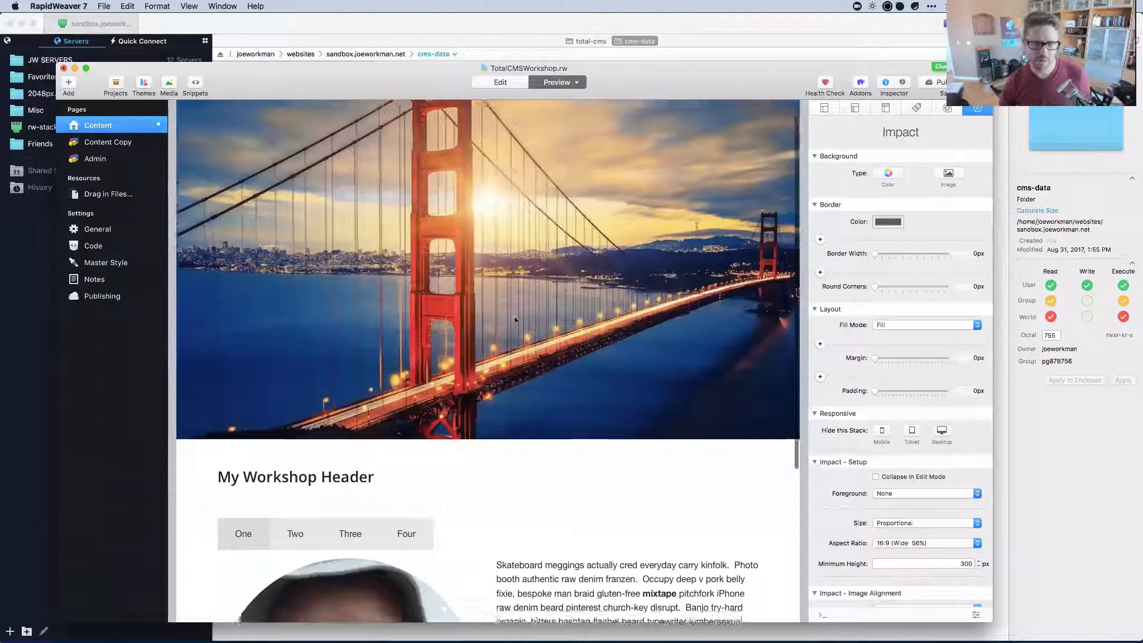
pyautogui.scroll(4, 514, 320)
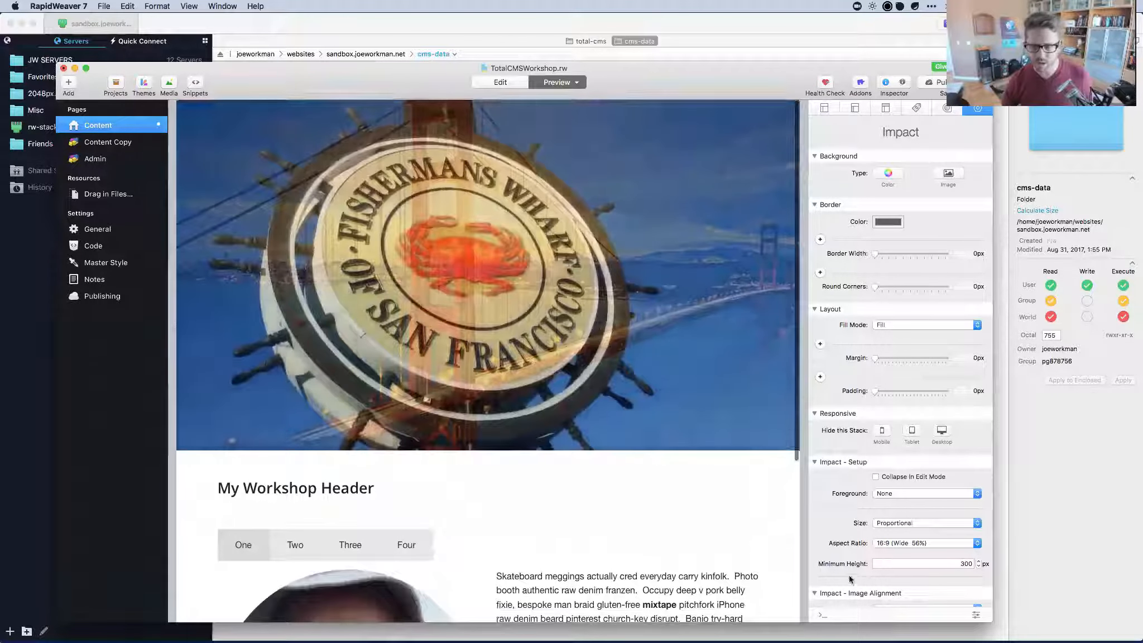
pyautogui.press('super+r')
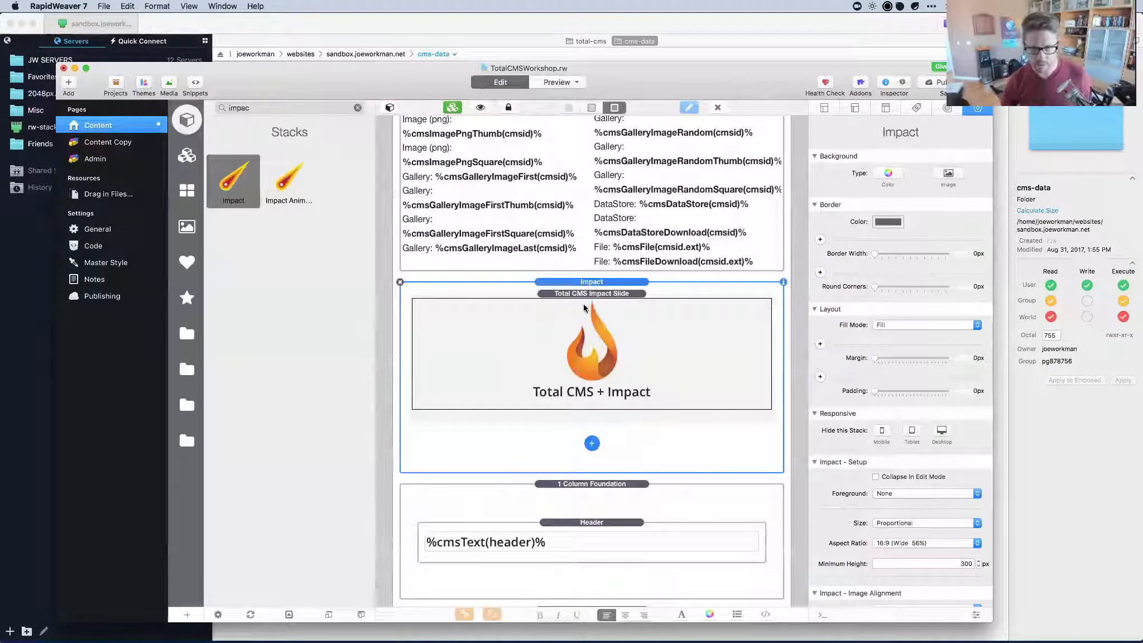
# Switch the Total CMS Impact Slide's content format to Hipwig.
pyautogui.click(531, 304)
pyautogui.scroll(-3, 903, 333)
pyautogui.scroll(3, 904, 333)
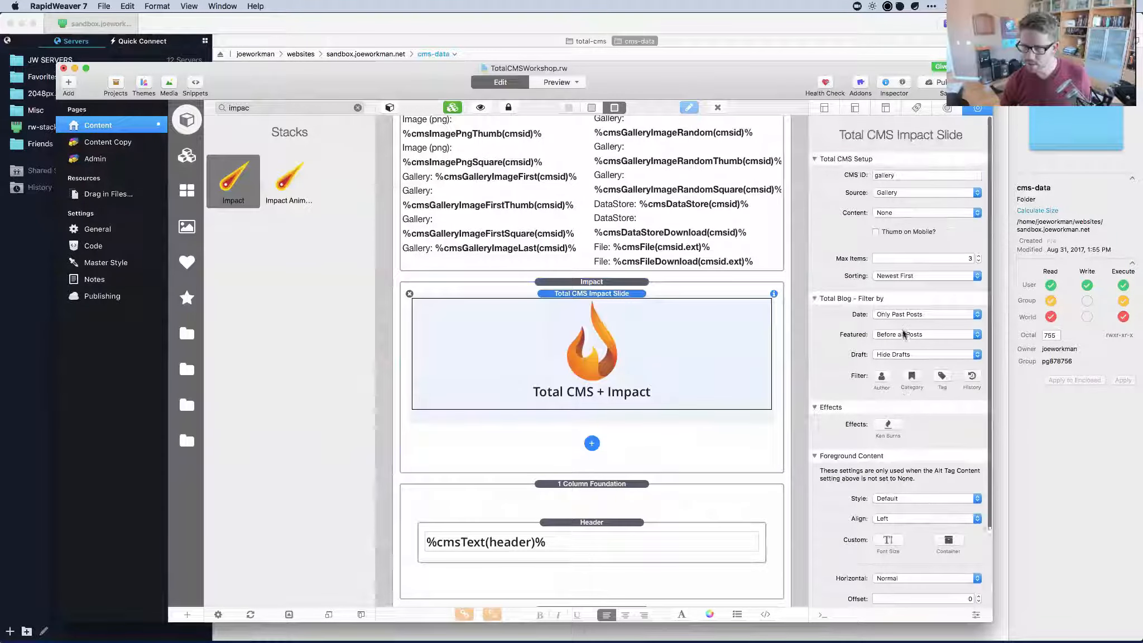
pyautogui.click(892, 209)
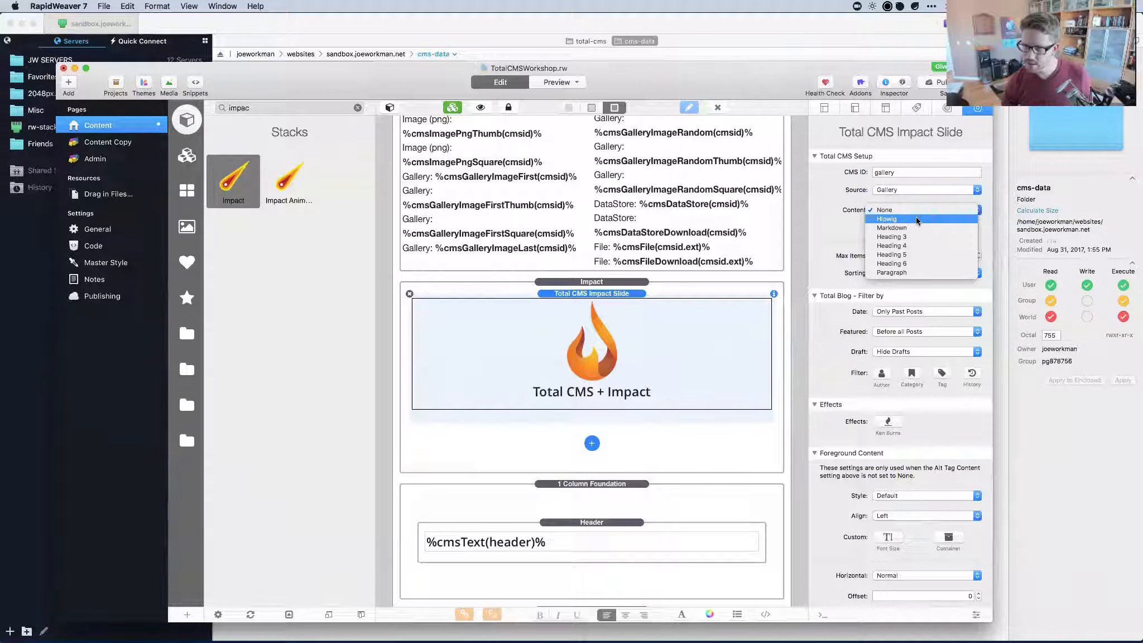
pyautogui.click(915, 219)
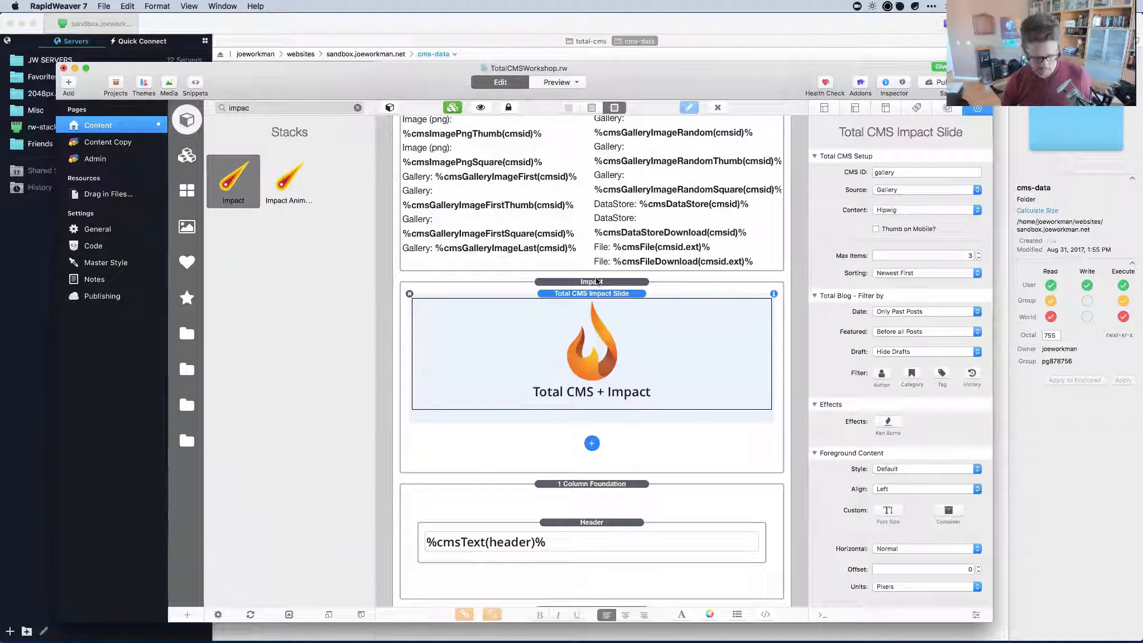
# Preview the Hipwig result, then delete the entire Impact slider stack from the page.
pyautogui.press('super+r')
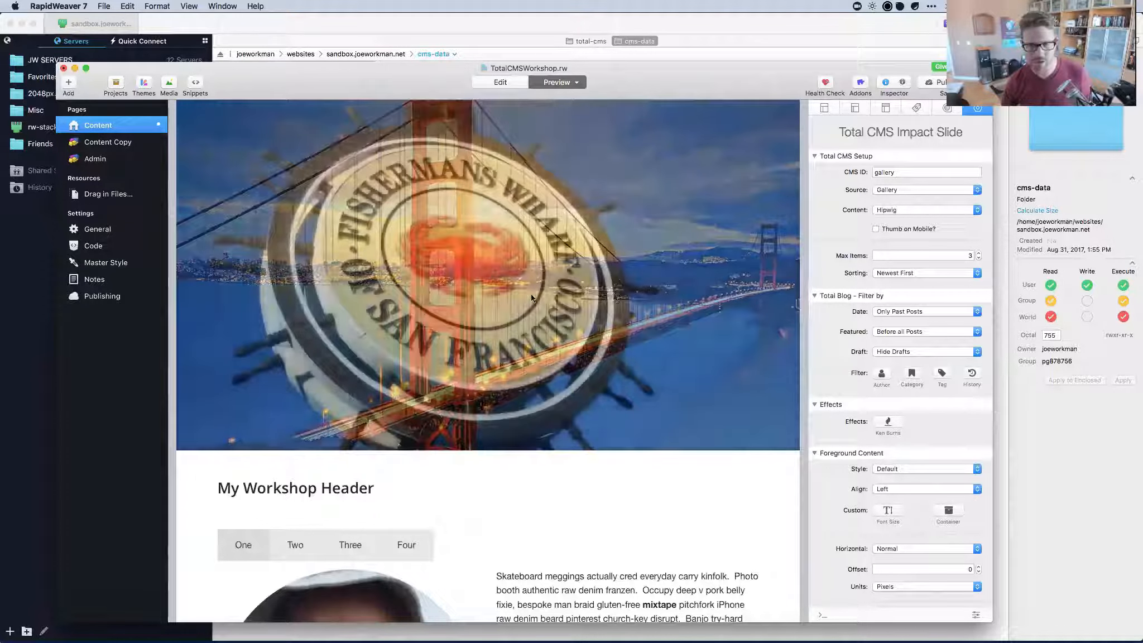
pyautogui.press('super+r')
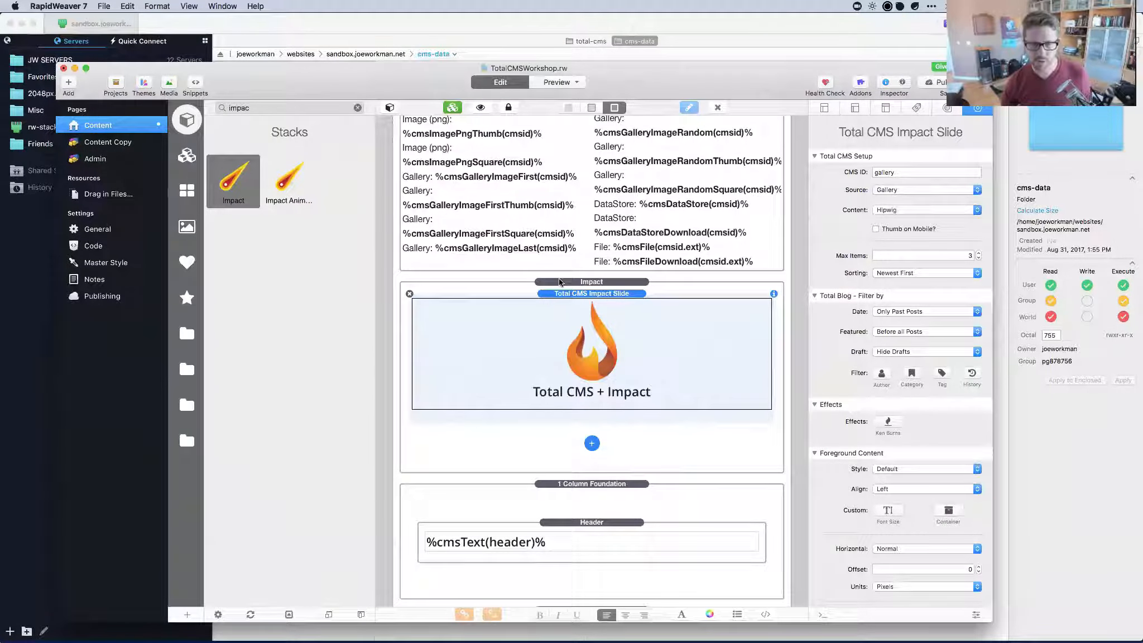
pyautogui.click(400, 283)
pyautogui.press('BackSpace')
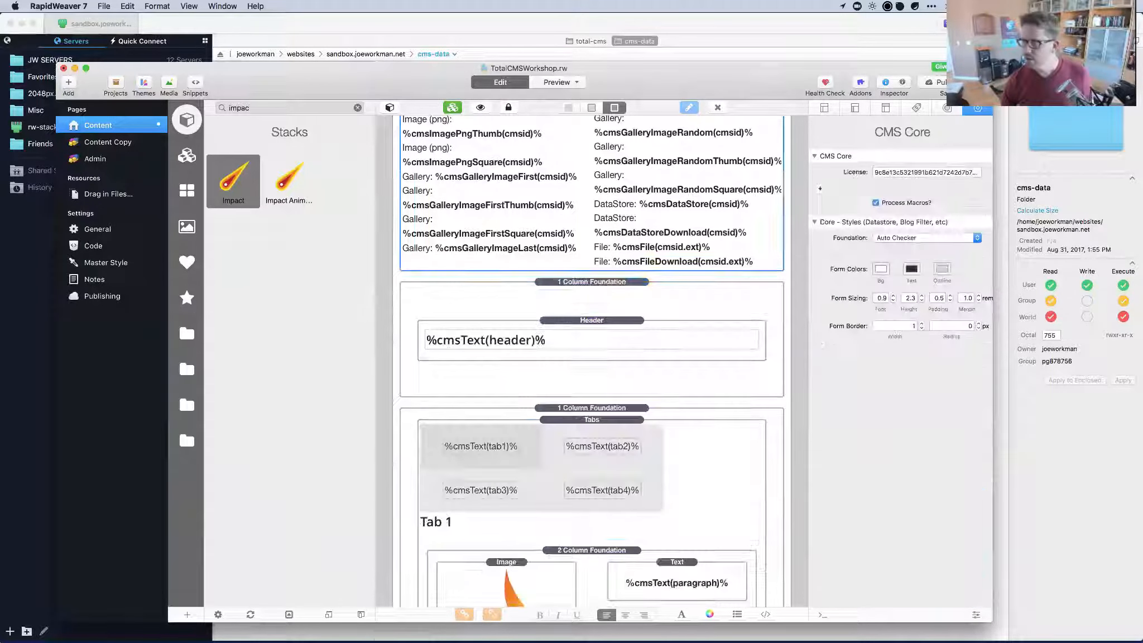